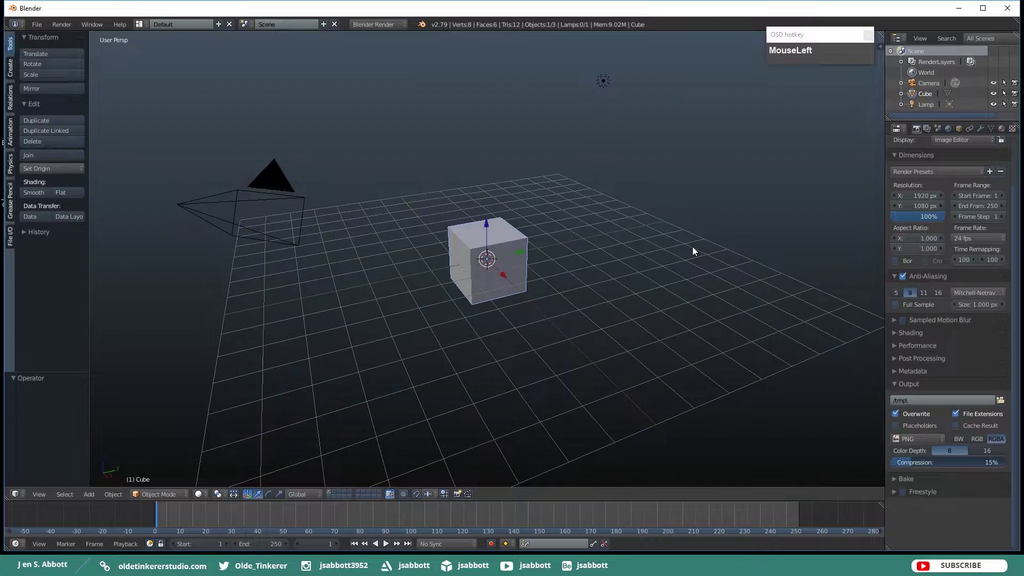
Set the render engine to Cycles Render.
click(372, 24)
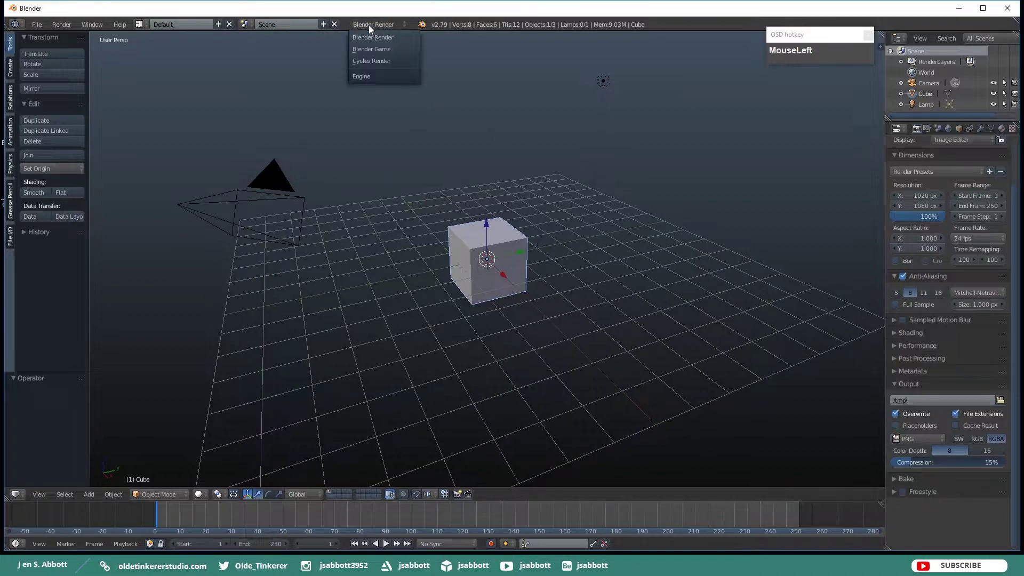
click(383, 60)
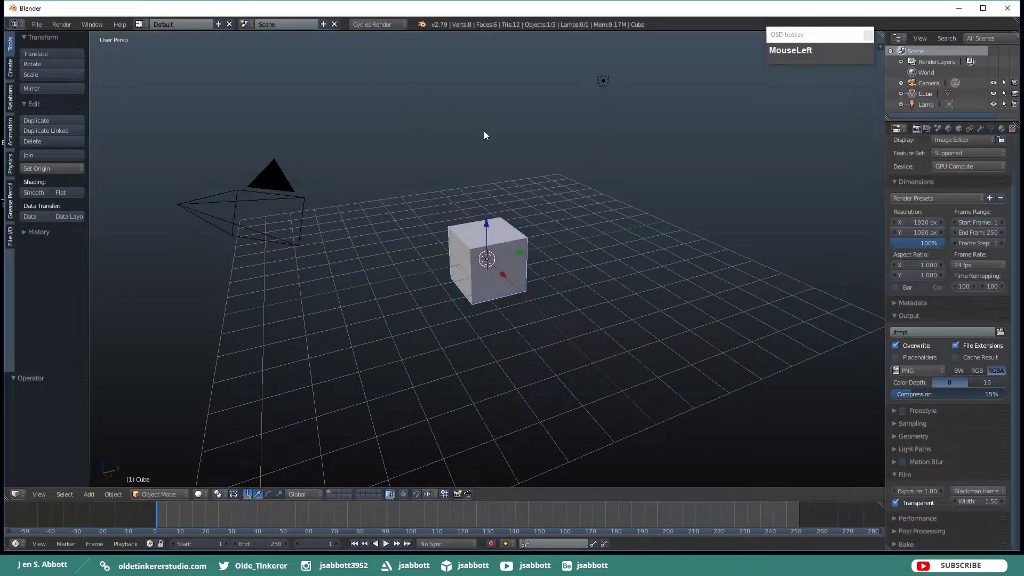
Delete all faces of the default cube in Edit Mode and add a new cube mesh in their place.
key(KP_1)
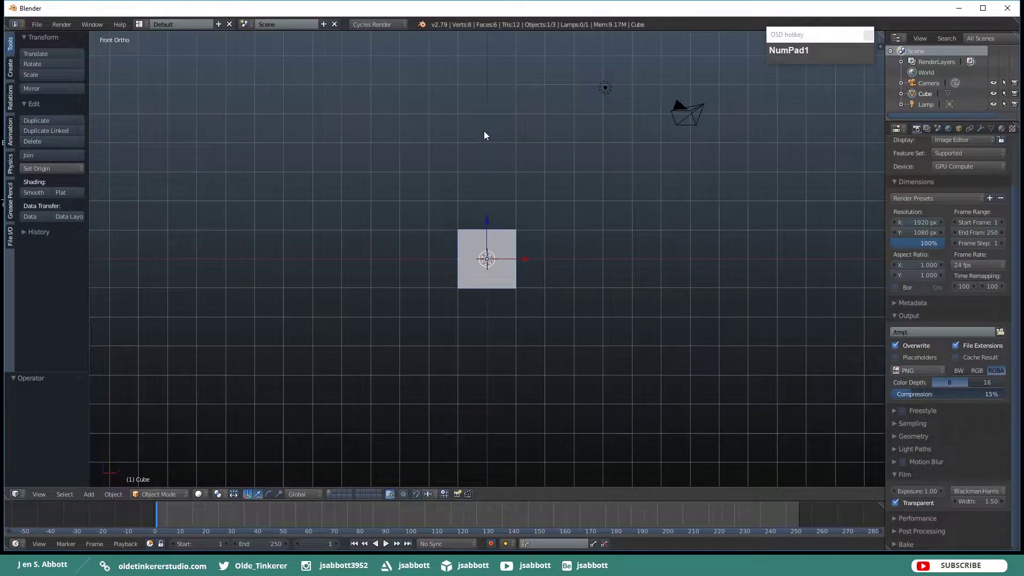
key(Tab)
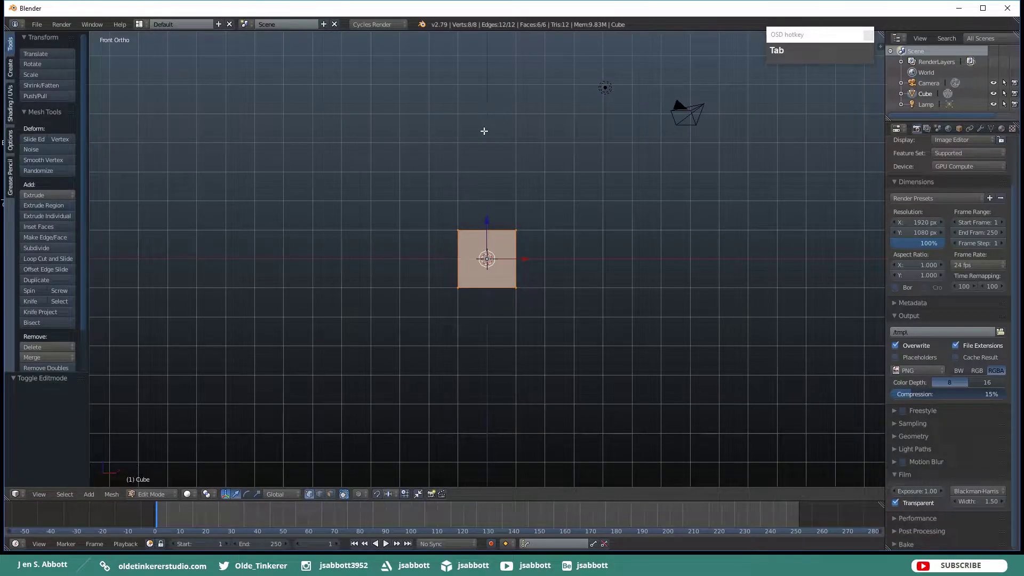
key(x)
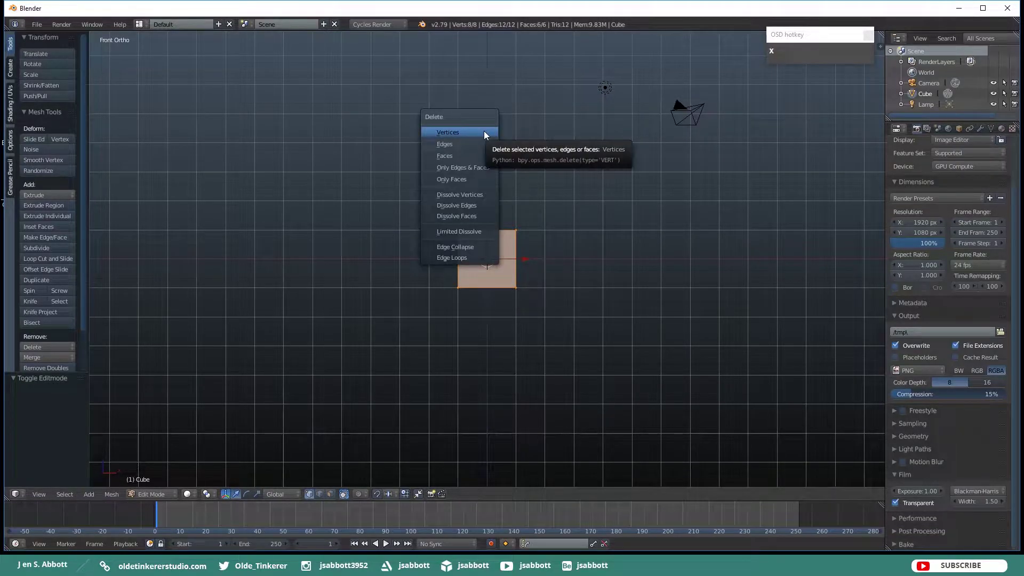
click(451, 156)
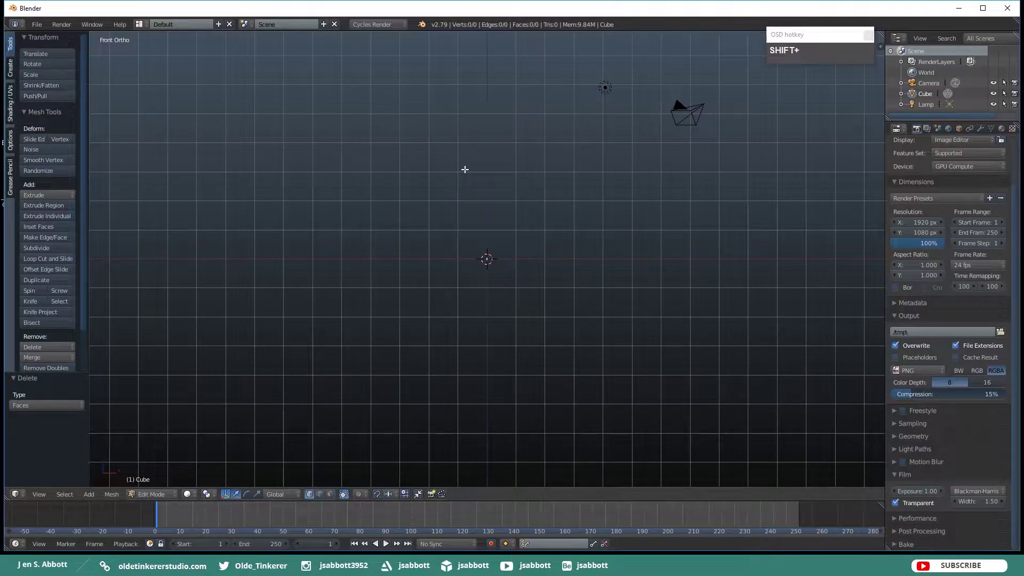
key(shift+a)
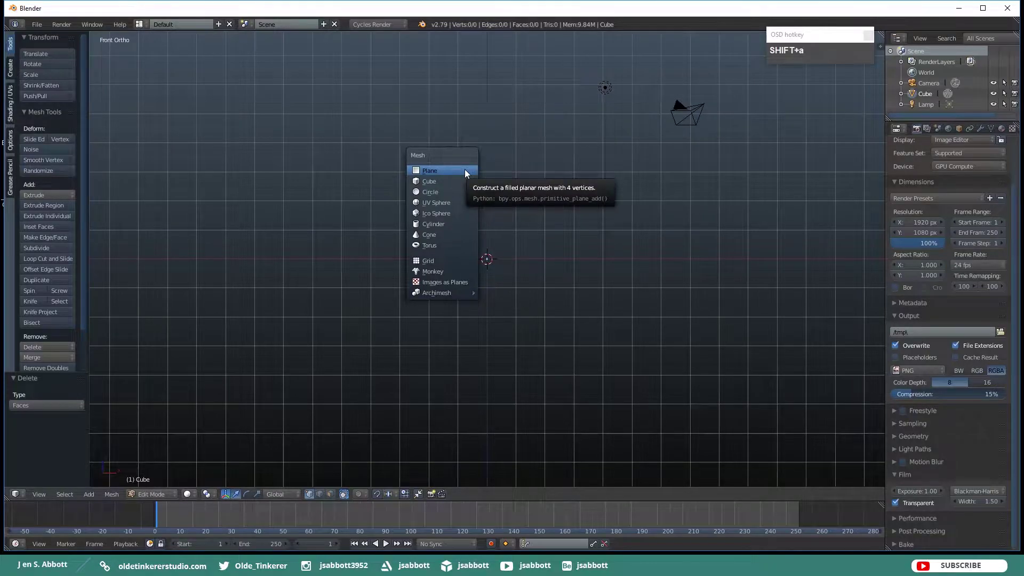
click(459, 184)
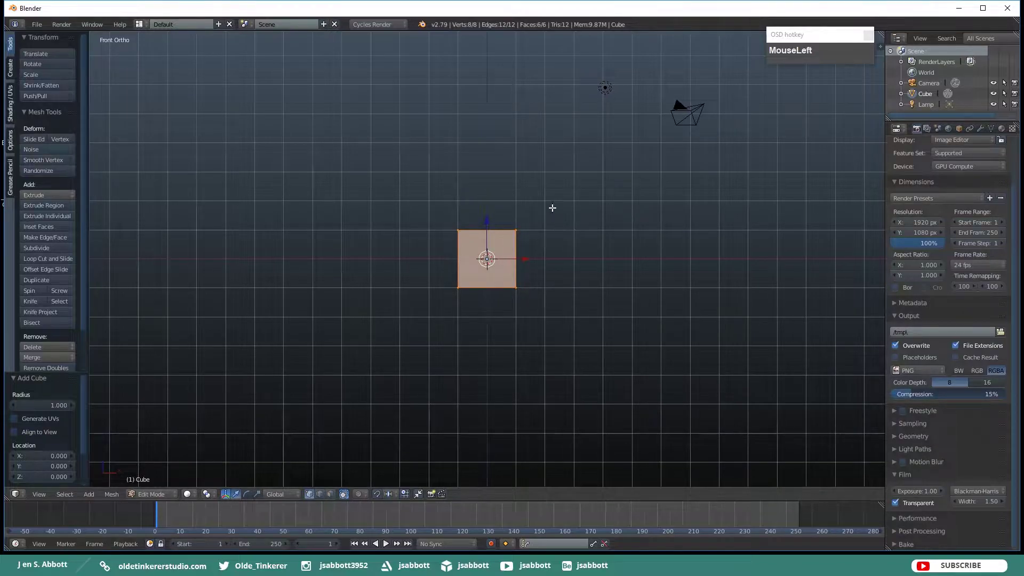
Using edge selection, bevel the cube's upper edge on its positive X side by 0.1.
middle_drag(547, 197, 531, 221)
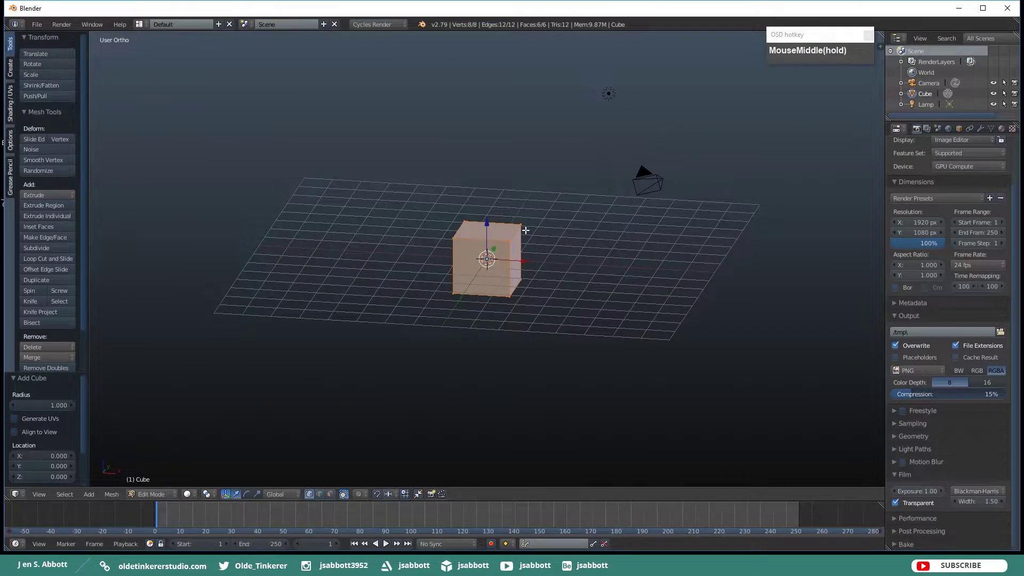
right_click(517, 231)
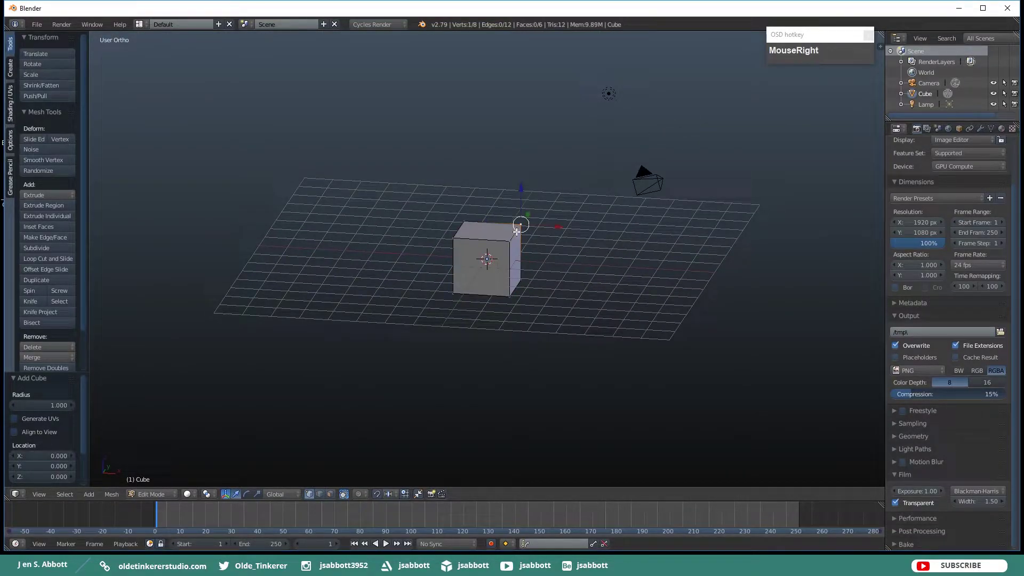
key(ctrl+Tab)
click(495, 243)
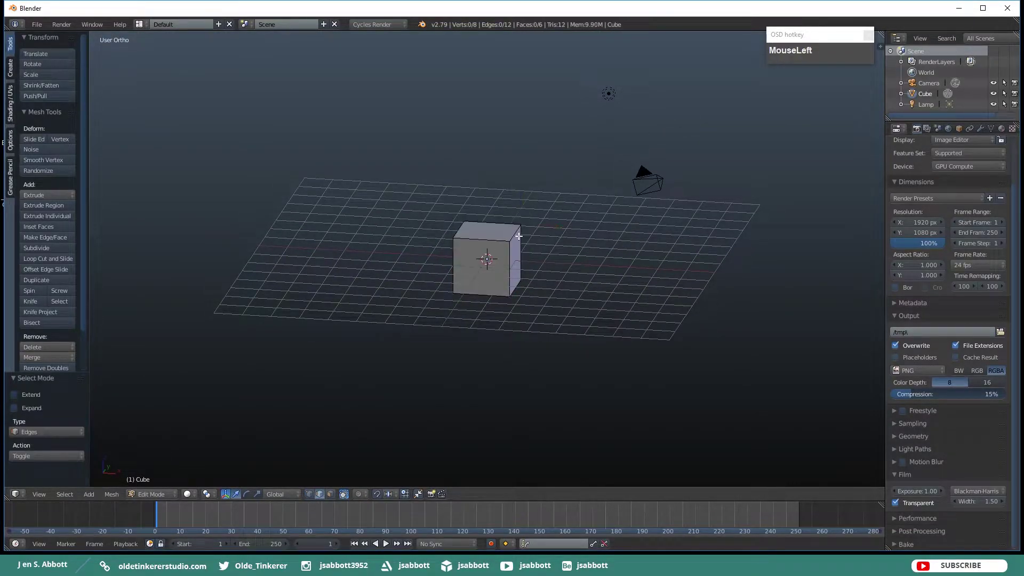
right_click(513, 233)
key(ctrl+b)
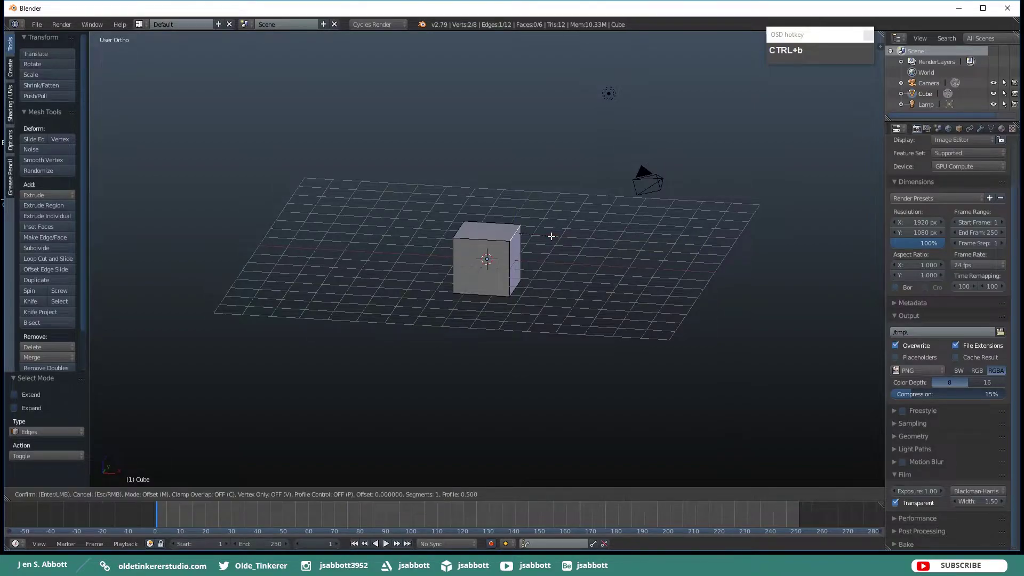
text(.1)
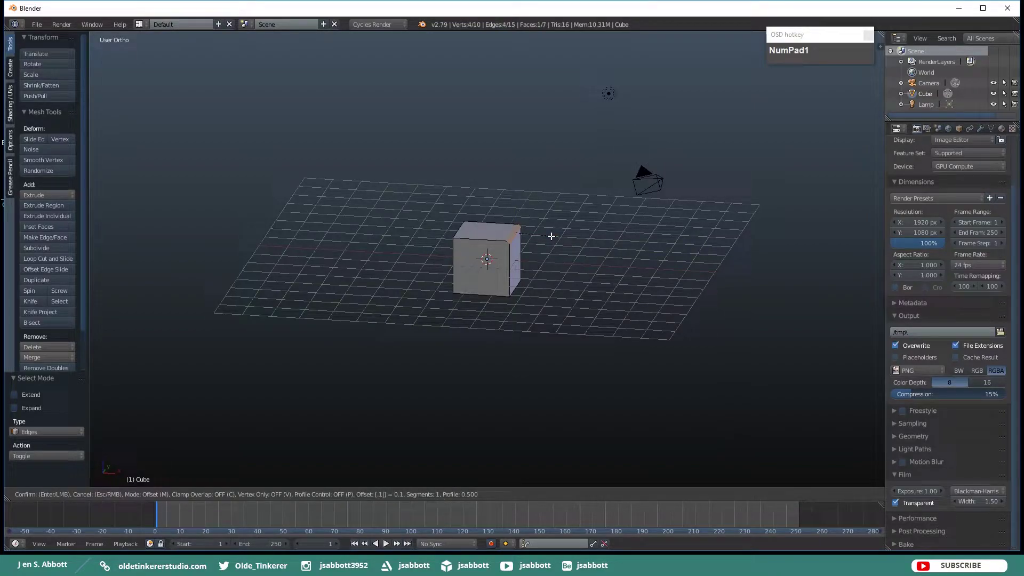
key(Return)
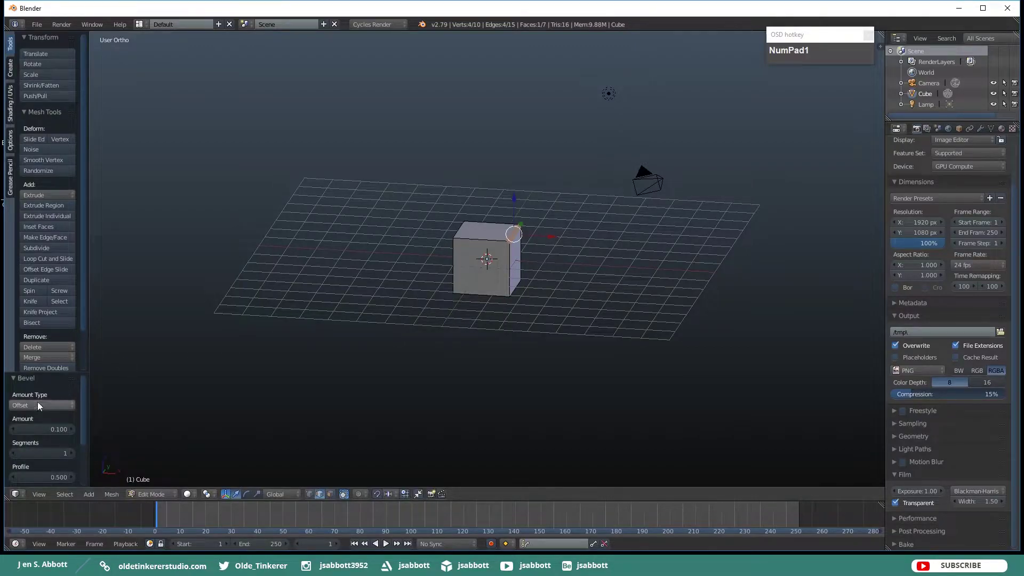
Set the number of segments of the edge bevel to 4.
drag(56, 372, 49, 330)
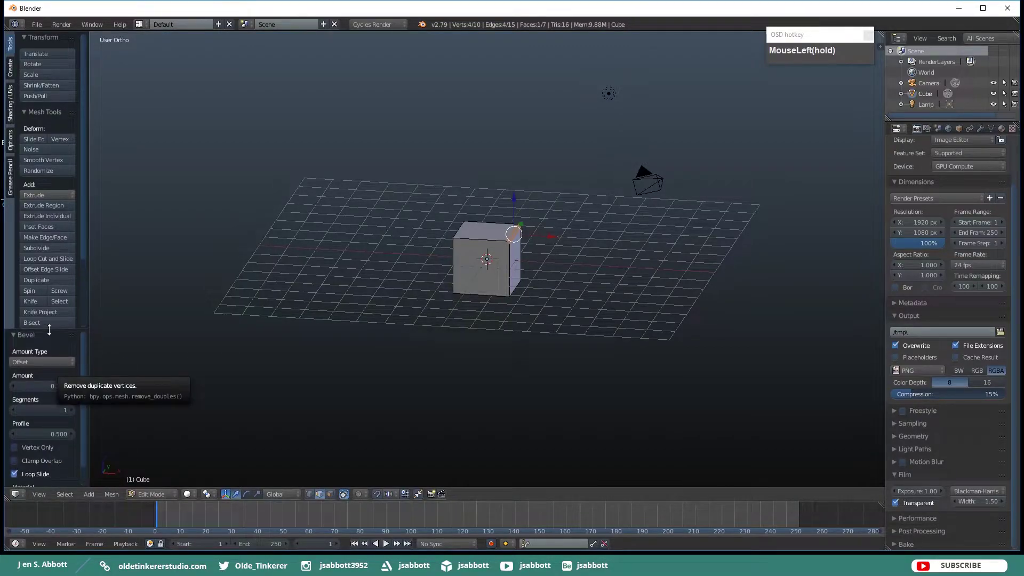
click(72, 409)
click(72, 409)
click(72, 409)
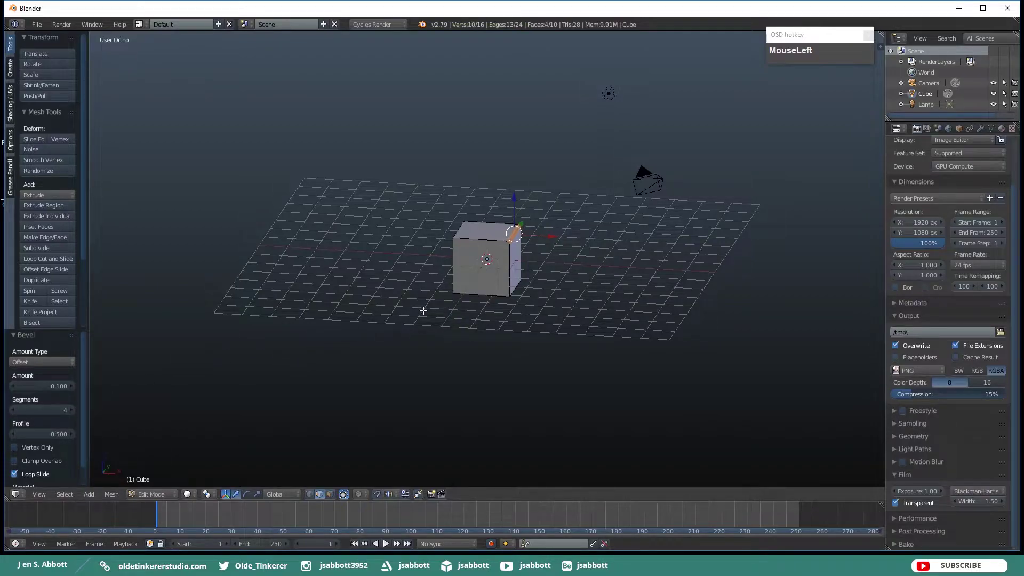
Bevel the cube's other three edges parallel to the first bevel by 0.1 with 4 segments.
right_click(460, 228)
middle_drag(486, 255, 499, 219)
shift+right_click(515, 281)
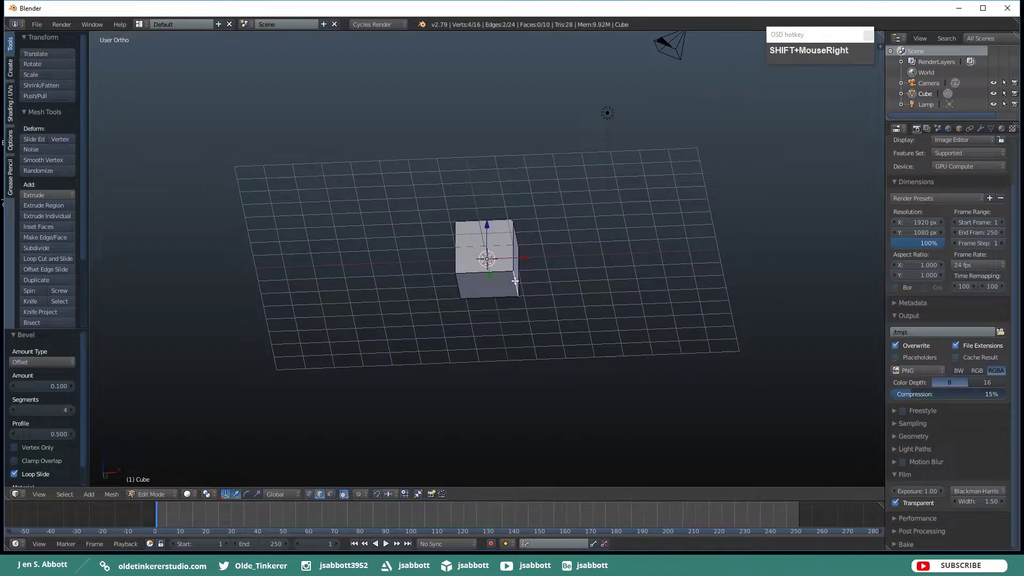
shift+right_click(459, 285)
middle_drag(436, 259, 430, 322)
scroll(429, 326, down, 2)
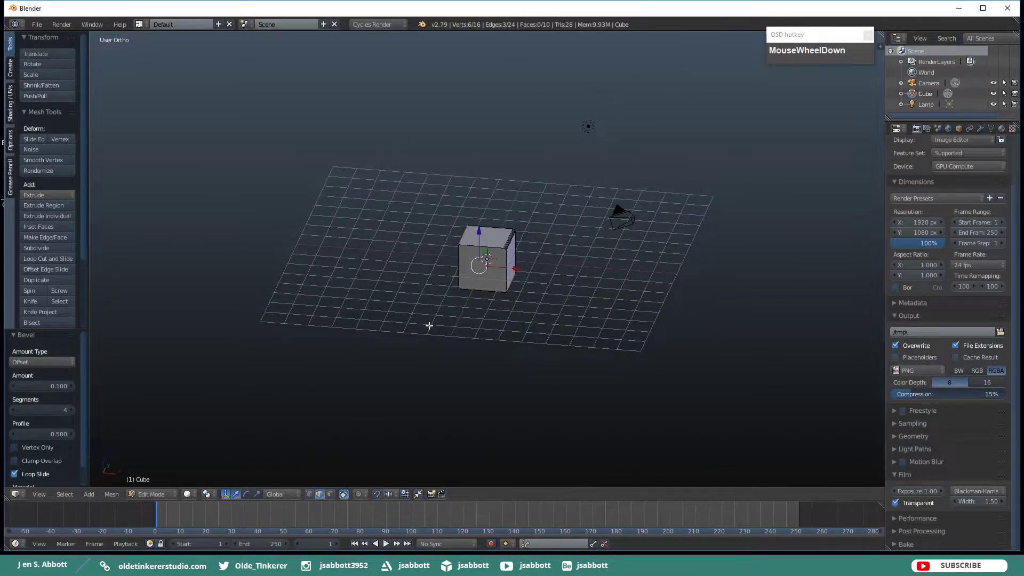
key(ctrl+b)
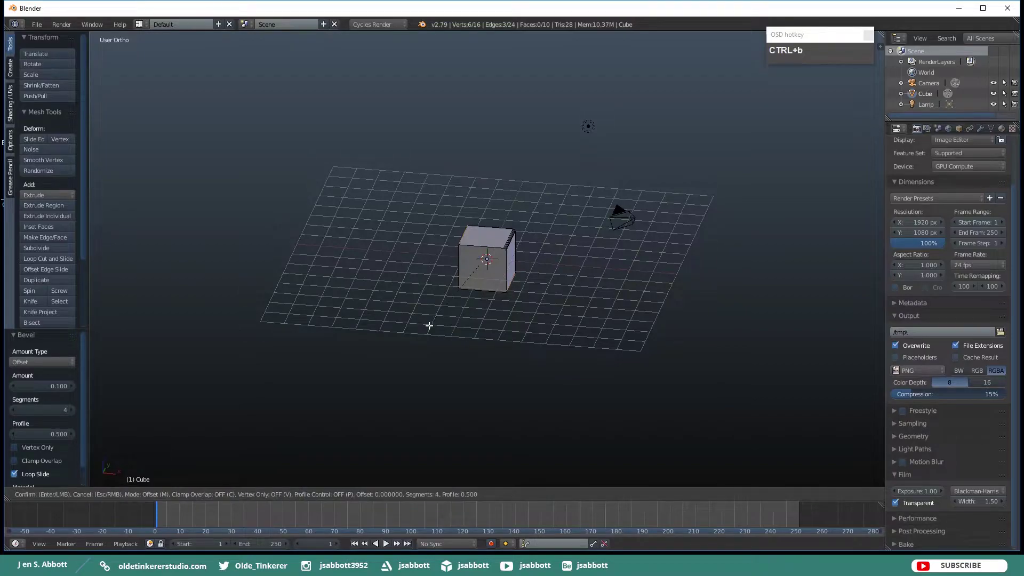
text(.1)
key(Return)
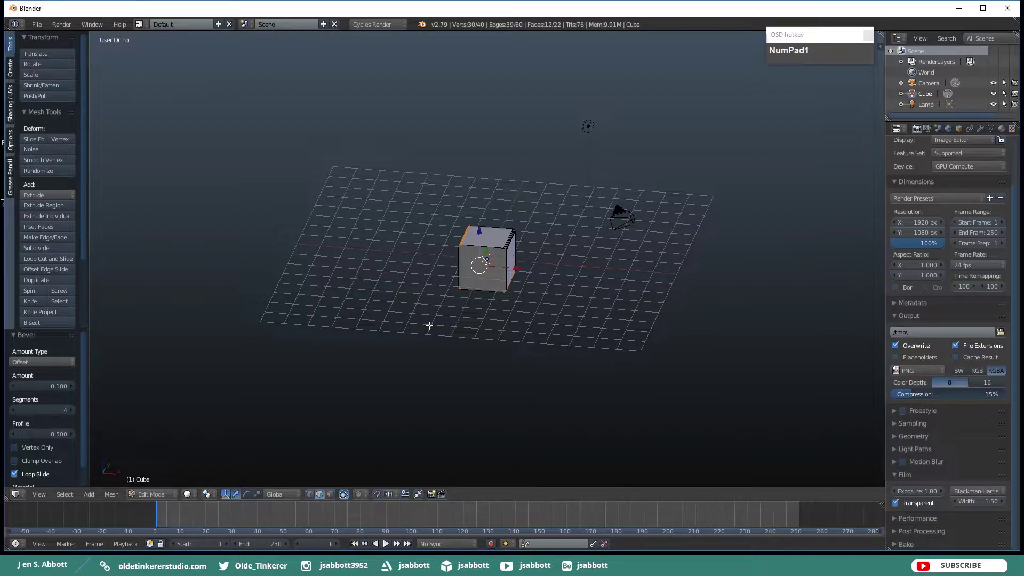
Using face selection, select the entire linked mesh and rotate it 90° around the X axis.
scroll(501, 317, up, 3)
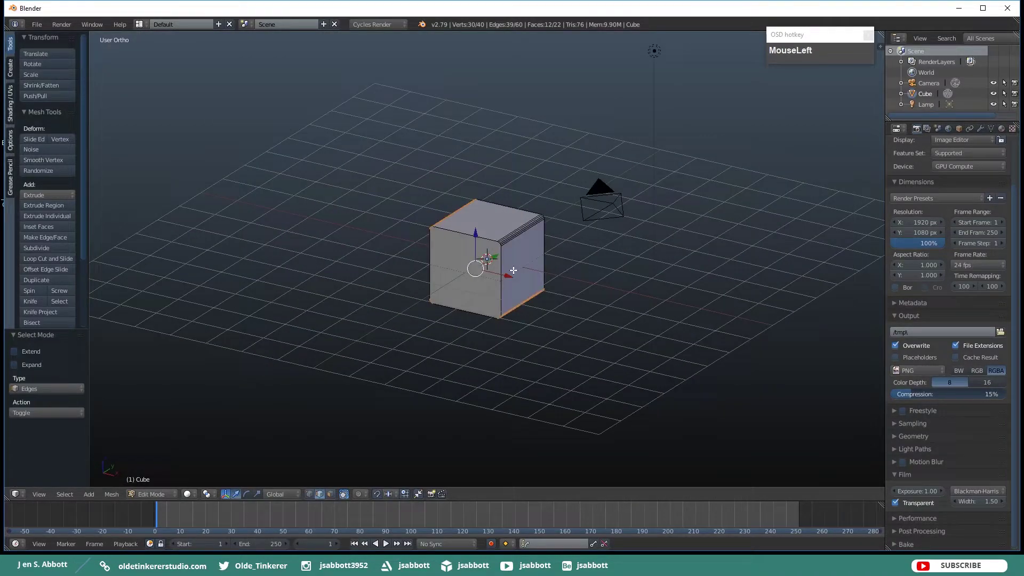
key(ctrl+Tab)
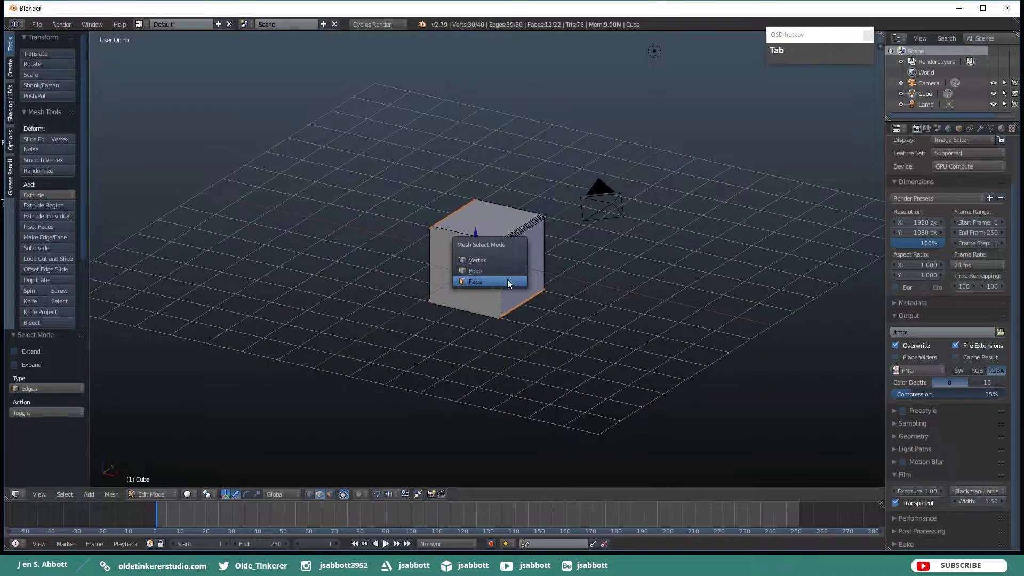
click(507, 279)
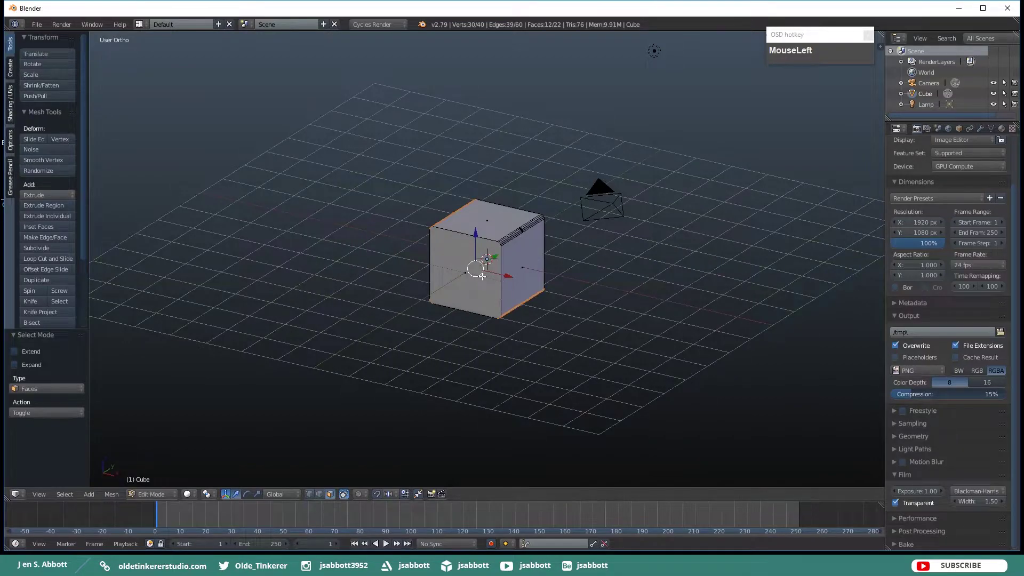
key(l)
key(r)
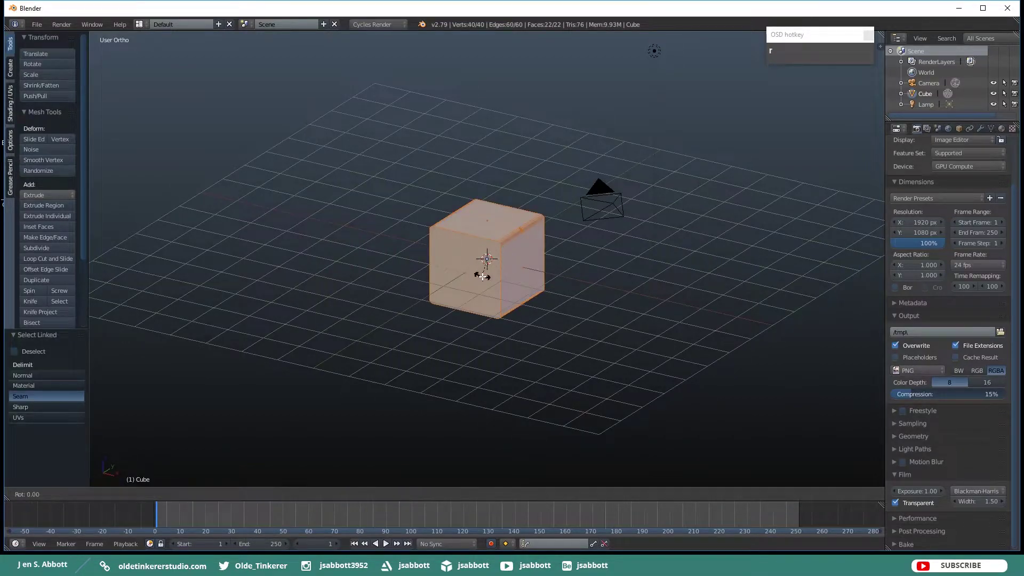
key(x)
key(KP_9)
key(KP_0)
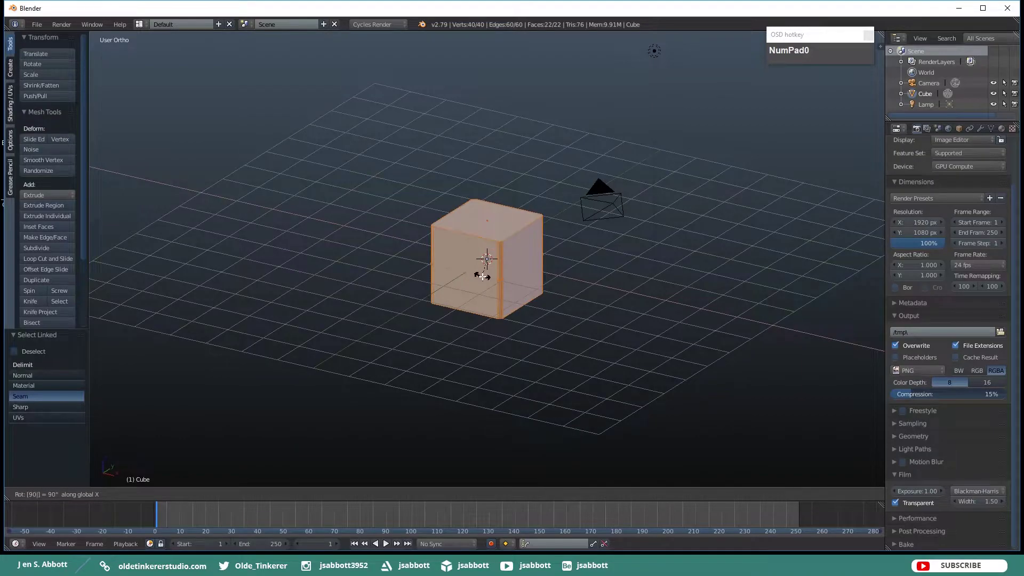
click(483, 276)
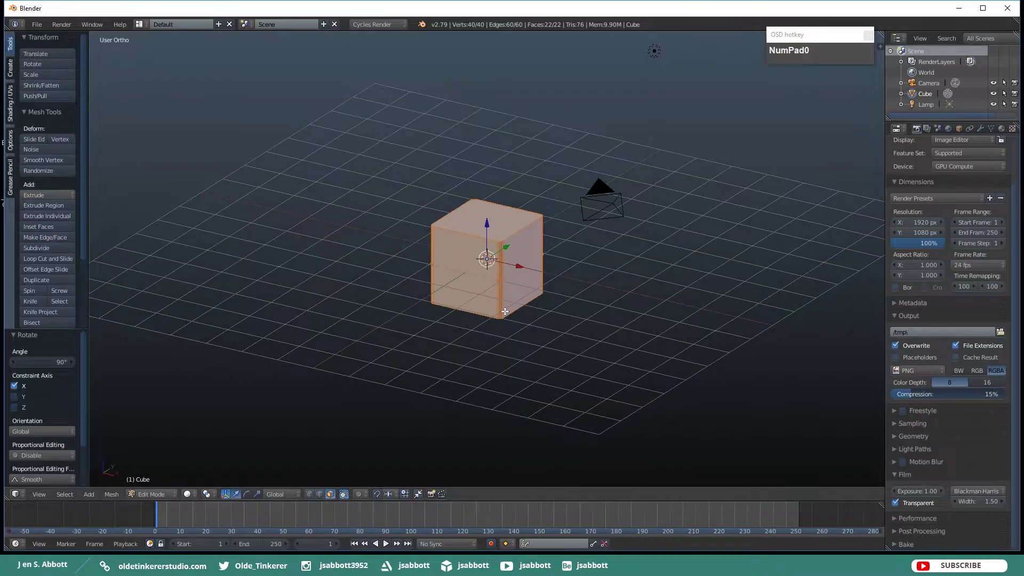
Scale the mesh by 1.5 along the Z axis.
key(s)
key(z)
key(KP_1)
key(KP_Decimal)
key(KP_5)
key(Return)
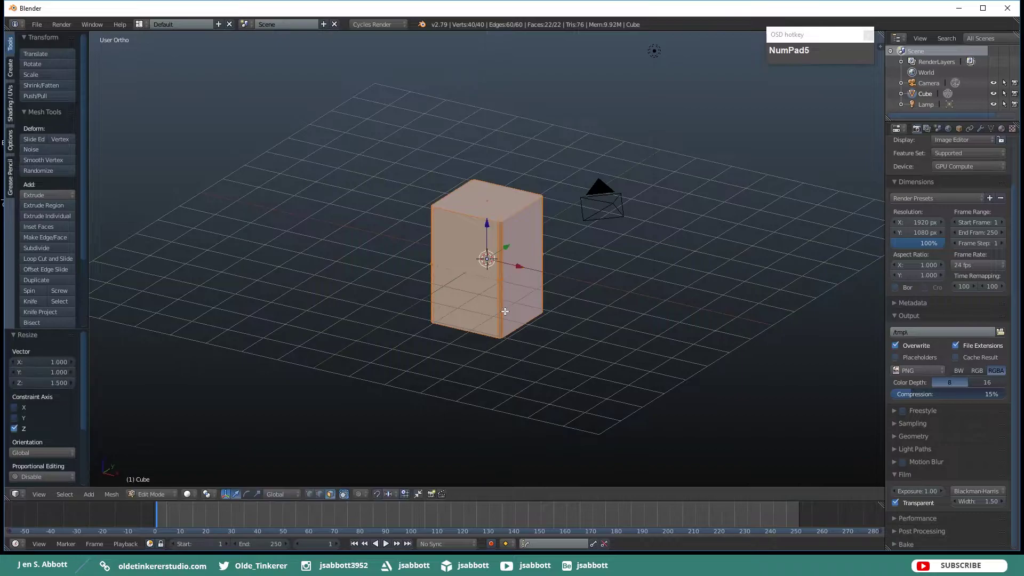
Add two horizontal loop cuts around the box and spread them apart by scaling 2.5 along Z.
key(KP_1)
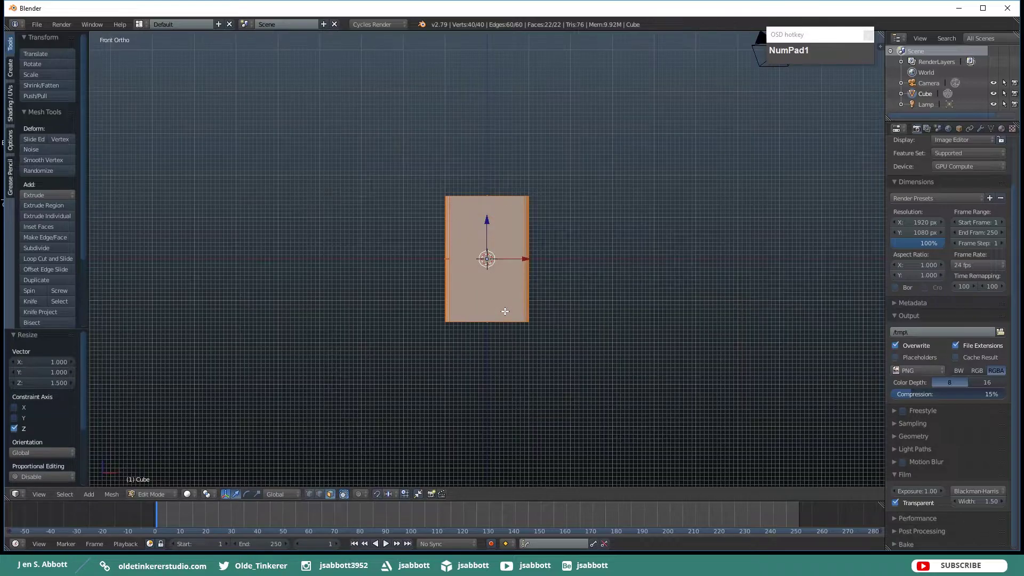
key(a)
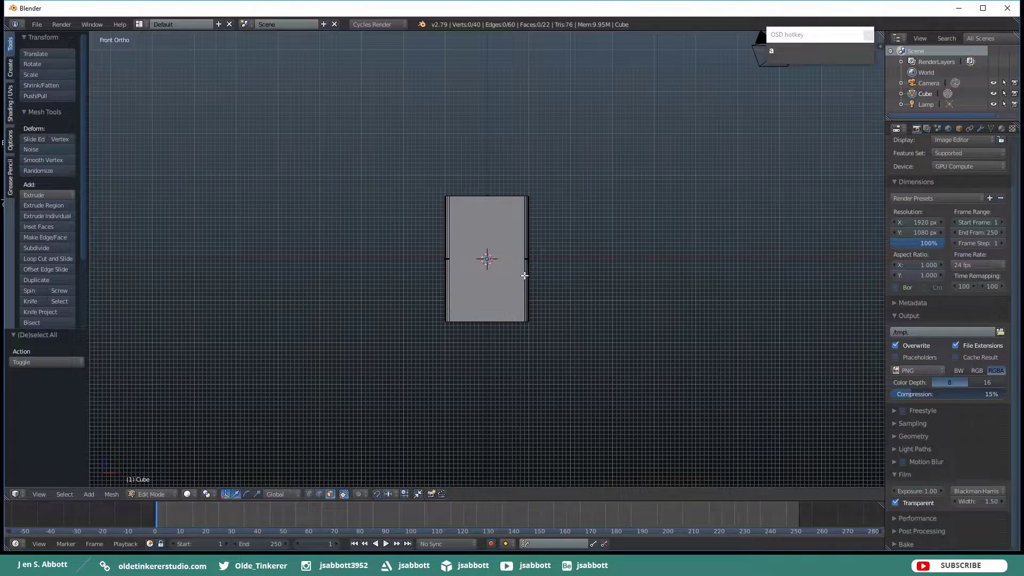
key(ctrl+r)
scroll(525, 275, up, 1)
click(525, 276)
click(525, 276)
text(sz2.5)
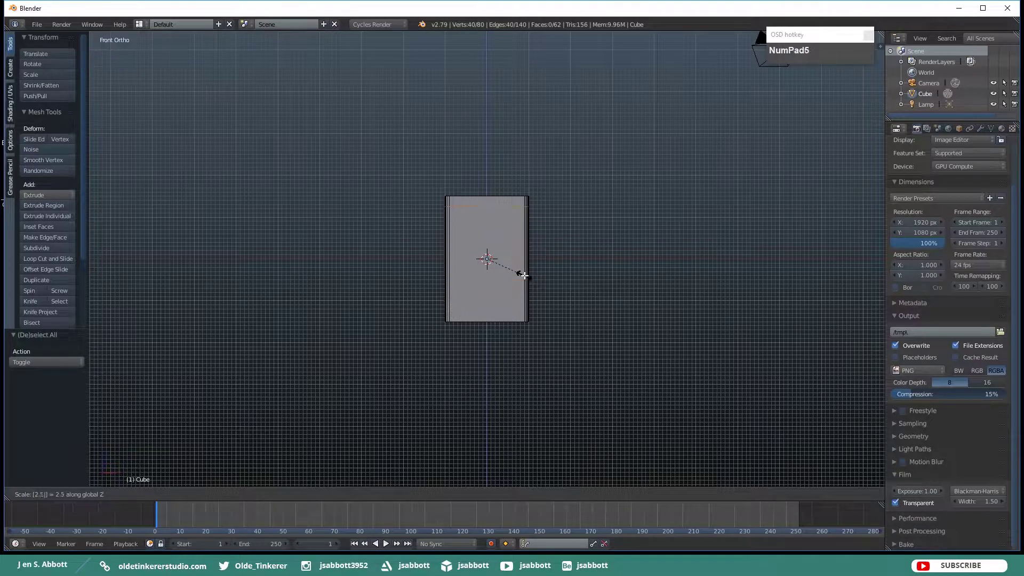
key(Return)
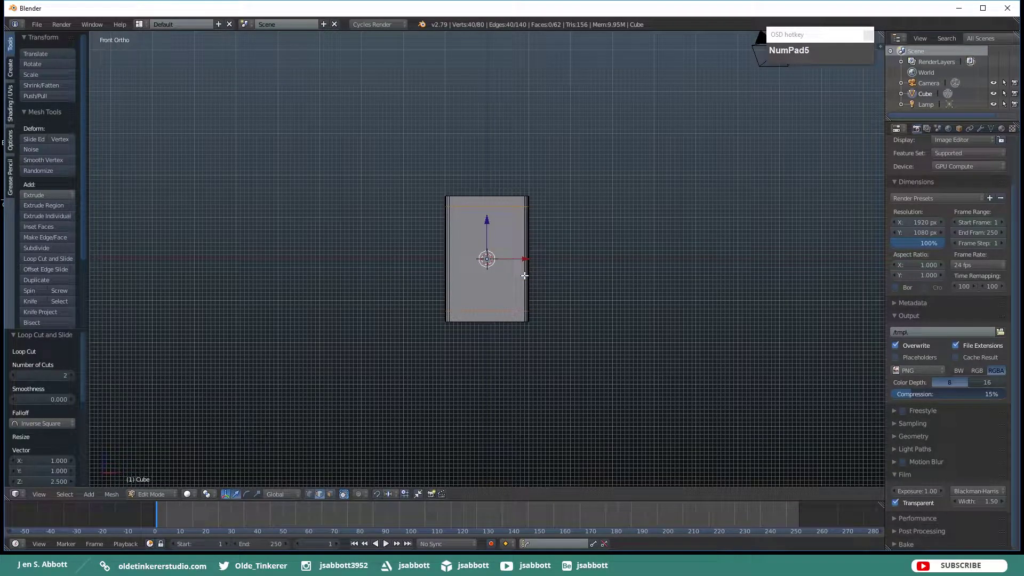
Using face selection, extrude the upper and lower face bands together with the top and bottom faces along vertex normals by 0.05.
key(ctrl+Tab)
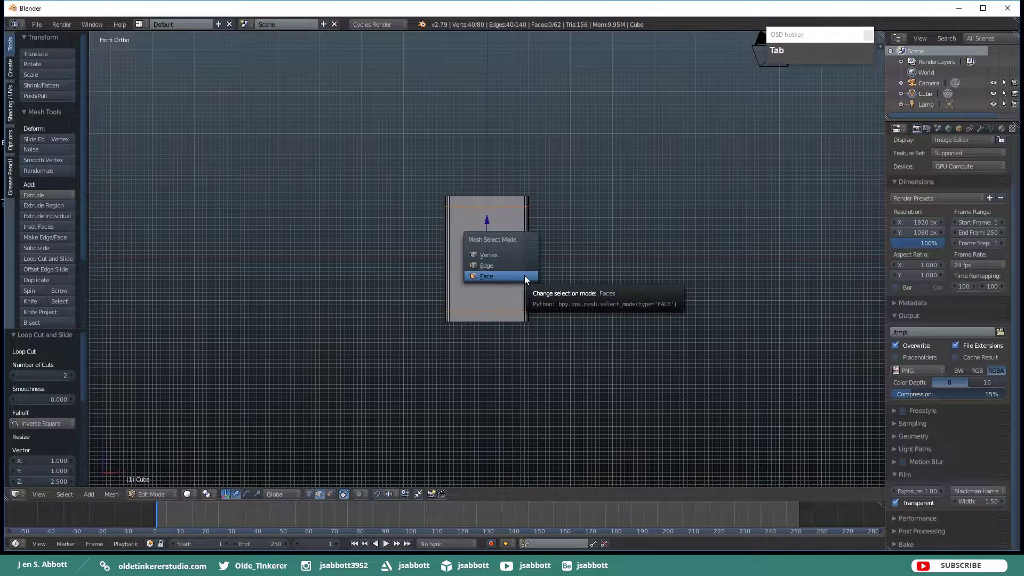
click(524, 275)
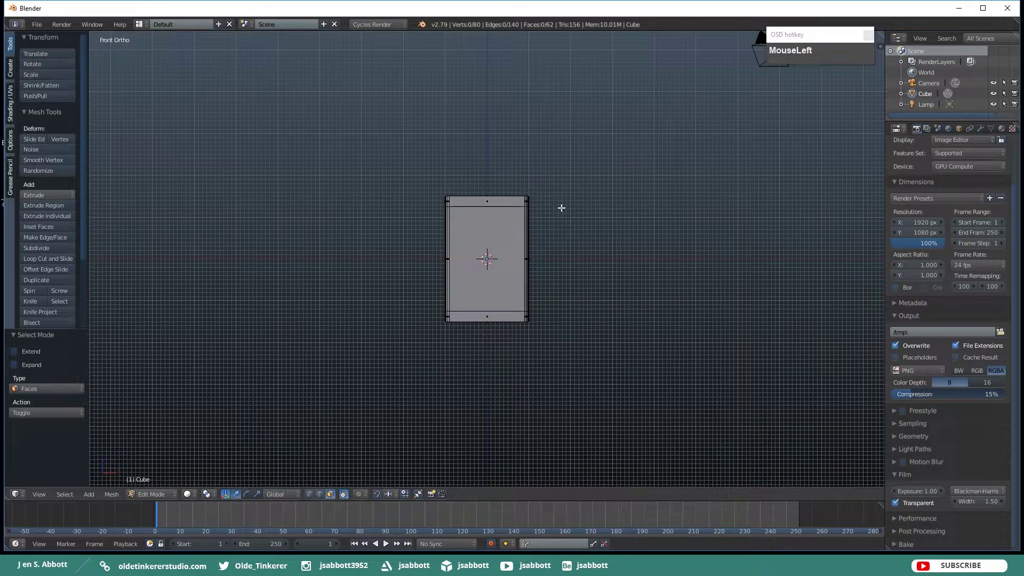
middle_drag(561, 209, 544, 226)
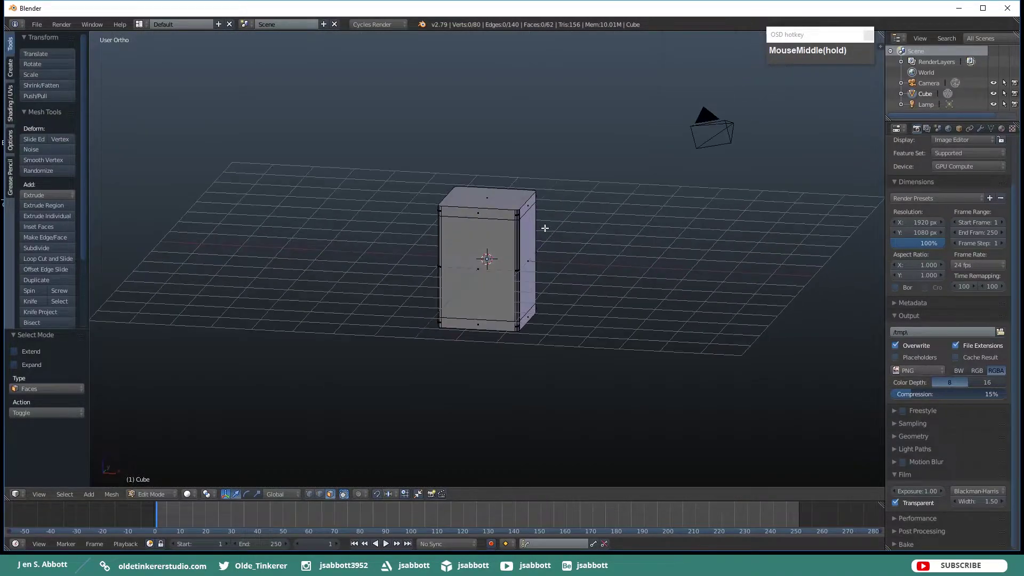
alt+right_click(515, 215)
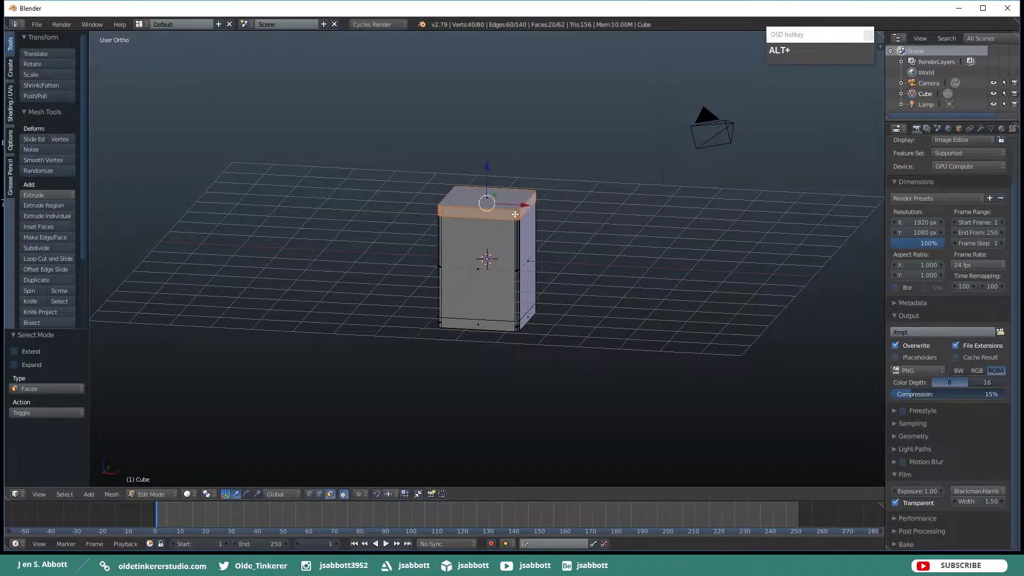
alt+shift+right_click(515, 326)
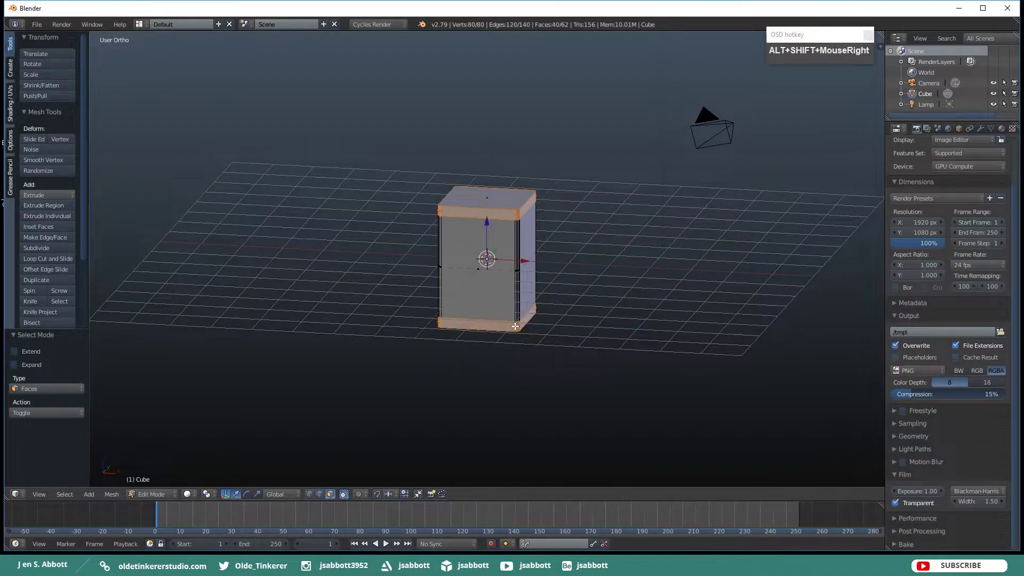
shift+right_click(495, 196)
middle_drag(496, 215, 520, 158)
shift+right_click(505, 315)
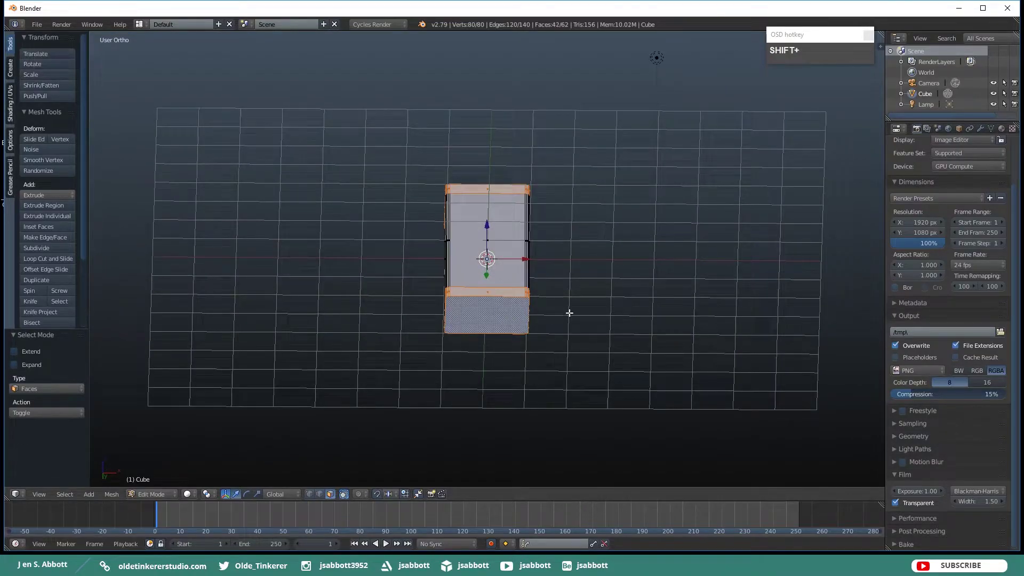
key(KP_1)
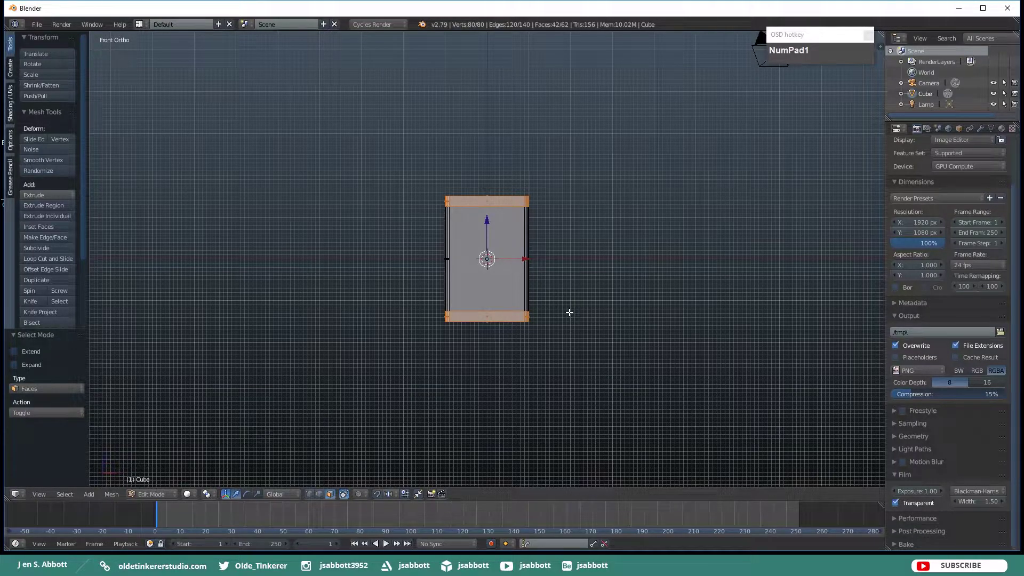
key(alt+e)
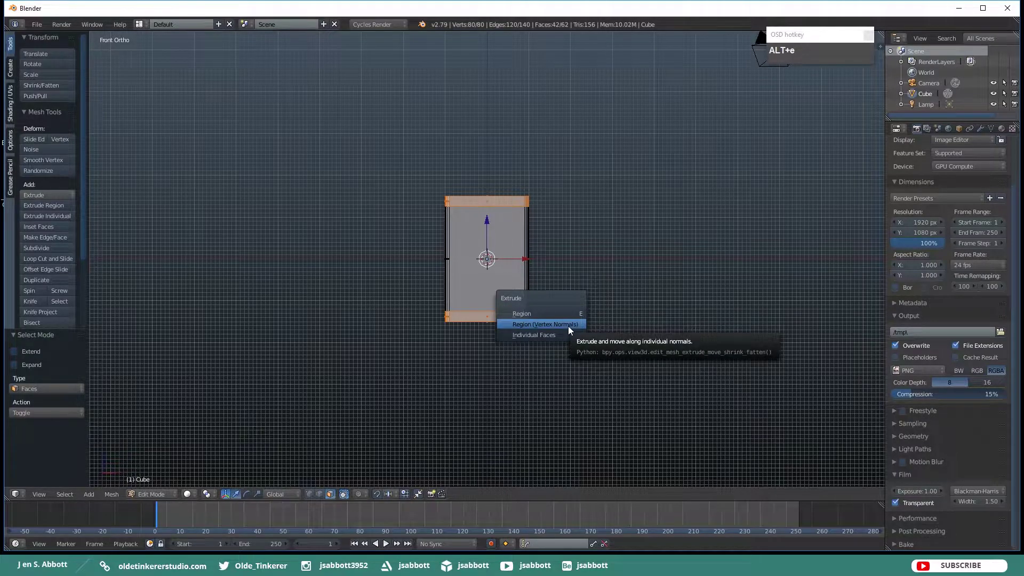
click(568, 326)
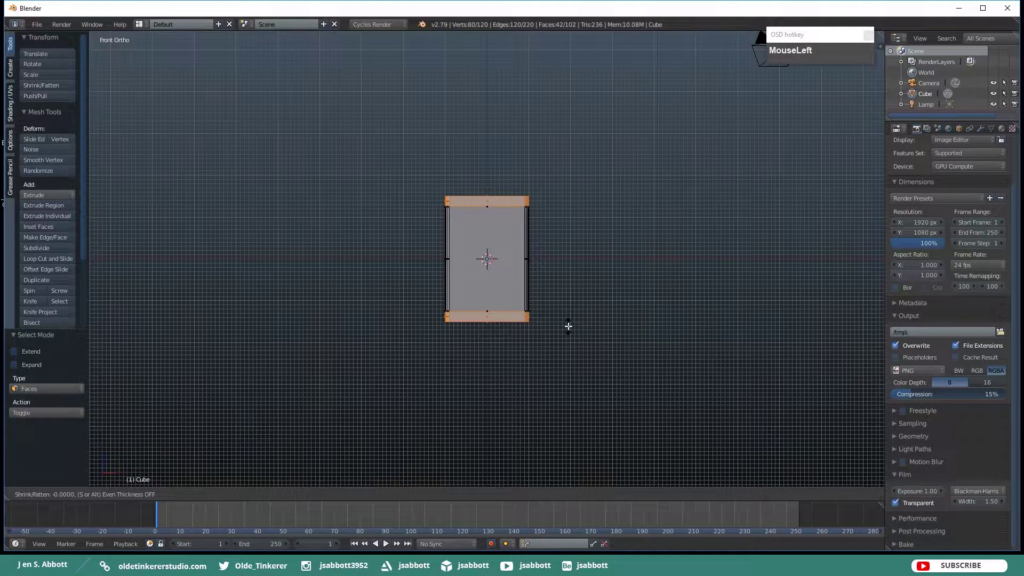
text(.05)
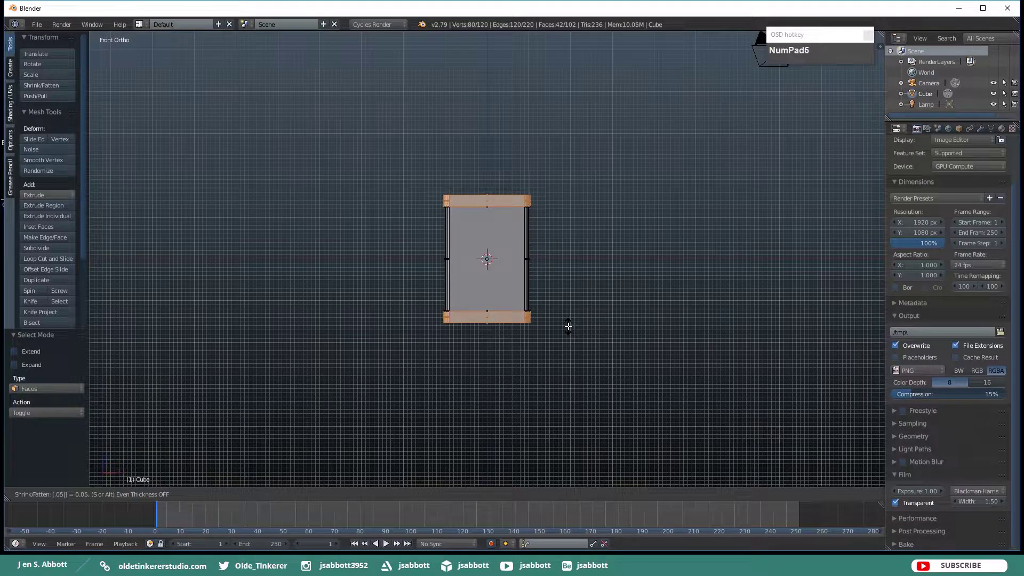
key(Return)
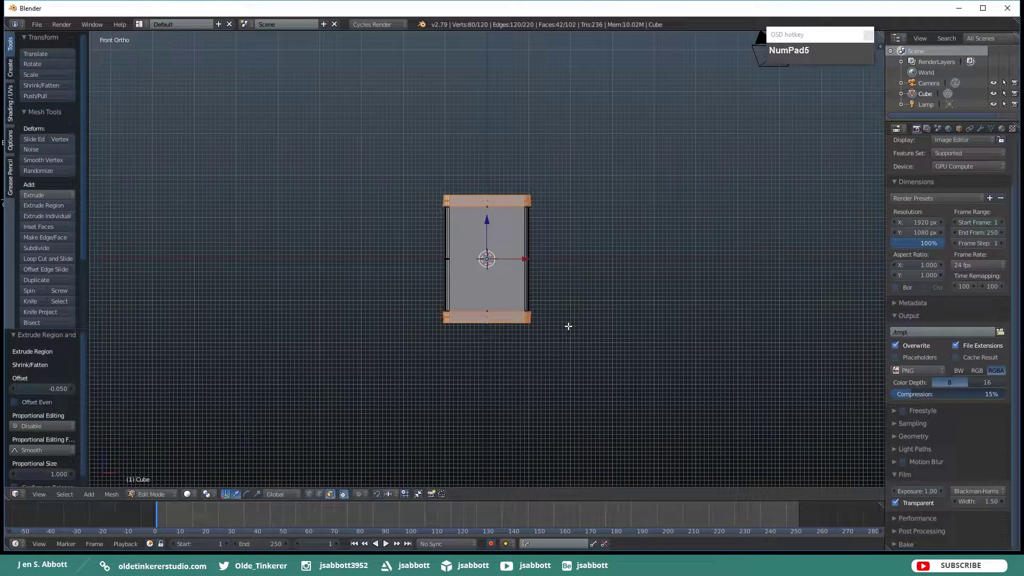
key(a)
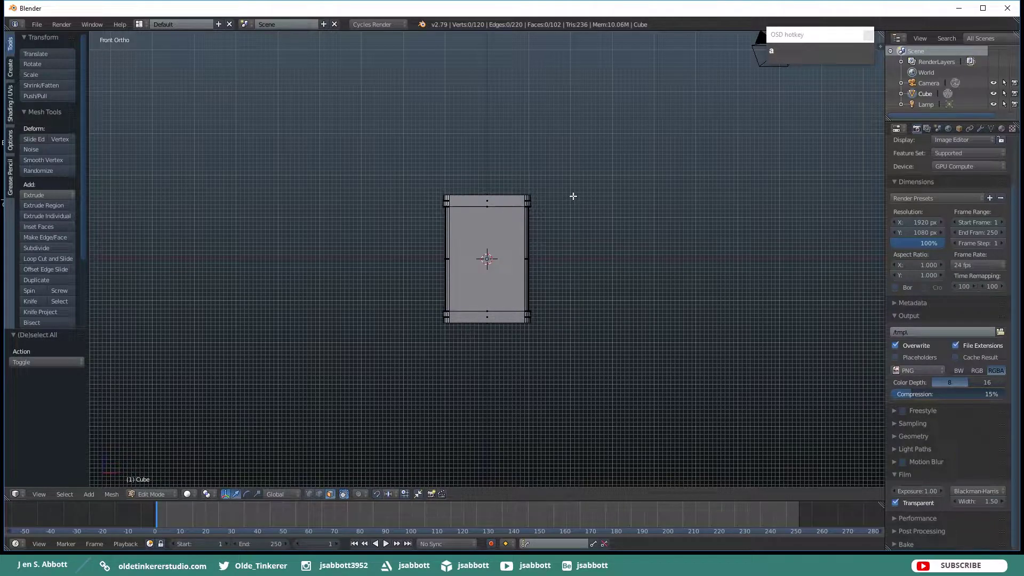
Add one centred horizontal loop cut around the upper band and another around the lower band.
key(ctrl+r)
click(533, 202)
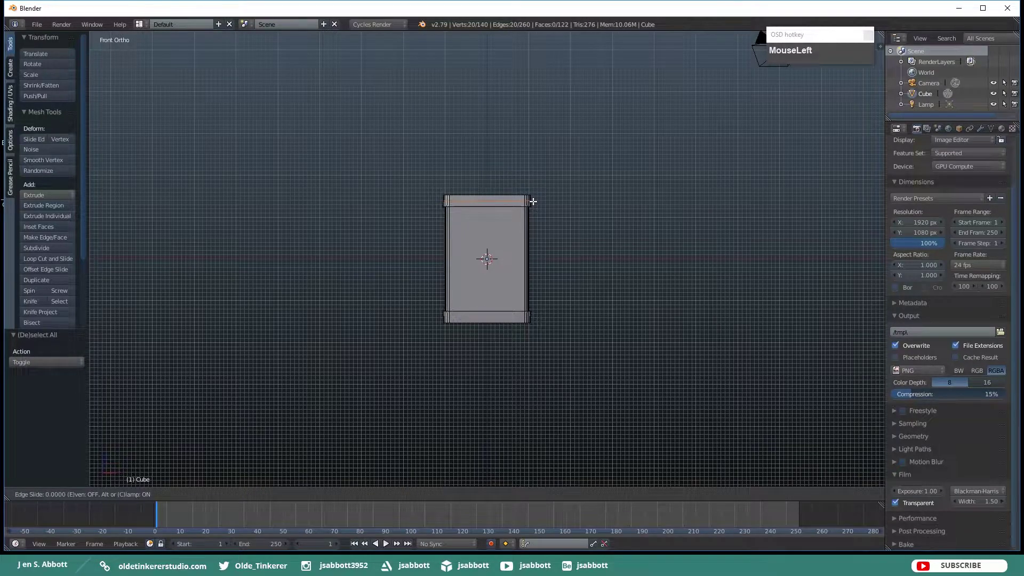
click(533, 201)
key(ctrl+r)
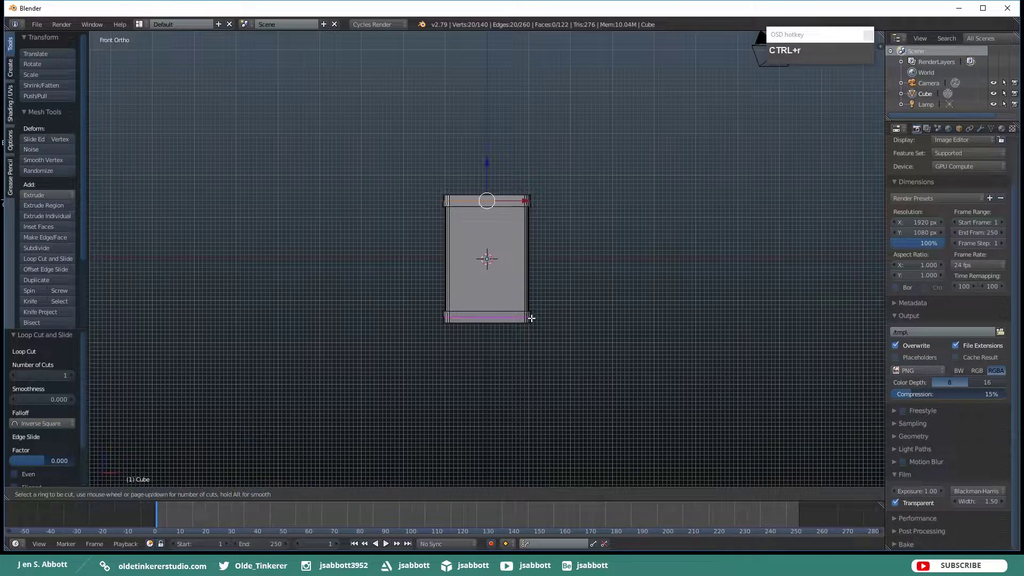
click(532, 318)
click(531, 318)
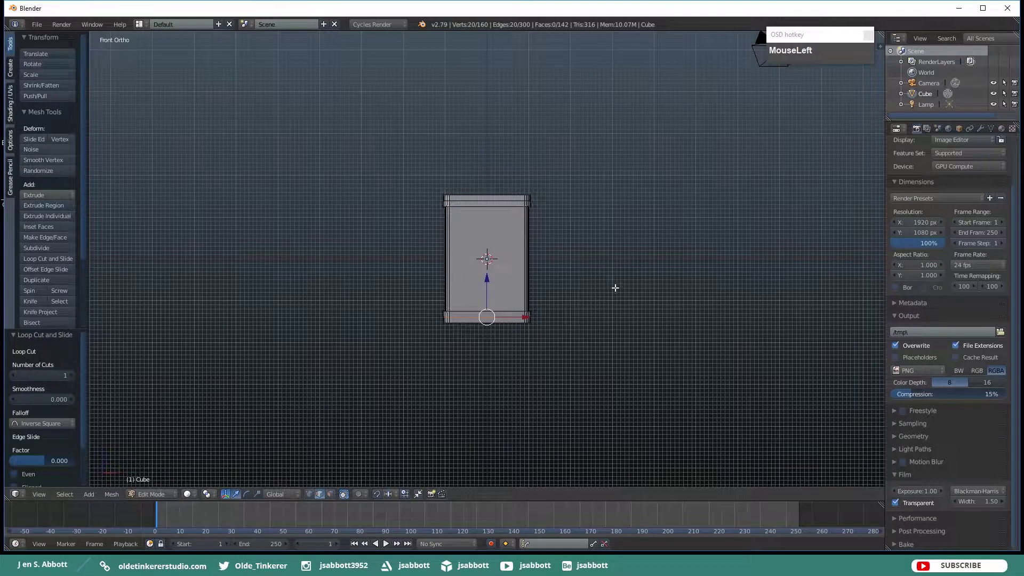
Select both new band loops and scale them outward by 1.05 in X and Y, excluding Z.
alt+shift+right_click(511, 201)
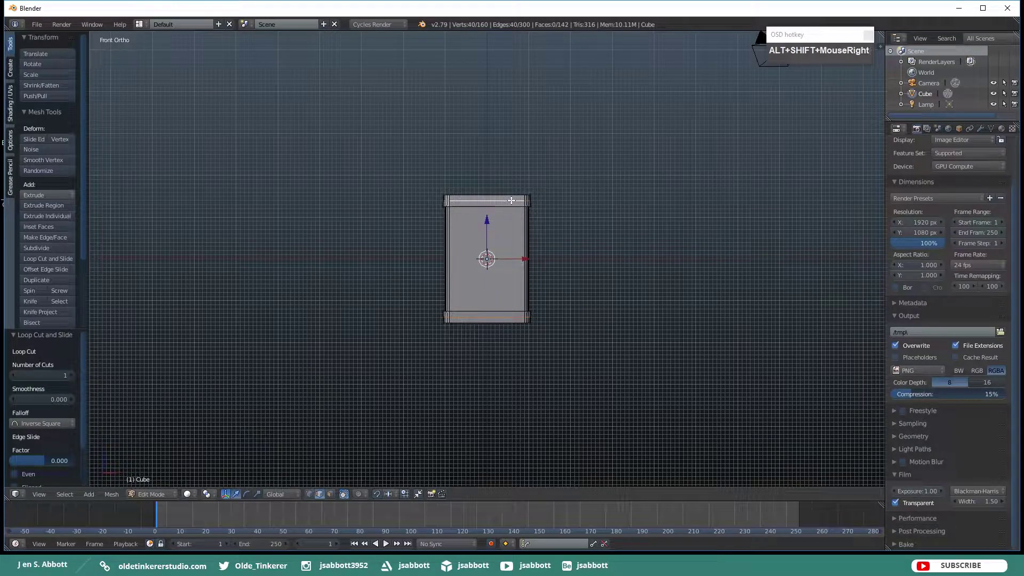
key(s)
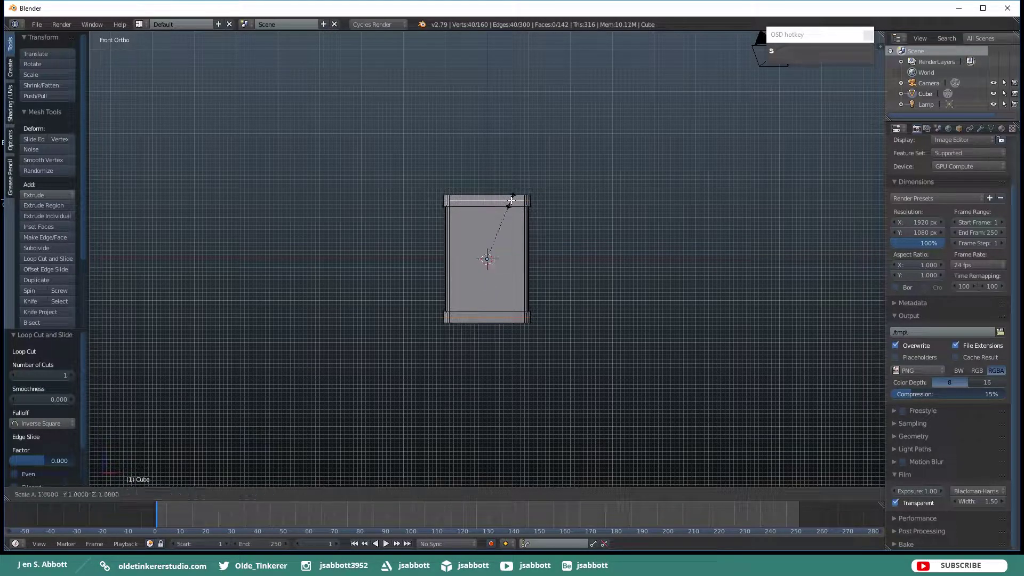
key(shift+z)
key(KP_0)
key(KP_5)
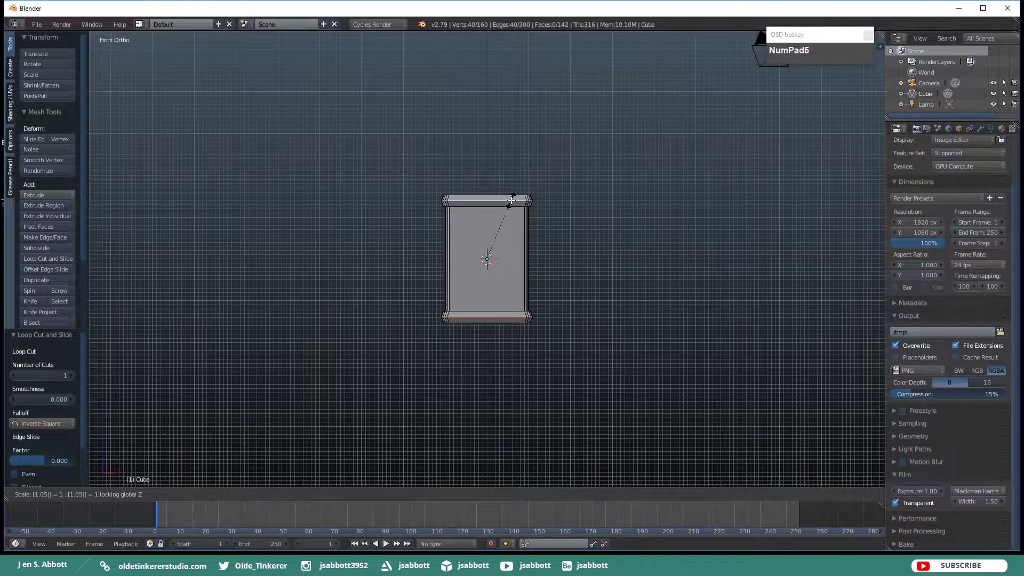
click(511, 201)
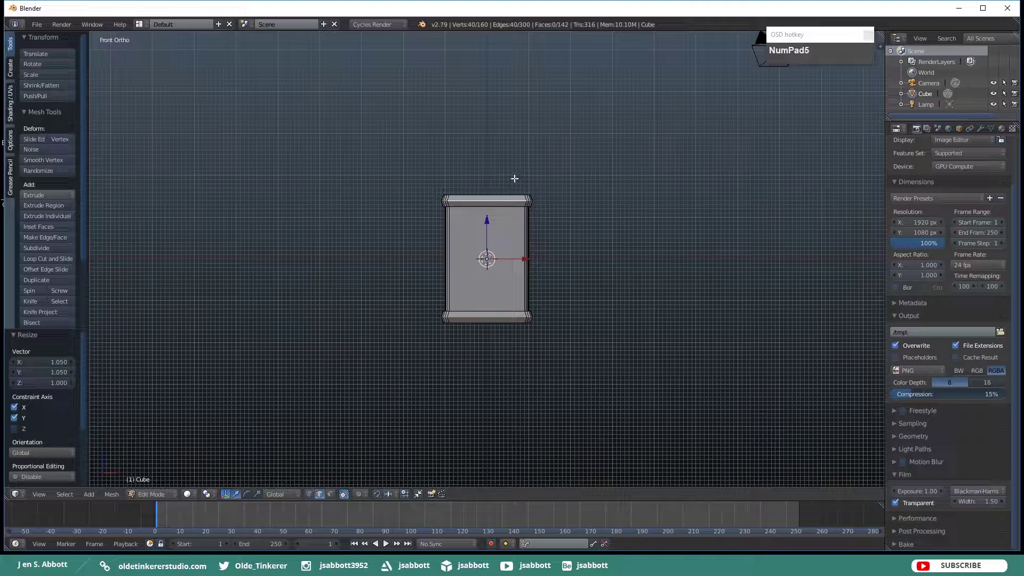
Using face selection, bevel the box's top and bottom faces by 0.1 with 4 segments and clear the selection.
middle_drag(517, 144, 510, 170)
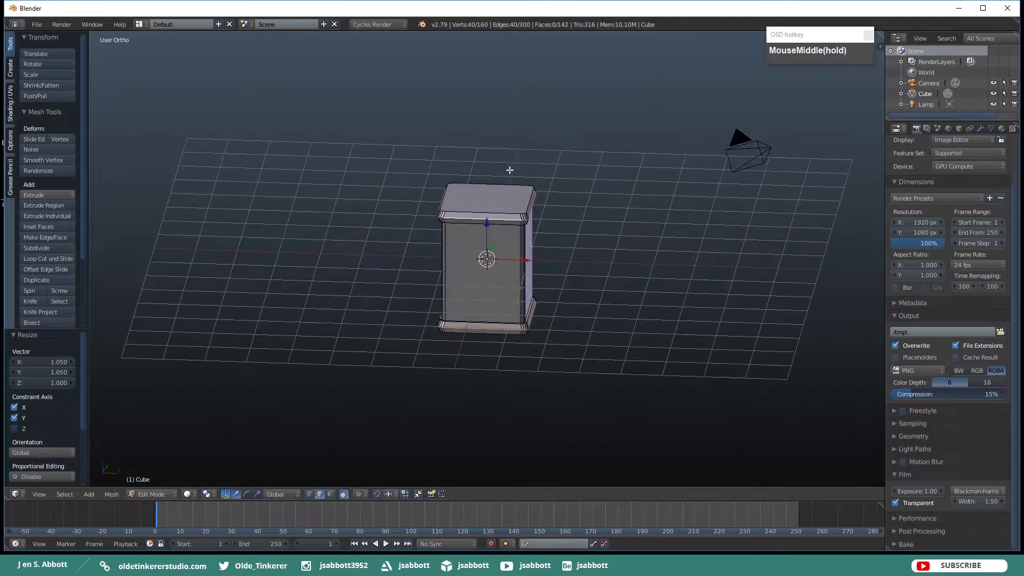
key(ctrl+Tab)
click(488, 198)
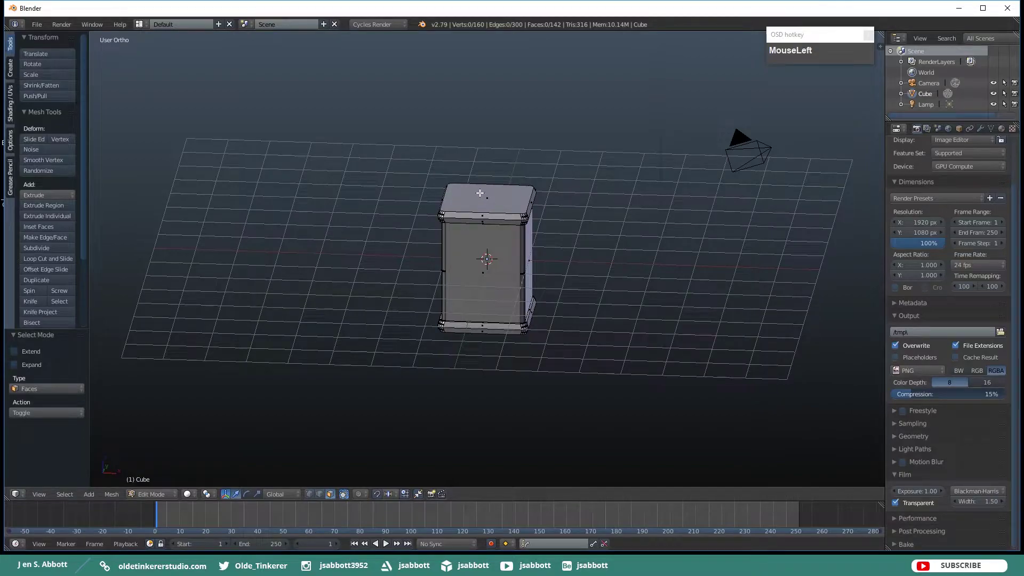
right_click(480, 194)
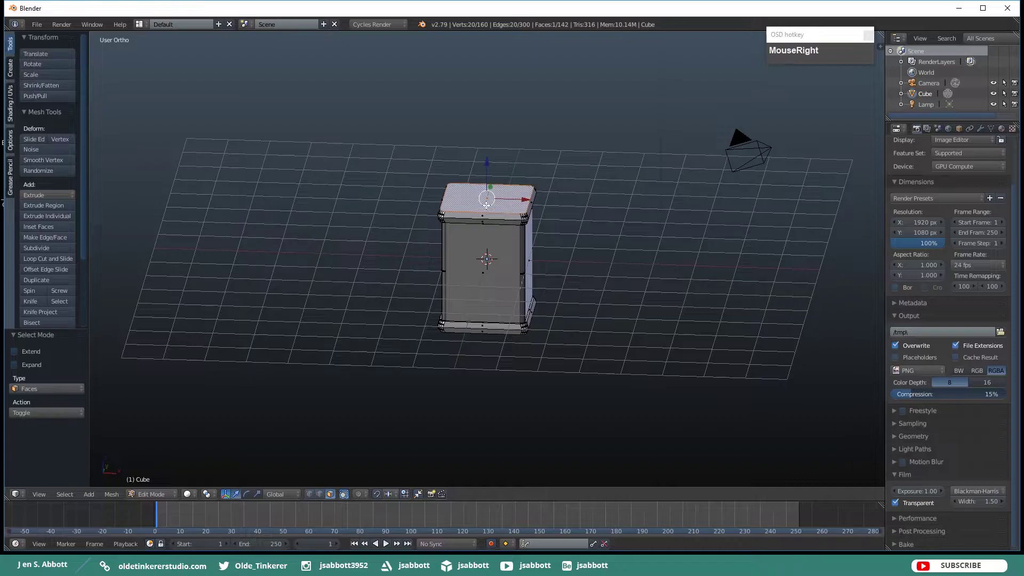
middle_drag(484, 202, 507, 167)
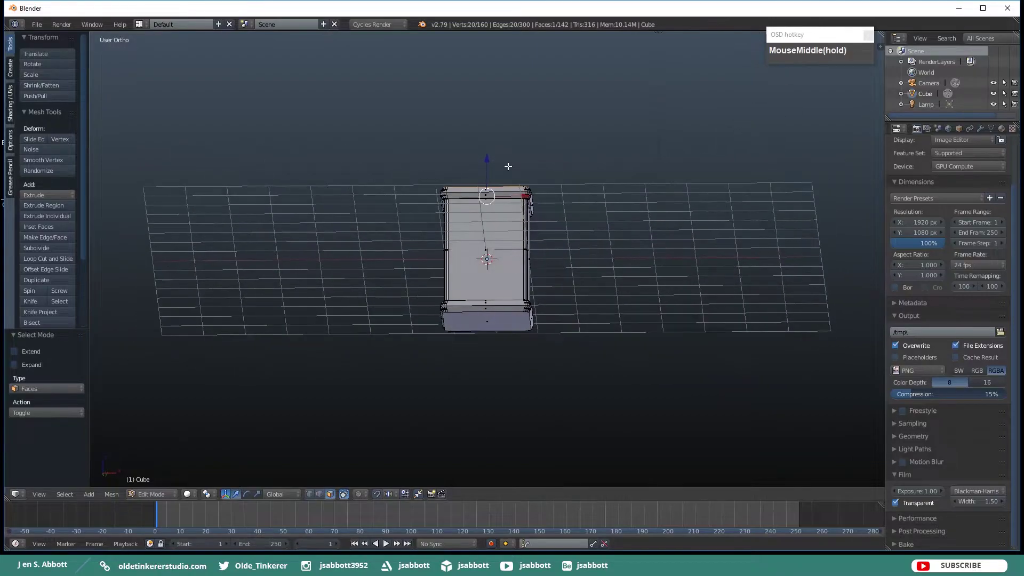
shift+right_click(493, 318)
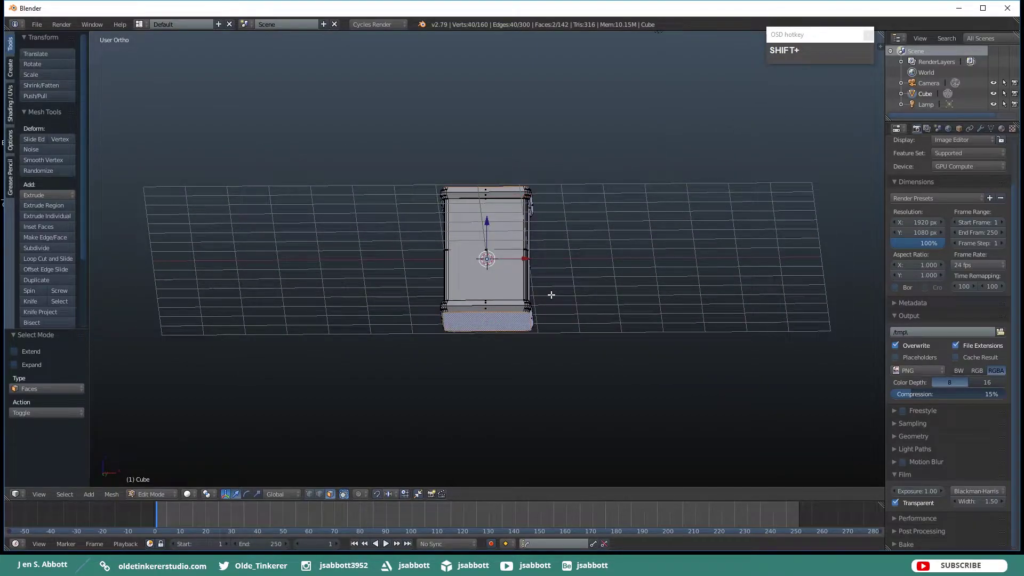
key(ctrl+b)
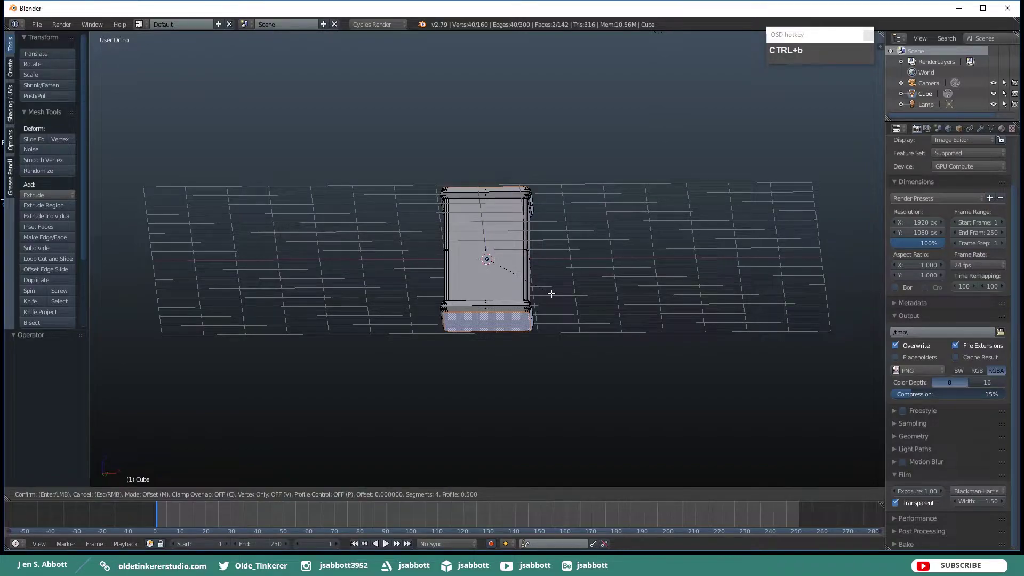
text(.1)
click(551, 294)
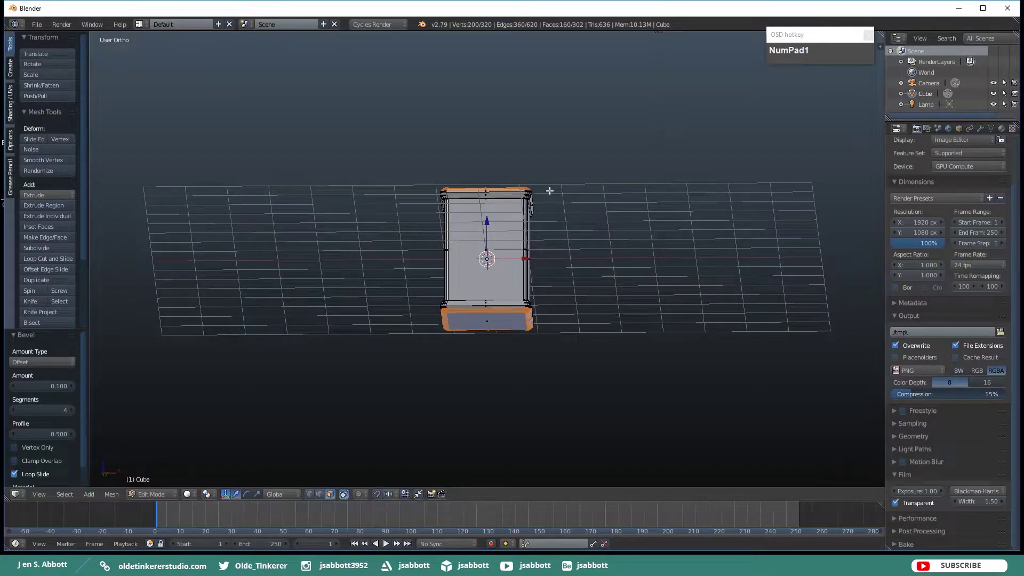
click(514, 322)
key(a)
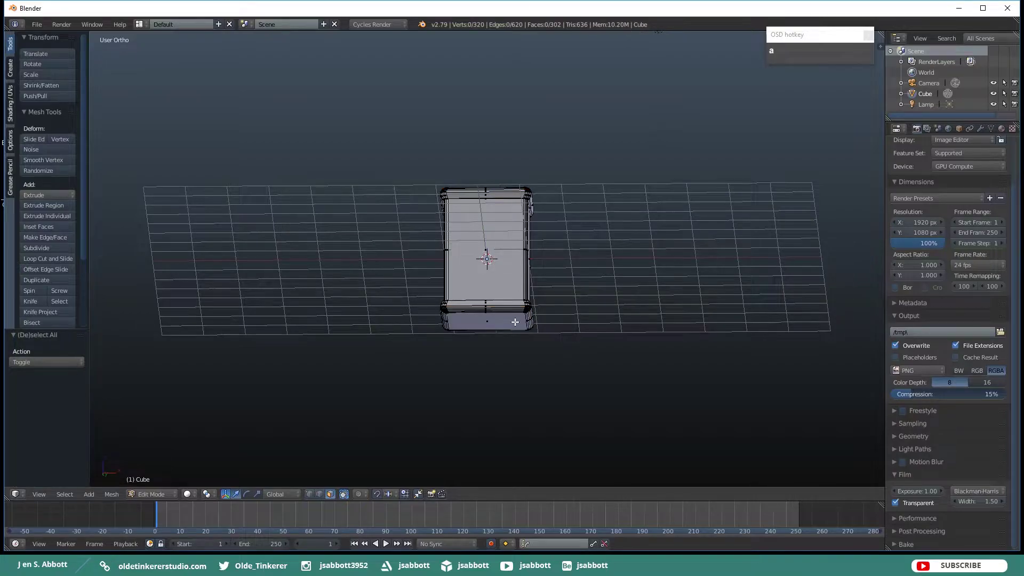
Working in the right view, add a cube to the mesh at the box's centre and scale it to 0.2.
key(KP_1)
scroll(515, 322, up, 1)
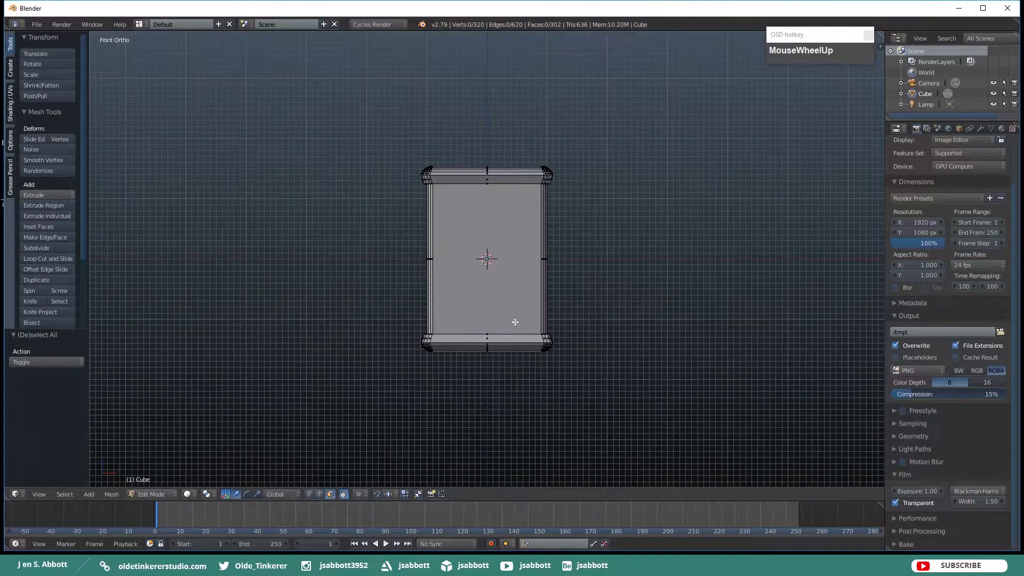
key(KP_3)
key(shift+a)
click(515, 322)
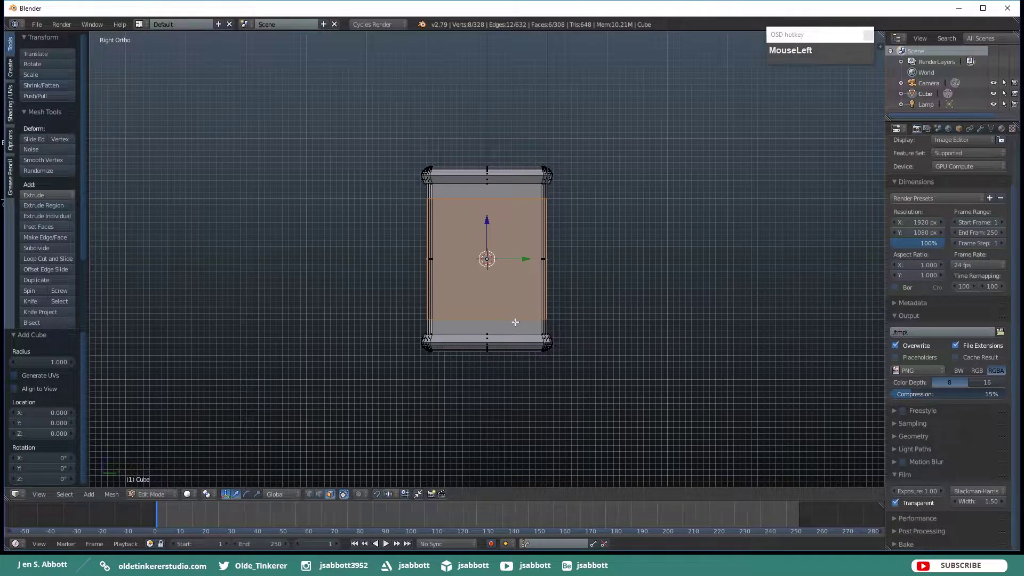
text(s.2)
click(515, 322)
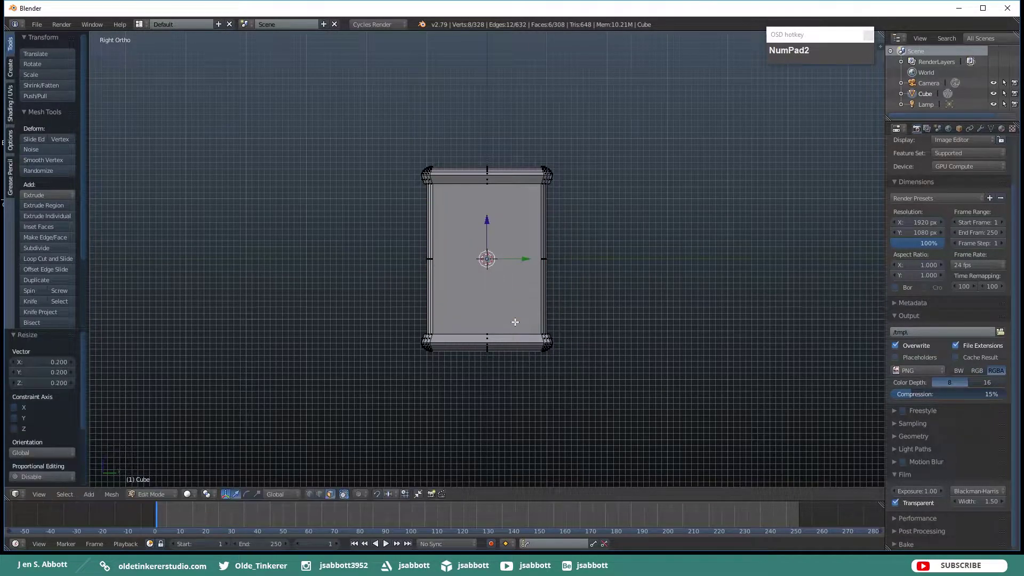
Move the small cube about 1.18 along X out of the box and lower it about 1.05 along Z to just above the bottom band.
scroll(558, 270, down, 1)
middle_drag(557, 270, 502, 286)
drag(466, 267, 434, 287)
key(KP_3)
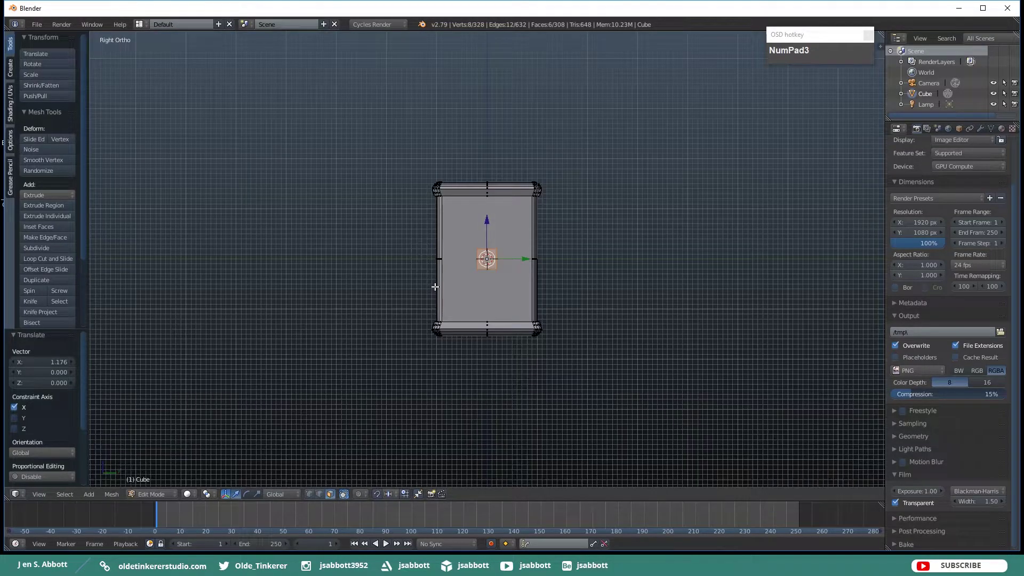
scroll(509, 317, up, 3)
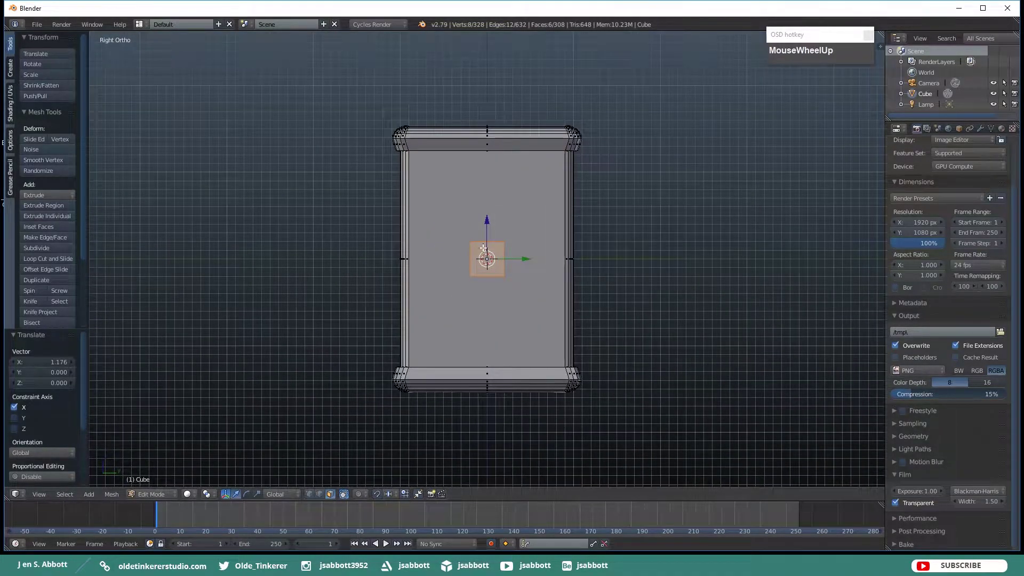
drag(487, 220, 484, 312)
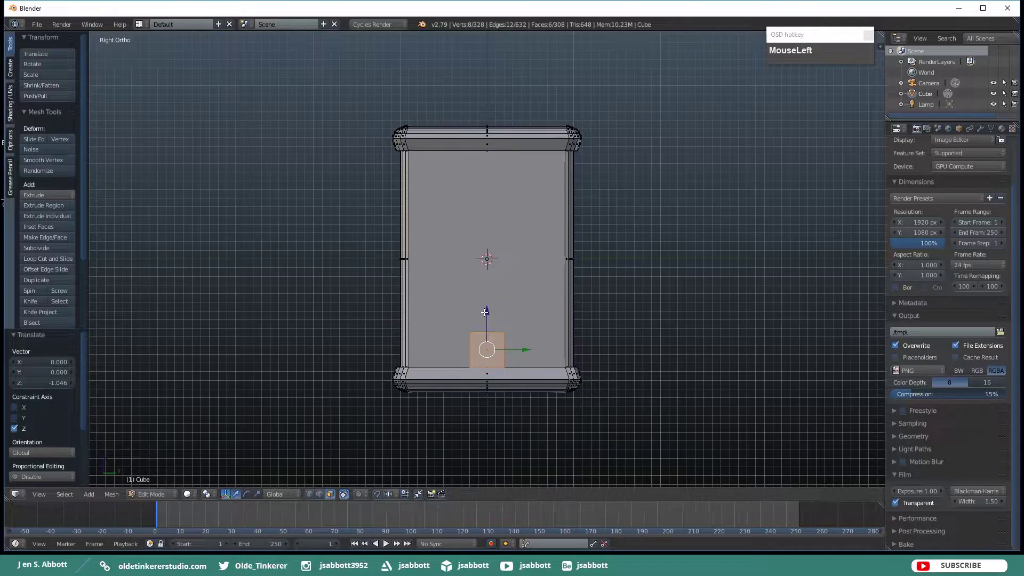
Flatten the small cube into a wide plate by scaling it 0.1 in X, 3 in Y and 0.5 in Z.
key(s)
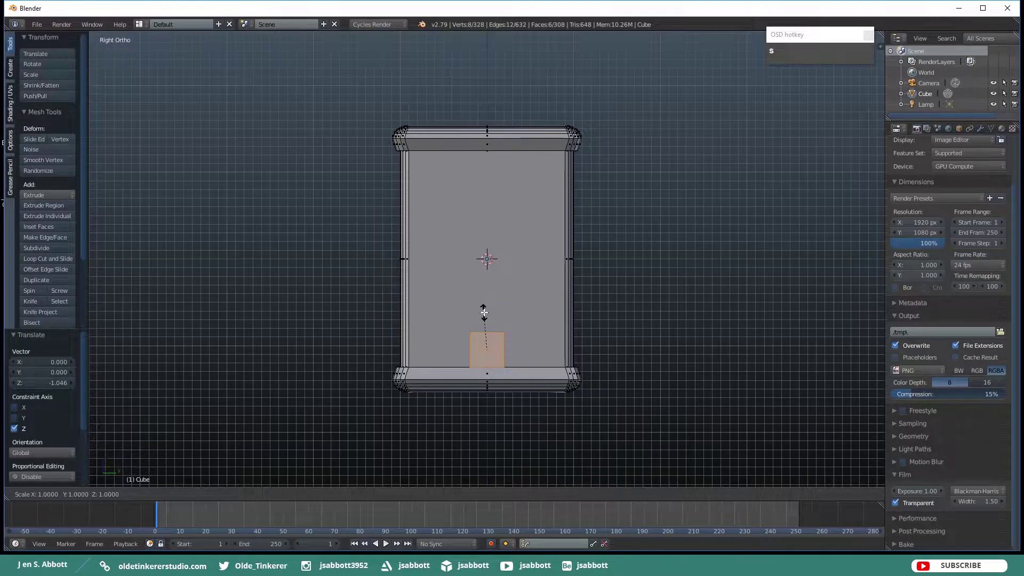
text(x)
text(.1)
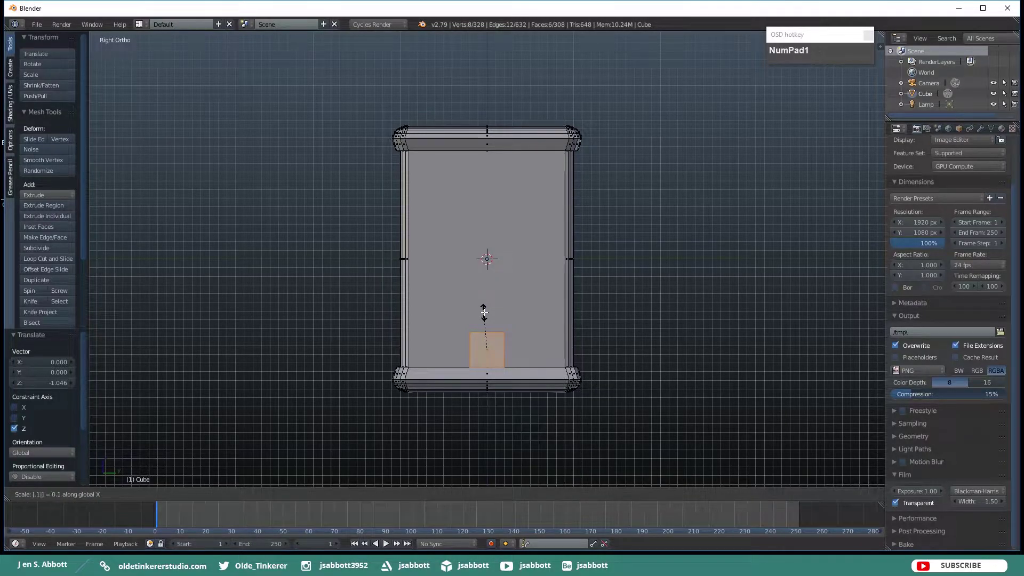
key(Return)
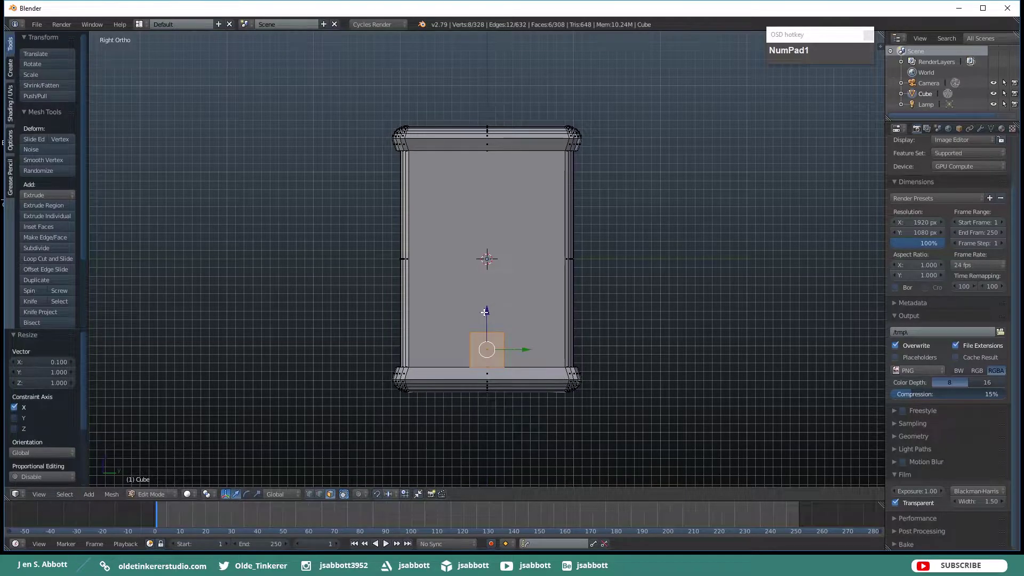
text(sy)
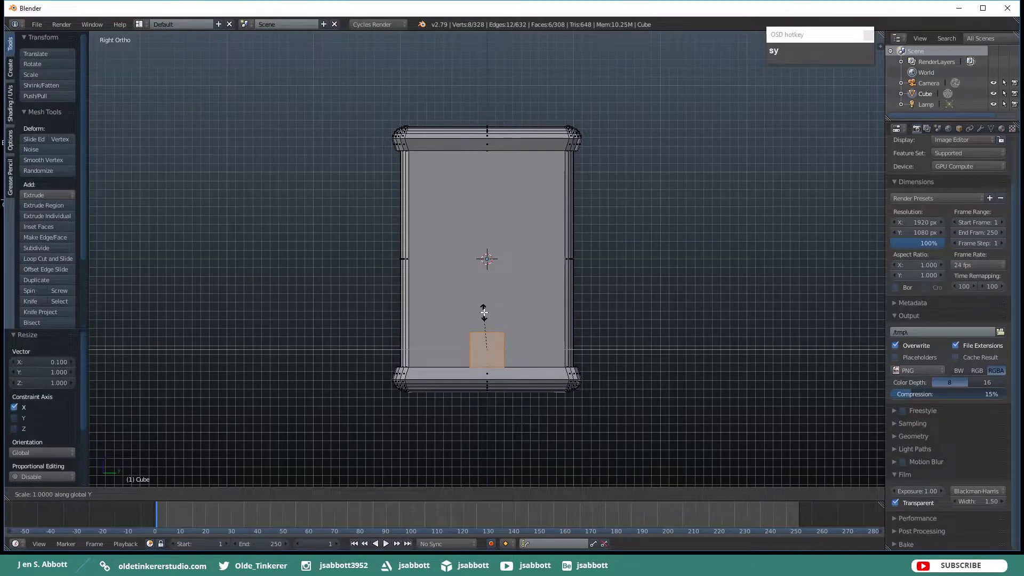
text(3)
key(Return)
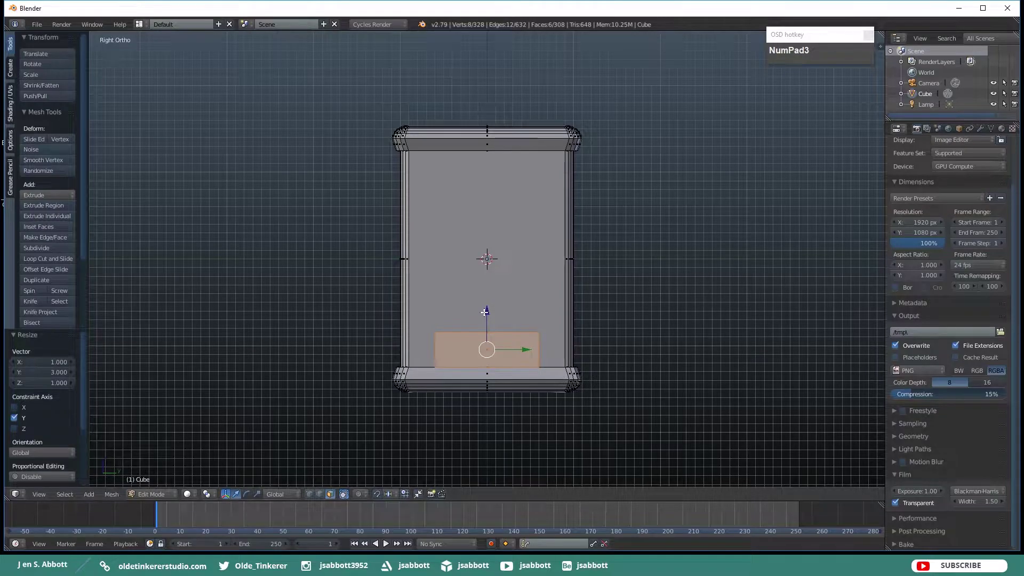
text(sz.5)
click(484, 312)
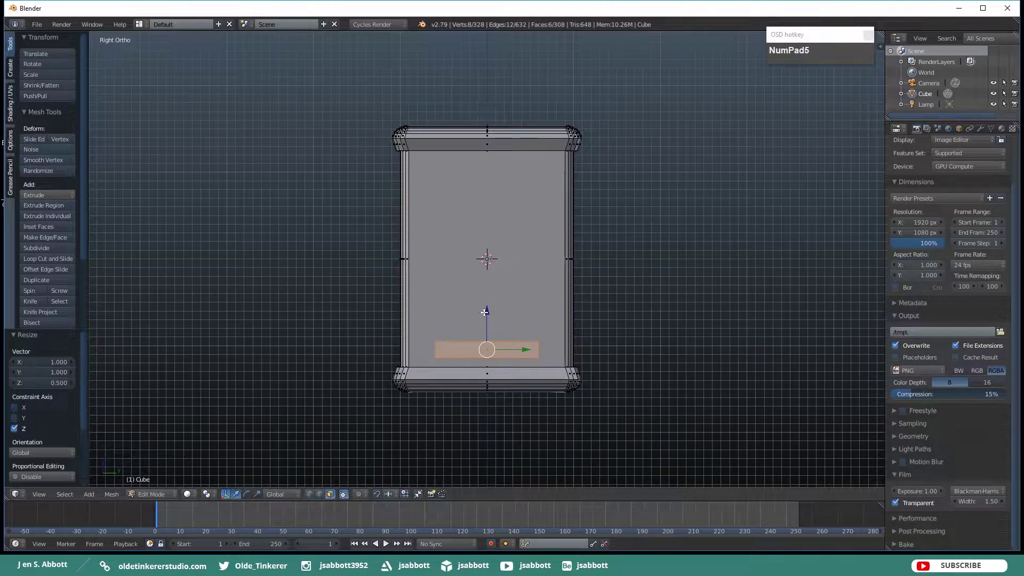
Lower the plate about 0.105 along Z onto the bottom band and shift it about 0.16 along negative X against the box side.
drag(484, 313, 486, 323)
middle_drag(485, 323, 578, 334)
scroll(578, 335, up, 1)
key(KP_1)
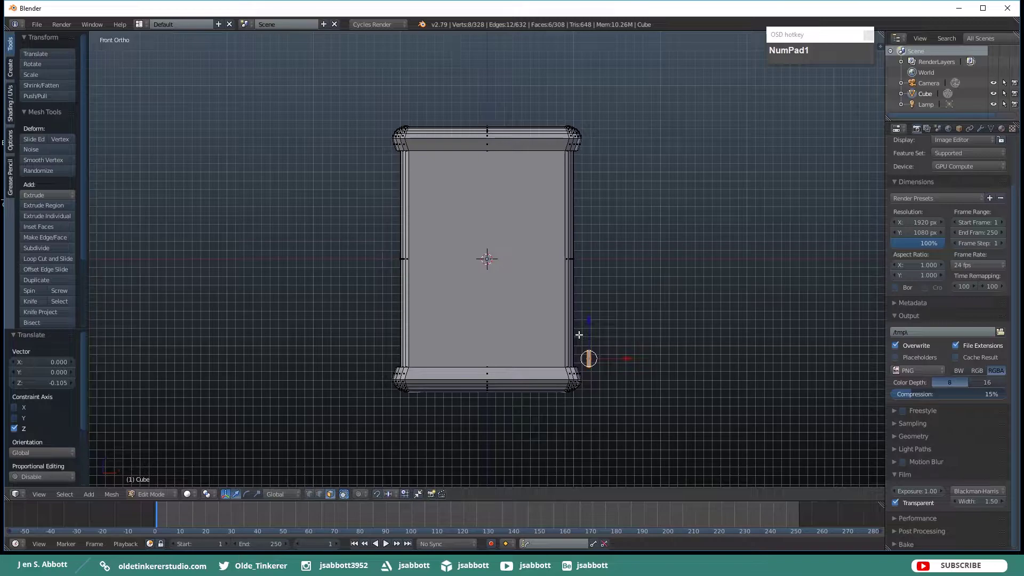
drag(629, 357, 623, 359)
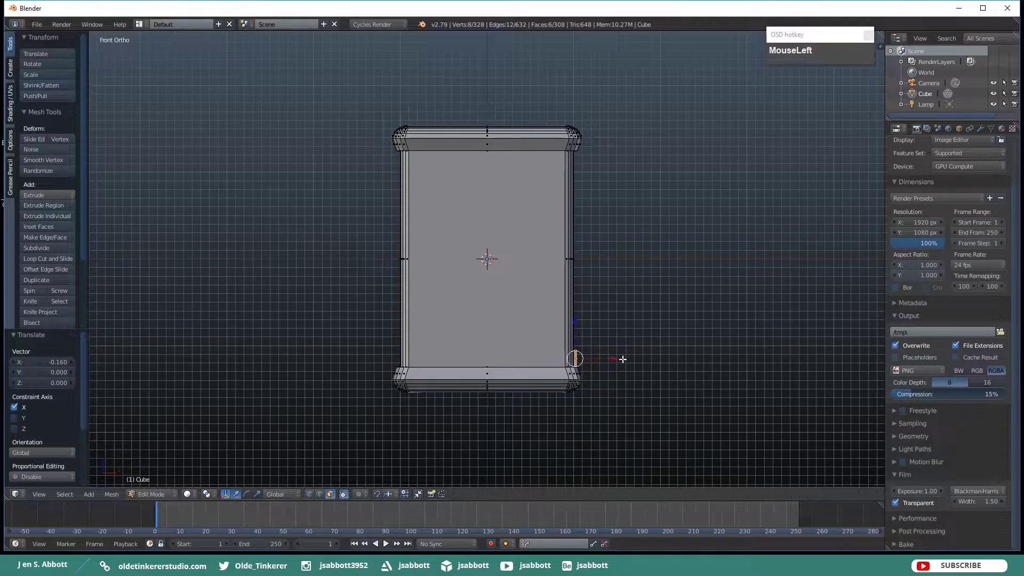
Using edge selection, select the plate's outer top edge and lower it about 0.05 along Z to slope the top.
key(KP_3)
scroll(623, 359, up, 2)
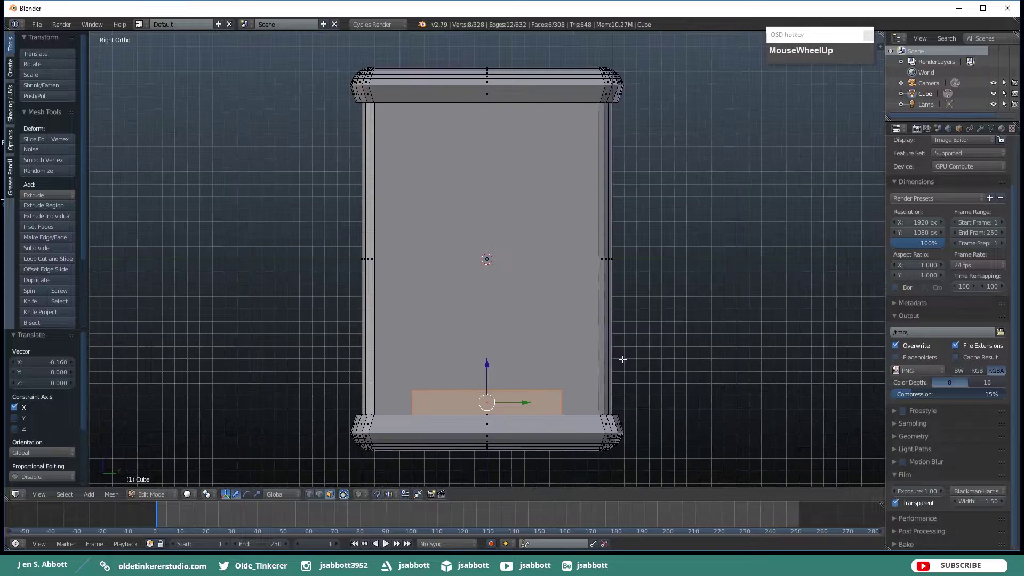
key(ctrl+Tab)
click(587, 350)
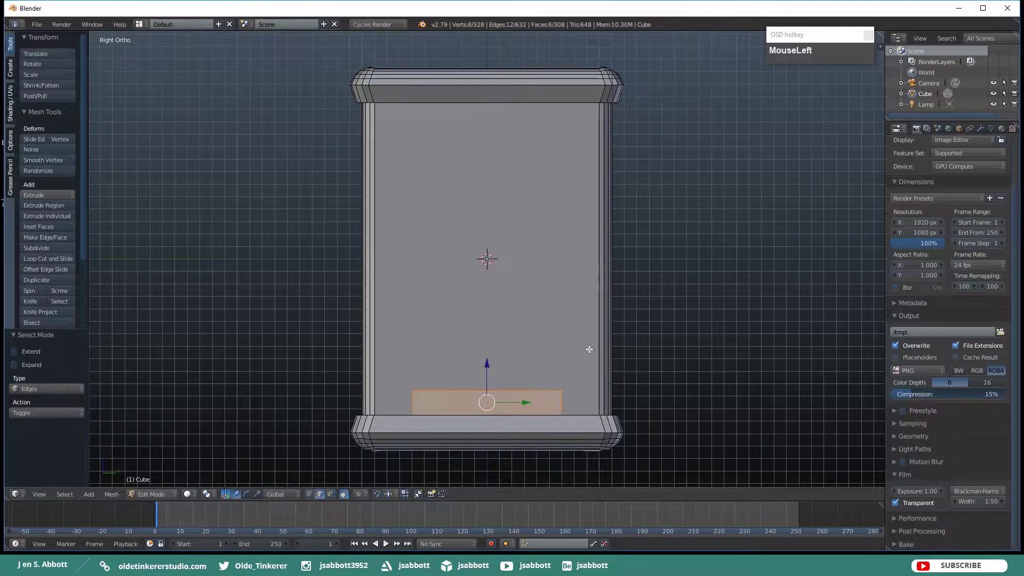
right_click(505, 391)
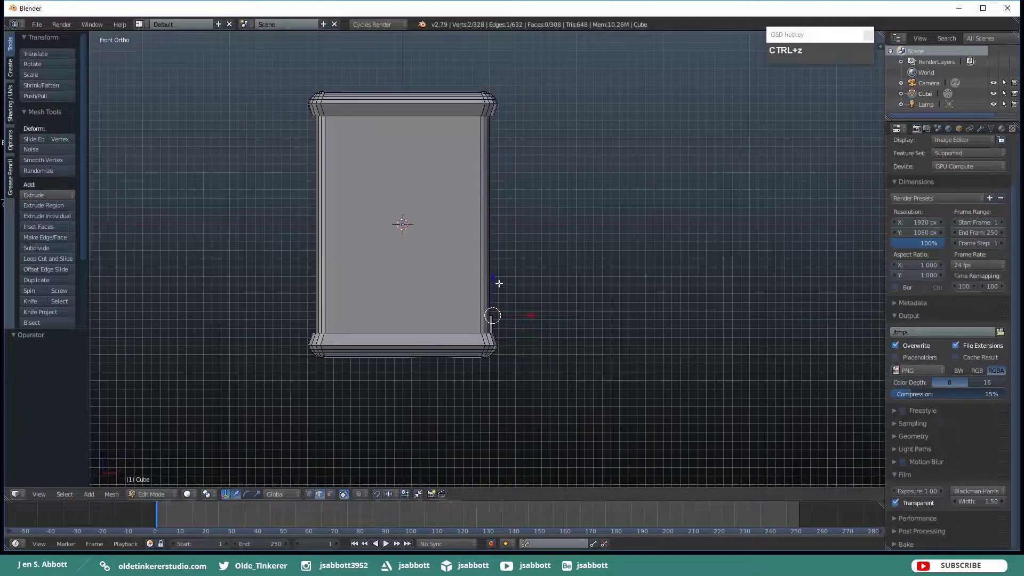
drag(492, 277, 494, 282)
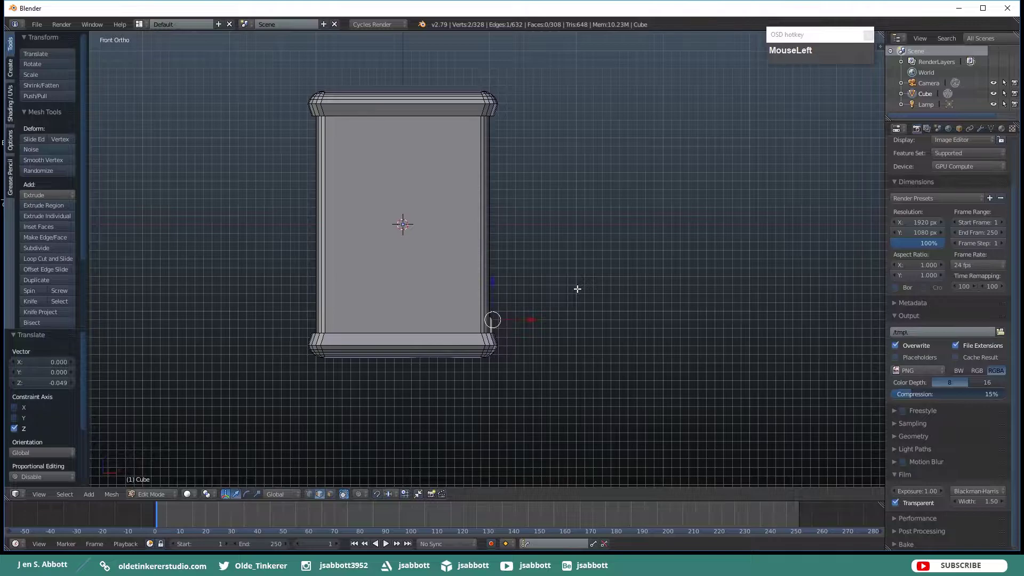
Using face selection, bevel the plate's sloped top face by 0.015 with 4 segments.
key(ctrl+Tab)
click(482, 295)
middle_drag(525, 264, 490, 318)
right_click(490, 318)
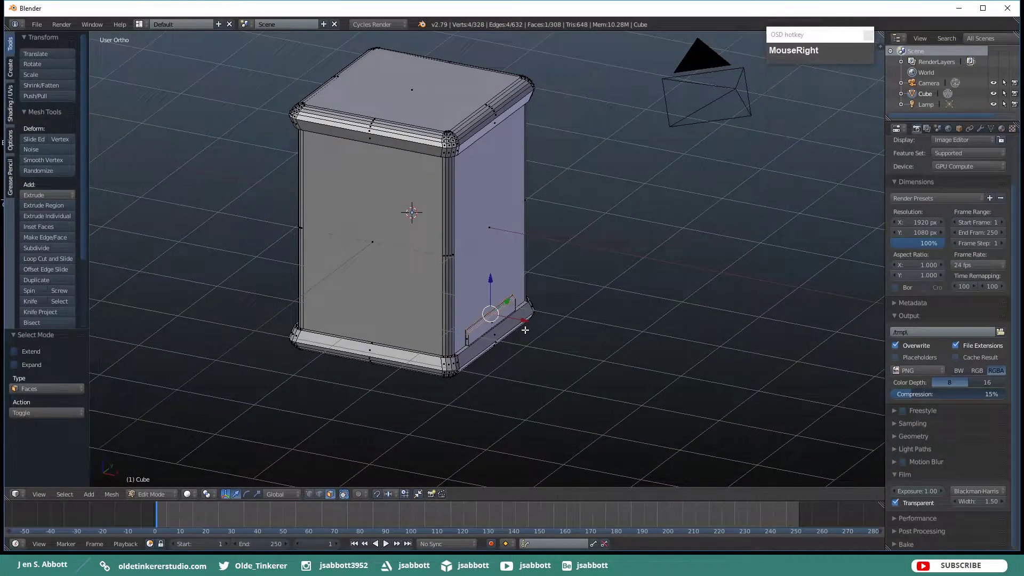
click(496, 309)
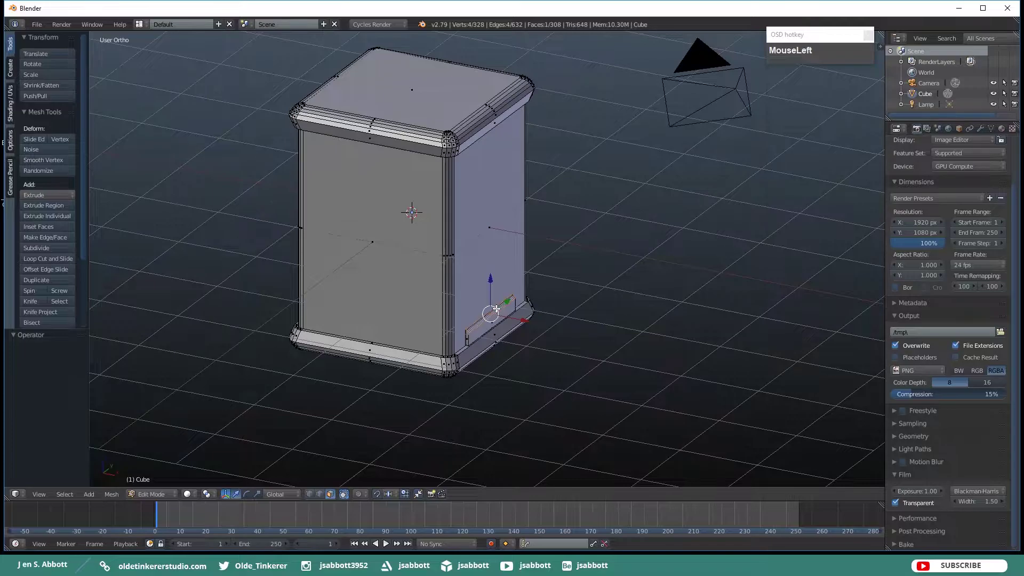
key(ctrl+b)
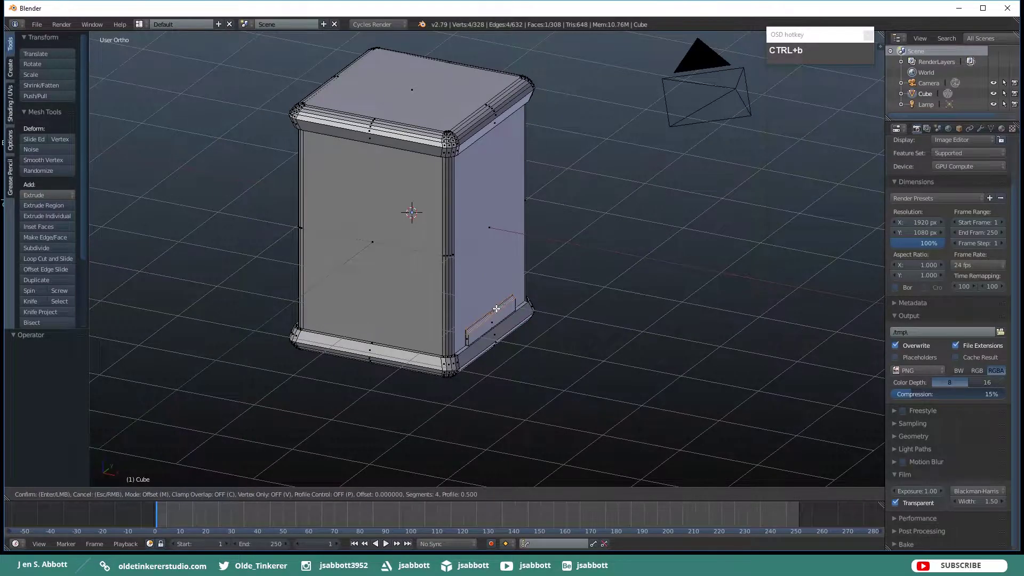
click(496, 309)
click(25, 385)
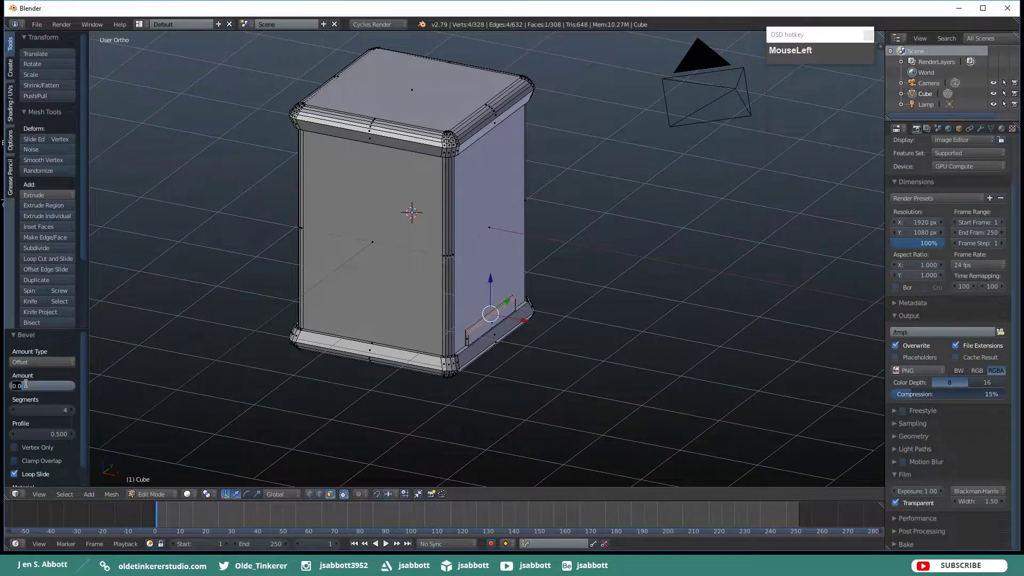
text(0.01)
key(Tab)
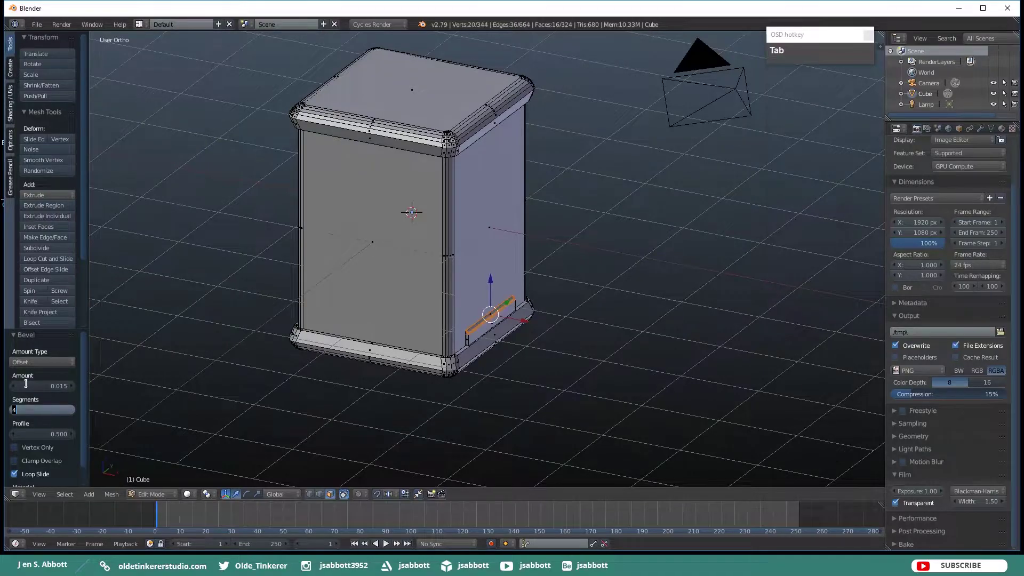
key(Return)
Select the small end faces on both sides of the plate and inset them by 0.01.
right_click(467, 340)
middle_drag(556, 316, 399, 299)
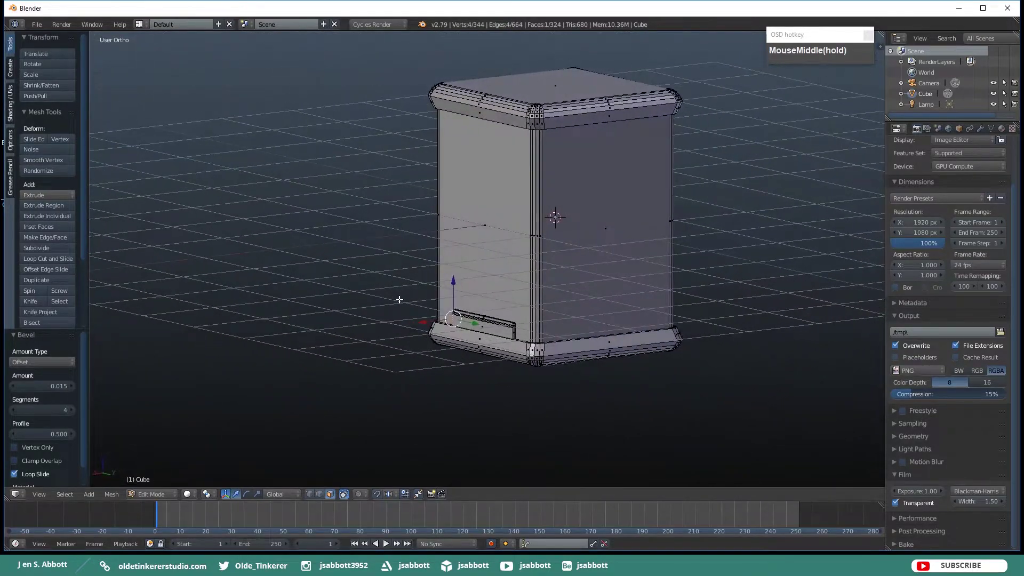
shift+right_click(513, 332)
scroll(520, 314, up, 3)
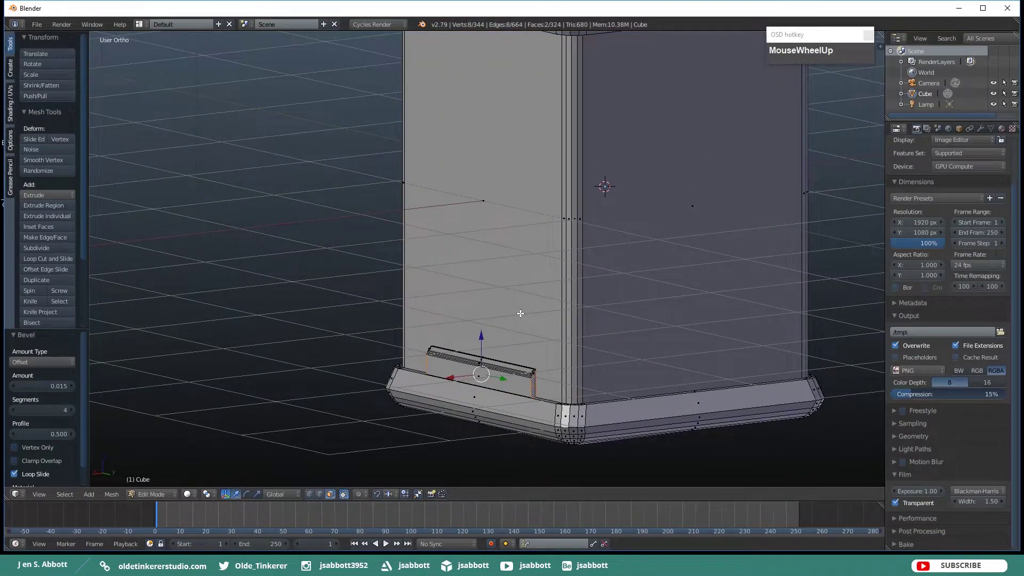
key(i)
click(520, 313)
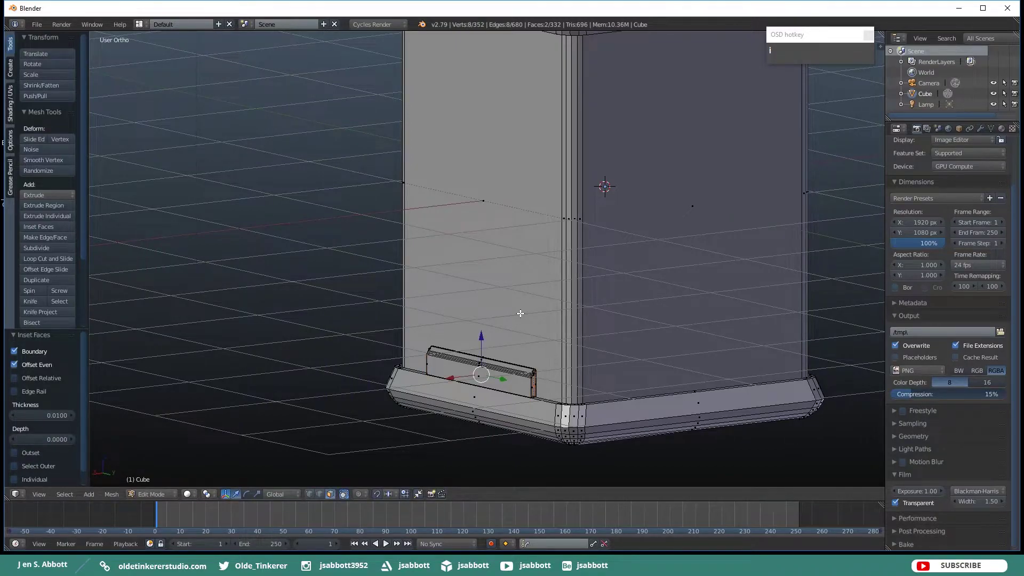
Extrude both inset end faces 0.02 inward into the plate as a region along vertex normals, and clear the selection.
key(KP_3)
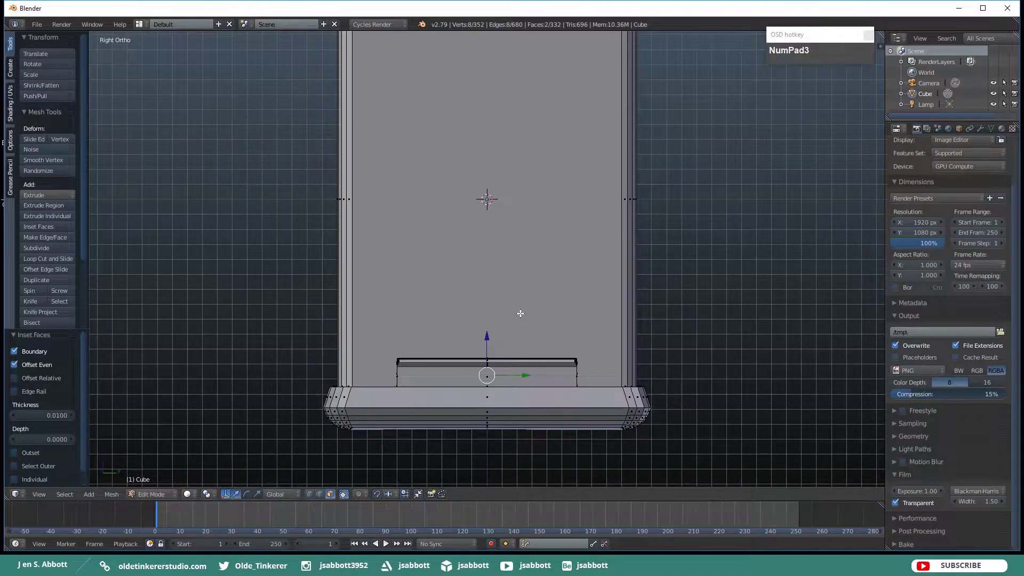
key(alt+e)
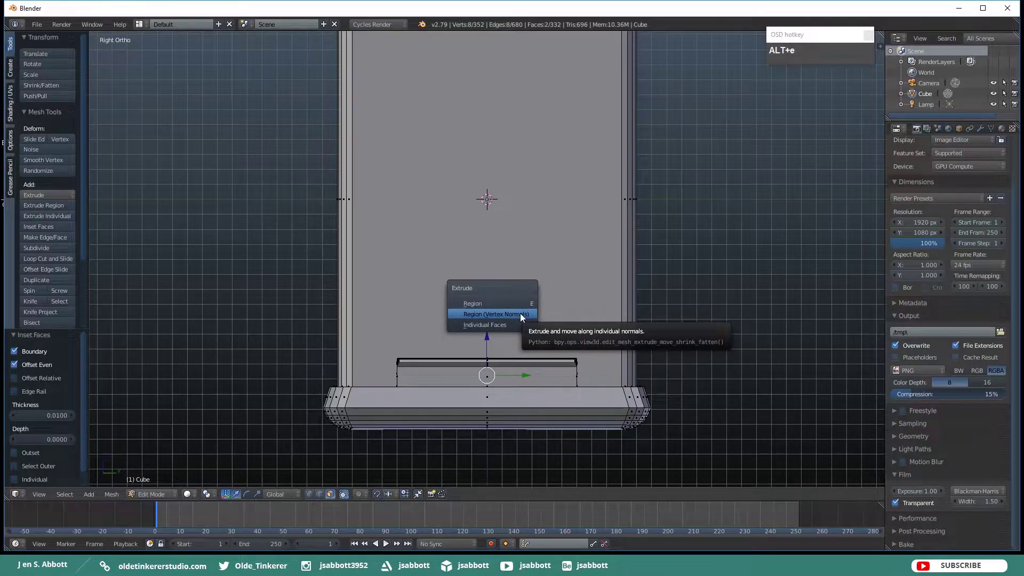
click(520, 313)
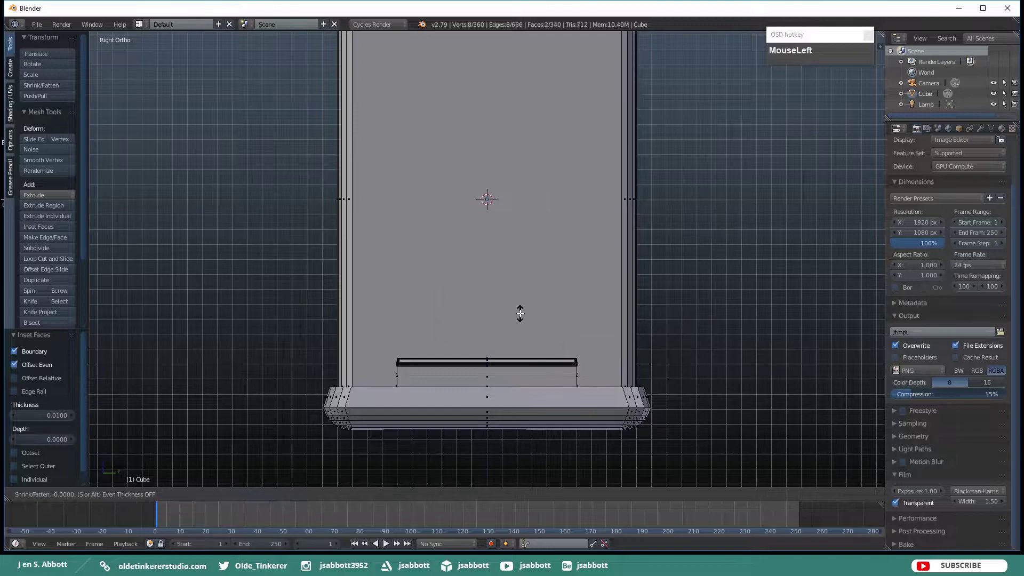
key(e)
text(.02)
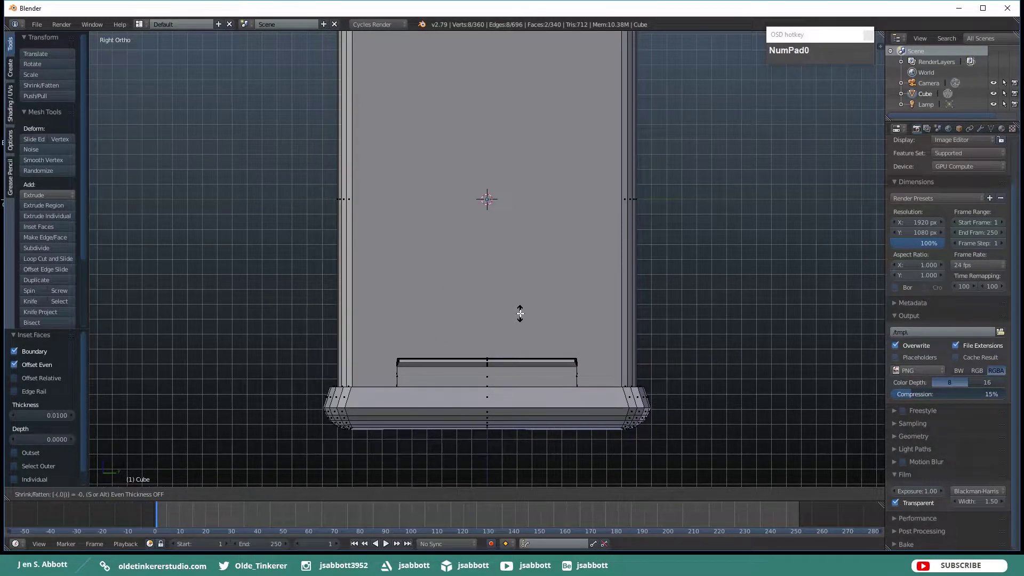
key(Return)
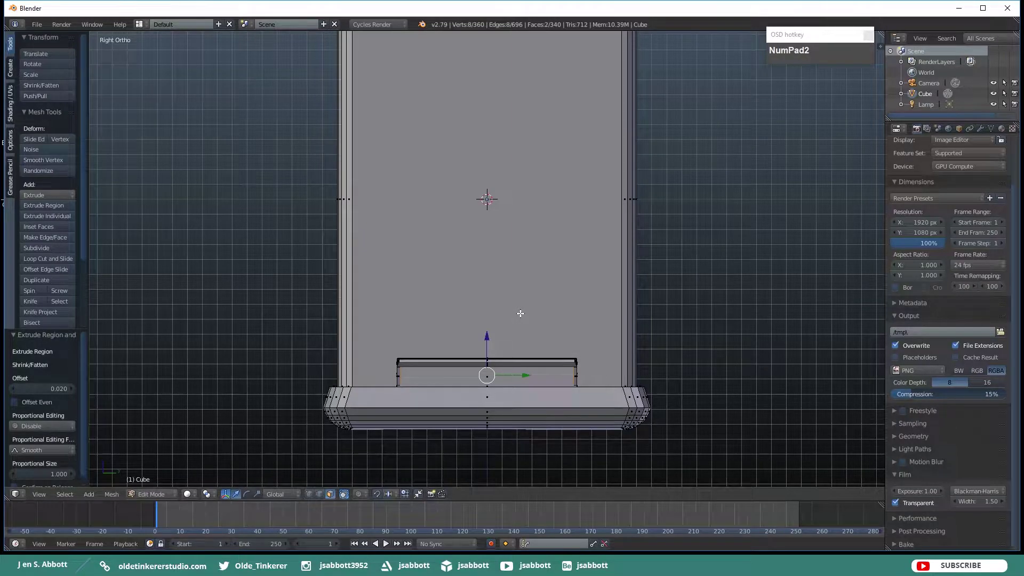
key(a)
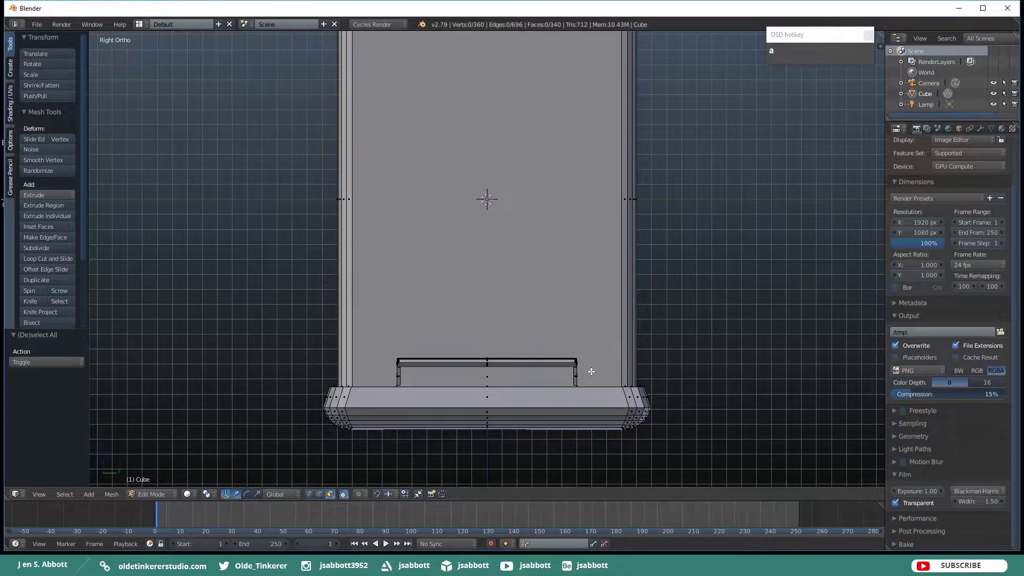
Add 2 horizontal and 12 vertical loop cuts across the plate and clear the selection.
key(ctrl+r)
scroll(573, 378, up, 1)
click(573, 378)
click(572, 378)
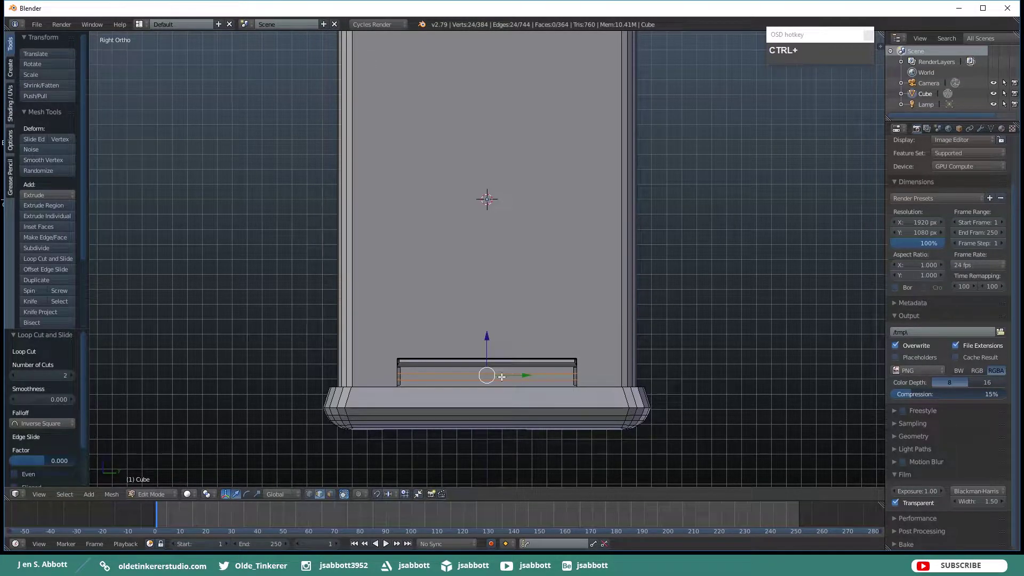
key(ctrl+r)
scroll(502, 377, up, 1)
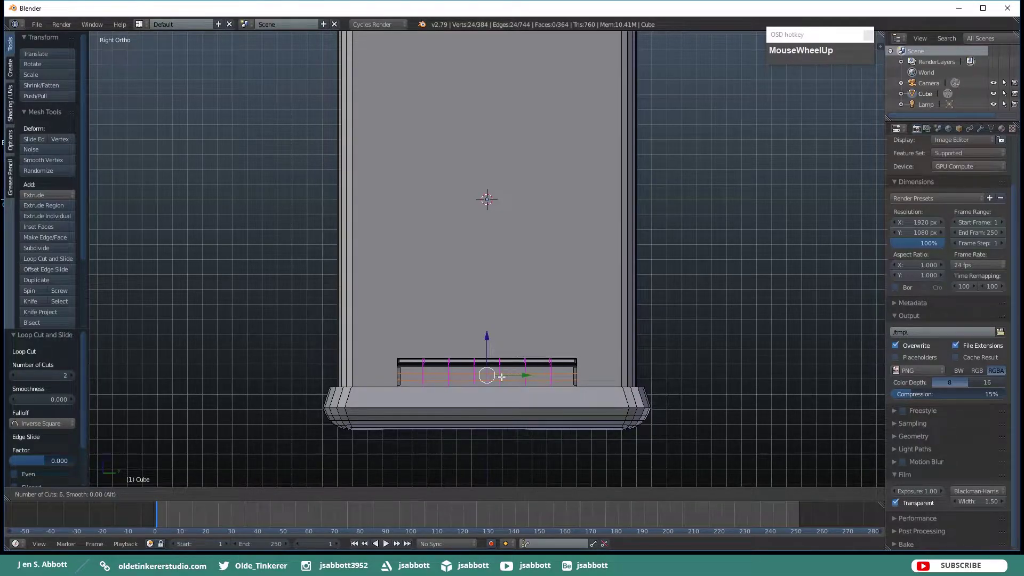
scroll(502, 376, up, 3)
click(501, 376)
click(502, 377)
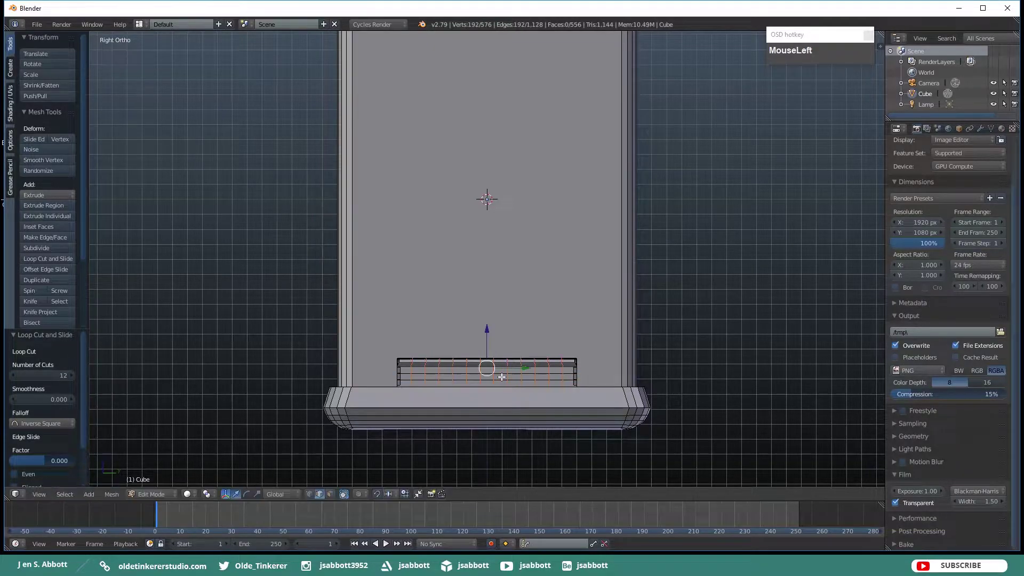
key(a)
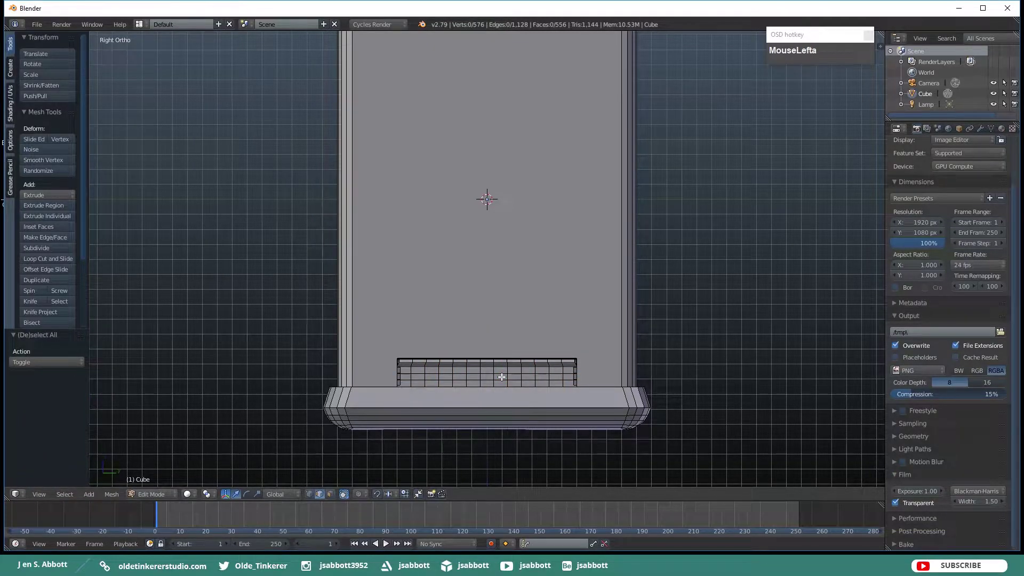
Using face selection, extrude three adjacent middle-row faces near one end of the plate -0.01 along X, and clear the selection.
key(ctrl+Tab)
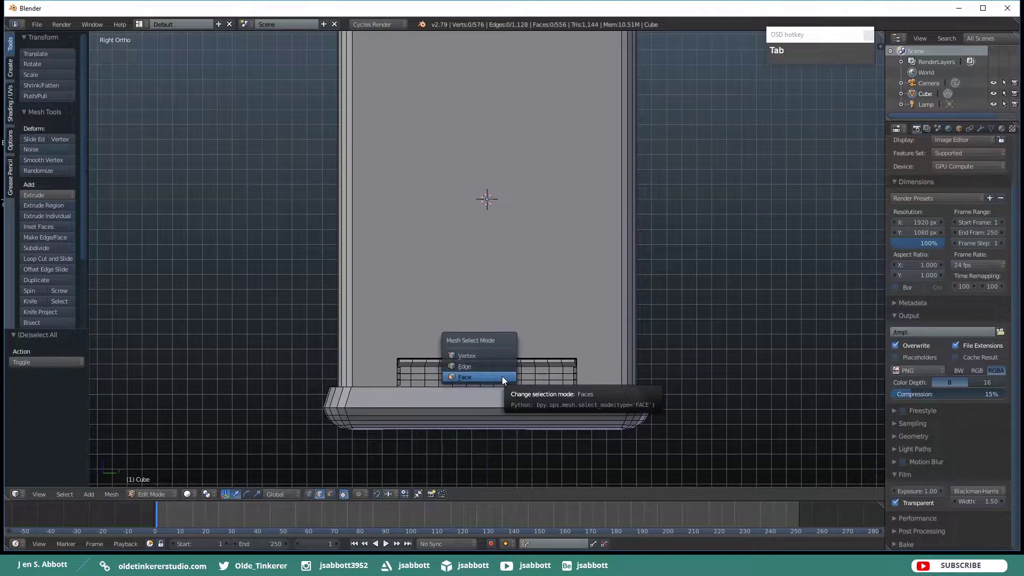
click(502, 376)
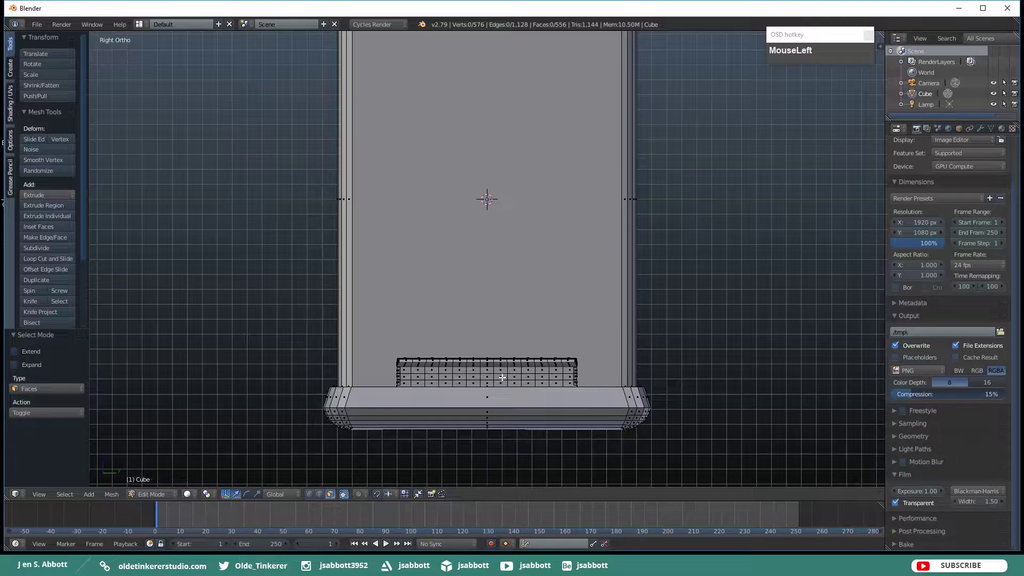
right_click(417, 377)
shift+right_click(431, 377)
shift+right_click(444, 376)
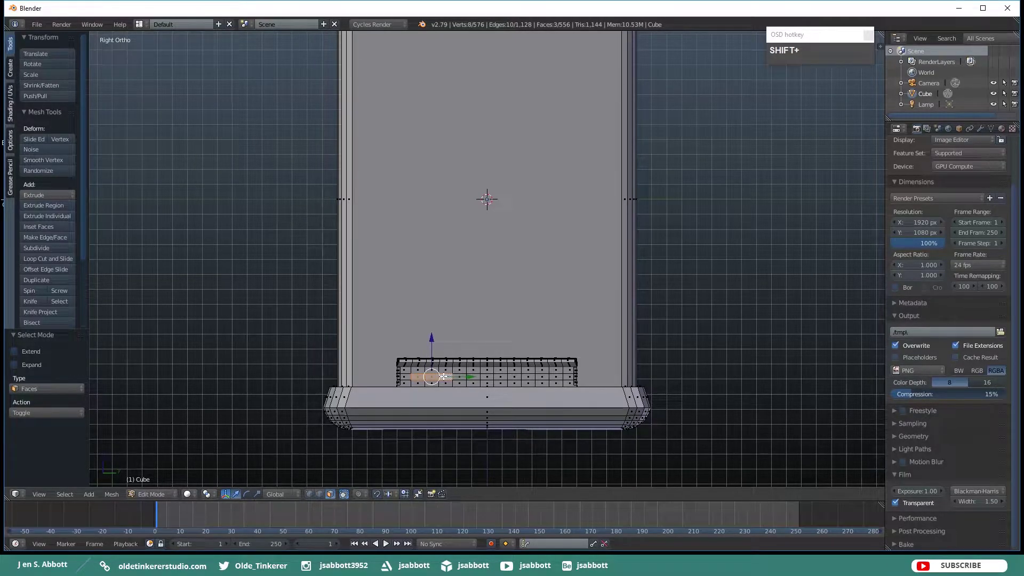
middle_drag(444, 376, 516, 380)
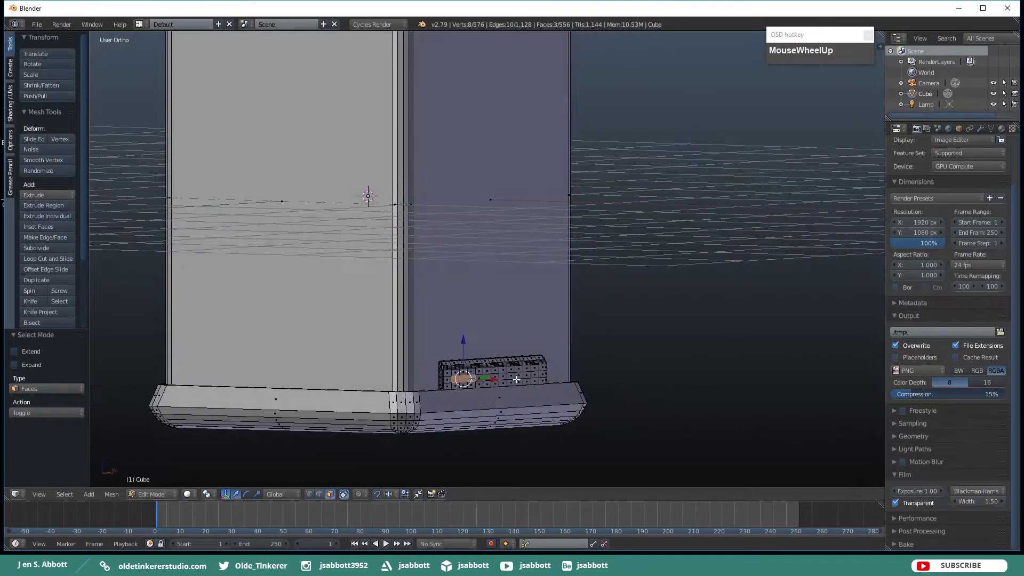
key(e)
key(x)
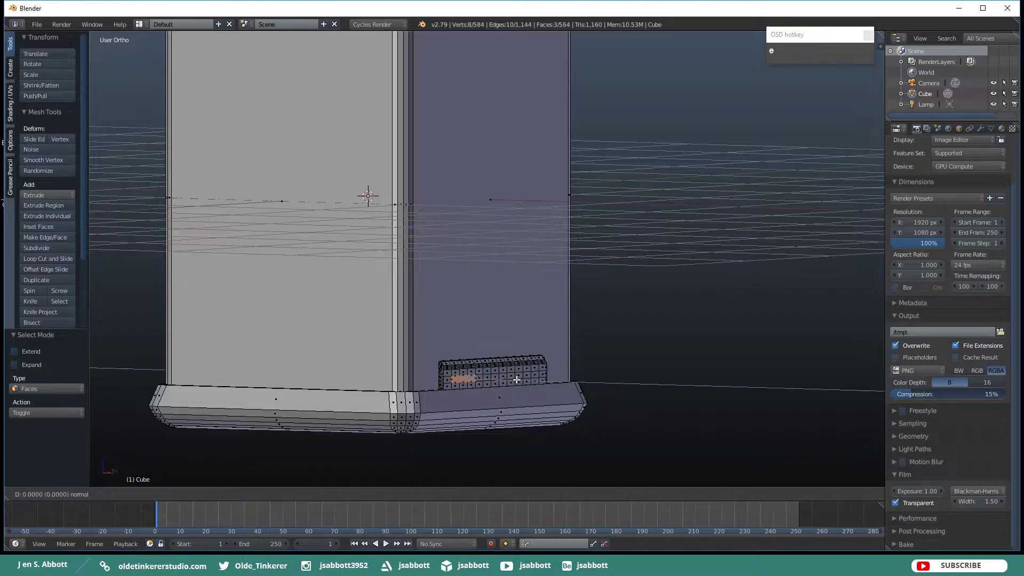
text(-.01)
key(Return)
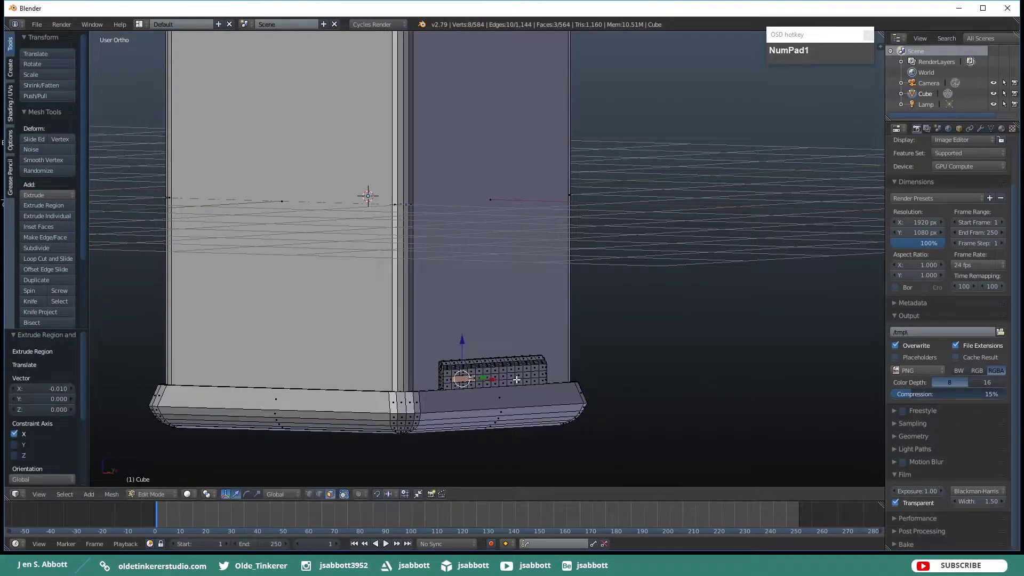
key(a)
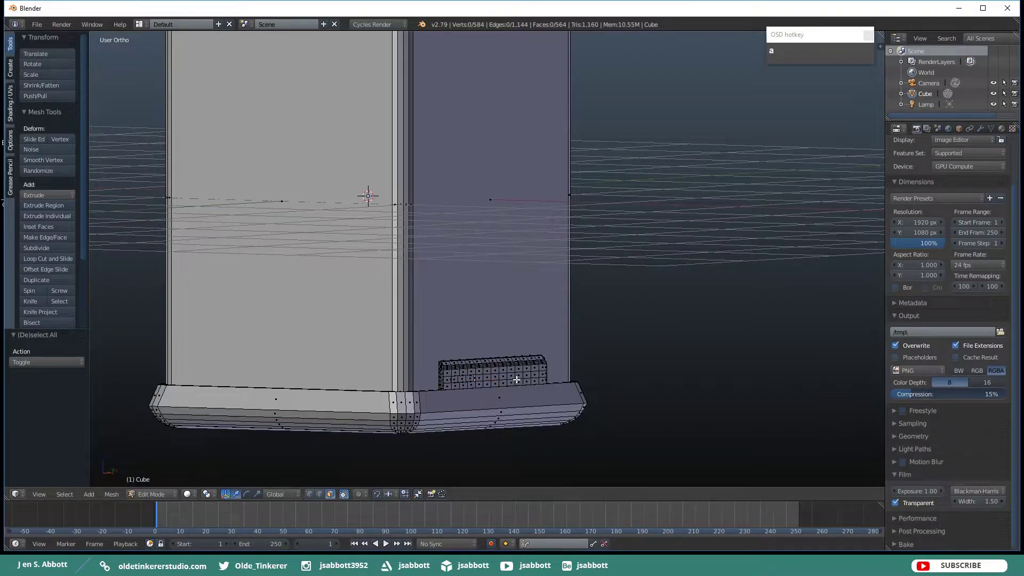
Using edge selection, select the eight edges around the recessed slot on the plate and bevel them by 0.01 with 4 segments.
key(KP_3)
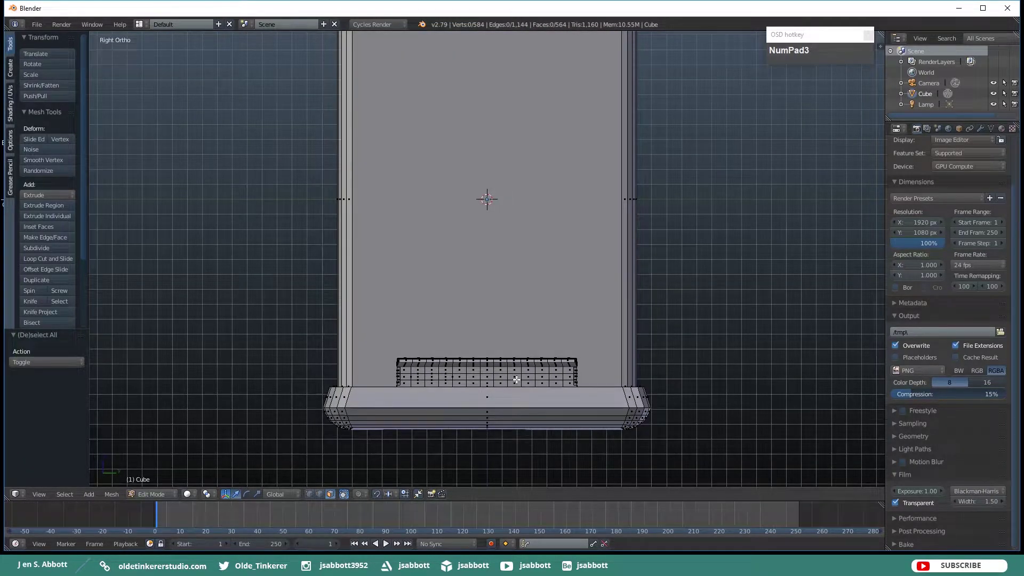
scroll(515, 373, up, 4)
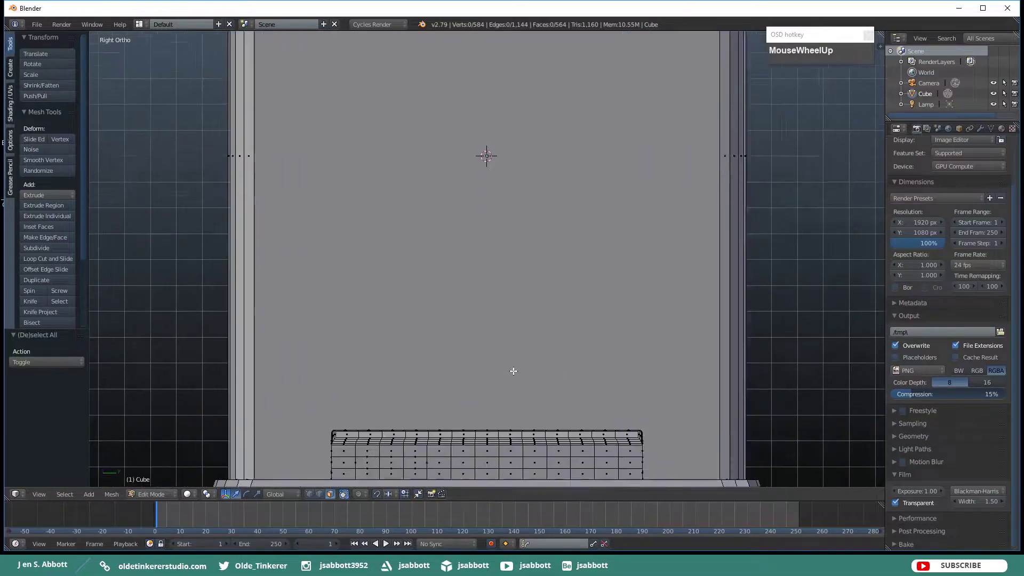
shift+middle_drag(424, 385, 432, 120)
middle_drag(387, 255, 439, 257)
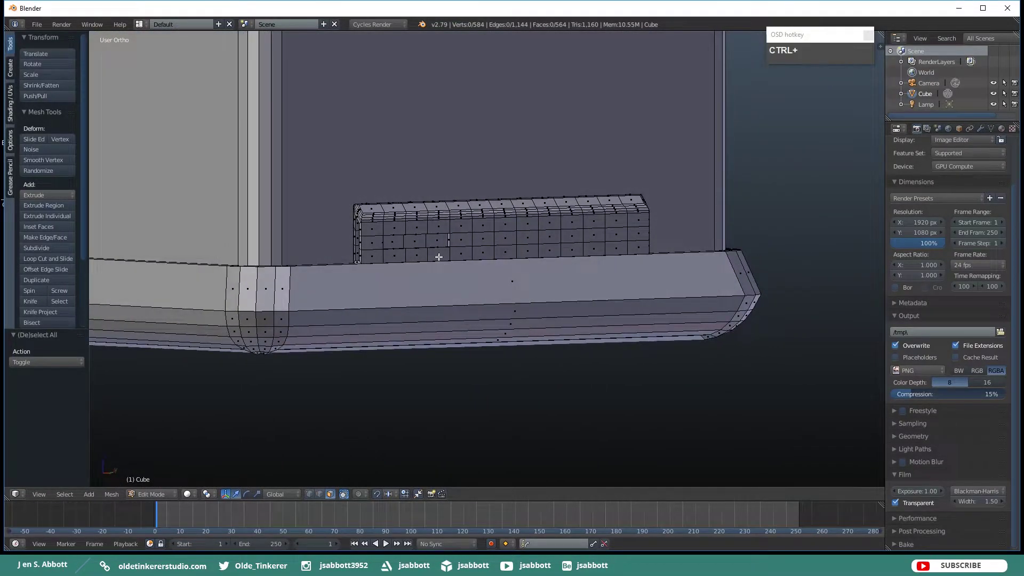
key(ctrl+Tab)
click(406, 248)
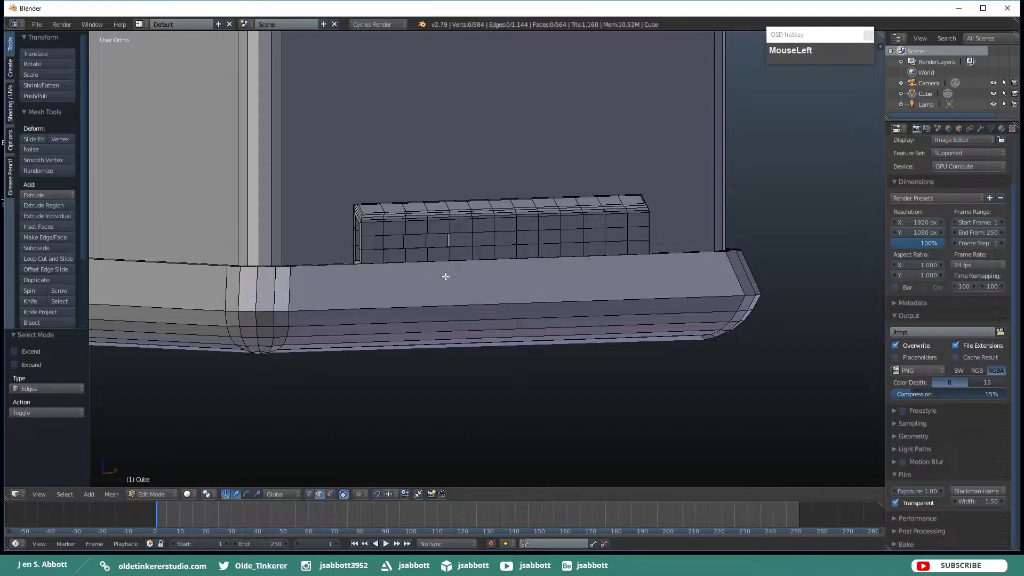
alt+click(451, 240)
shift+right_click(440, 234)
shift+right_click(414, 236)
shift+right_click(393, 235)
shift+right_click(383, 242)
shift+right_click(391, 249)
shift+right_click(415, 248)
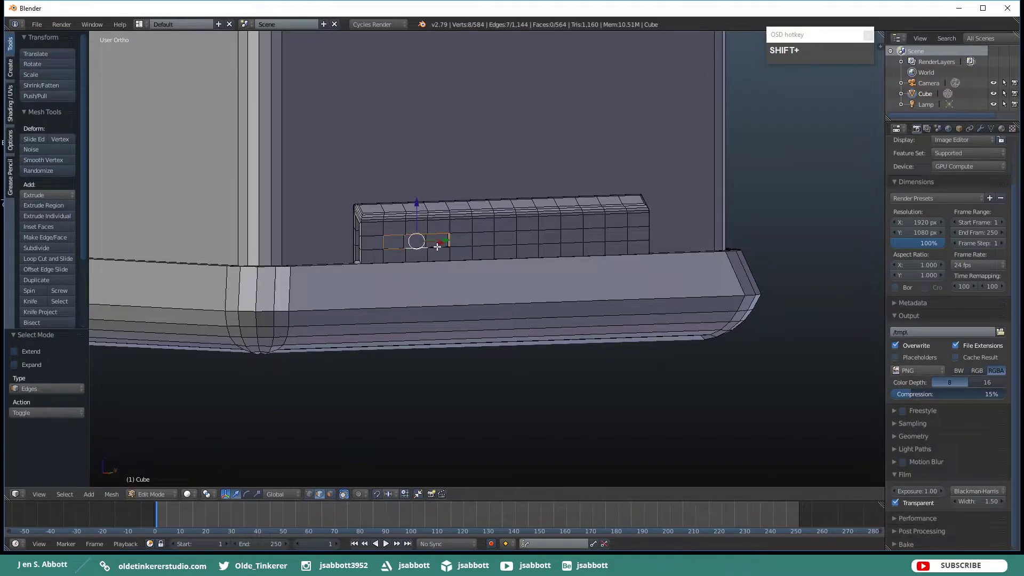
shift+right_click(437, 247)
key(ctrl+b)
text(.01)
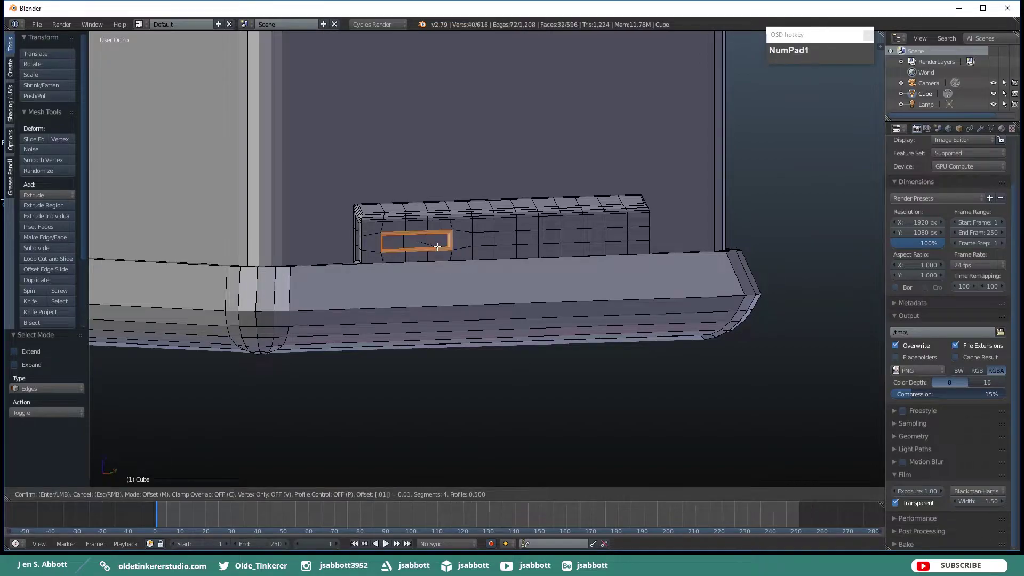
click(437, 246)
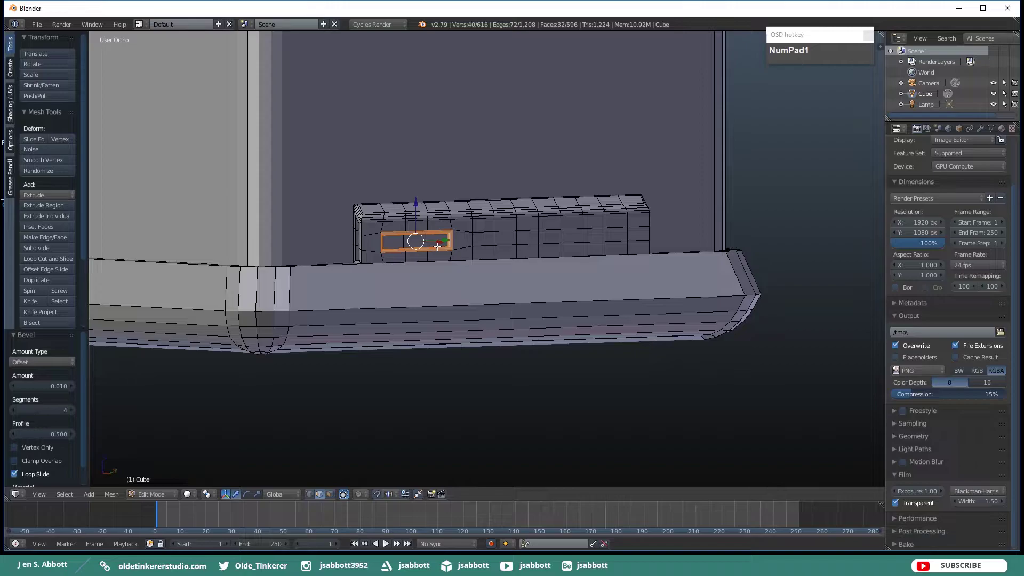
Using face selection, select three alternate middle-row faces on the plate's other half and extrude them 0.01 along X.
key(ctrl+Tab)
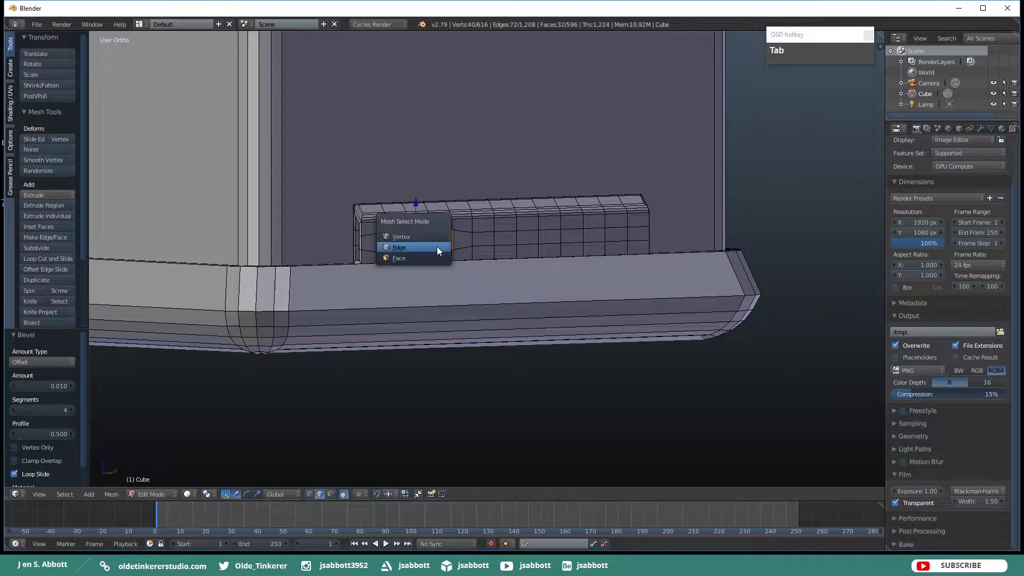
click(401, 259)
key(KP_3)
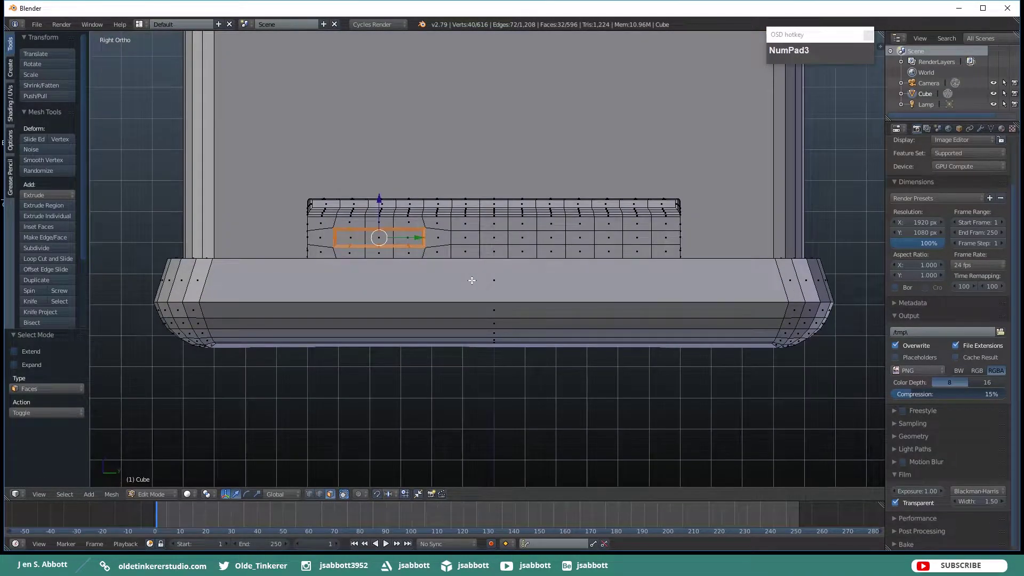
key(a)
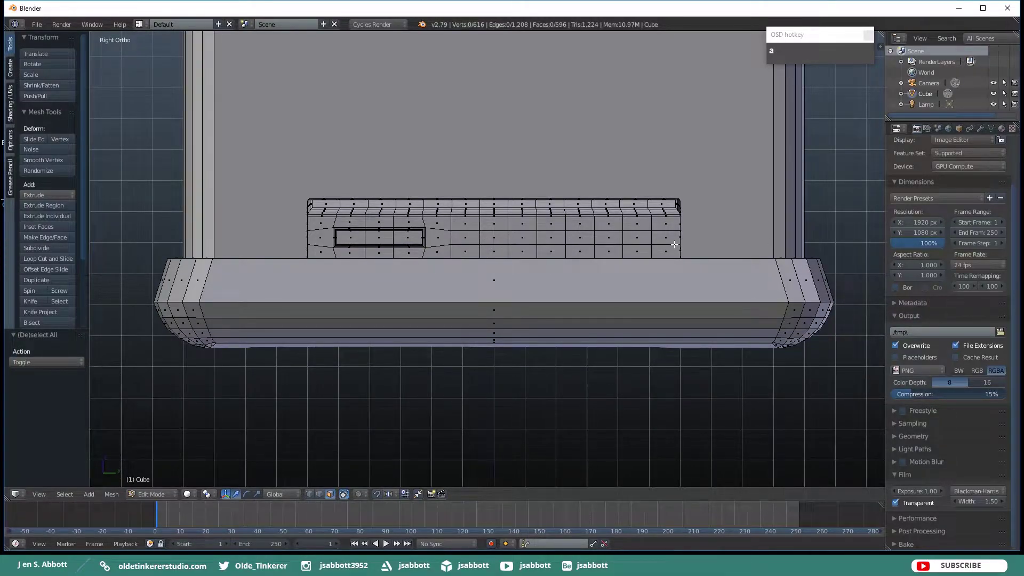
right_click(639, 239)
shift+right_click(576, 238)
shift+right_click(524, 238)
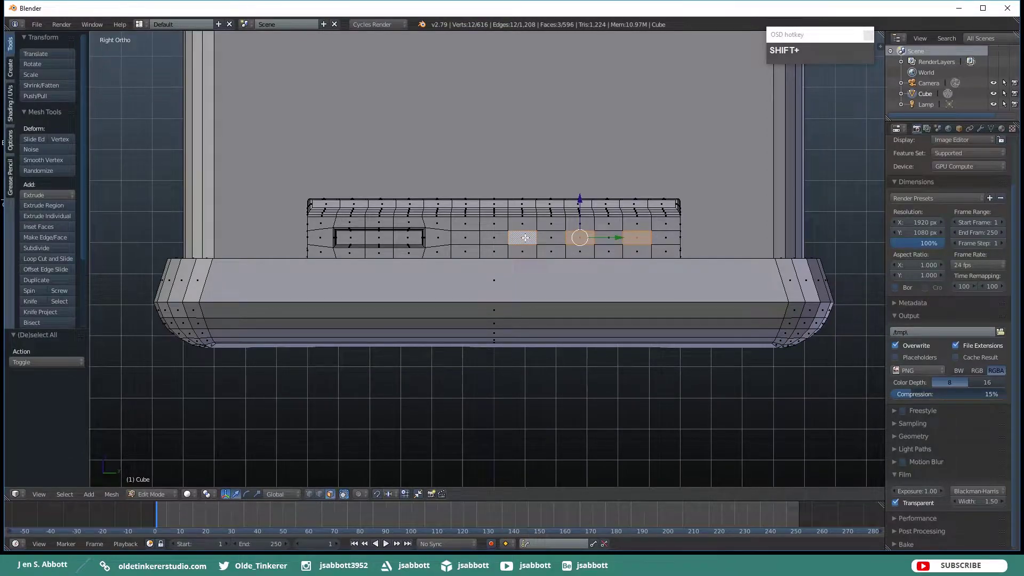
middle_drag(637, 241, 585, 253)
key(ctrl+z)
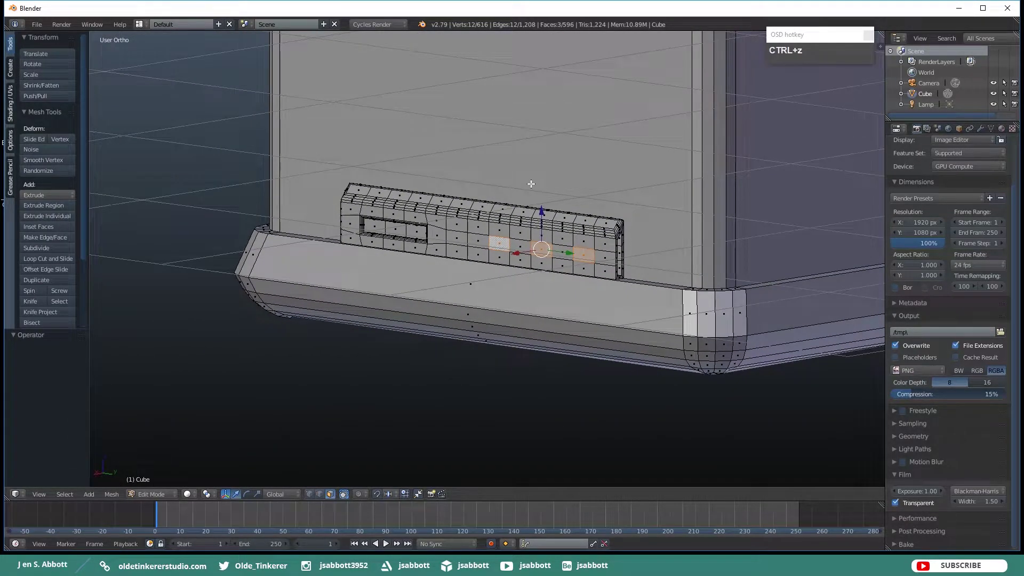
text(ex.01)
key(Return)
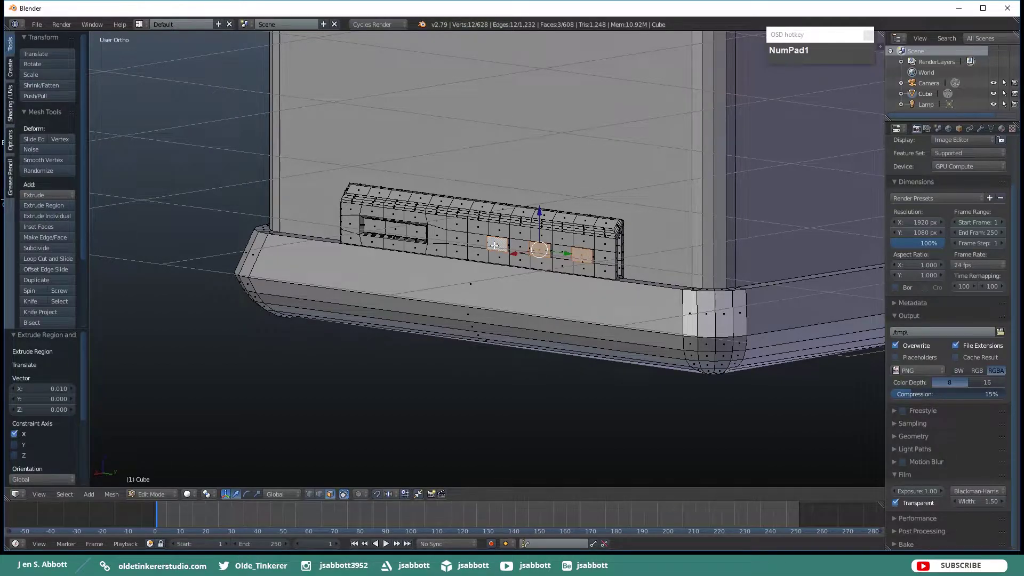
Bevel the three extruded button faces by 0.01 with 4 segments and clear the selection.
key(ctrl+b)
text(.01)
key(Return)
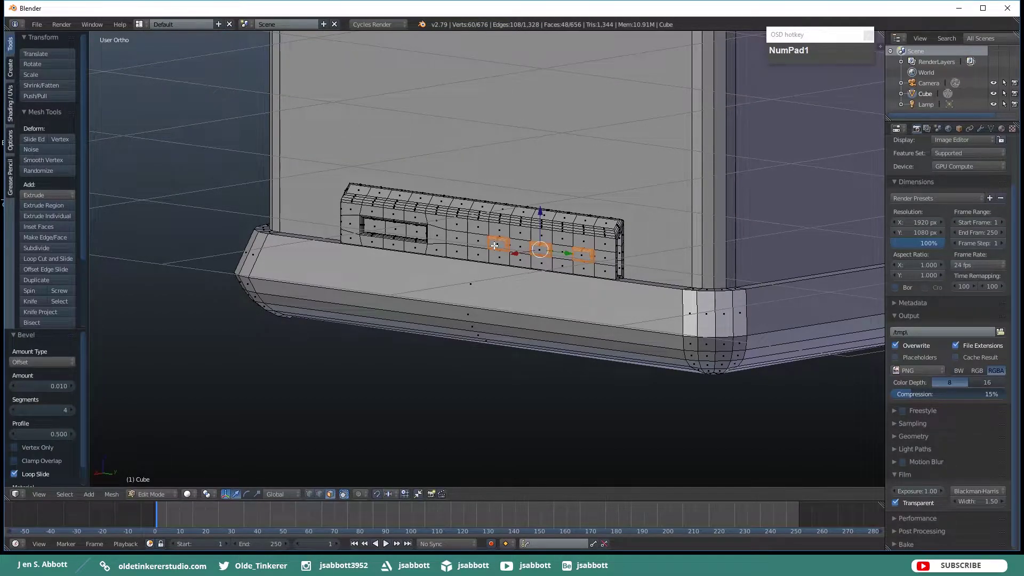
key(a)
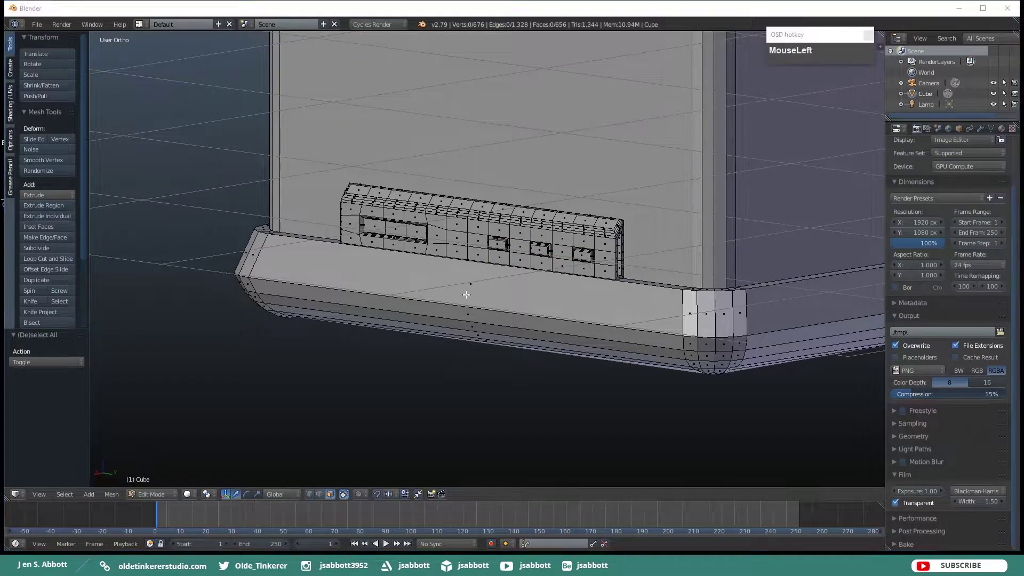
Select the box's large top and bottom faces and extrude them 0.1 inward as a region along vertex normals.
scroll(466, 292, down, 3)
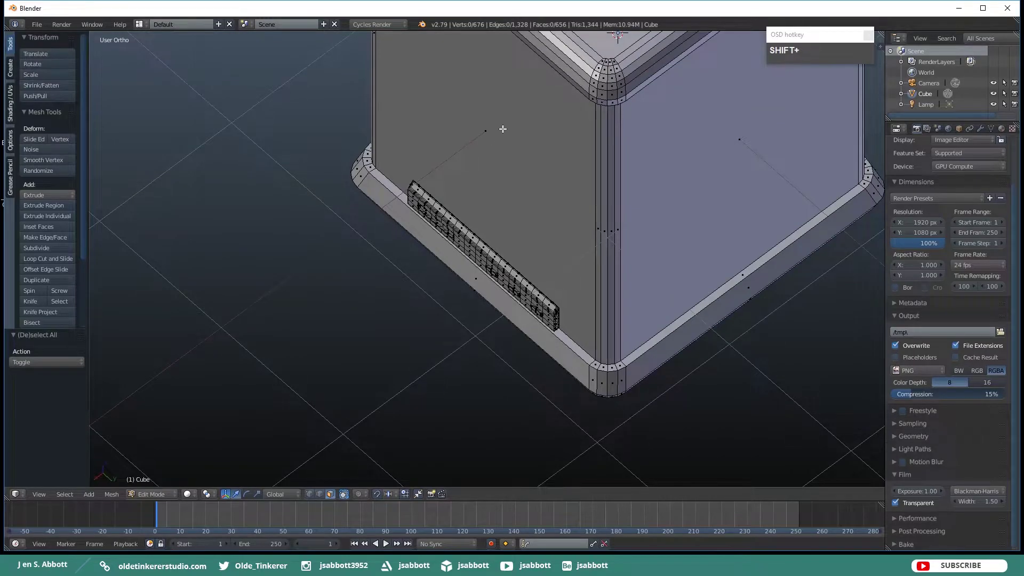
shift+scroll(485, 168, down, 2)
scroll(485, 169, down, 3)
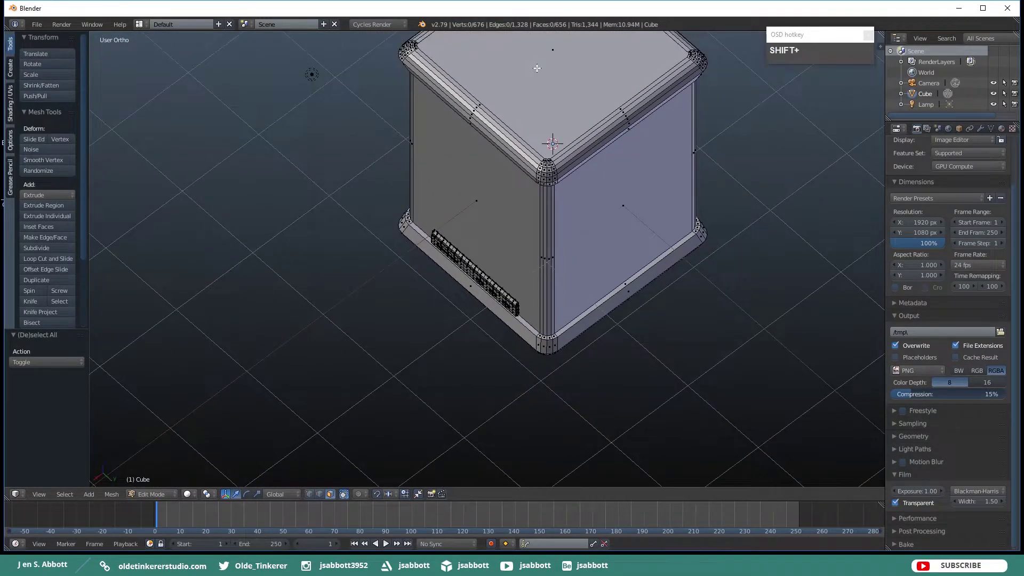
right_click(537, 68)
middle_drag(596, 242, 594, 120)
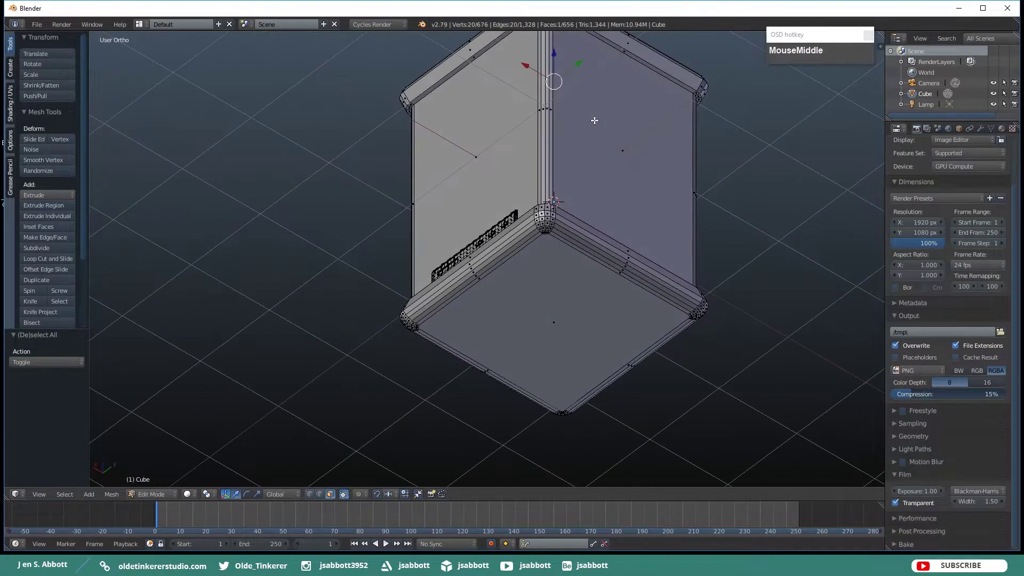
shift+right_click(544, 294)
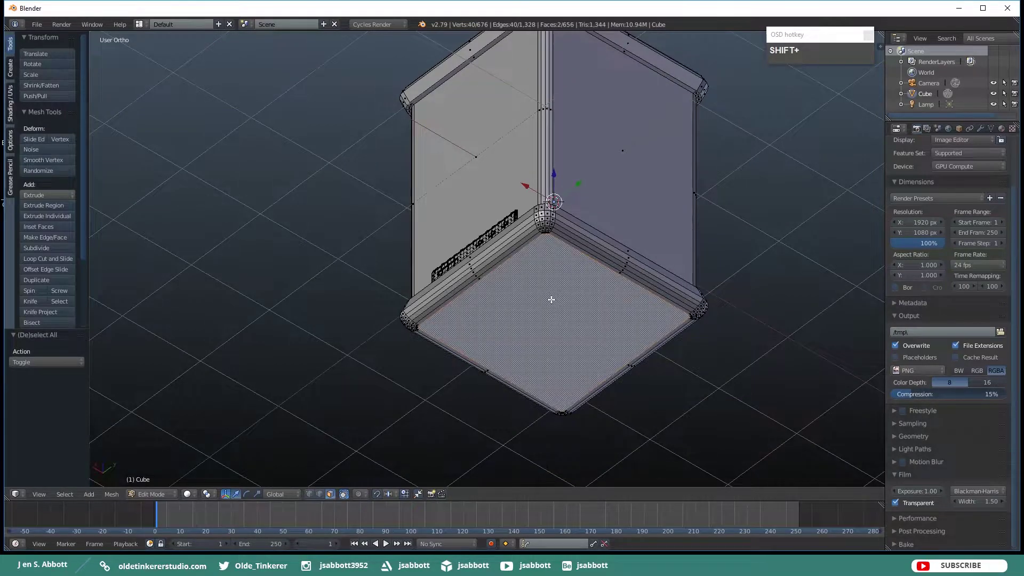
key(KP_1)
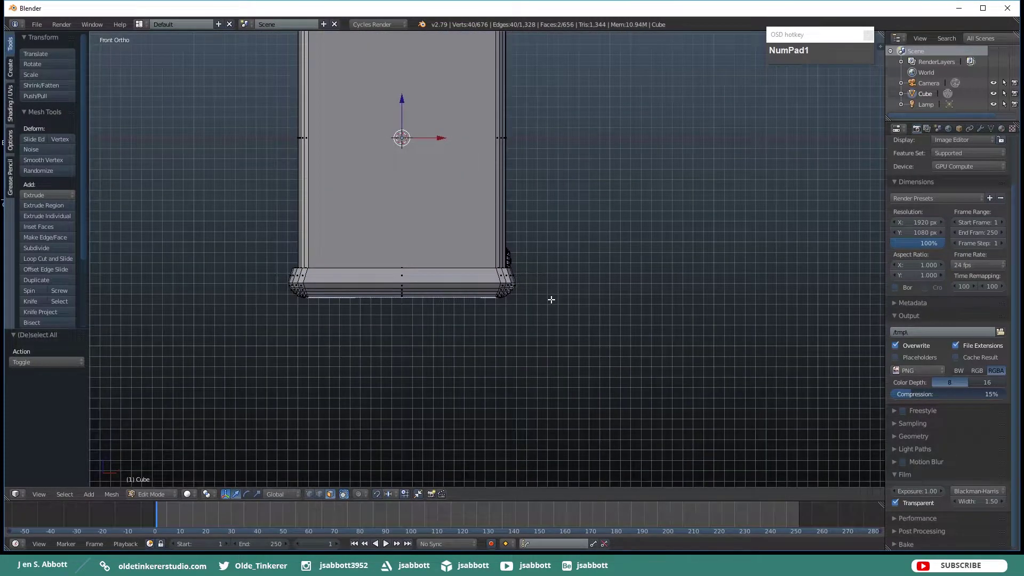
shift+middle_drag(451, 200, 492, 317)
scroll(491, 317, down, 1)
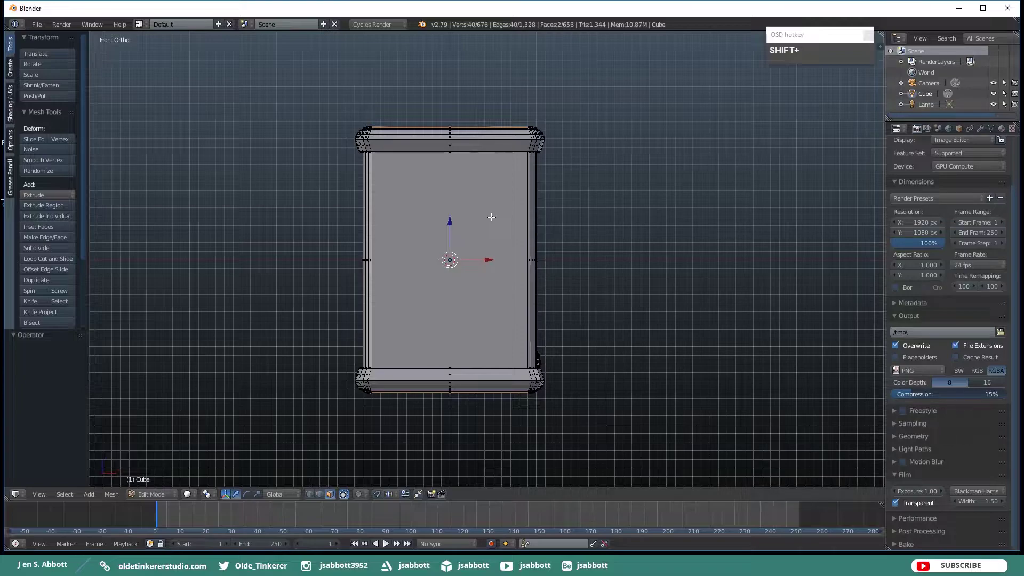
key(alt+e)
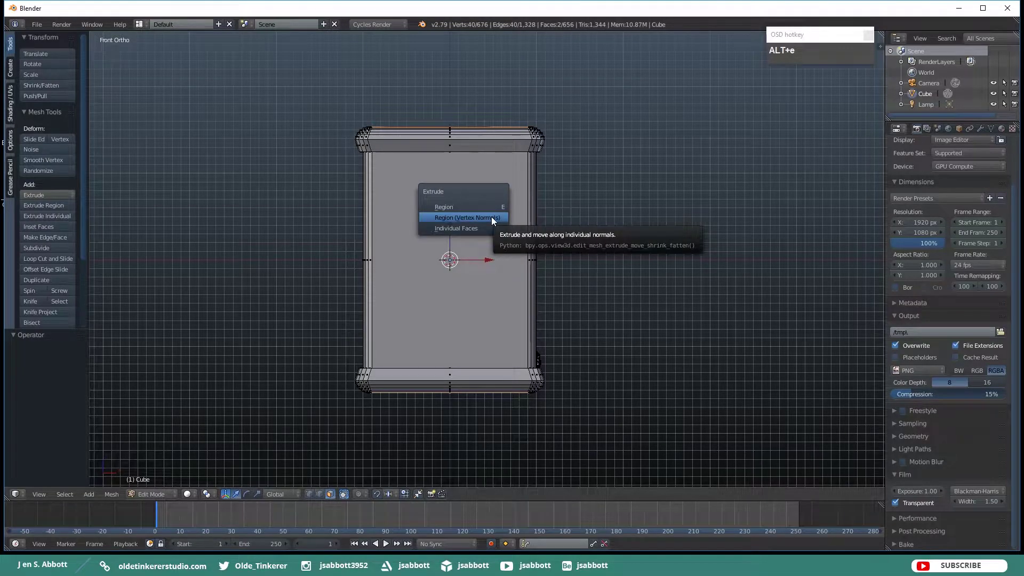
click(491, 216)
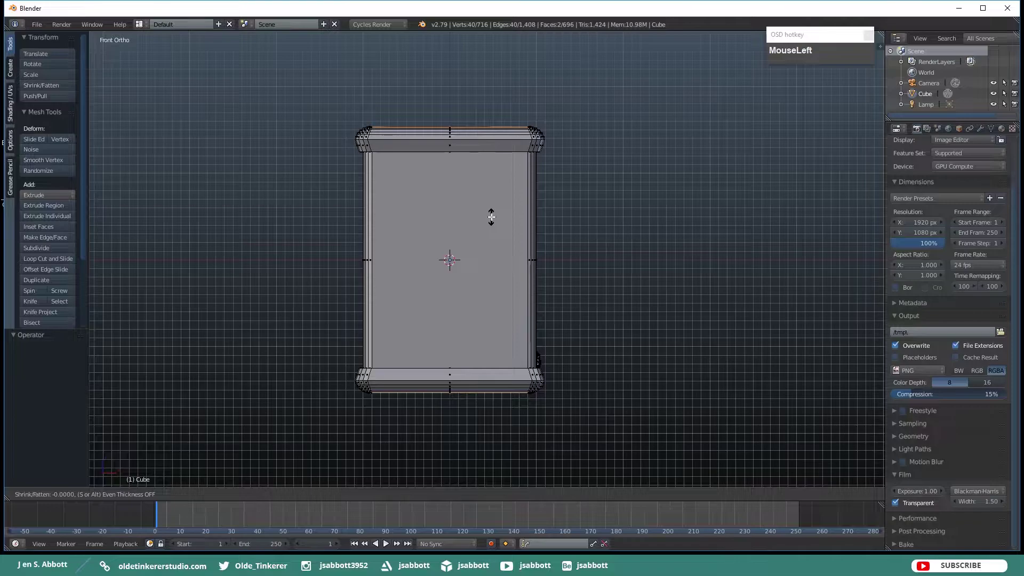
text(e)
text(.1)
key(Return)
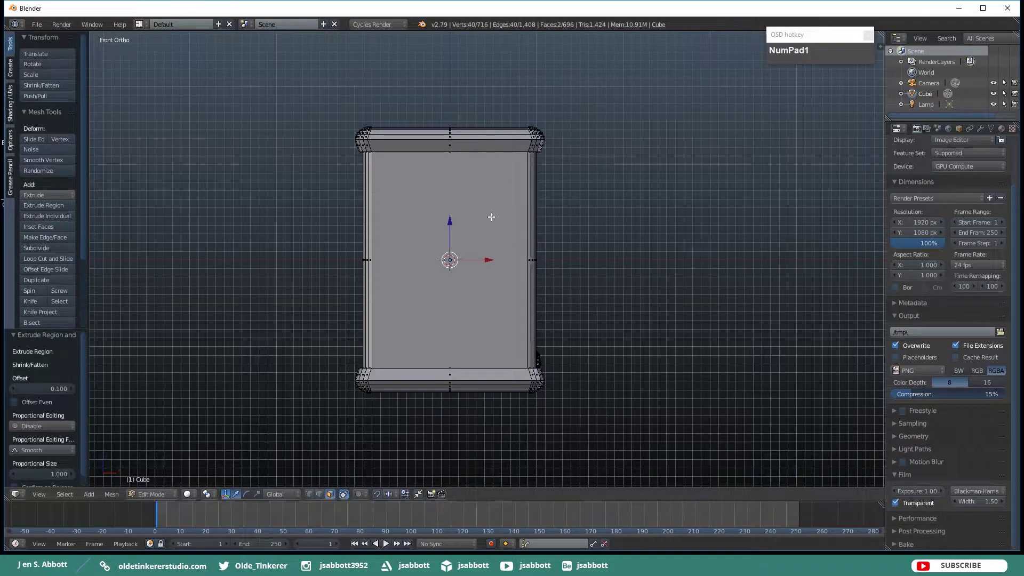
middle_drag(492, 217, 455, 228)
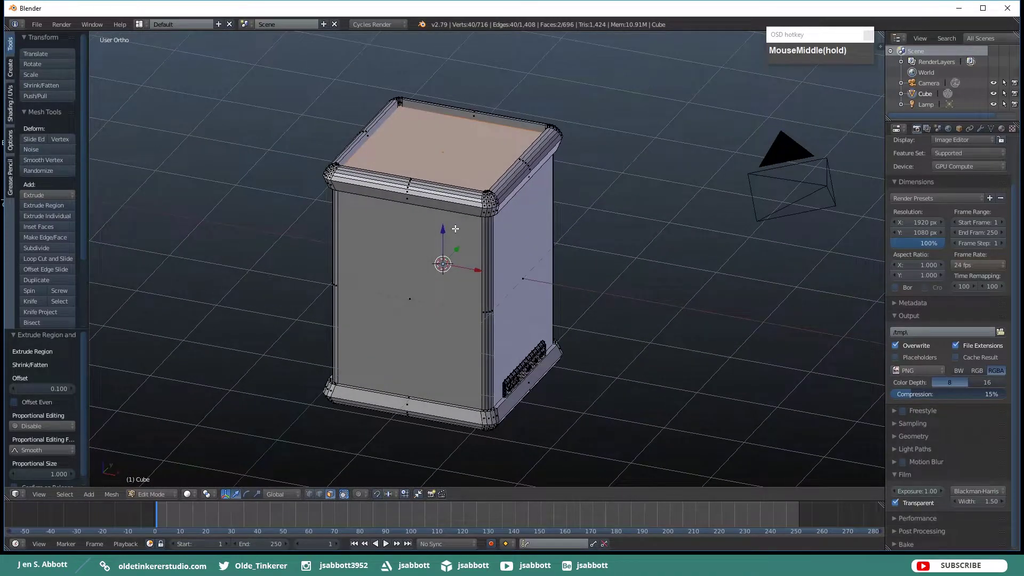
click(456, 222)
From the front view, add a 32-vertex cylinder to the box mesh with its cap fill type set to Triangle Fan.
key(KP_1)
key(shift+a)
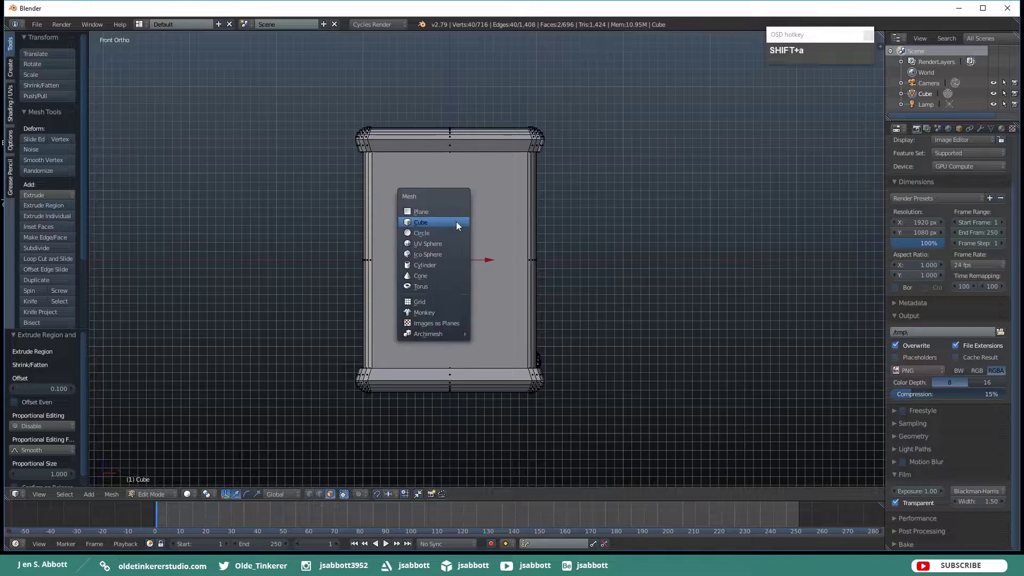
click(436, 264)
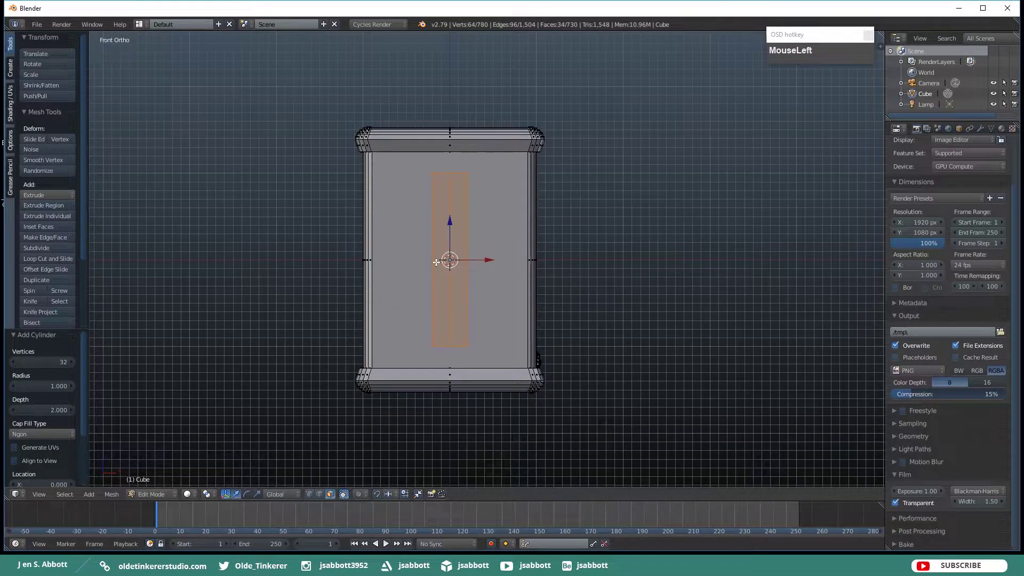
click(33, 433)
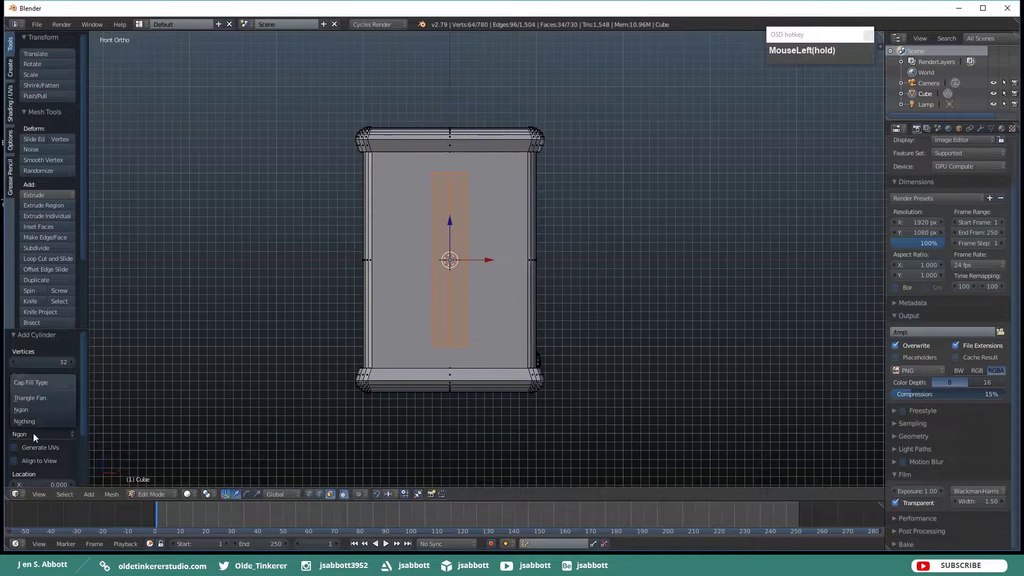
click(34, 397)
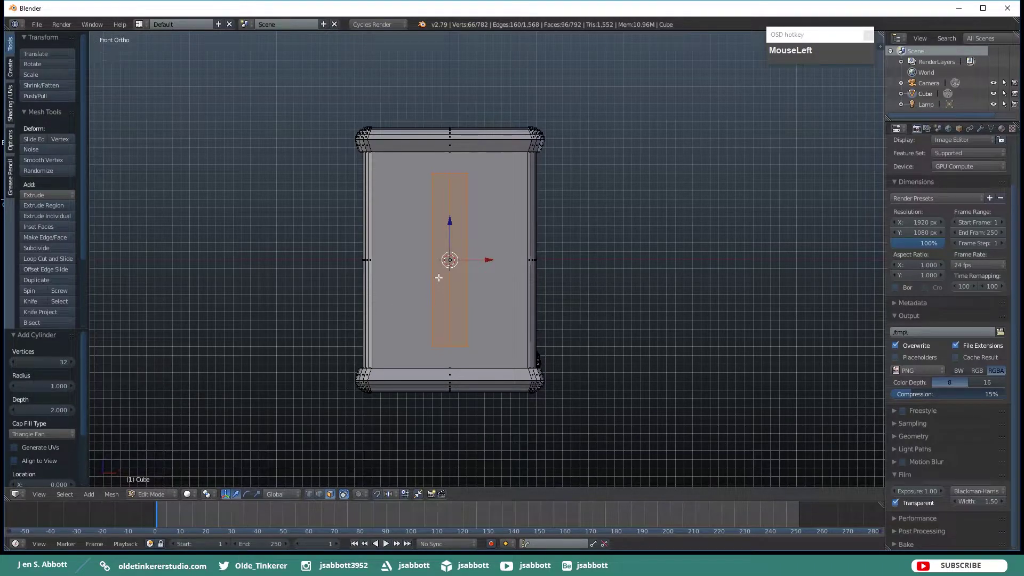
Move the cylinder up along Z until its top is level with the top rim of the box.
shift+middle_drag(449, 215, 382, 293)
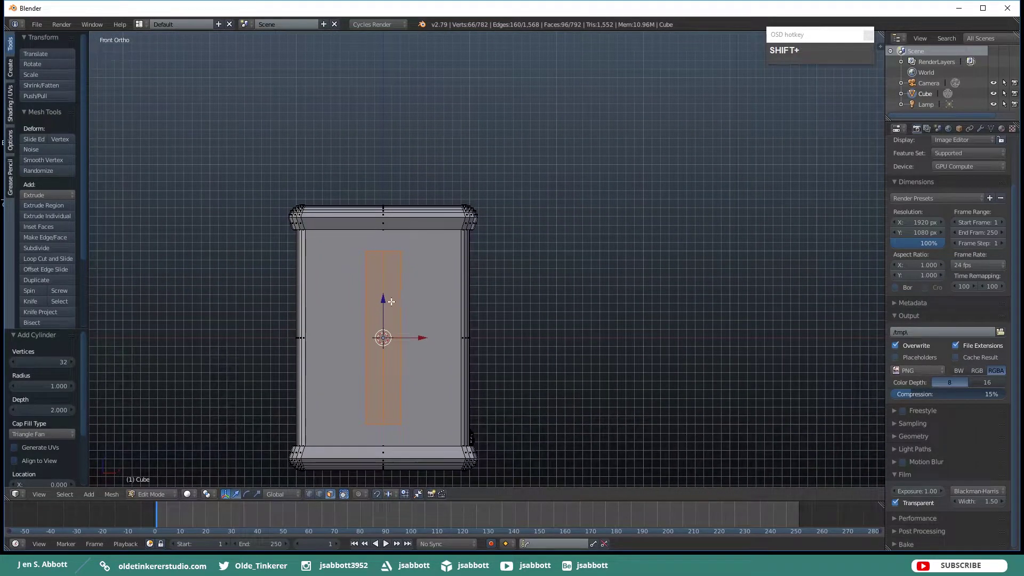
key(z)
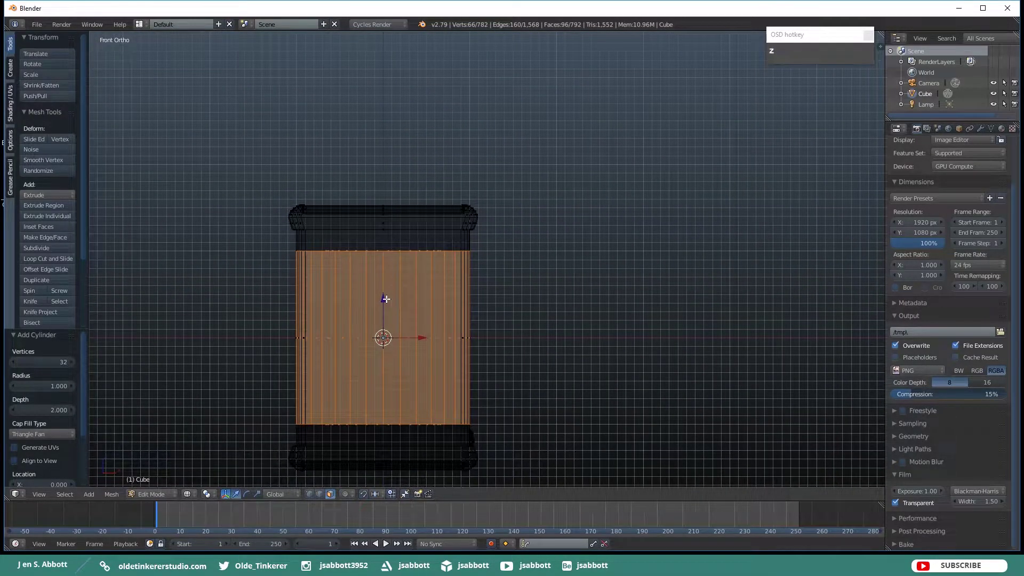
drag(386, 299, 386, 260)
scroll(386, 261, up, 3)
shift+middle_drag(342, 244, 466, 322)
drag(437, 372, 438, 359)
shift+middle_drag(483, 356, 481, 210)
shift+middle_drag(467, 283, 458, 263)
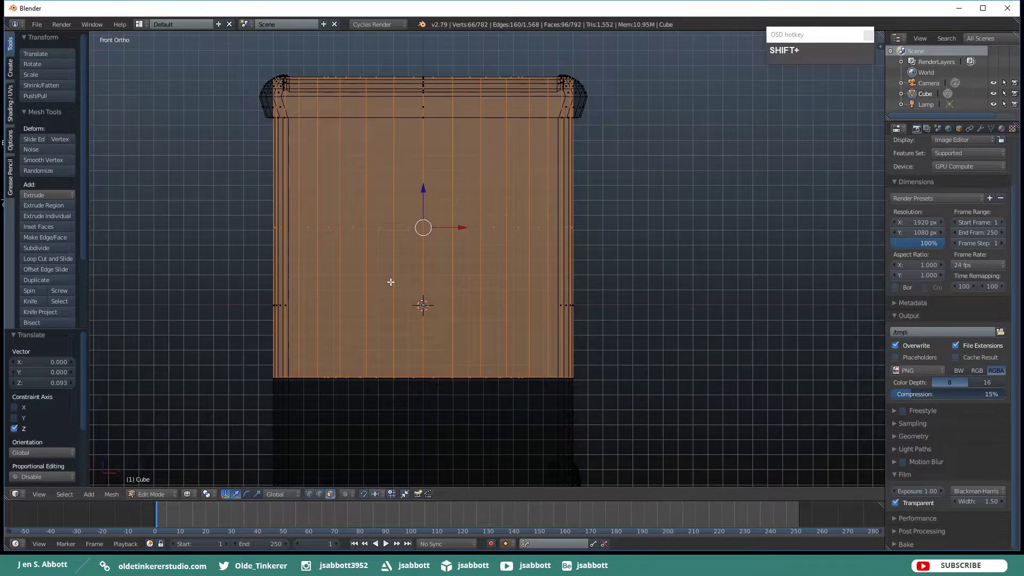
Box-select the cylinder's bottom cap in wireframe and raise it along Z by 1.367 and a further 0.370, to the flared band's lower edge.
key(a)
key(b)
drag(247, 343, 638, 395)
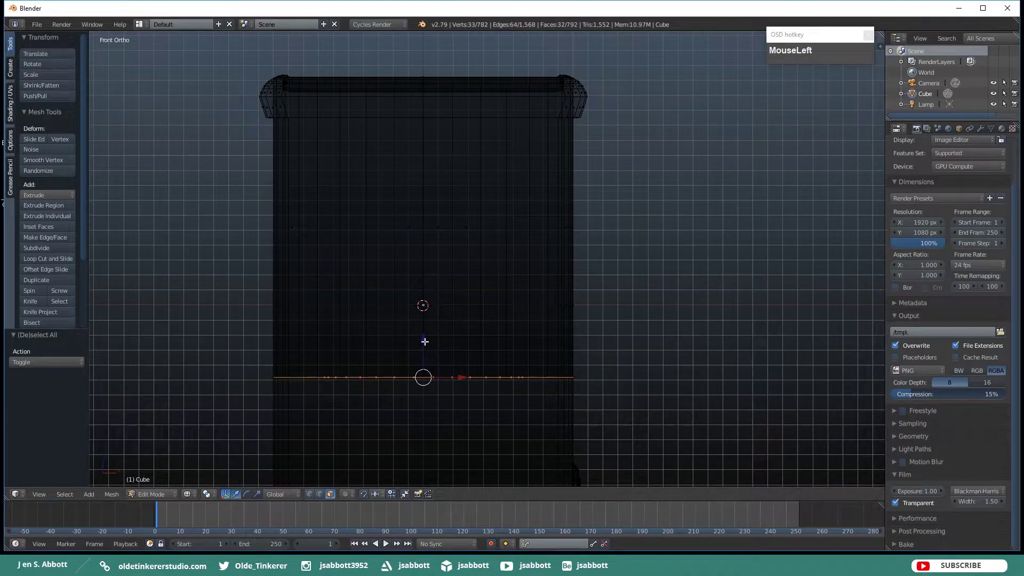
drag(425, 341, 413, 132)
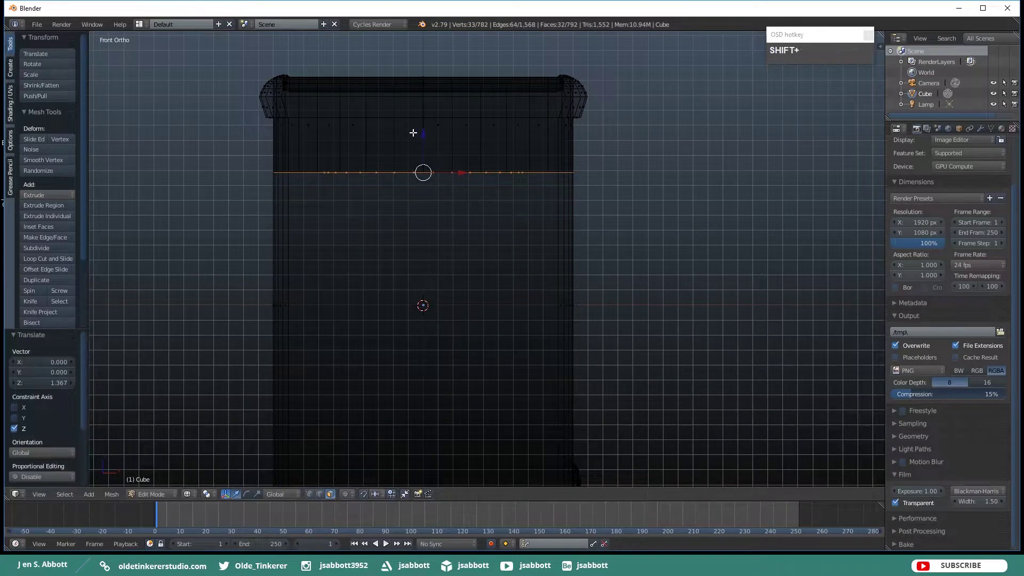
shift+middle_drag(413, 132, 411, 274)
drag(420, 275, 419, 219)
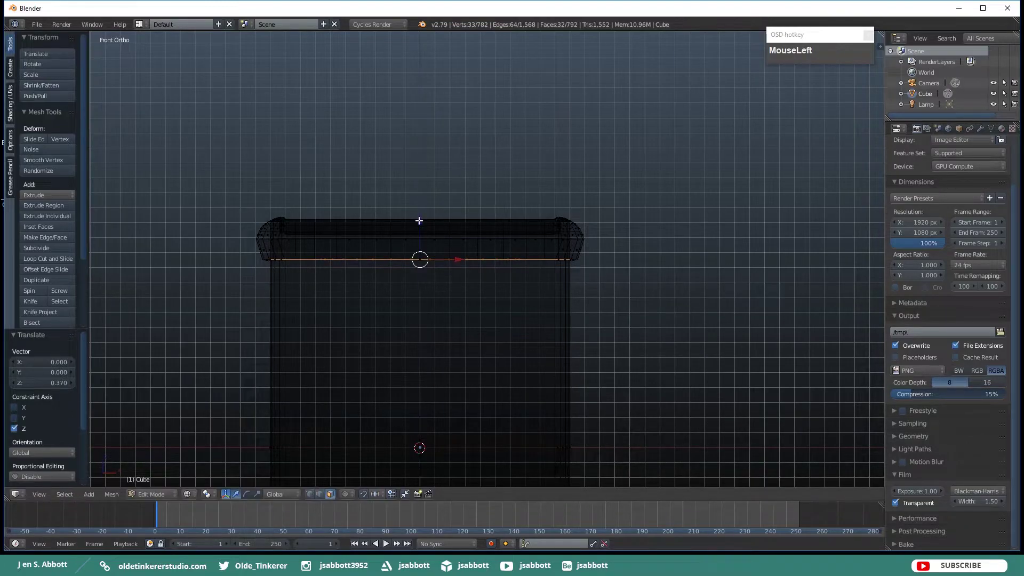
key(z)
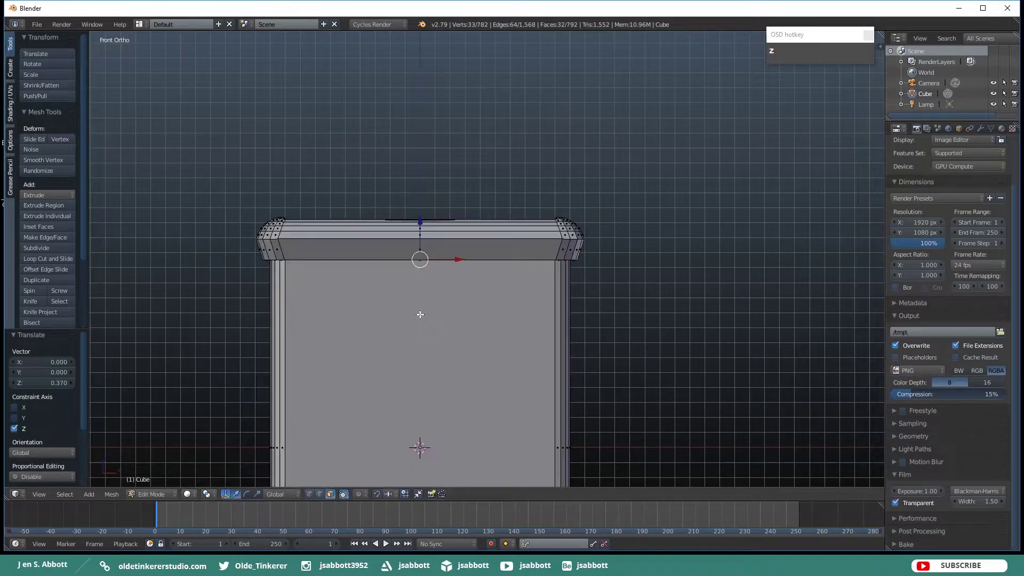
scroll(420, 323, down, 3)
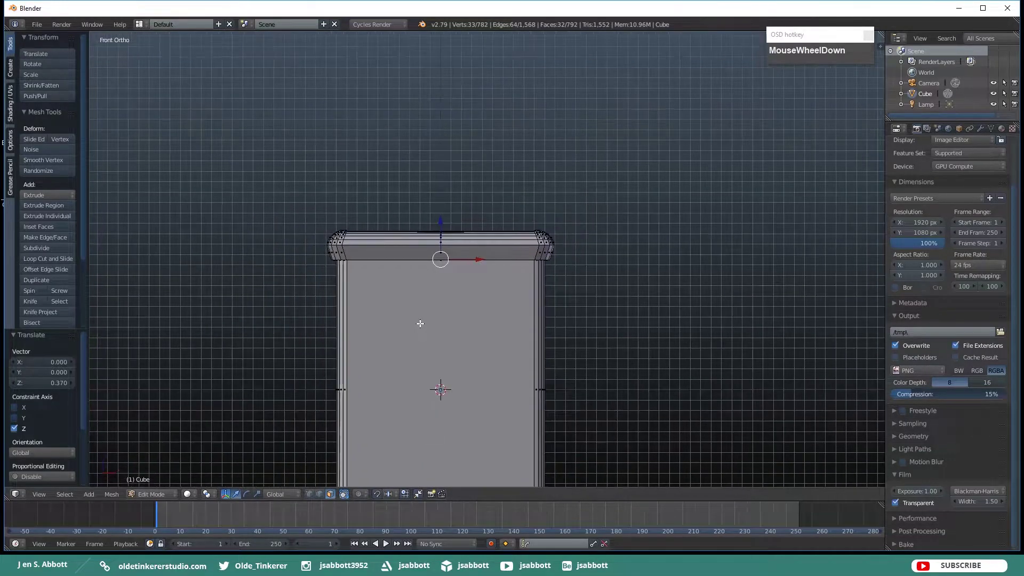
Select the whole linked cylinder from the top view, scale it to 0.3 in X and Y only, and clear the selection.
key(KP_7)
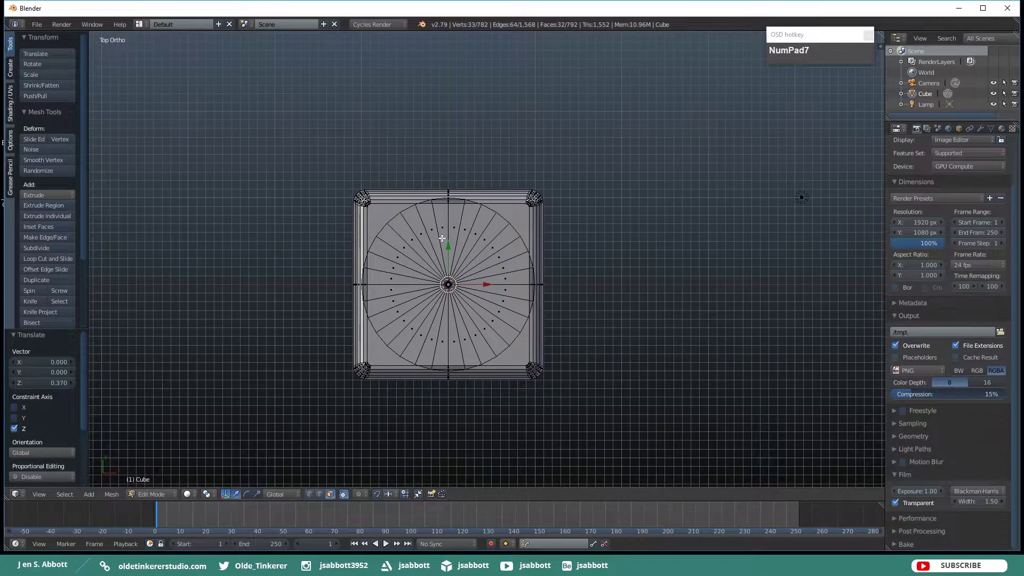
key(l)
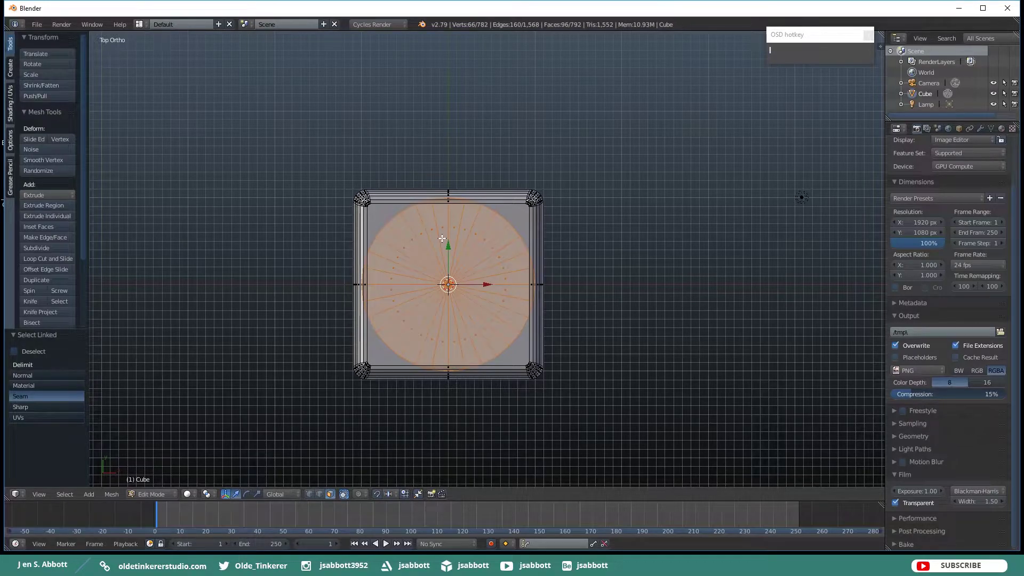
key(s)
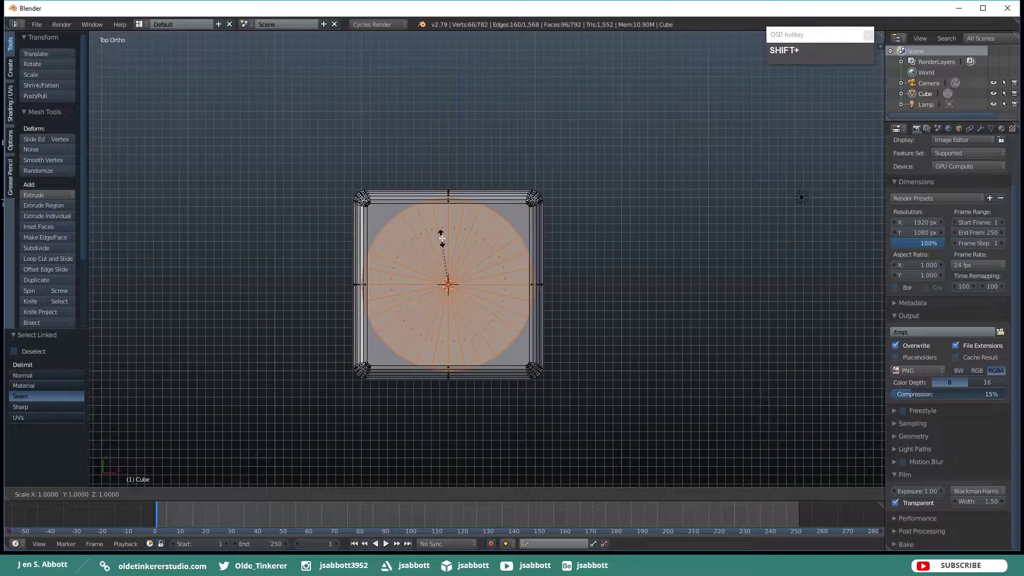
key(shift+z)
text(.3)
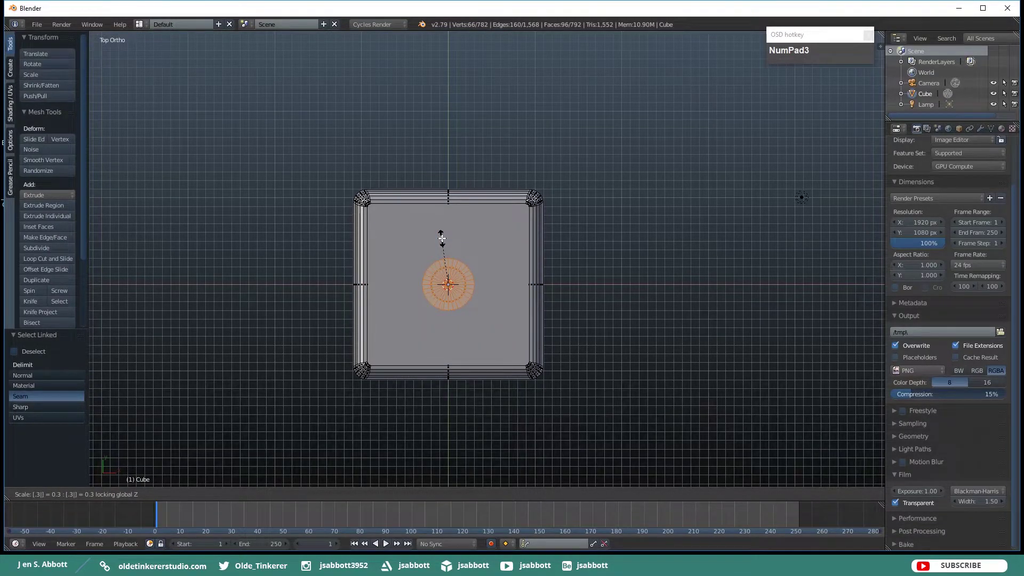
click(442, 238)
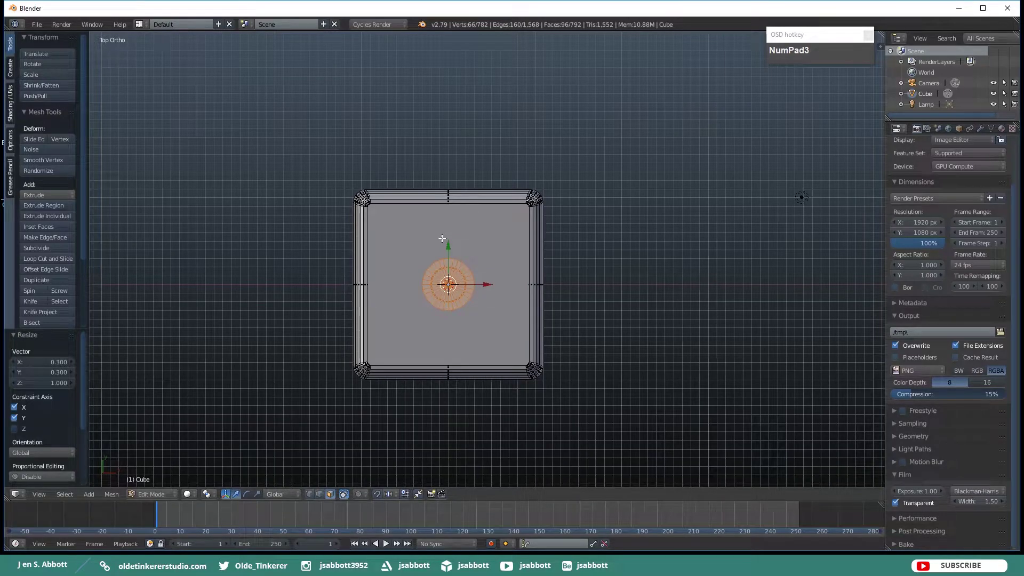
scroll(459, 288, up, 3)
key(a)
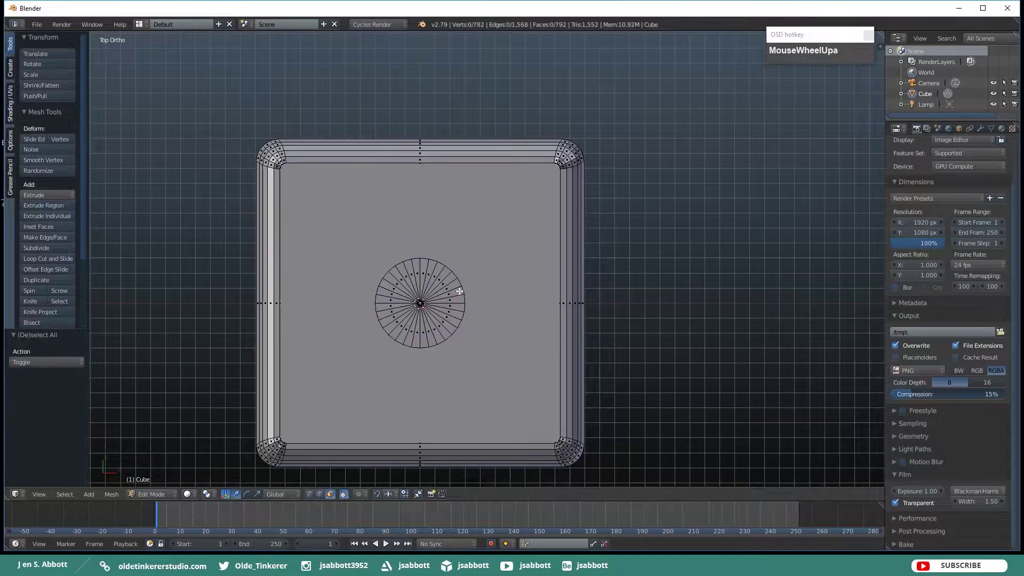
Select the four adjacent side faces centred on the front of the small cylinder.
shift+middle_drag(429, 314, 454, 285)
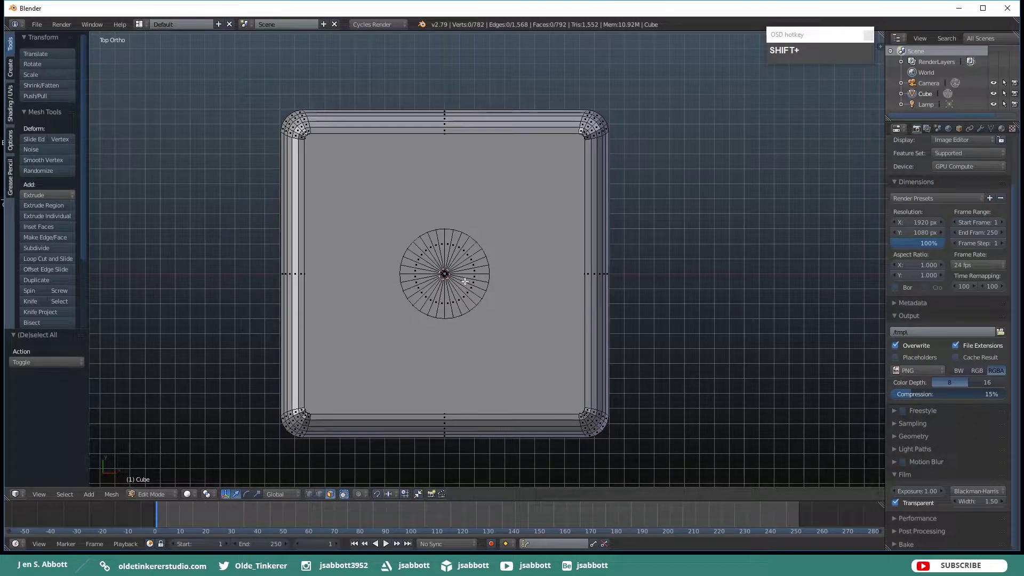
middle_drag(431, 312, 421, 250)
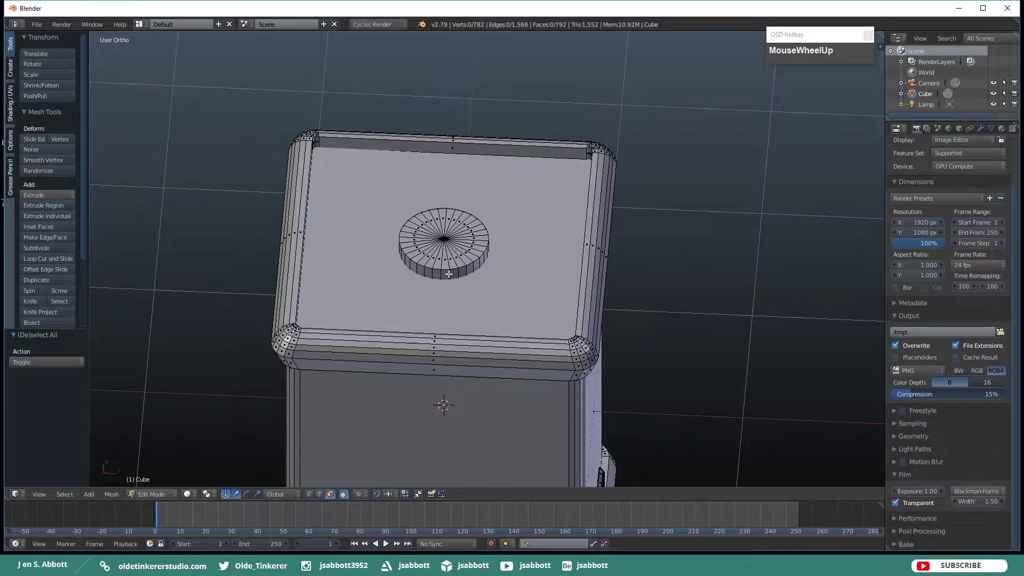
middle_drag(449, 274, 453, 273)
right_click(439, 273)
shift+right_click(448, 273)
shift+right_click(456, 273)
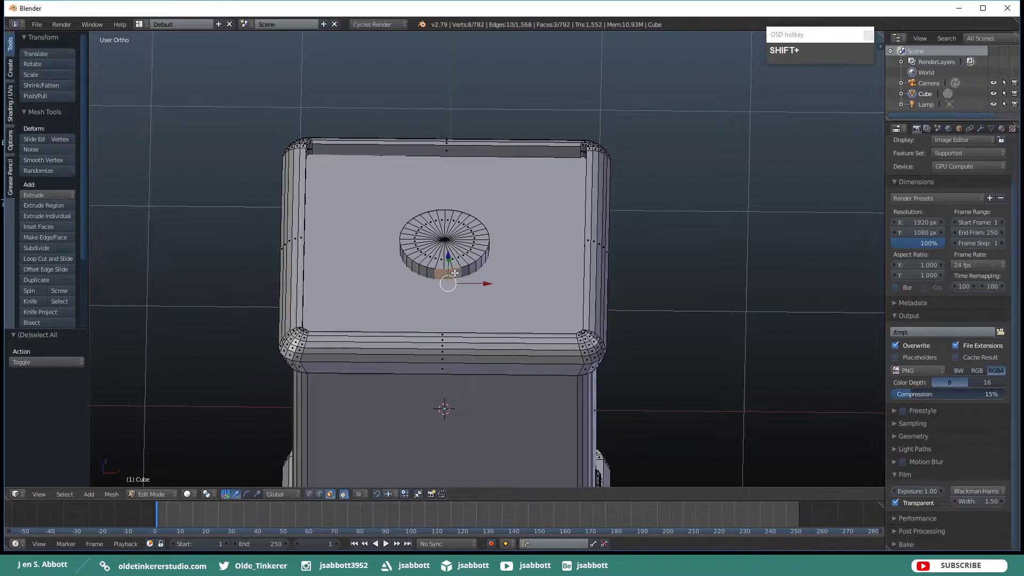
shift+right_click(430, 274)
Add the four matching side faces on the back of the cylinder to the selection.
middle_drag(587, 259, 528, 278)
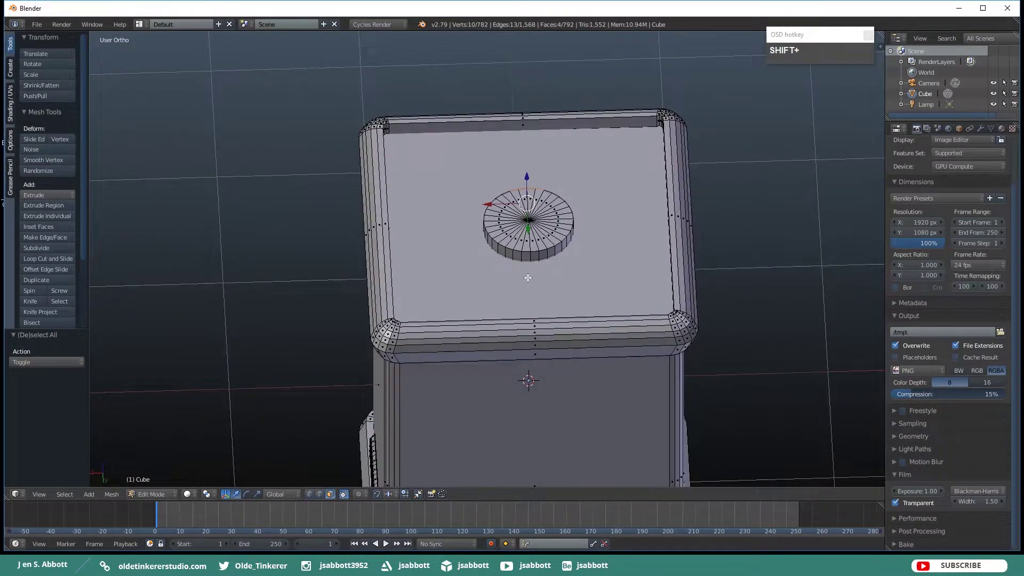
shift+right_click(530, 256)
shift+right_click(533, 256)
shift+right_click(543, 254)
shift+right_click(515, 256)
Add the four adjacent side faces on the cylinder's positive X side to the selection.
middle_drag(479, 258, 499, 249)
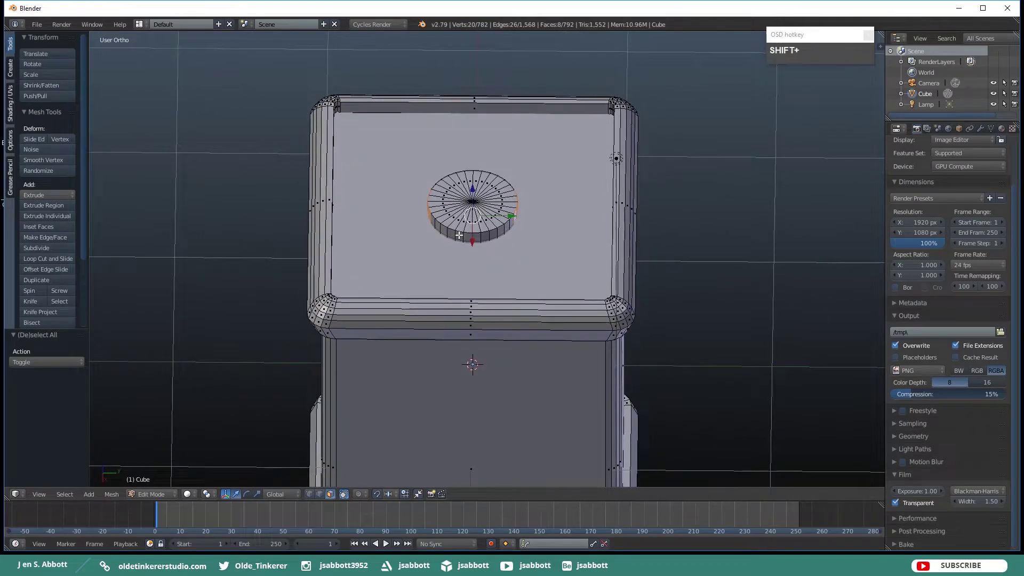
shift+right_click(468, 237)
shift+right_click(475, 238)
shift+right_click(483, 237)
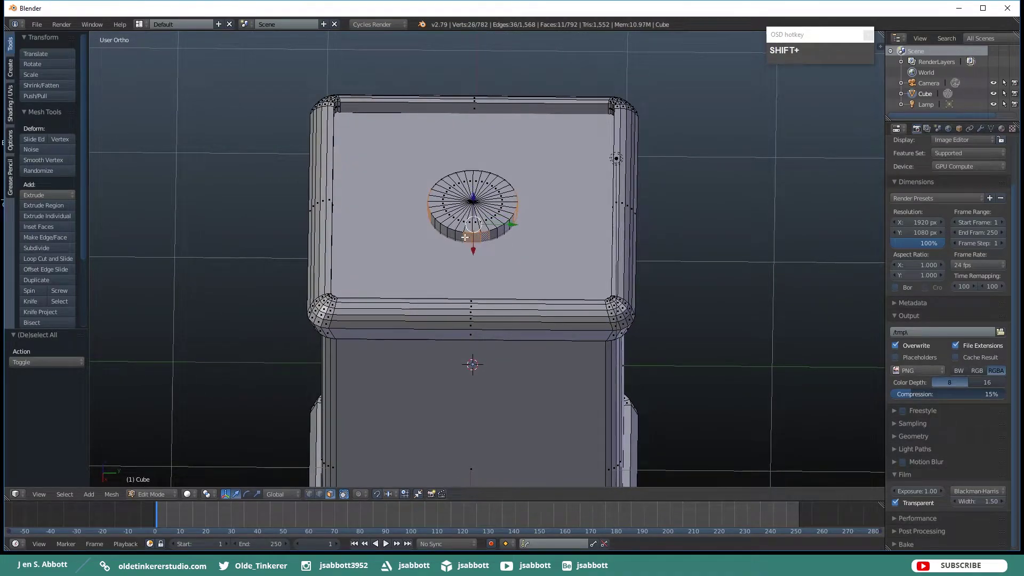
shift+right_click(459, 237)
Add the four adjacent side faces on the cylinder's negative X side to the selection.
middle_drag(538, 238, 434, 240)
middle_drag(615, 245, 507, 250)
middle_drag(559, 272, 530, 271)
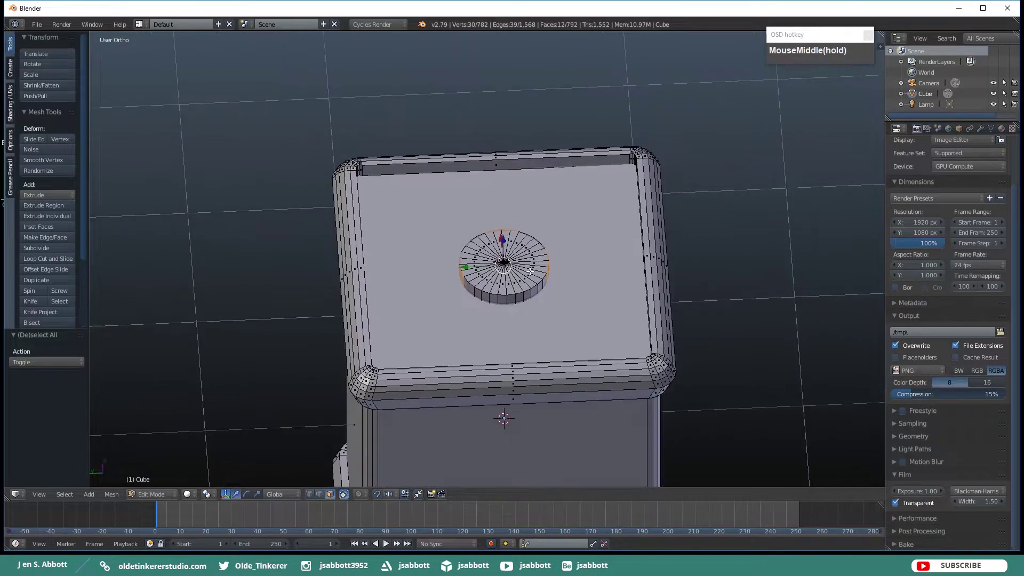
shift+right_click(503, 301)
shift+right_click(511, 300)
shift+right_click(520, 298)
shift+right_click(493, 297)
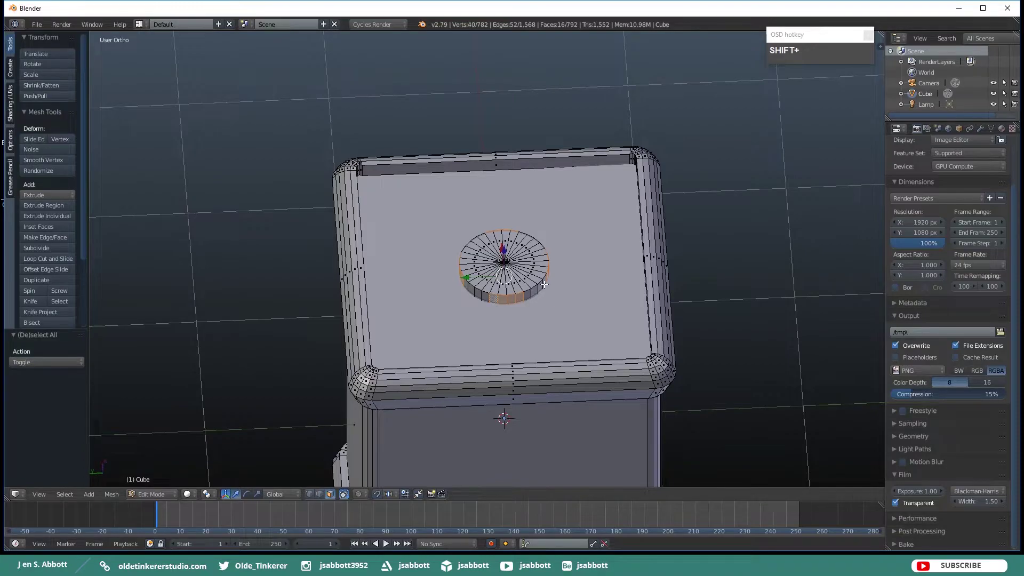
Extrude the four groups of side faces 0.65 outward as a region along vertex normals to form blades, and clear the selection.
key(KP_7)
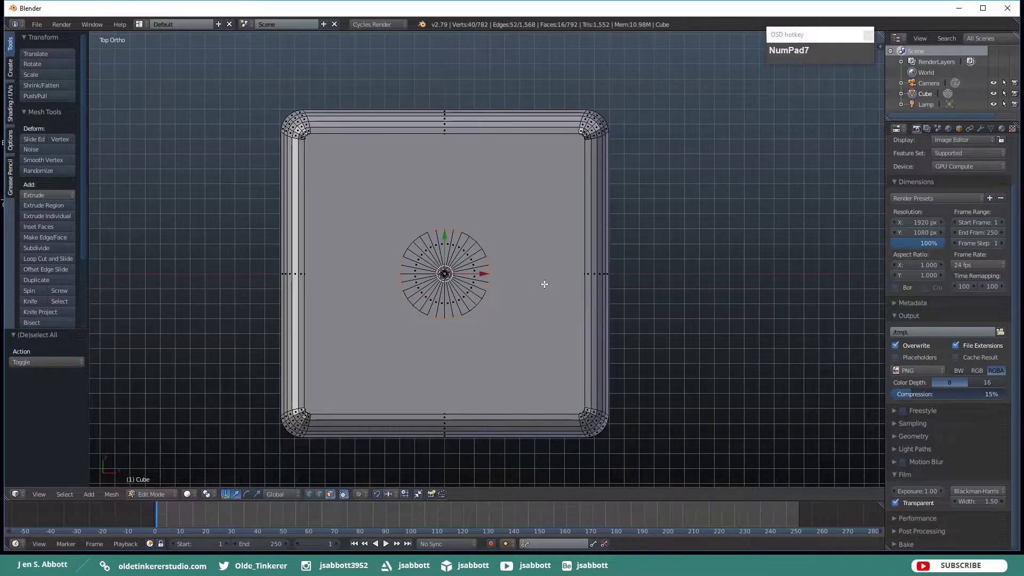
key(ctrl+z)
key(alt+e)
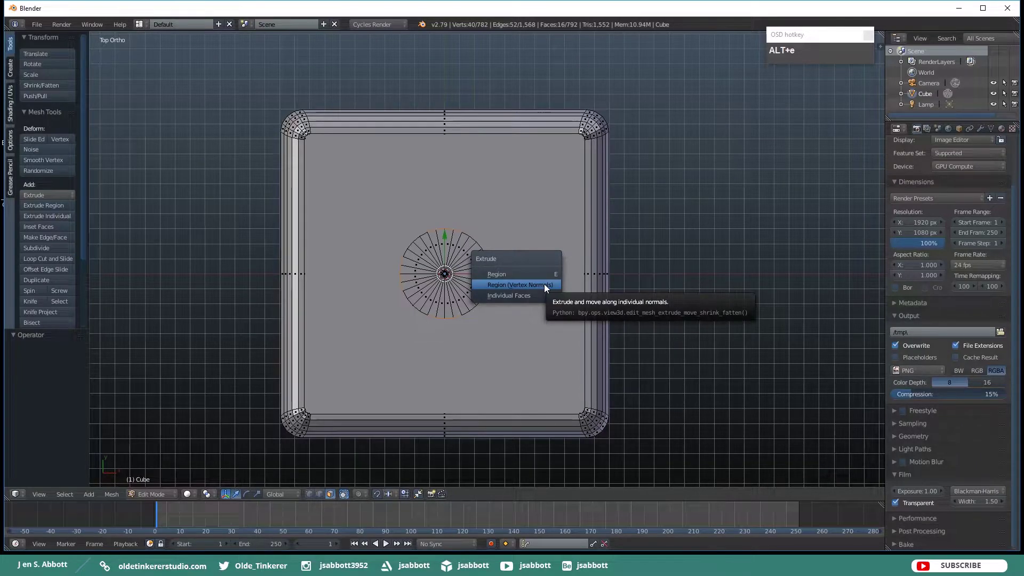
click(544, 283)
text(e)
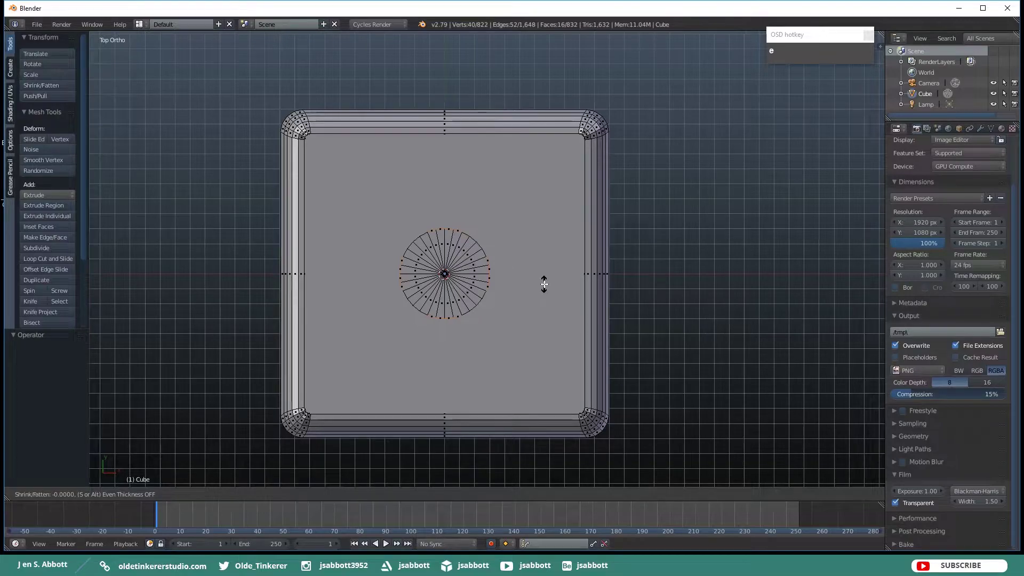
text(.65)
key(Return)
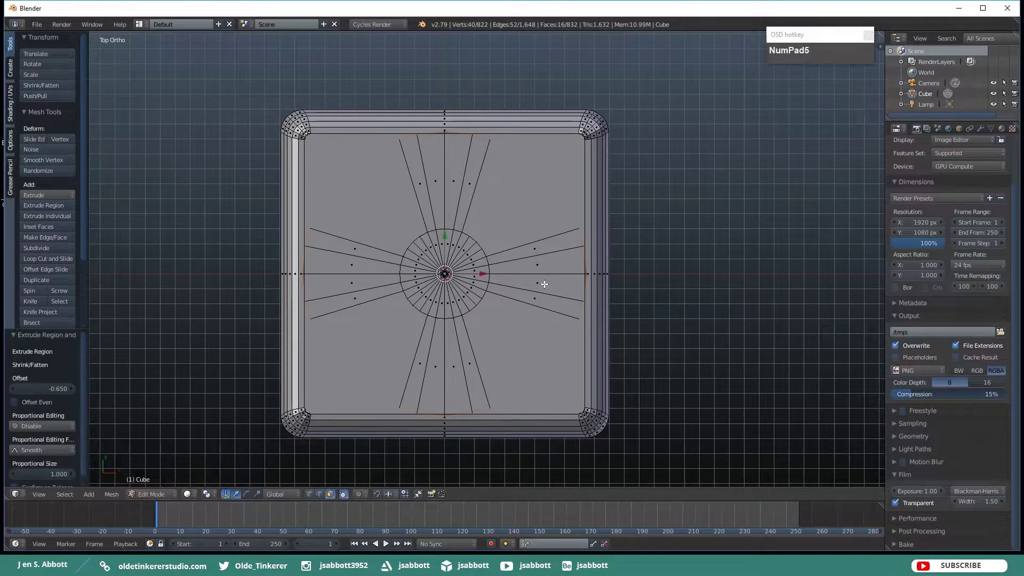
key(a)
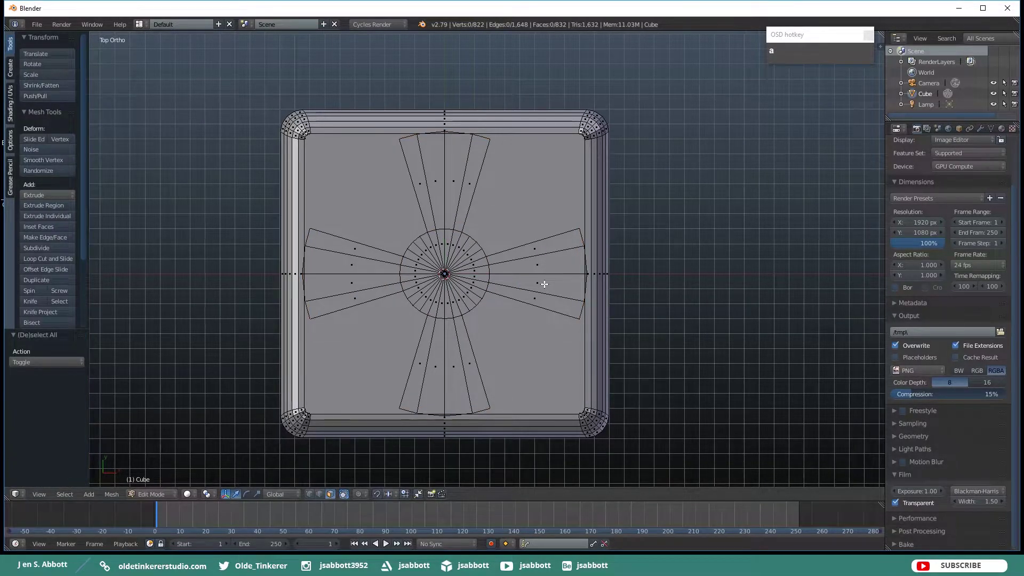
Circle-select the triangle-fan faces on the cylinder's top, inset them with a thickness of 0.5, and clear the selection.
click(470, 276)
key(c)
click(444, 274)
right_click(444, 274)
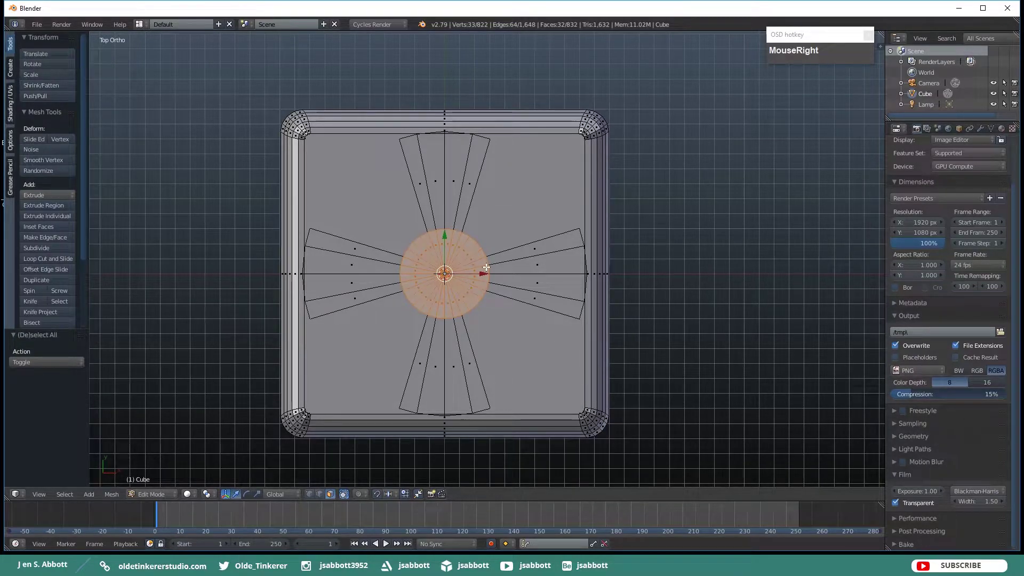
text(i)
text(.5)
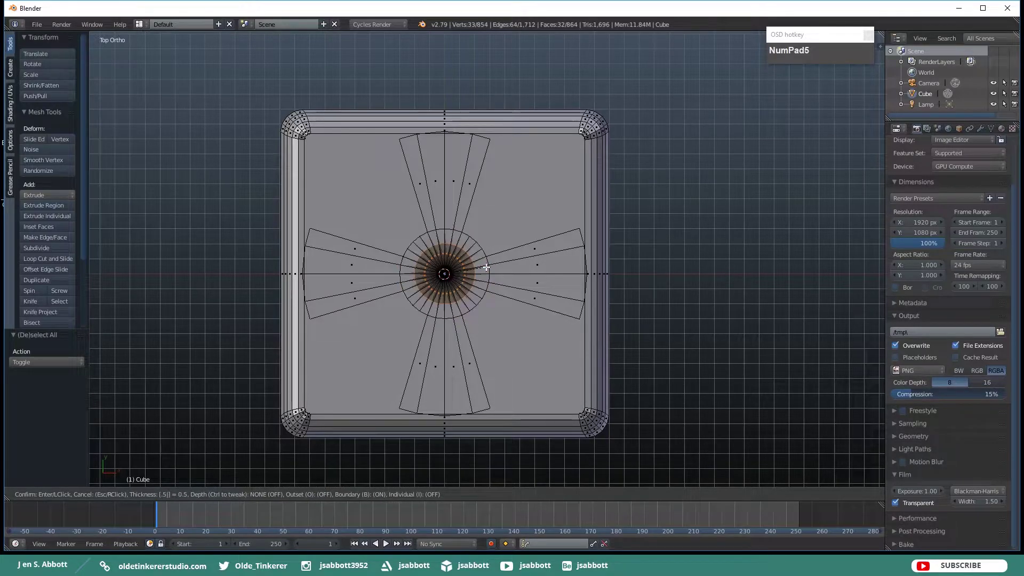
key(Return)
key(a)
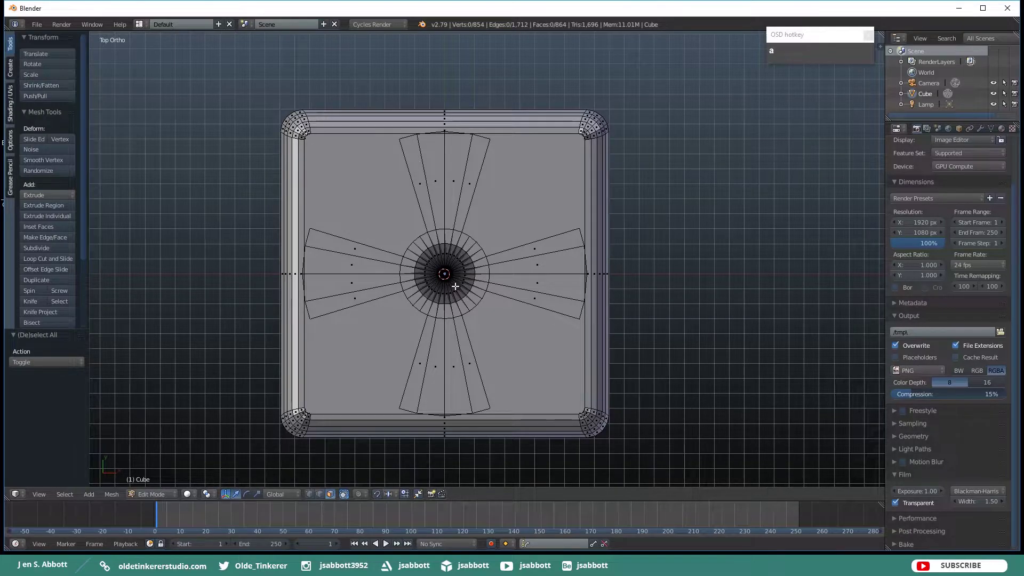
Select the four top faces on each of the fan's negative Y and negative X blades.
shift+right_click(466, 348)
shift+right_click(451, 357)
shift+right_click(434, 363)
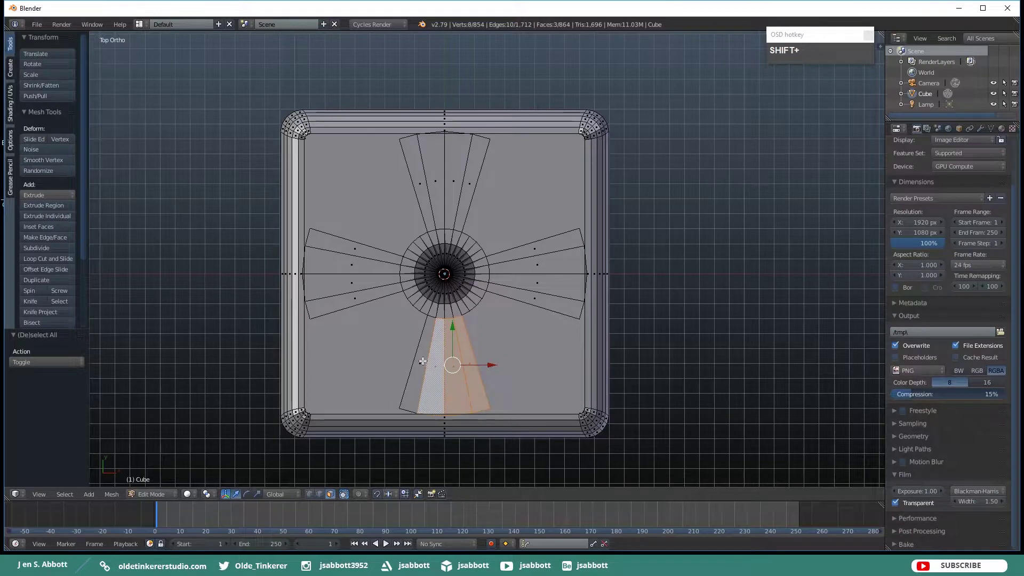
shift+right_click(421, 361)
shift+right_click(340, 299)
shift+right_click(339, 284)
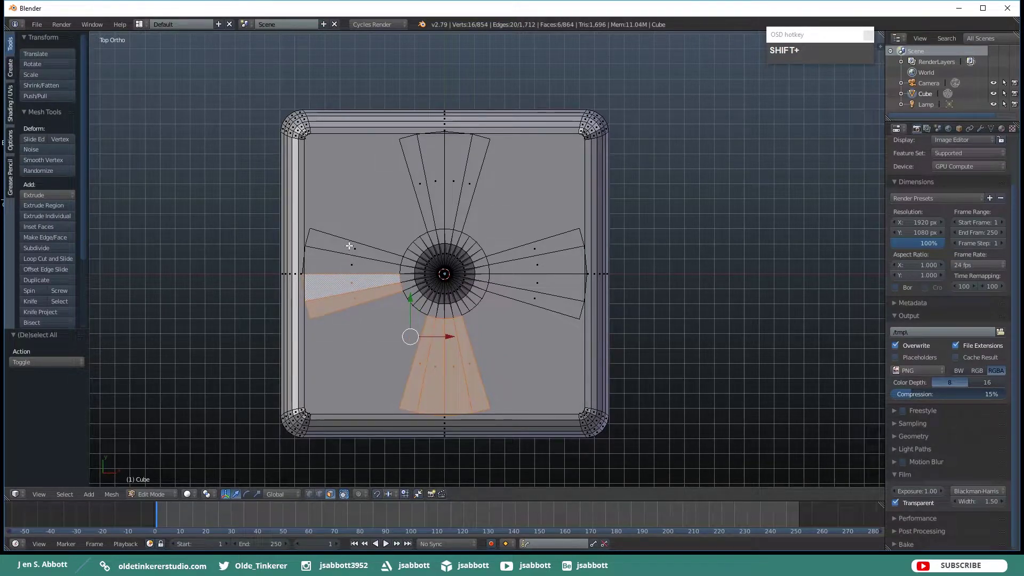
shift+right_click(349, 249)
shift+right_click(335, 264)
Add the four top faces on each of the fan's positive Y and positive X blades to the selection.
shift+right_click(420, 174)
shift+right_click(434, 169)
shift+right_click(453, 171)
shift+right_click(470, 143)
shift+right_click(543, 246)
shift+right_click(549, 265)
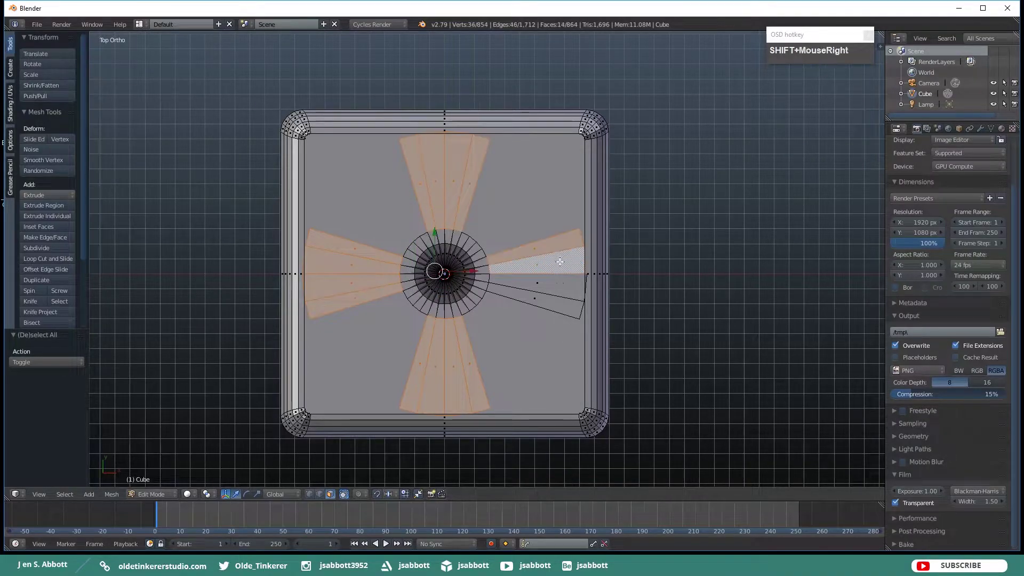
shift+right_click(560, 285)
shift+right_click(551, 304)
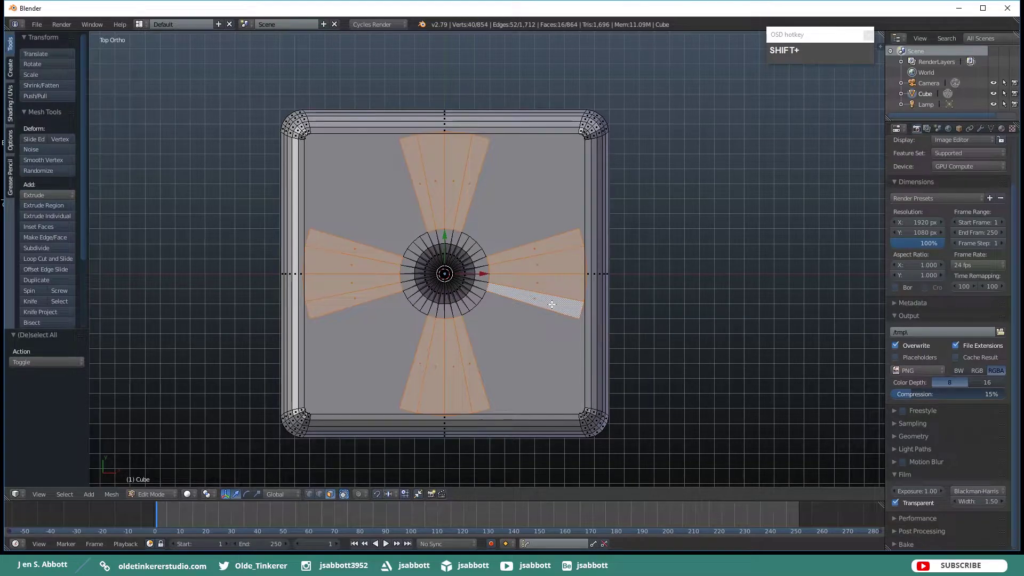
Inset the selected blade faces with a thickness of 0.05.
text(i)
text(.05)
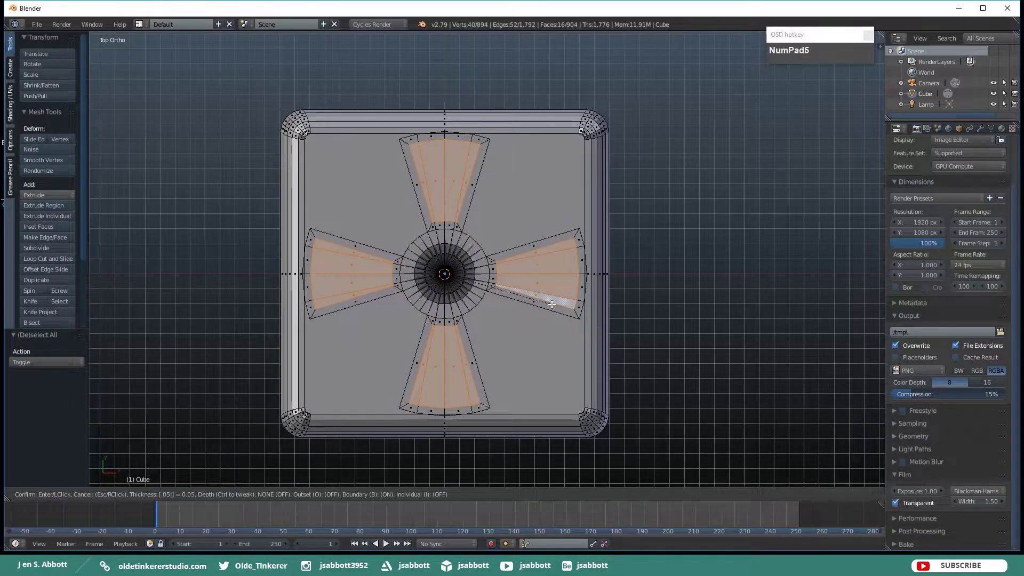
click(551, 305)
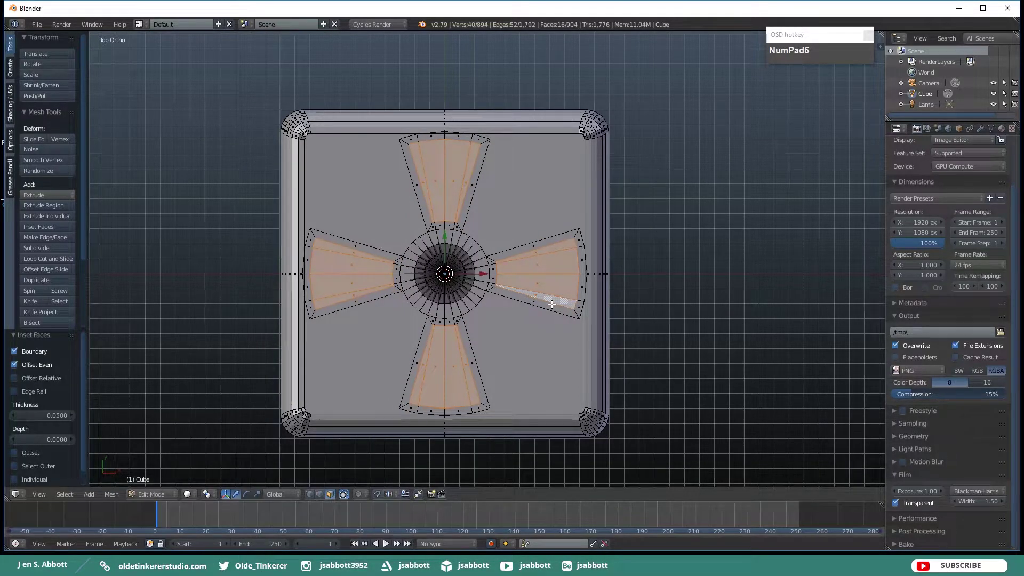
Extrude the inset blade faces by -0.05 along Z to recess them.
key(KP_1)
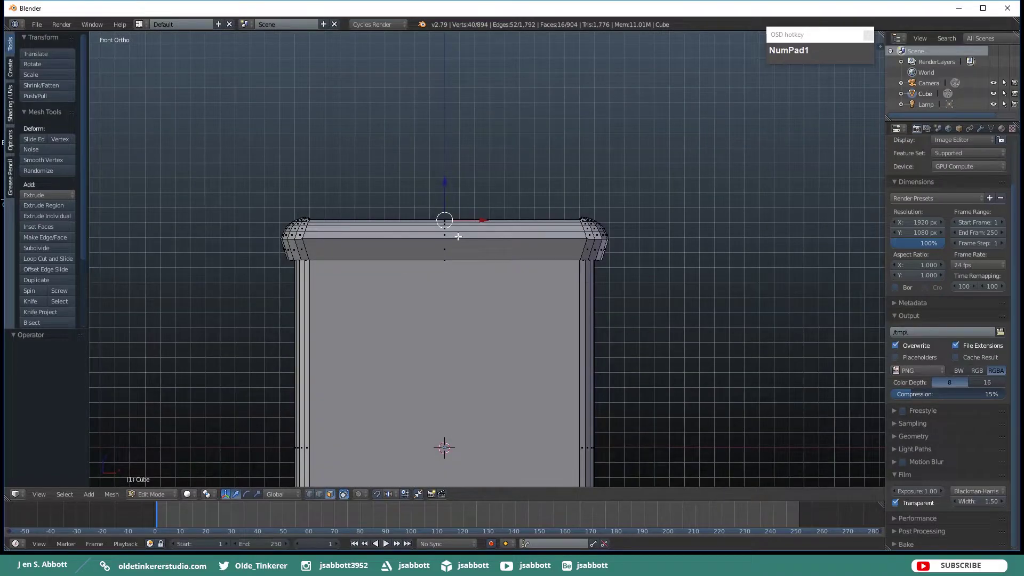
key(z)
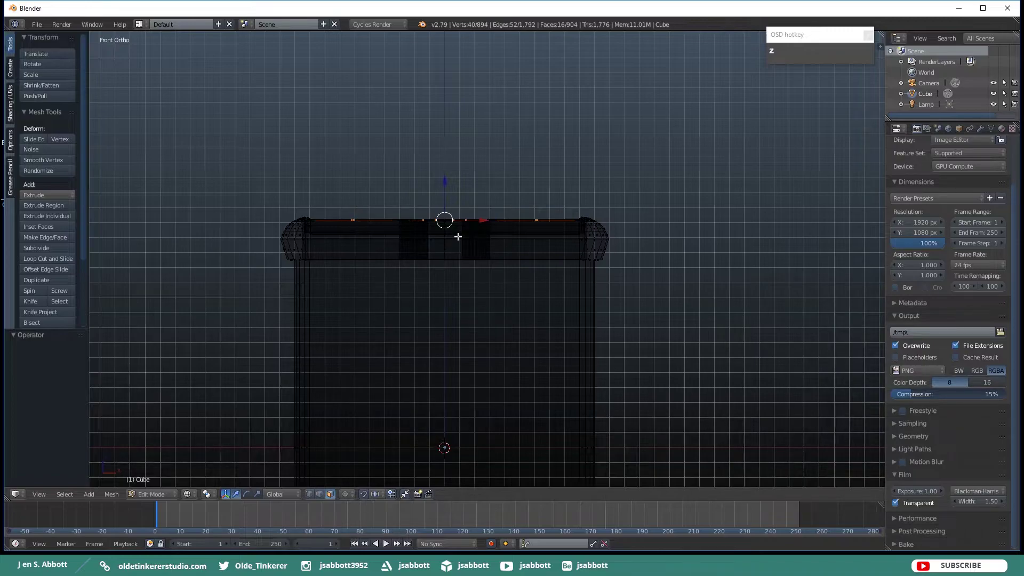
key(e)
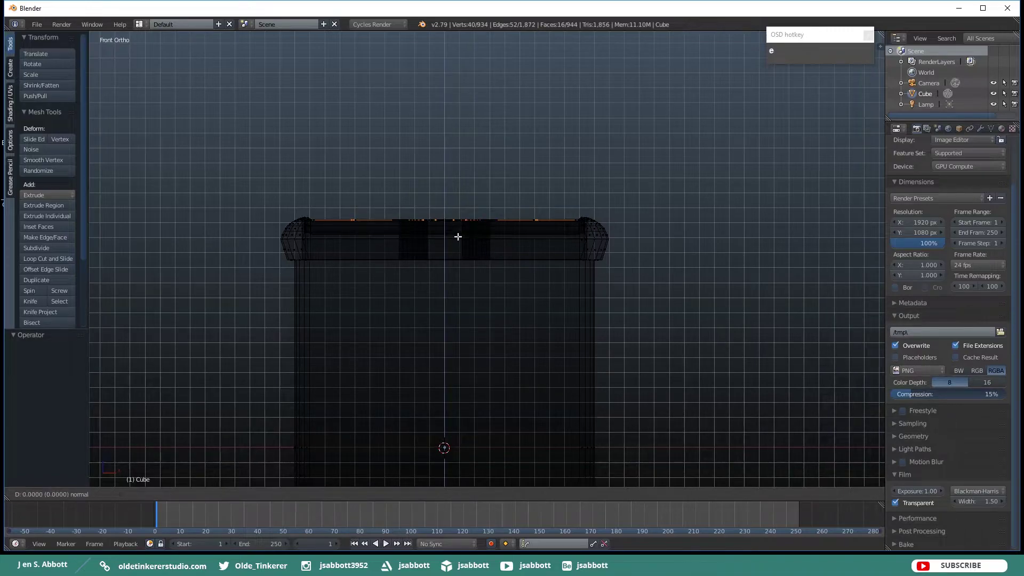
text(-.05)
click(457, 236)
key(z)
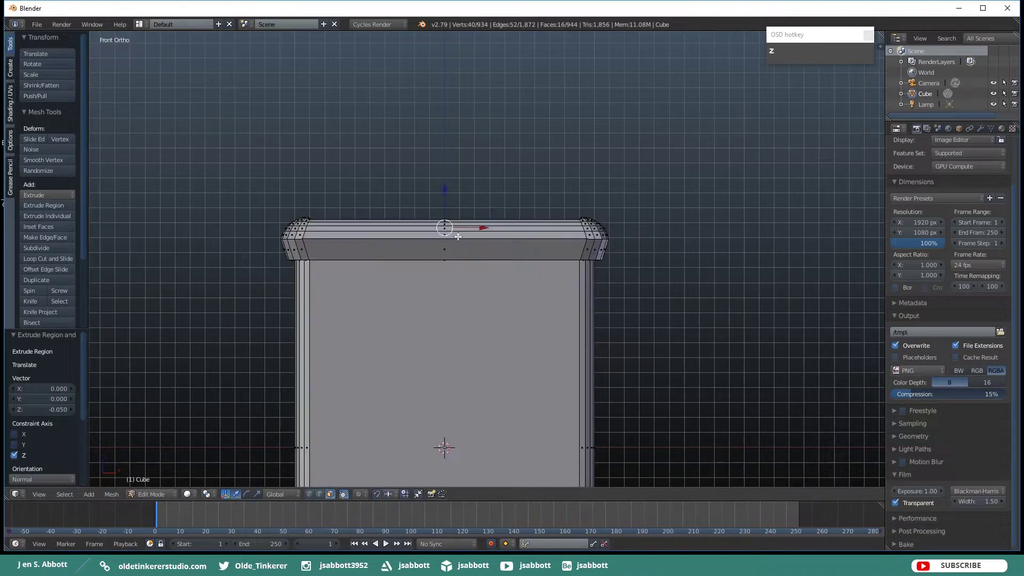
Select the whole linked fan mesh, duplicate it in place and rotate the copy 180 degrees about the X axis.
middle_drag(458, 236, 423, 257)
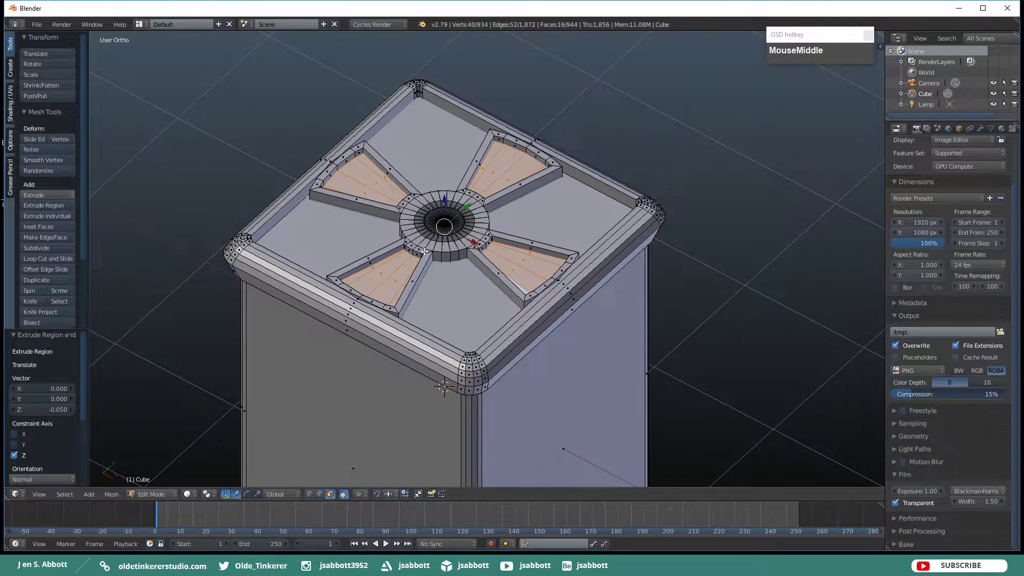
key(ctrl+l)
key(shift+d)
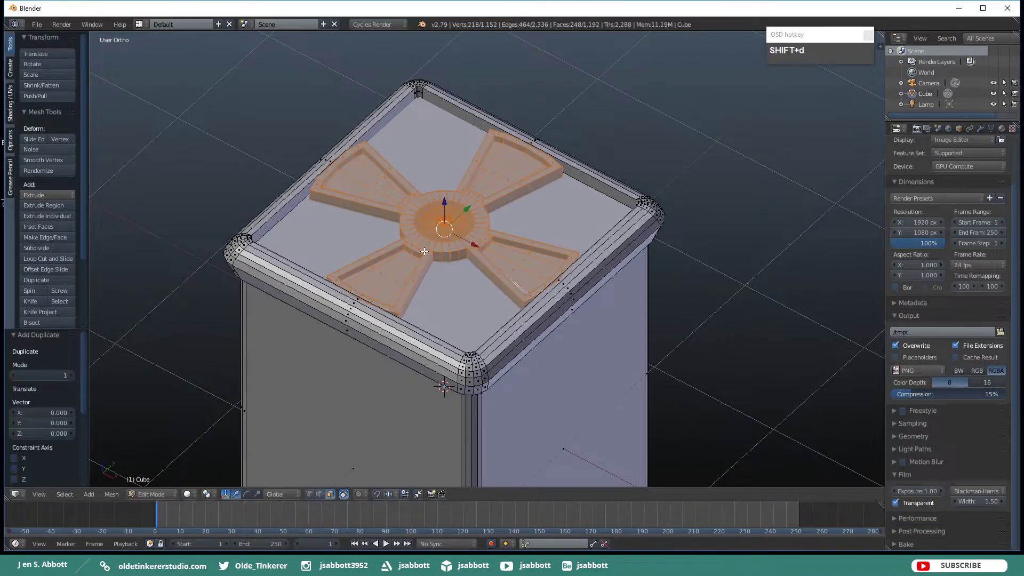
text(rx)
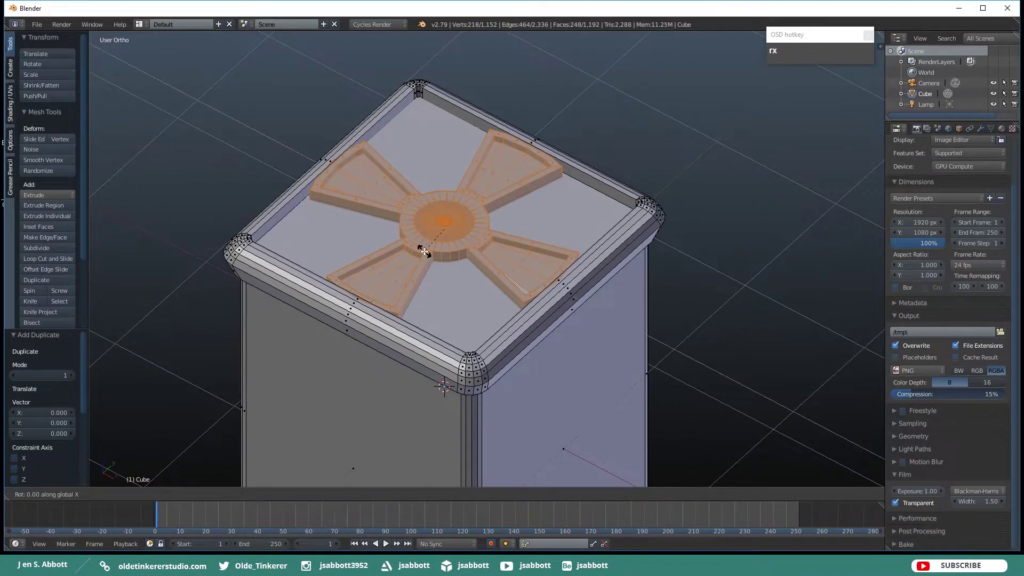
text(180)
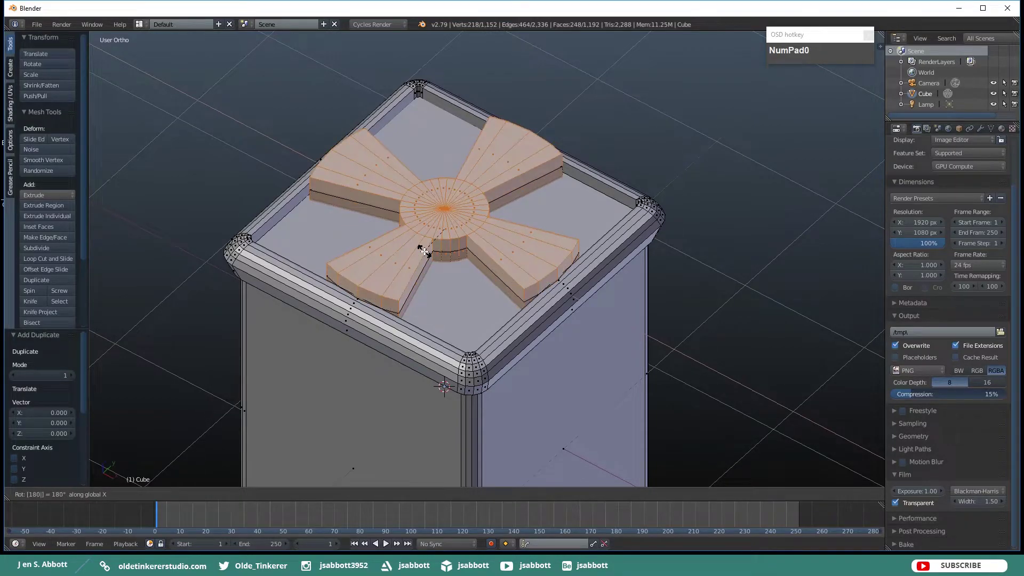
click(424, 251)
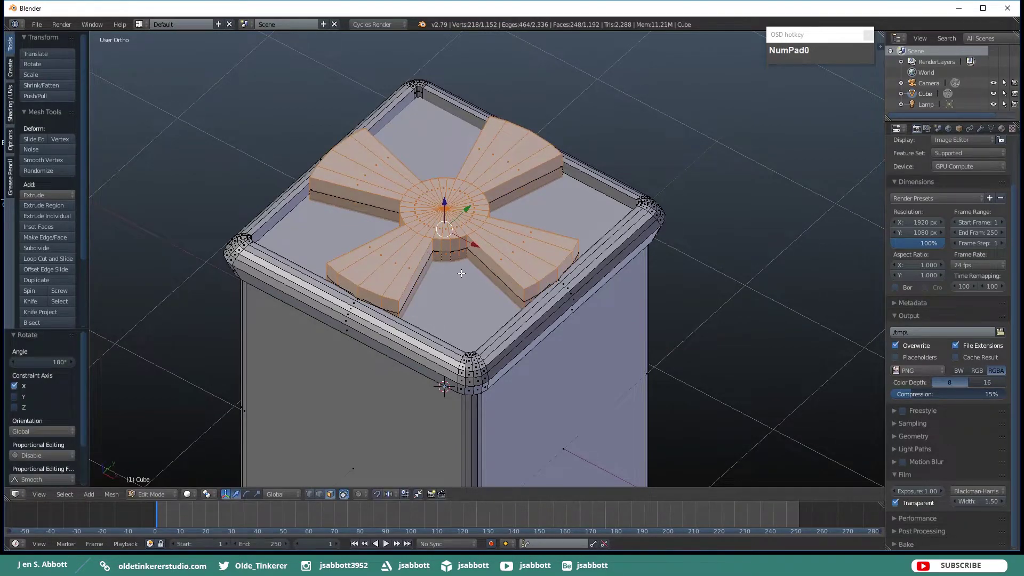
Move the duplicated fan down along Z by about 2.89 into the box's bottom recess, and clear the selection.
drag(444, 207, 441, 405)
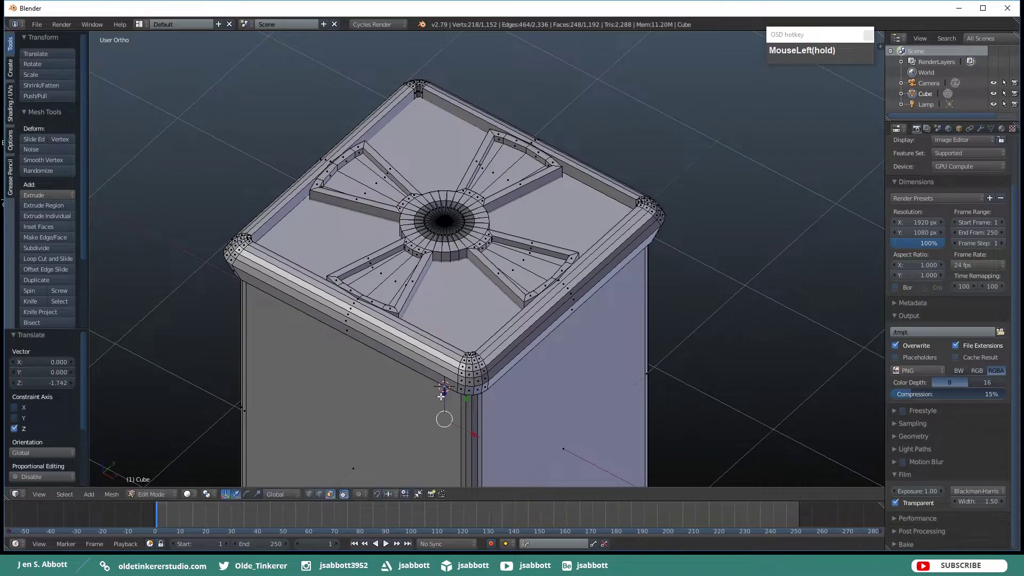
key(KP_1)
shift+middle_drag(440, 396, 450, 87)
key(z)
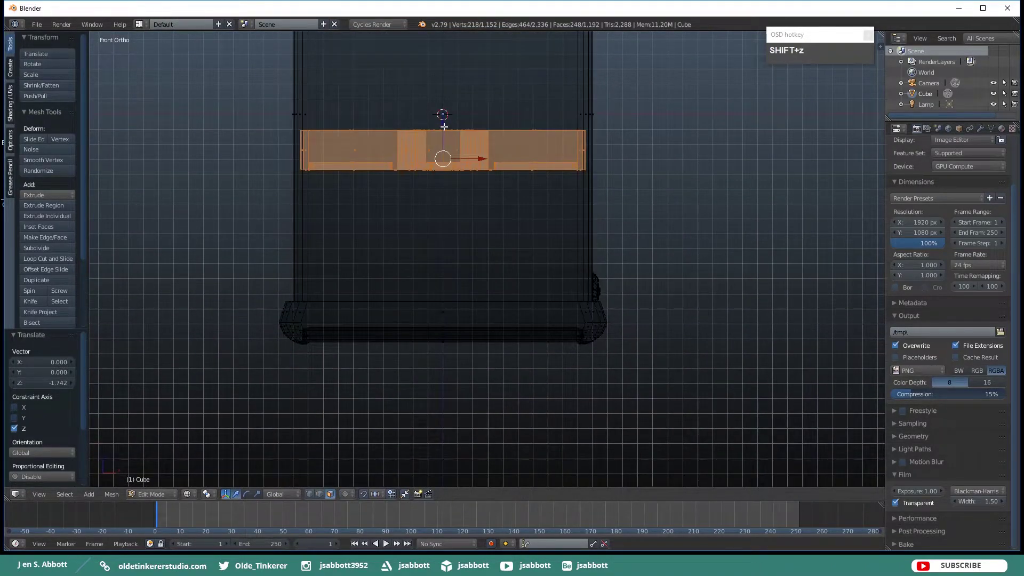
drag(444, 113, 452, 287)
scroll(462, 296, up, 3)
shift+scroll(462, 306, up, 5)
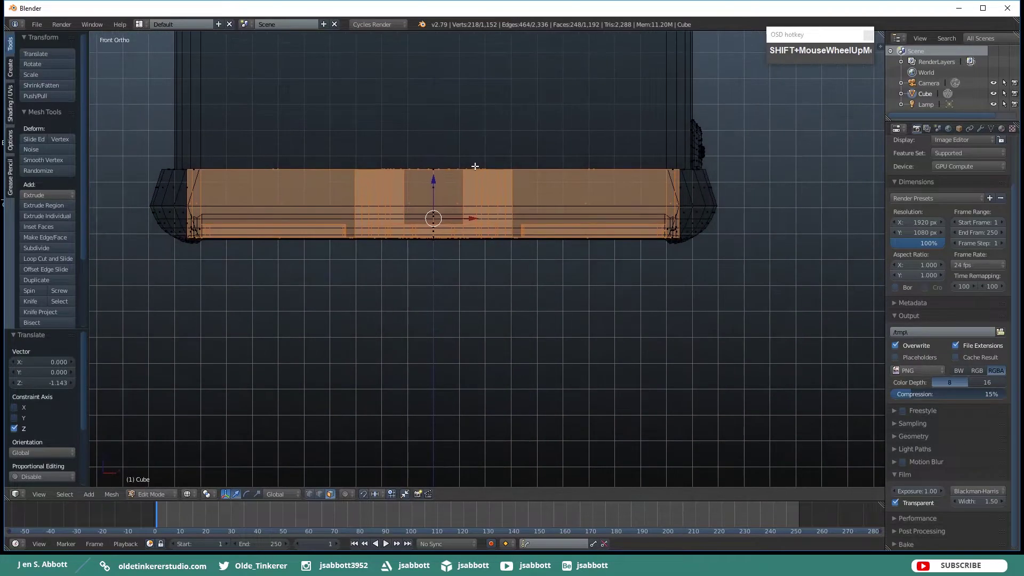
drag(434, 179, 433, 182)
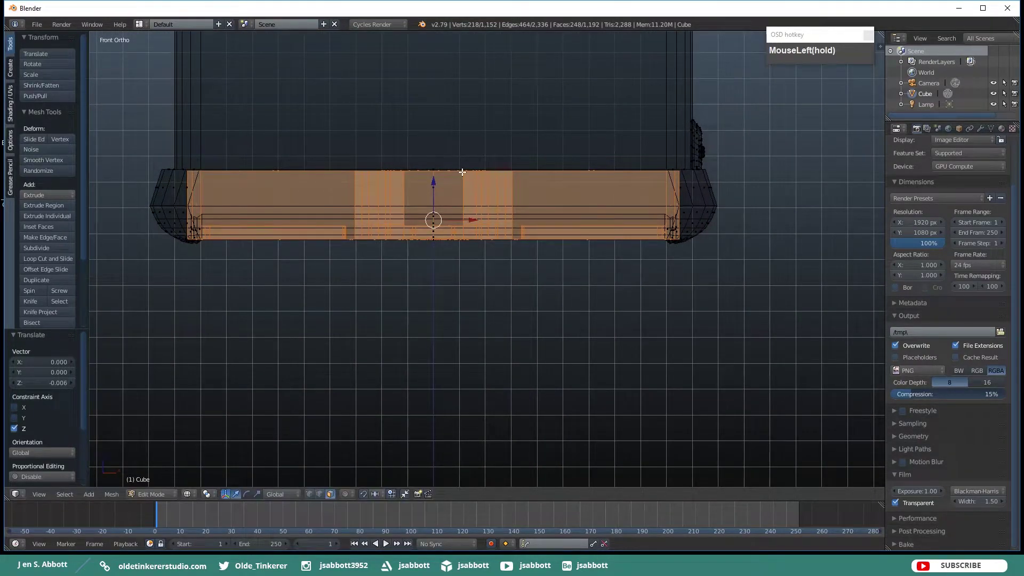
key(a)
Select the four large side faces of the box.
scroll(505, 152, down, 7)
shift+middle_drag(499, 118, 422, 249)
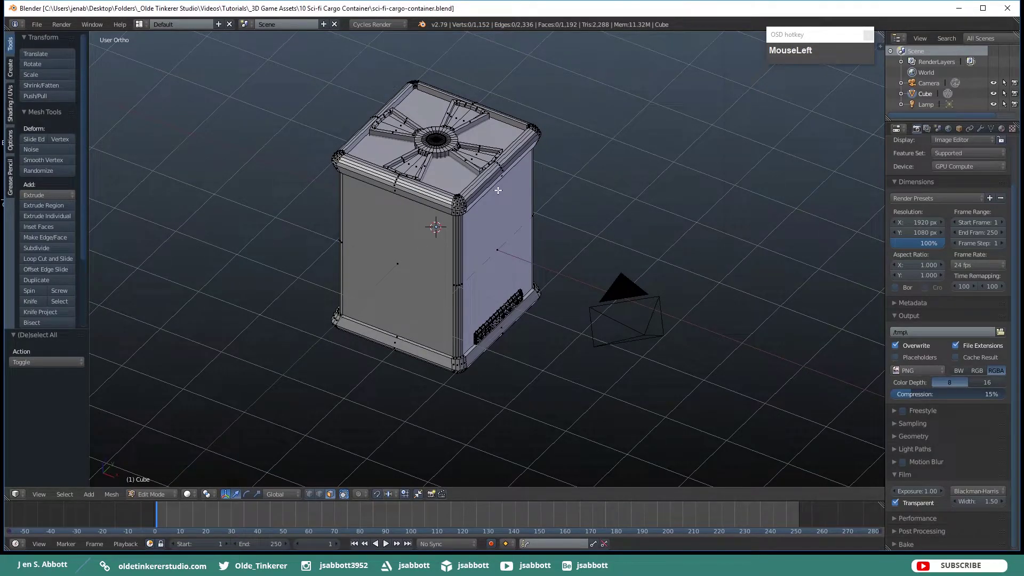
right_click(492, 231)
shift+right_click(397, 265)
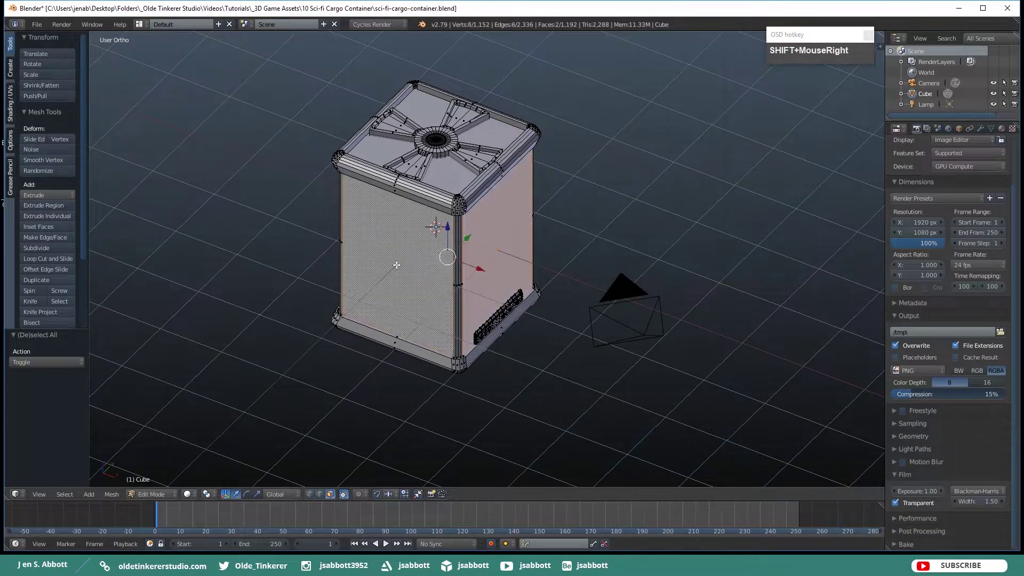
middle_drag(543, 231, 336, 202)
shift+right_click(538, 229)
middle_drag(649, 219, 516, 219)
shift+right_click(505, 232)
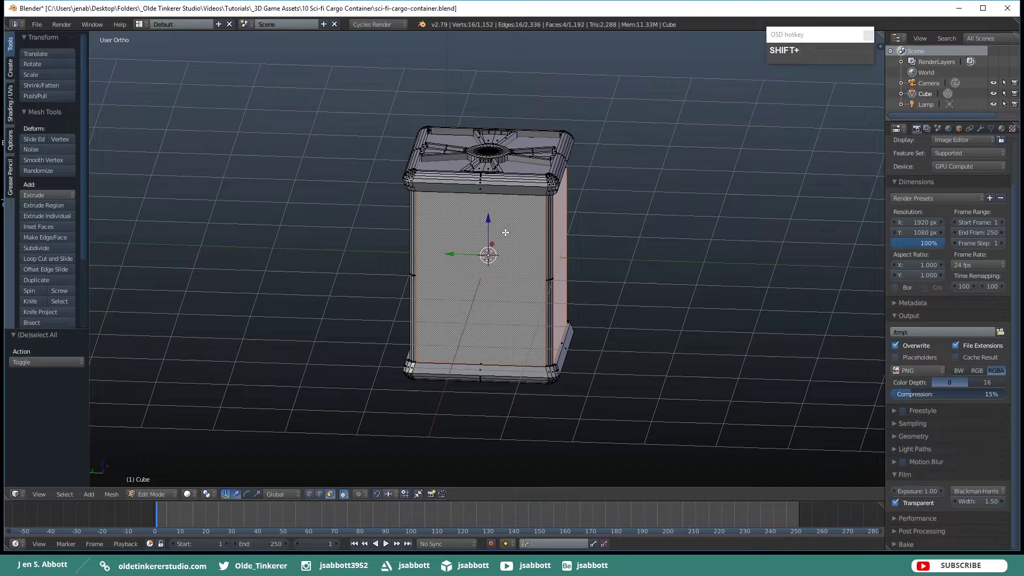
Inset the four side faces with a thickness of 0.2.
key(KP_1)
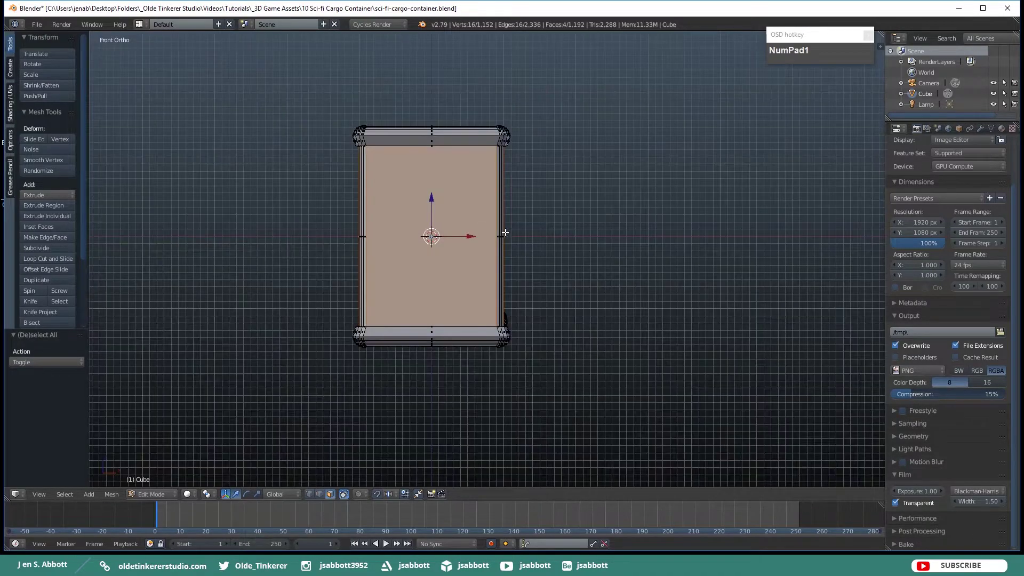
key(i)
key(KP_Decimal)
key(KP_2)
click(506, 232)
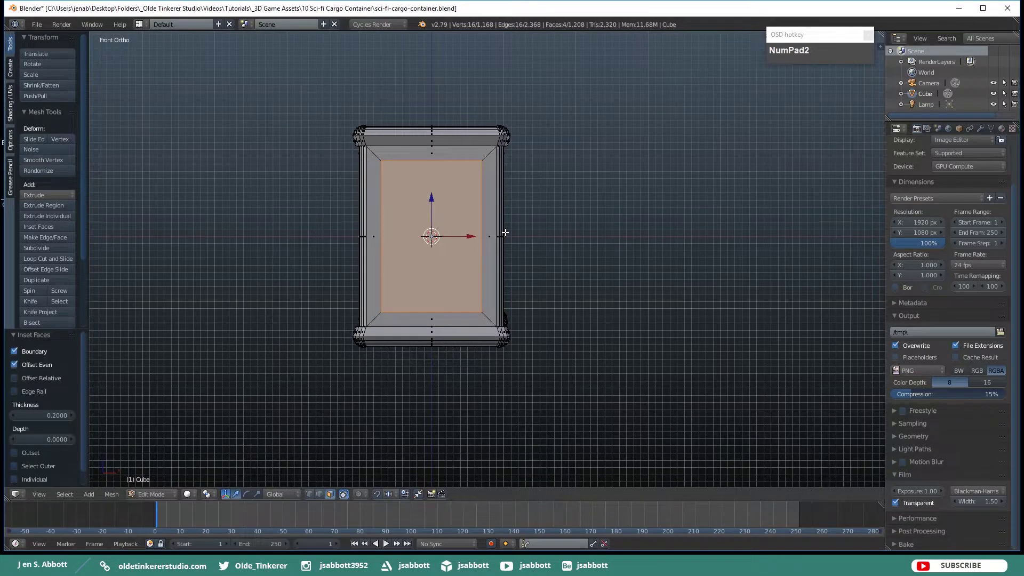
Bevel the borders of the four inset side faces by 0.05 with one segment.
key(ctrl+b)
key(KP_Decimal)
key(KP_0)
key(KP_5)
click(449, 224)
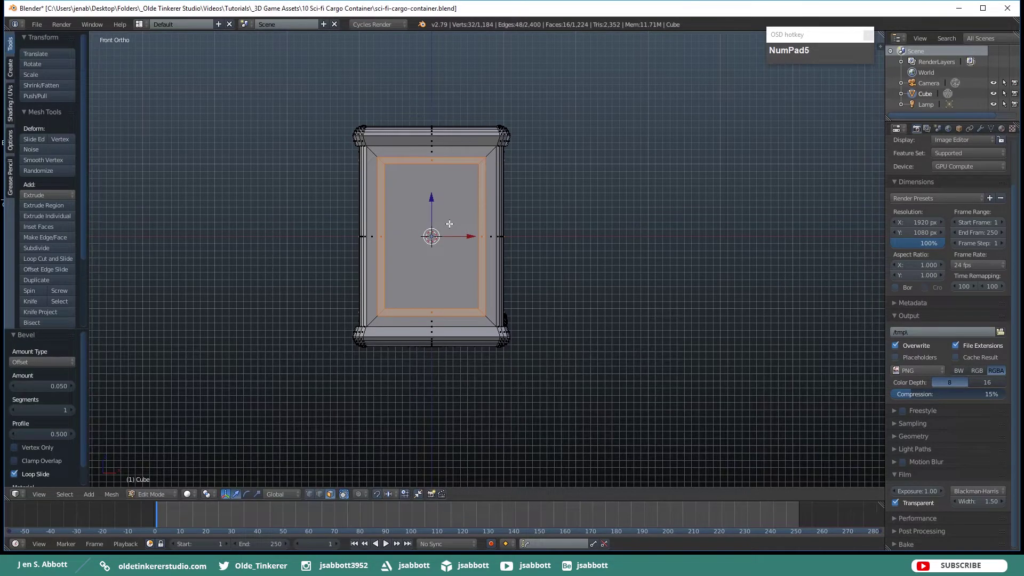
click(68, 411)
Select the inner panel face on each of the box's four sides.
right_click(447, 211)
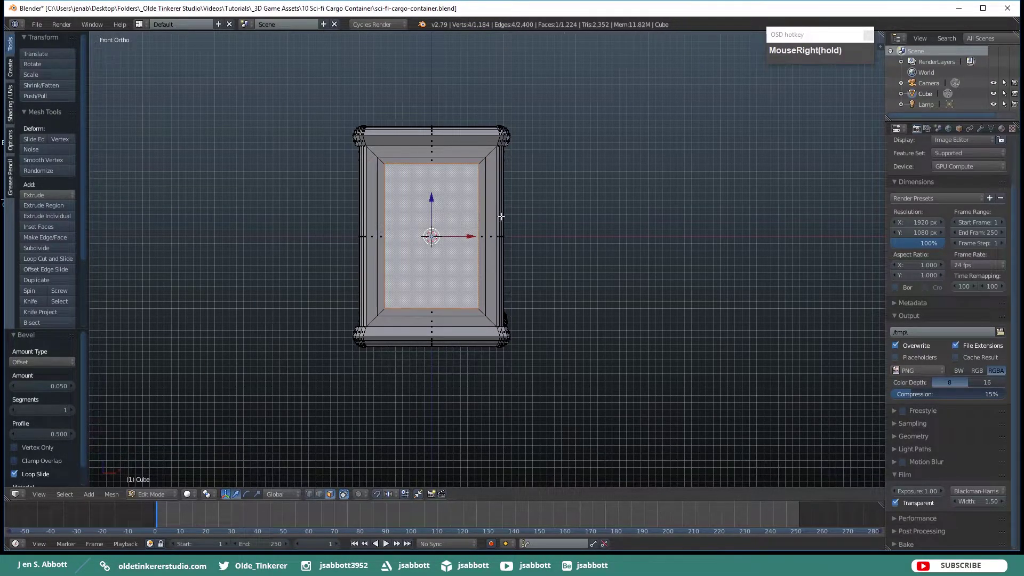
middle_drag(565, 206, 463, 224)
shift+right_click(463, 224)
middle_drag(628, 197, 475, 211)
shift+right_click(510, 232)
shift+right_click(611, 223)
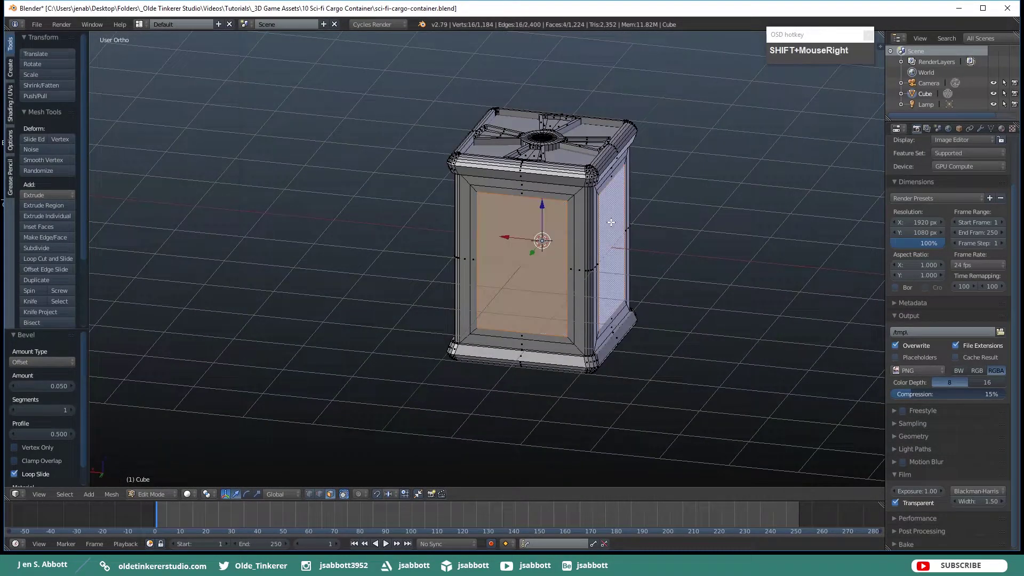
Extrude the four inner panel faces as a region along vertex normals with a value of -0.05.
key(KP_1)
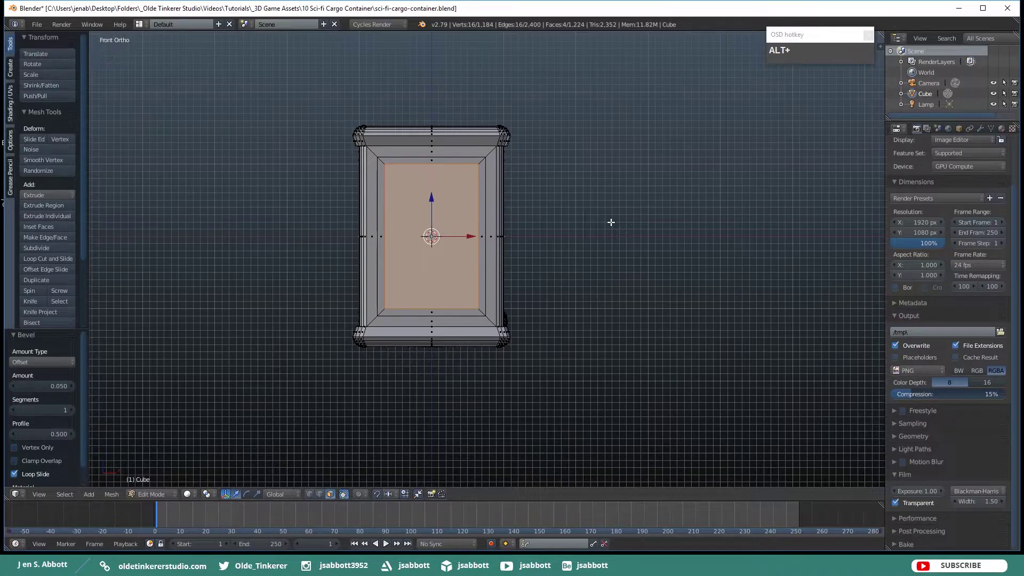
key(alt+e)
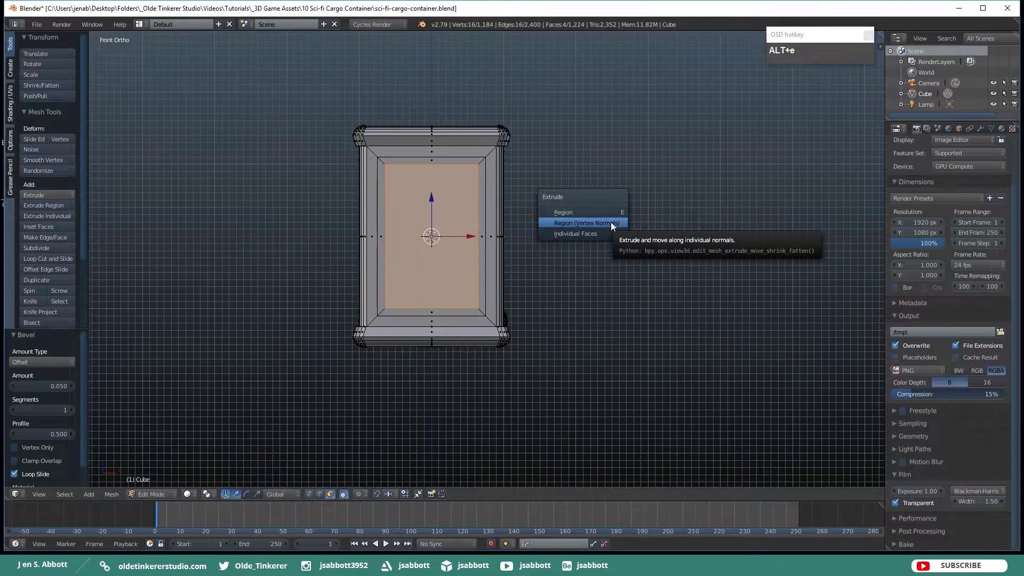
click(610, 222)
key(e)
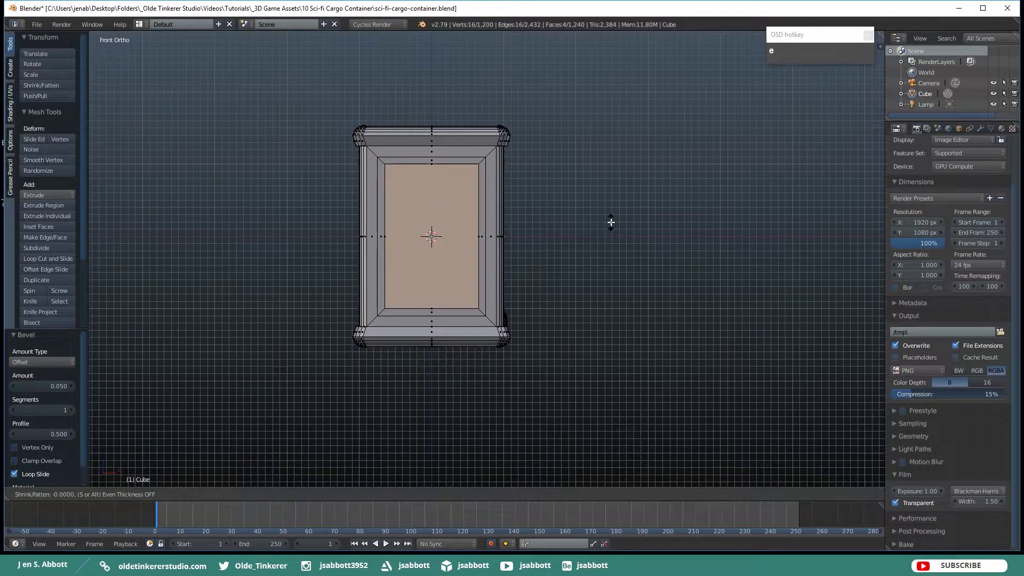
text(-.05)
key(Return)
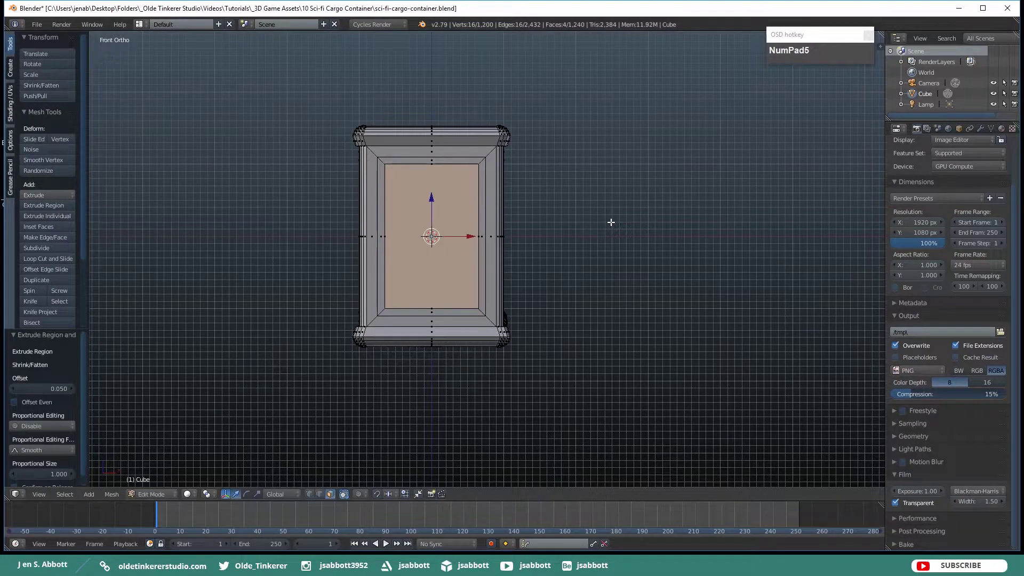
Clear the selection, switch to edge selection and select the edge loop around the front side's inner panel.
key(a)
middle_drag(556, 201, 474, 224)
key(ctrl+Tab)
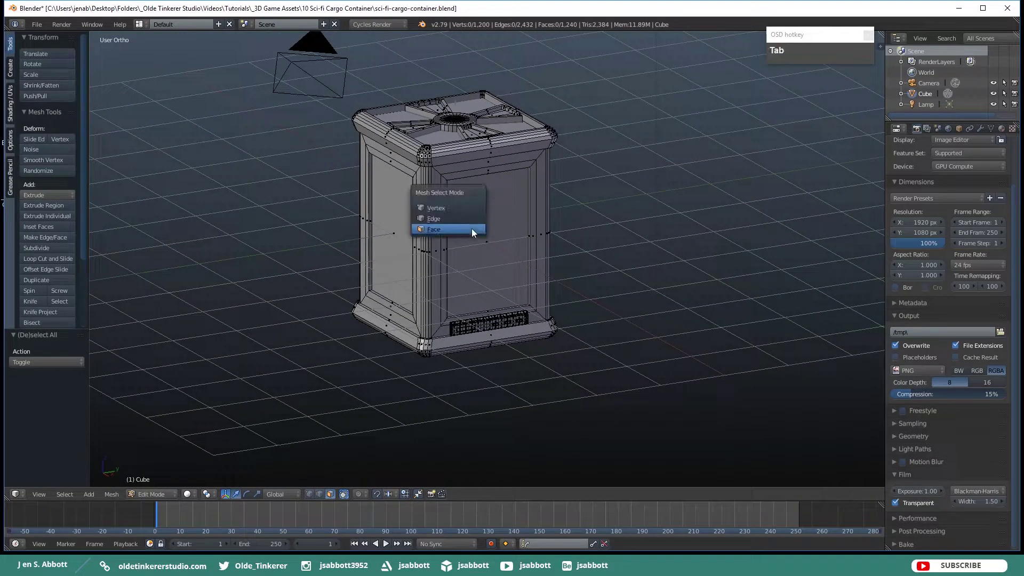
click(447, 219)
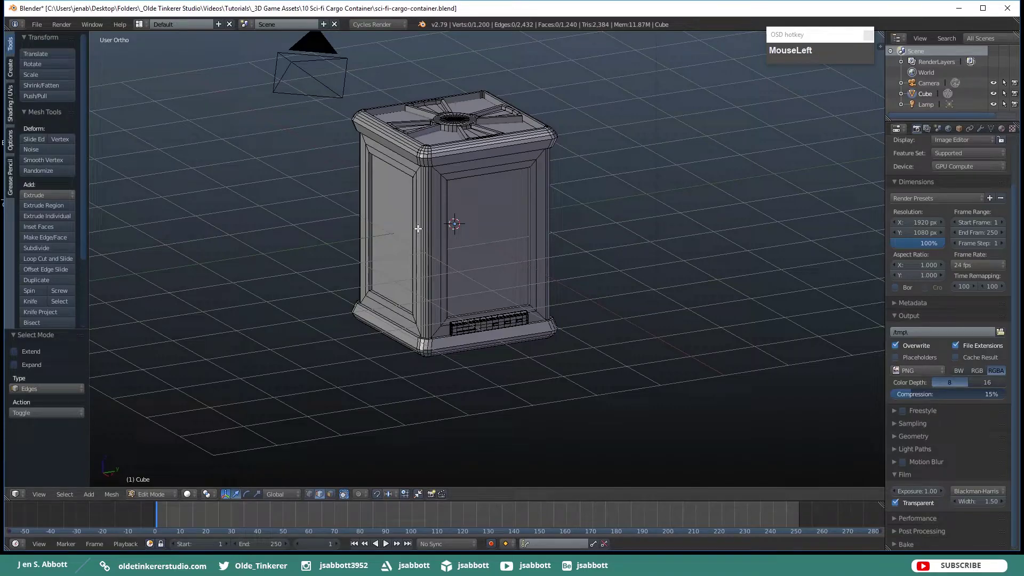
middle_drag(413, 223, 430, 233)
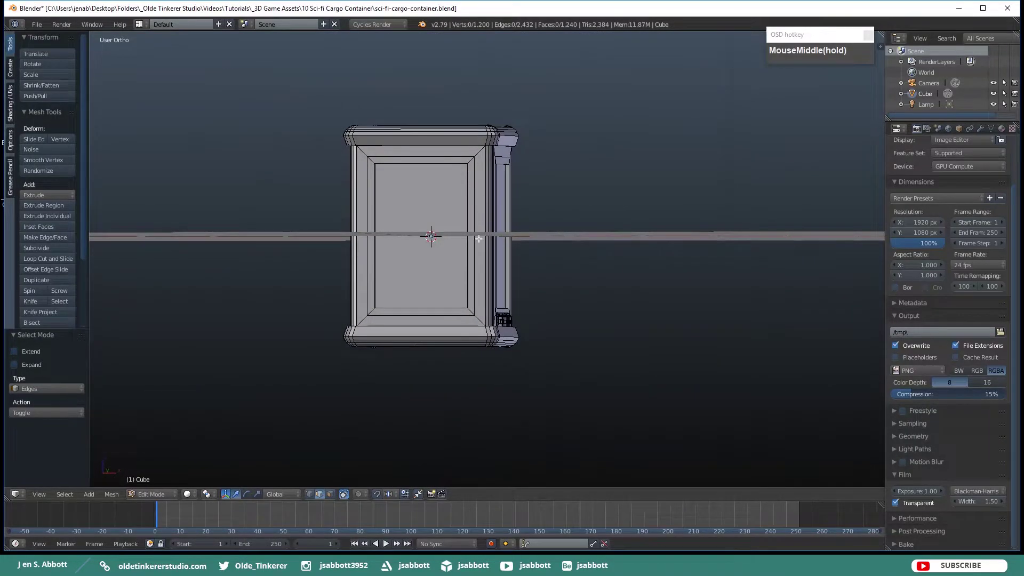
alt+click(467, 306)
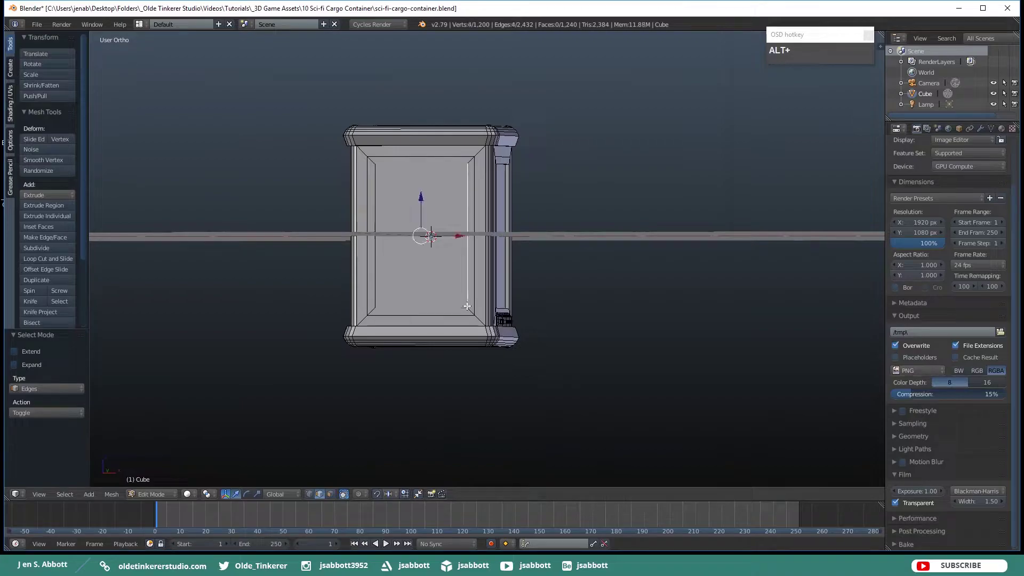
Add the matching inner panel edge loops on the other three sides to the selection.
middle_drag(540, 235, 441, 236)
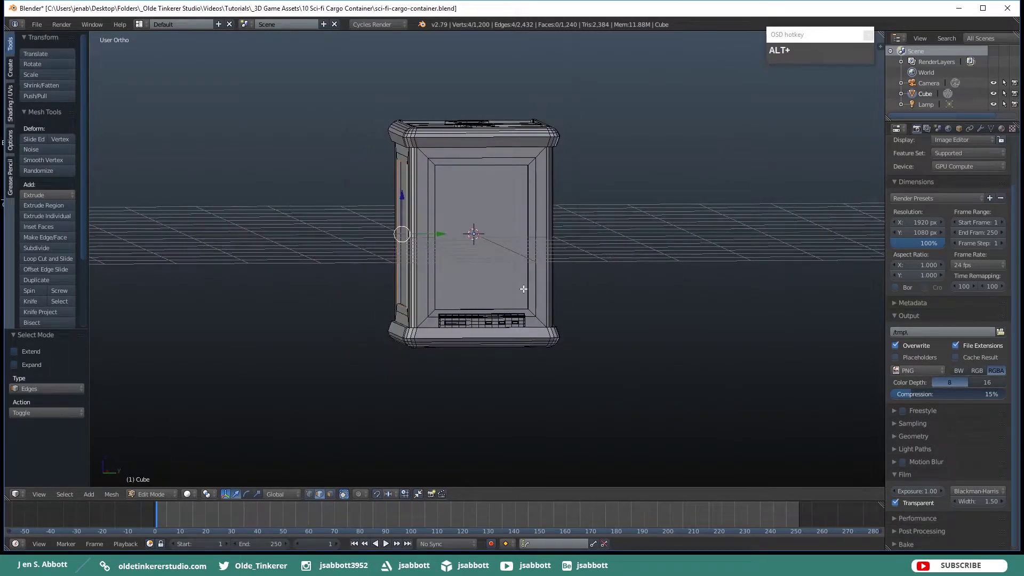
alt+shift+right_click(530, 309)
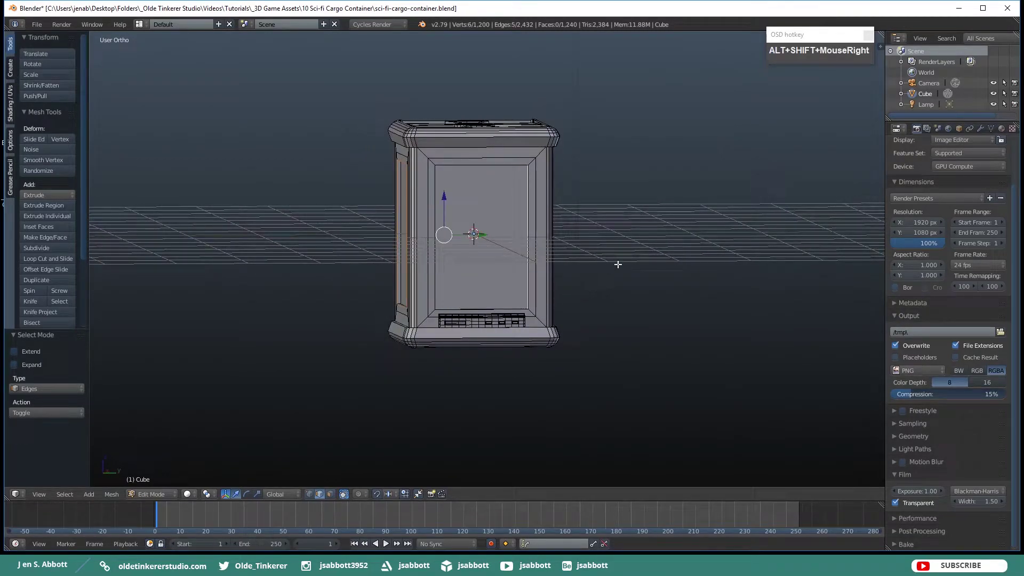
alt+shift+right_click(528, 165)
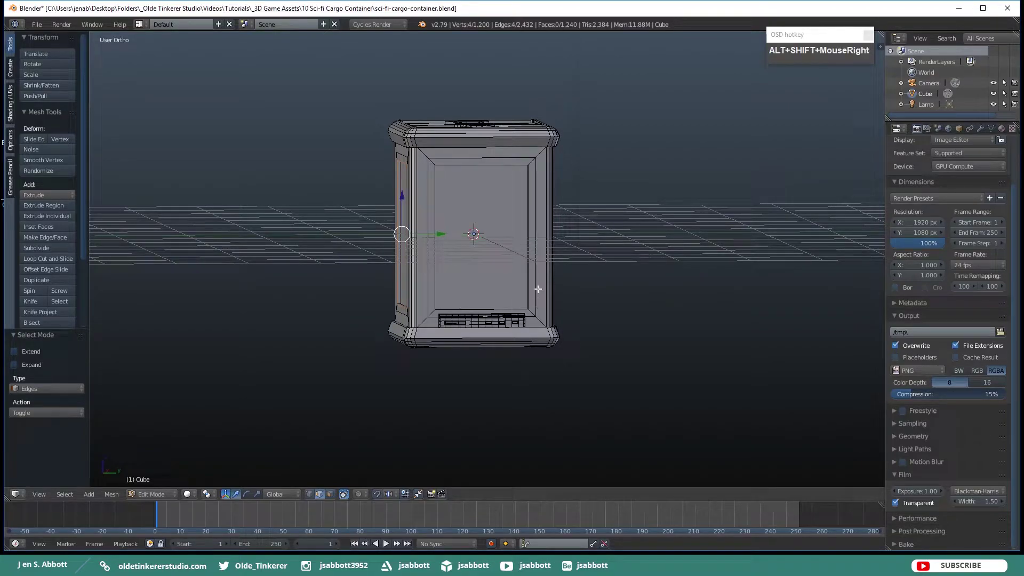
scroll(537, 272, up, 2)
middle_drag(466, 160, 494, 172)
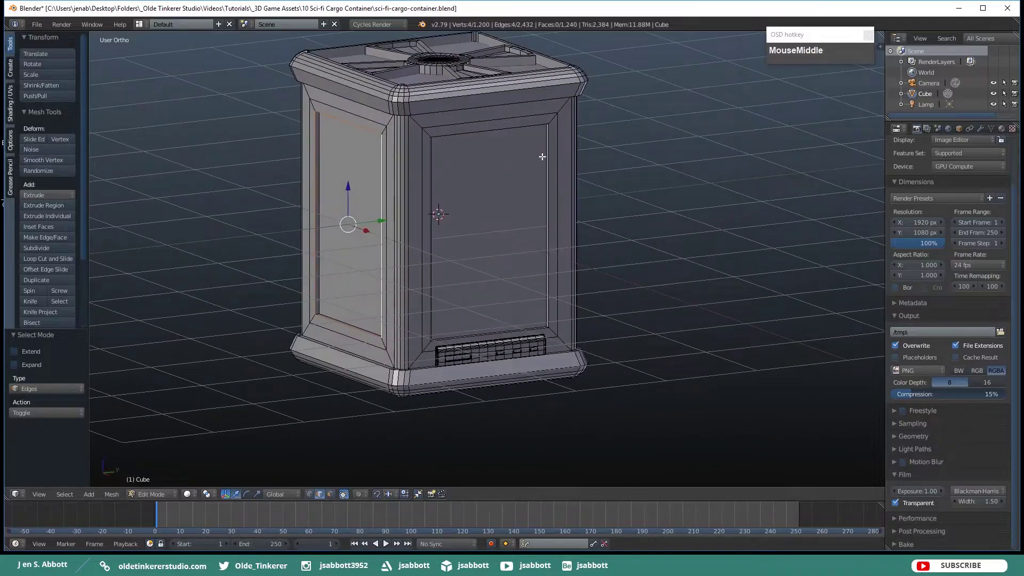
alt+shift+right_click(548, 125)
middle_drag(548, 128, 594, 175)
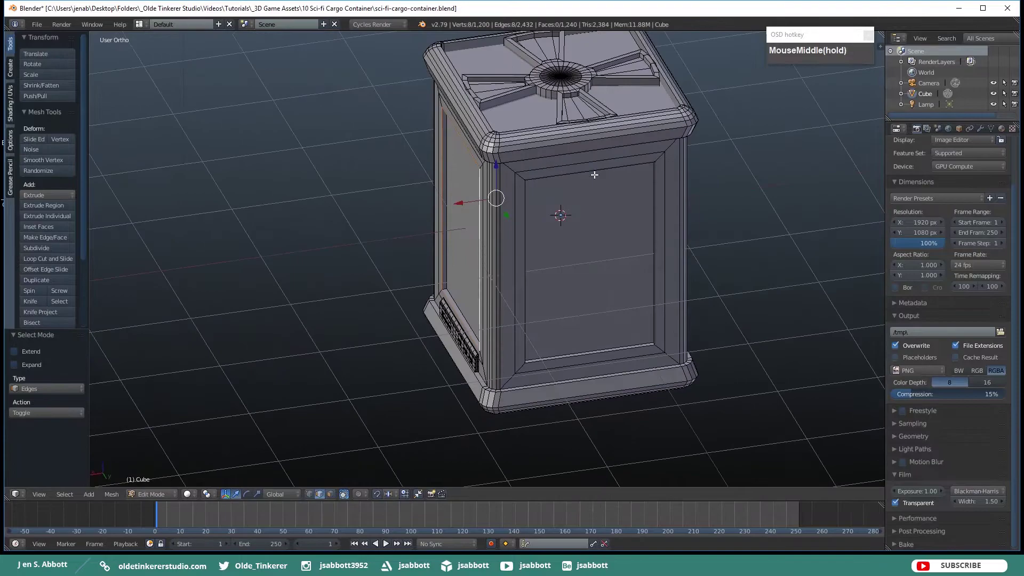
alt+shift+right_click(656, 169)
middle_drag(736, 169, 645, 169)
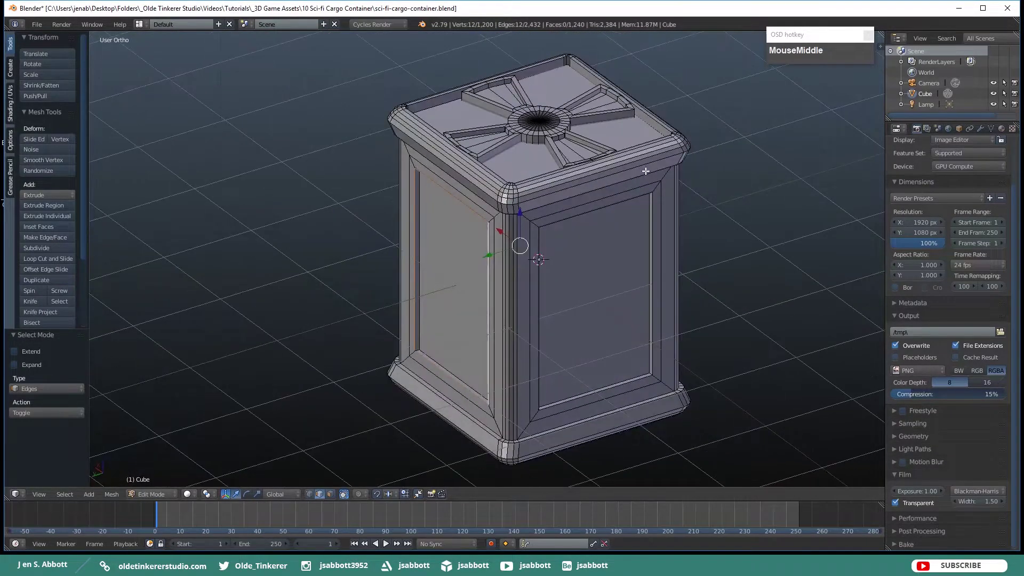
alt+shift+right_click(652, 197)
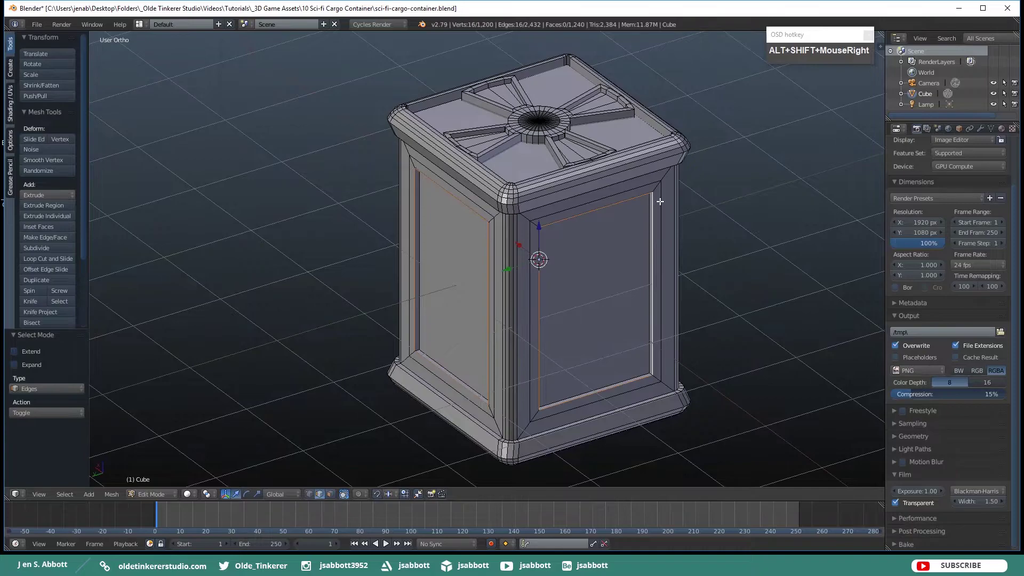
Bevel the four selected panel edge loops by 0.1 with 4 segments, leaving nothing selected.
key(KP_1)
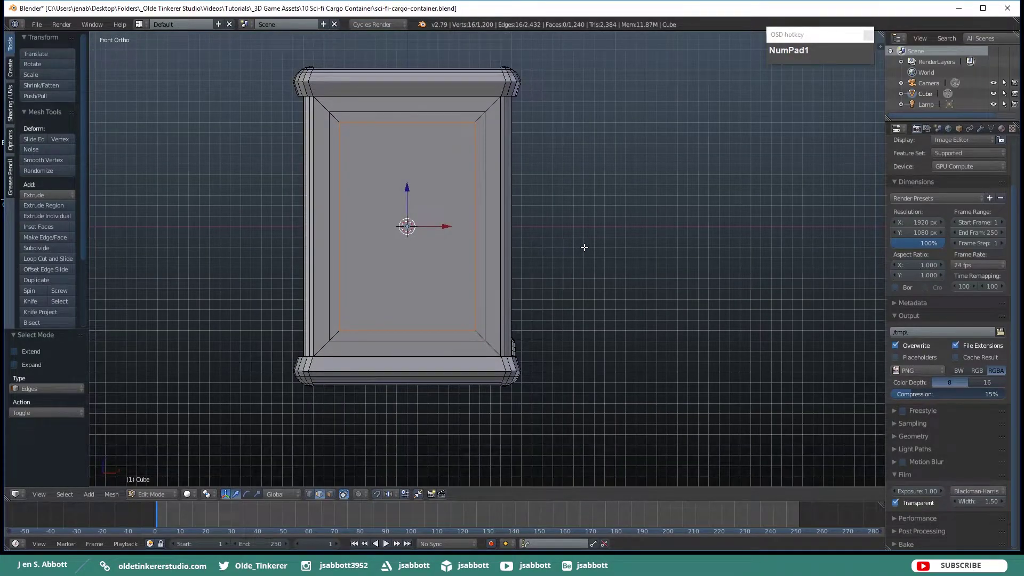
key(ctrl+b)
text(.1)
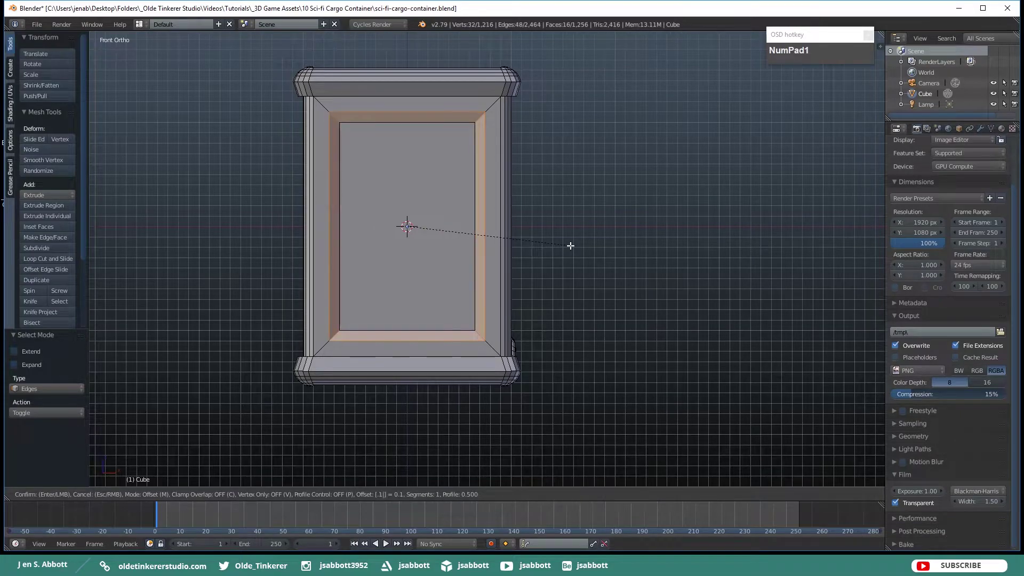
click(570, 246)
click(69, 409)
click(69, 409)
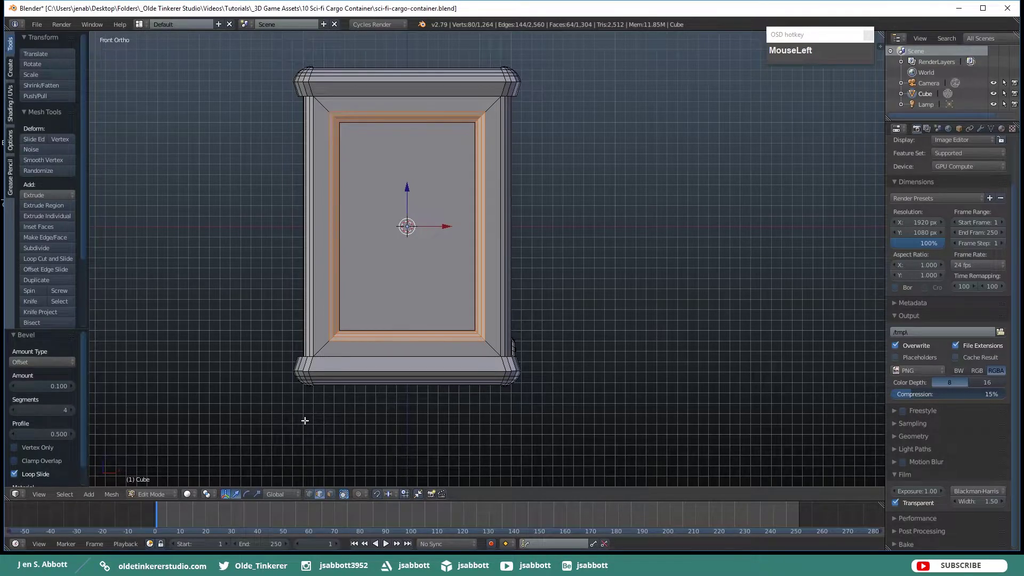
key(a)
Add a cube to the mesh and scale it uniformly to 0.2.
shift+middle_drag(406, 283, 453, 284)
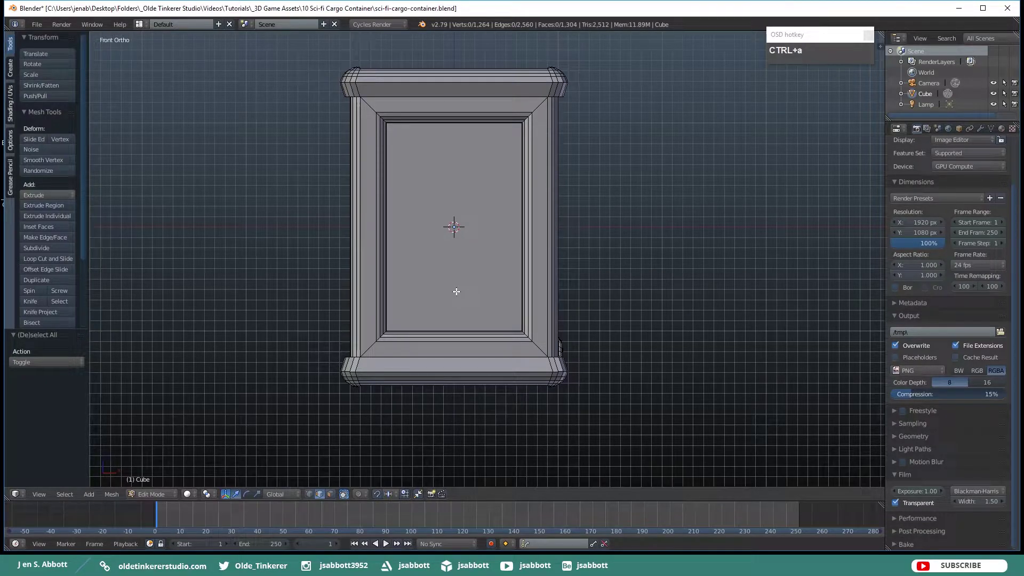
key(shift+a)
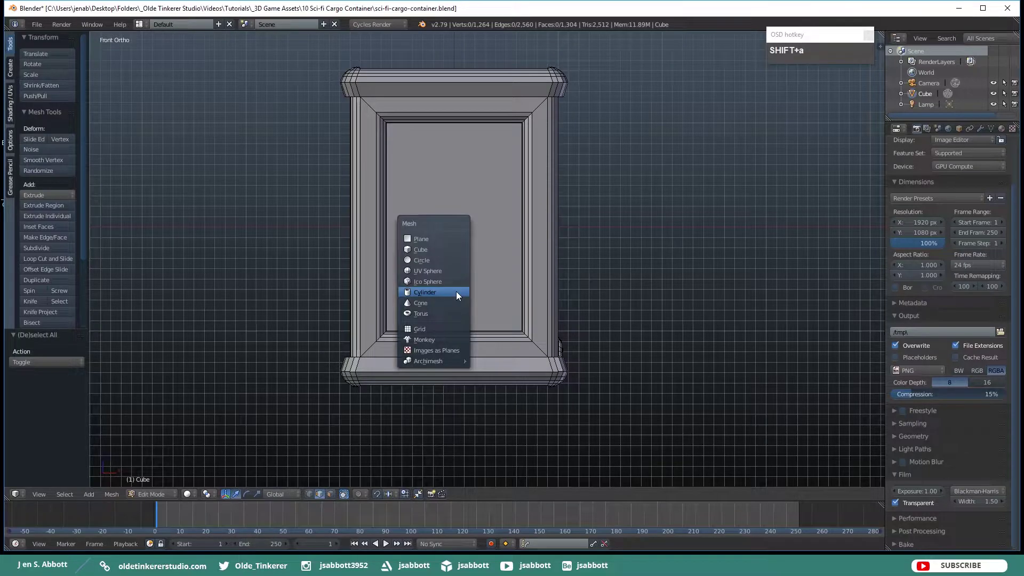
click(429, 250)
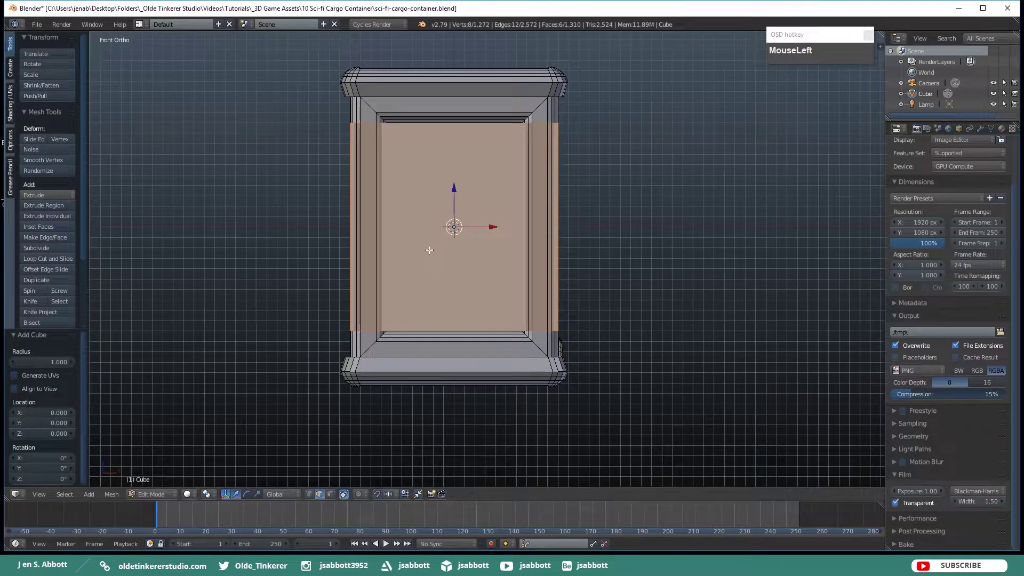
text(s)
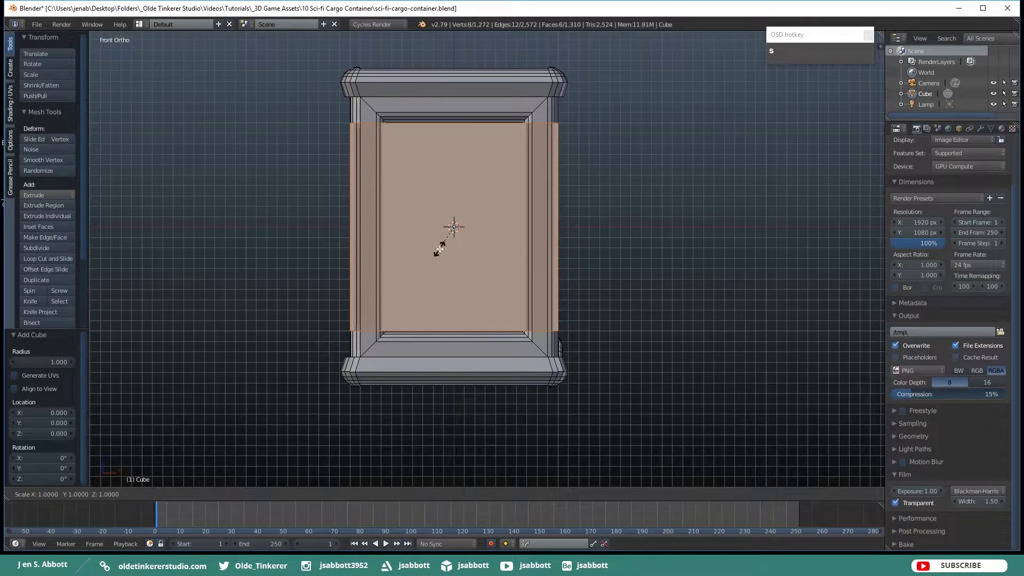
text(.2)
key(Return)
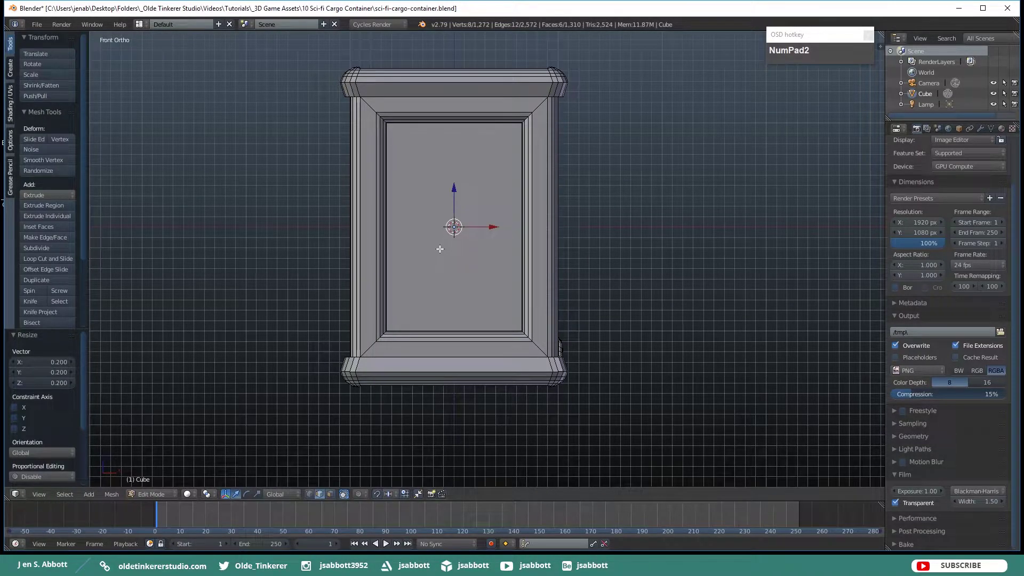
Move the small cube about -1.2 along Y in front of the front panel and scale it by 0.1 along Y.
middle_drag(549, 218, 470, 243)
drag(496, 215, 391, 241)
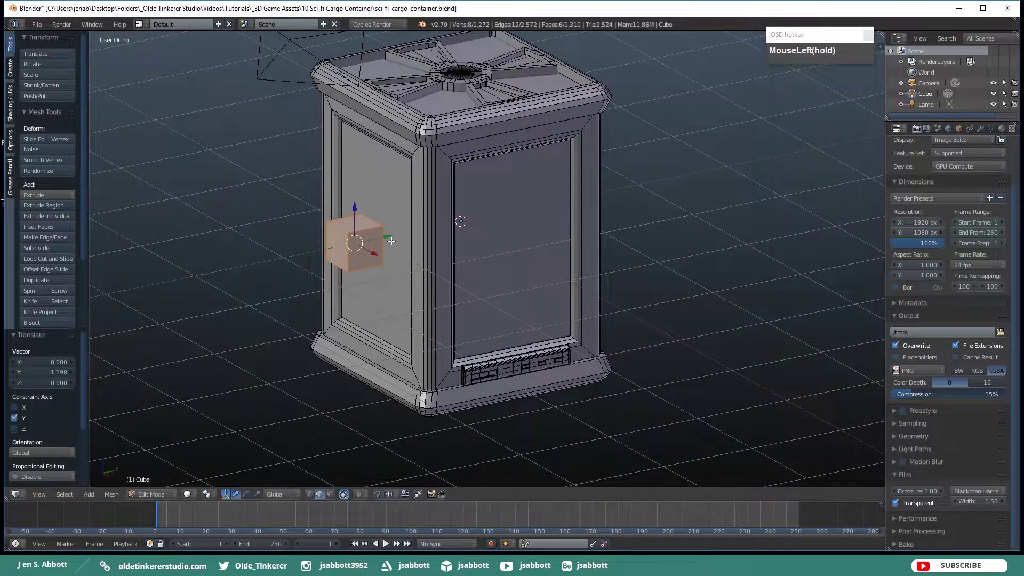
key(KP_1)
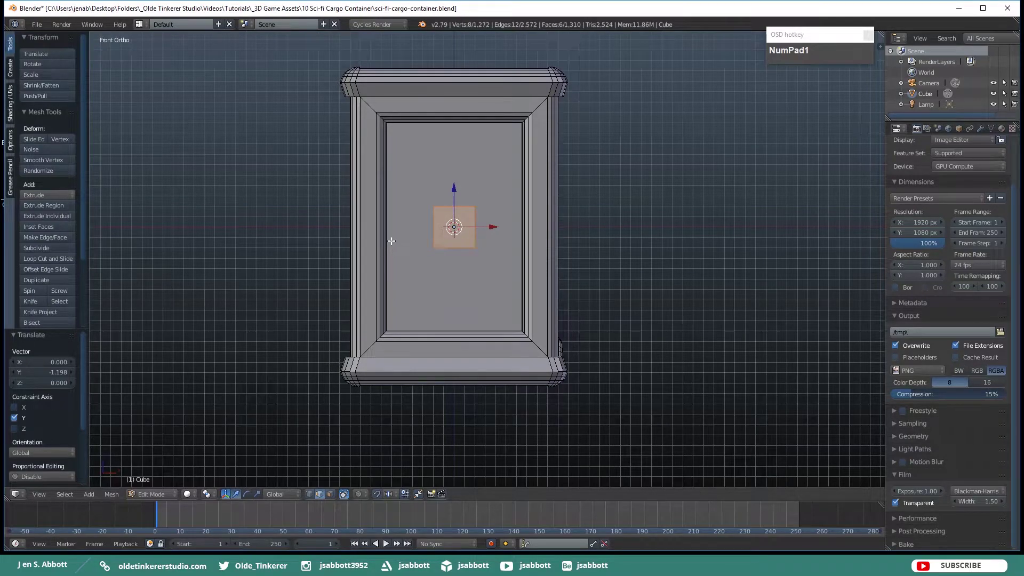
key(s)
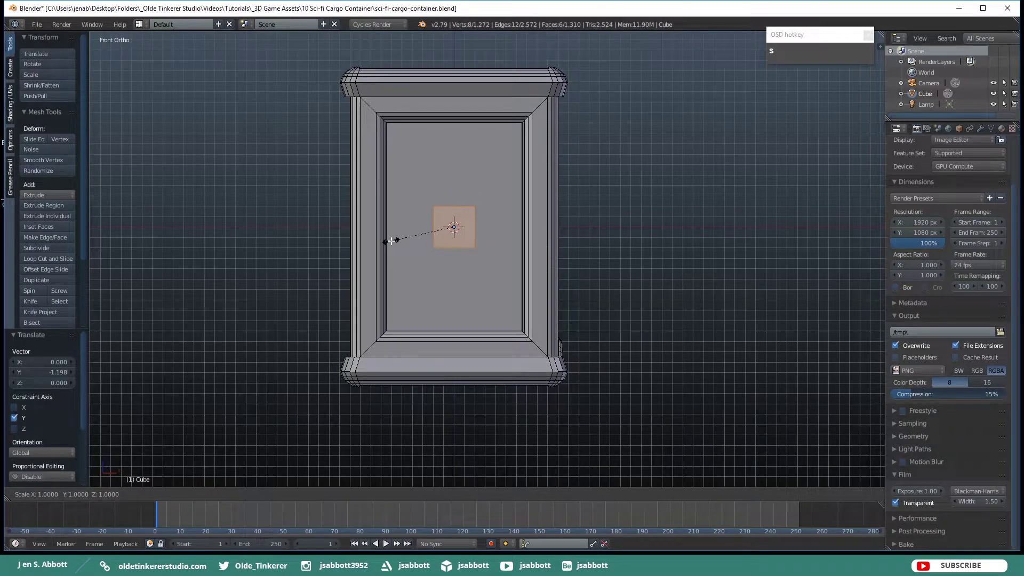
key(y)
key(KP_Decimal)
key(KP_1)
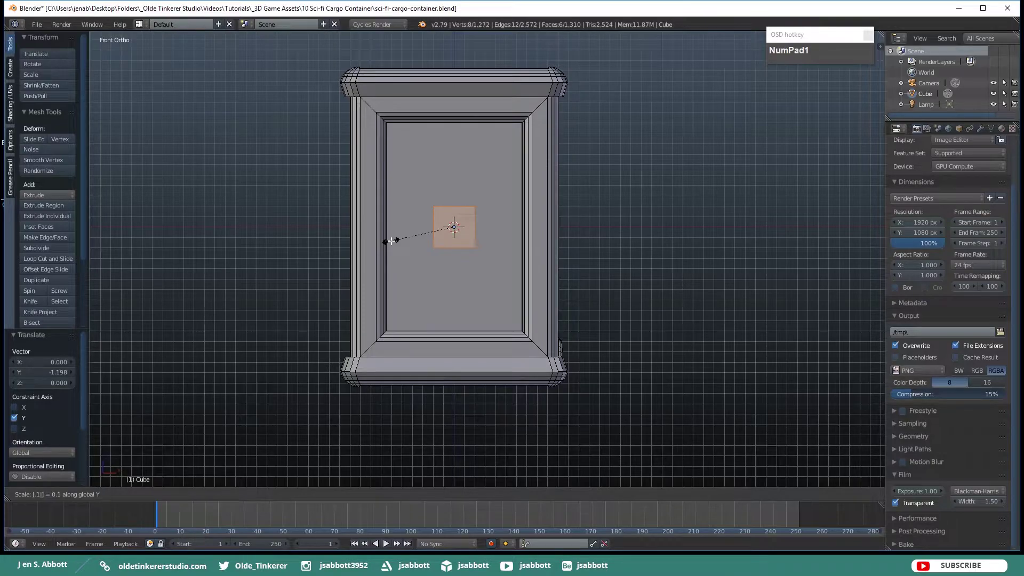
click(391, 241)
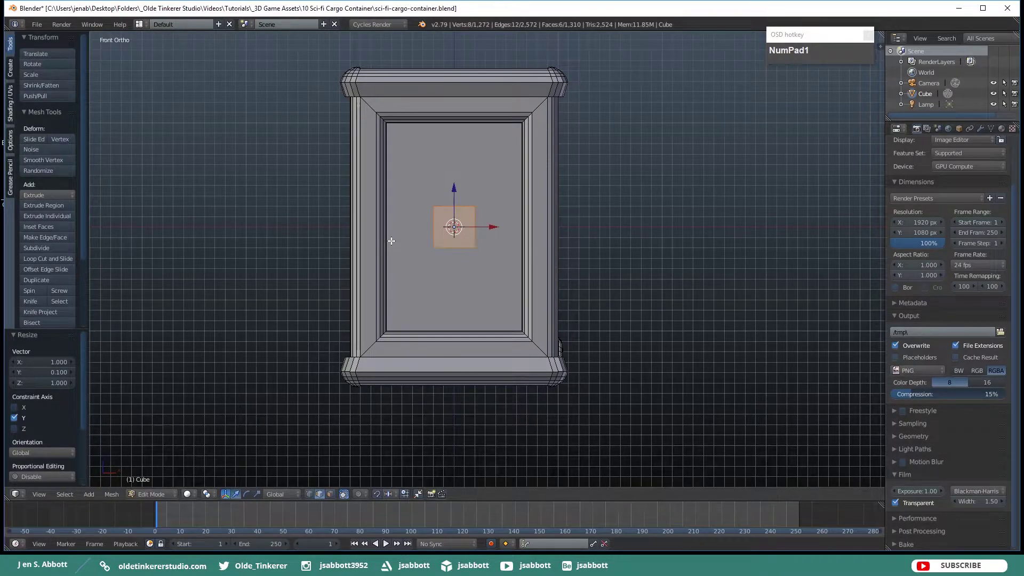
Move the flattened cube about 0.24 along Y against the front panel.
middle_drag(392, 241, 380, 248)
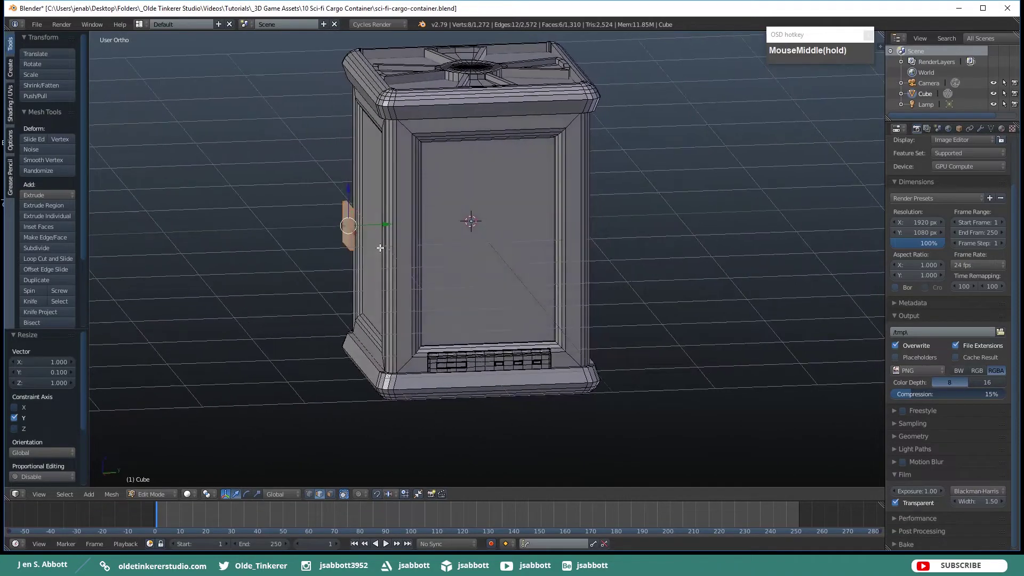
drag(385, 225, 412, 217)
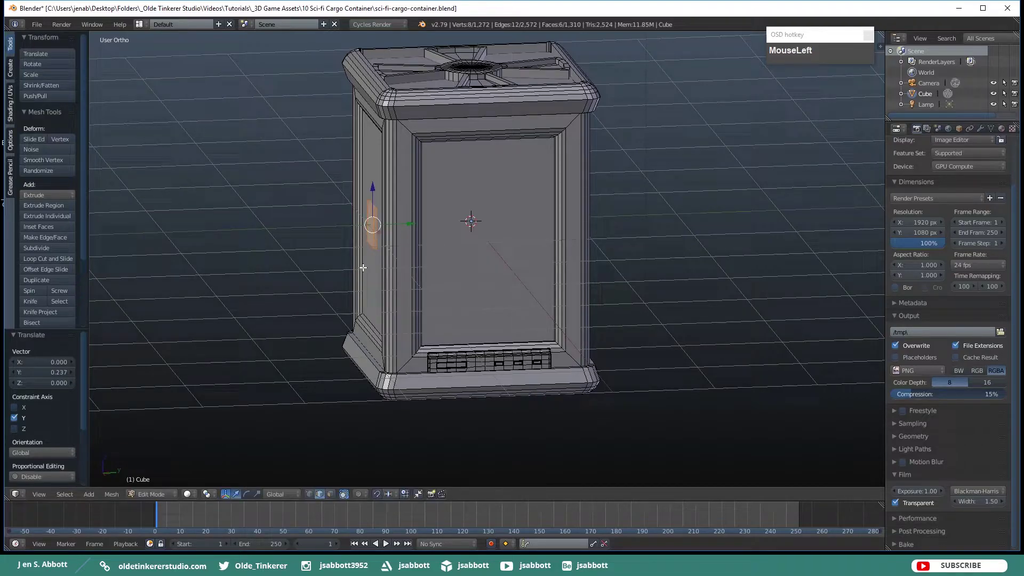
key(KP_1)
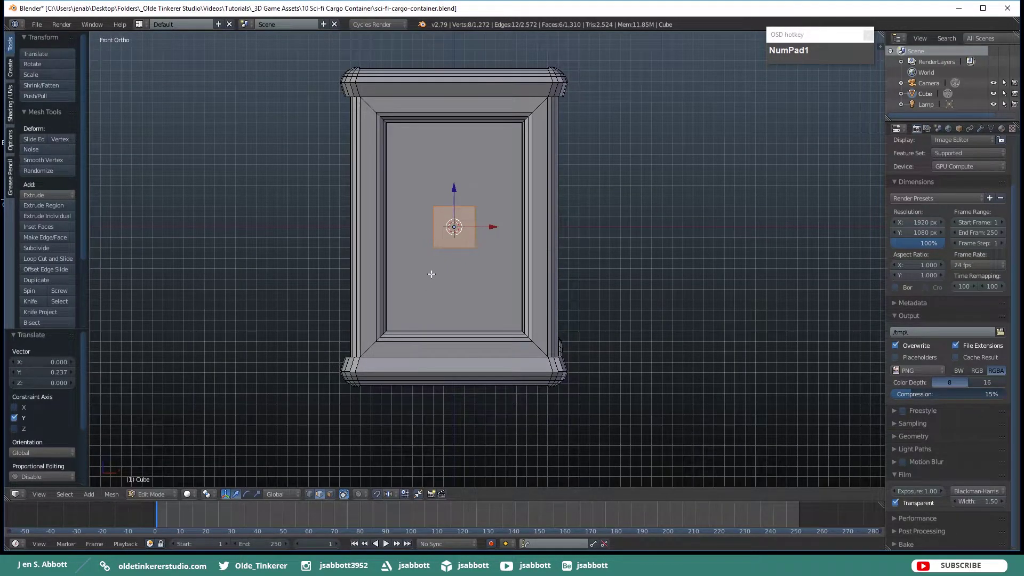
Add two horizontal loop cuts to the flattened cube and scale them apart by 2 along Z.
key(ctrl+r)
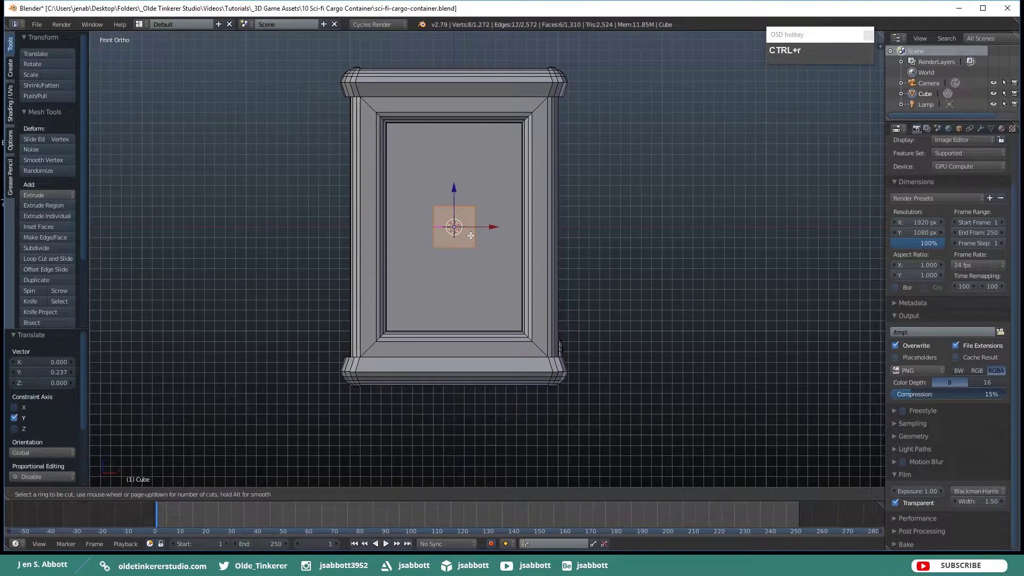
scroll(471, 236, up, 1)
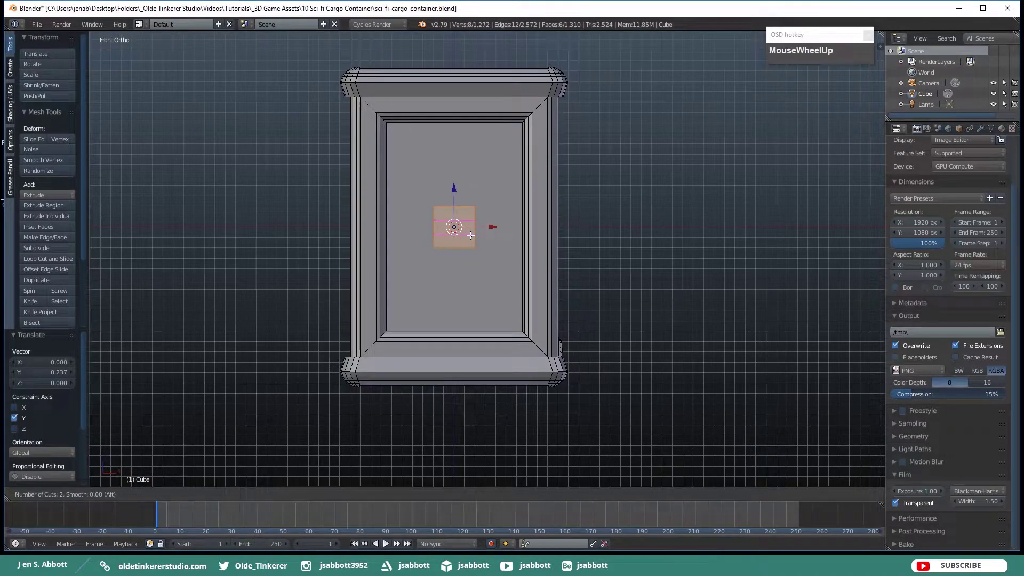
click(470, 235)
key(s)
key(z)
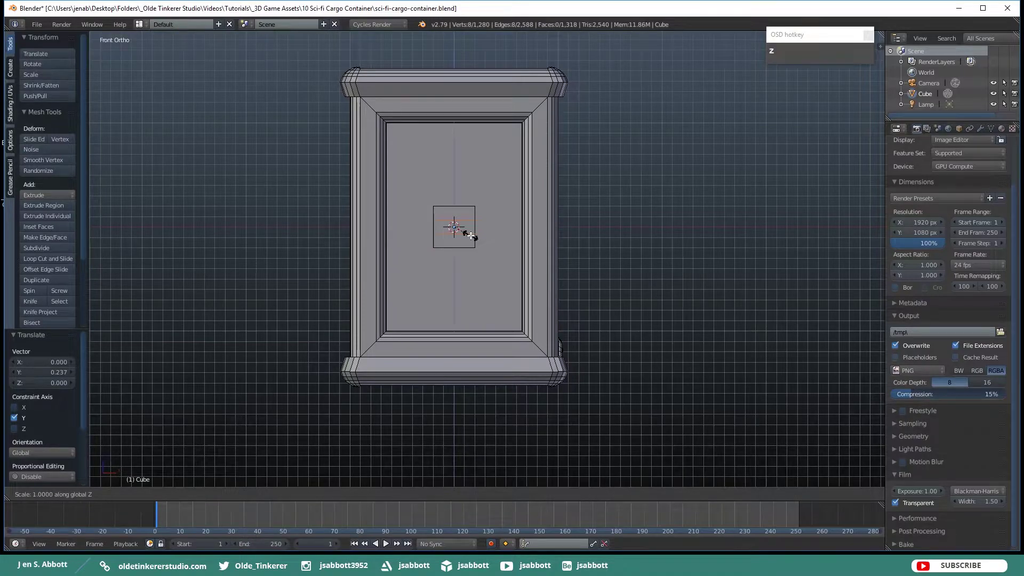
key(KP_2)
key(Return)
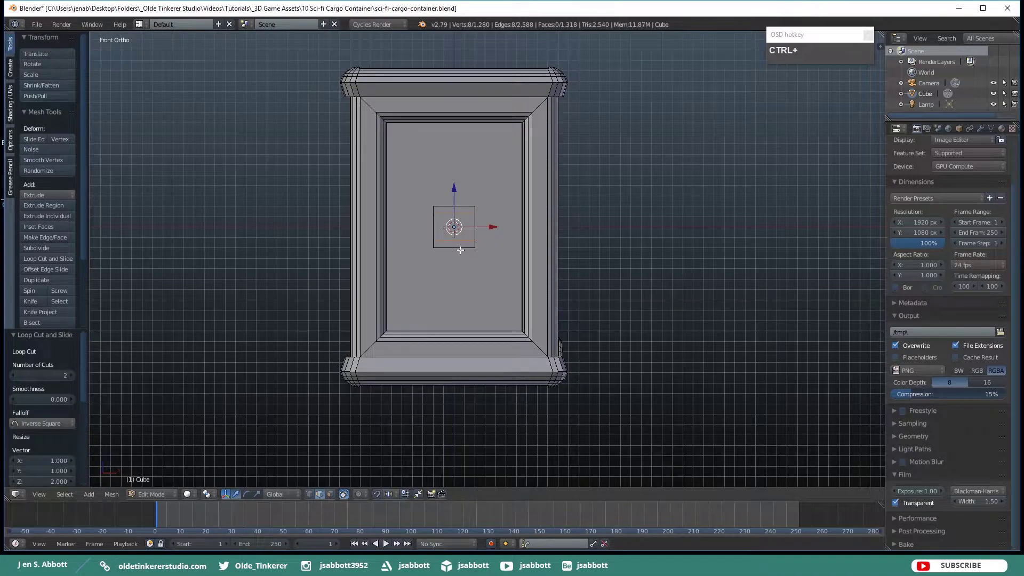
Add two vertical loop cuts to the flattened cube and scale them apart by 2 along X.
key(ctrl+r)
scroll(460, 250, up, 1)
click(461, 250)
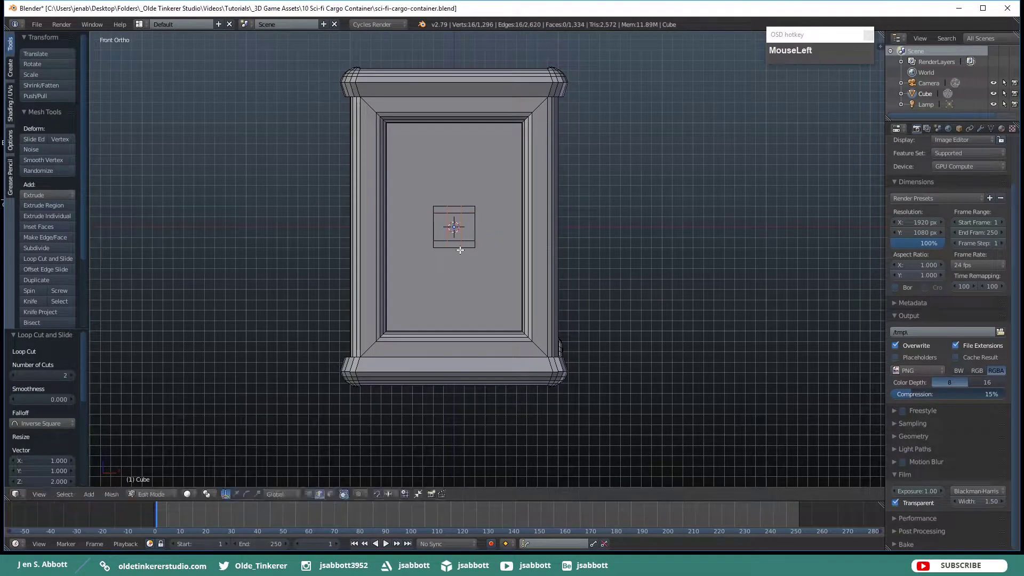
click(460, 250)
text(sx2)
key(Return)
Switch to face selection and select all linked faces of the flattened cube on the front panel.
key(ctrl+Tab)
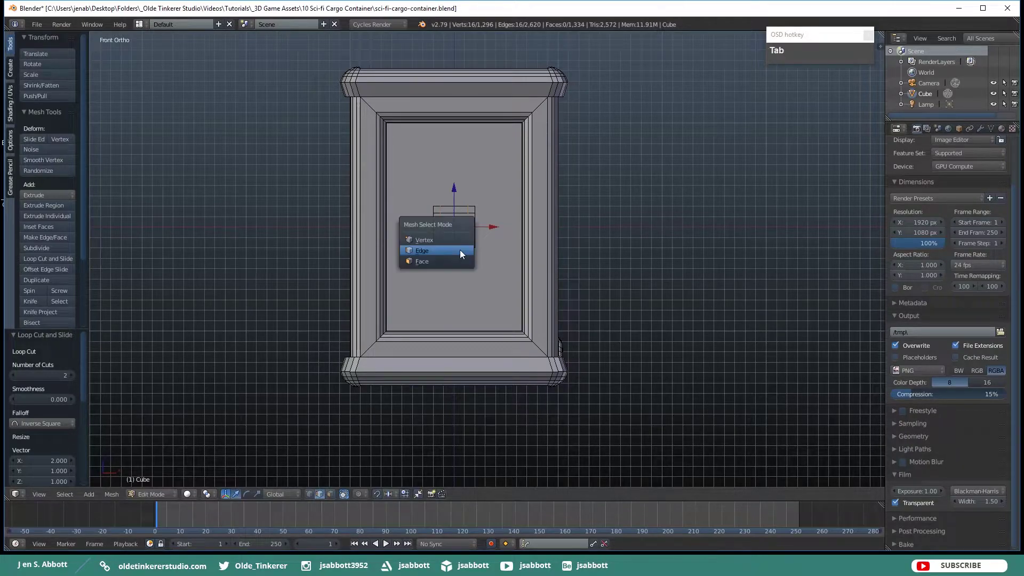
click(450, 261)
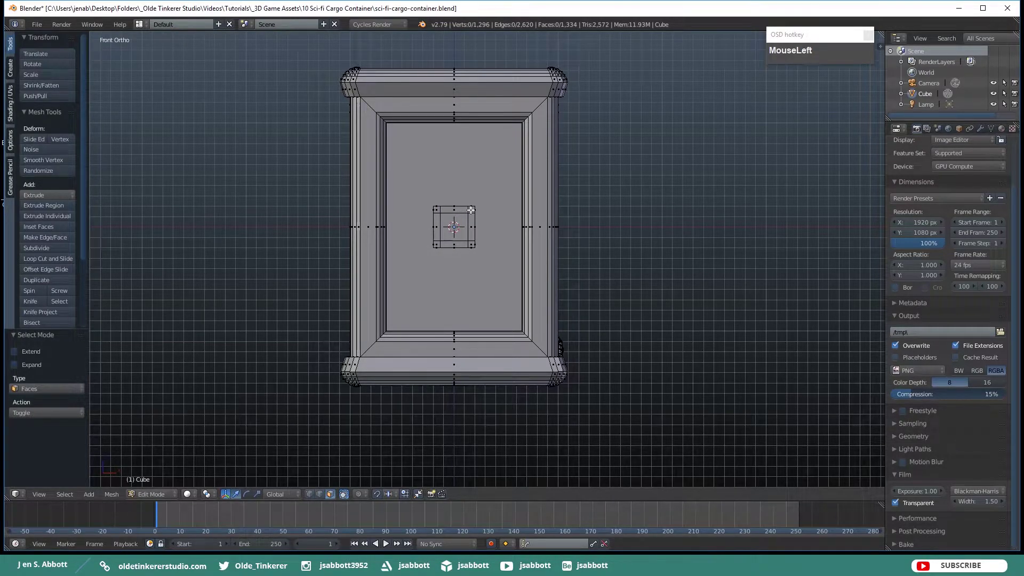
key(l)
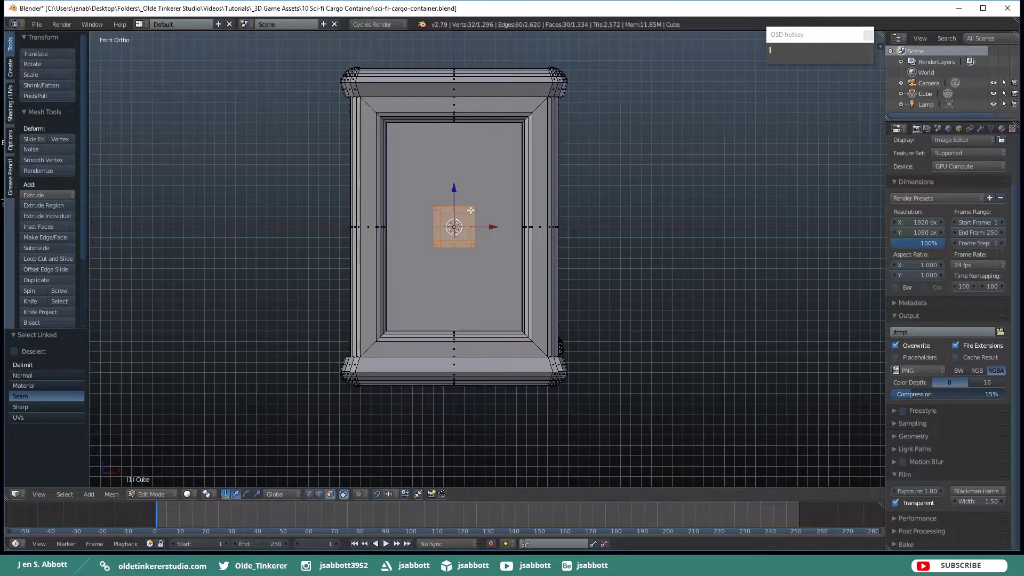
Rotate the flattened cube on the front panel 45° about the Y axis to form a diamond.
key(r)
key(y)
key(KP_4)
key(KP_5)
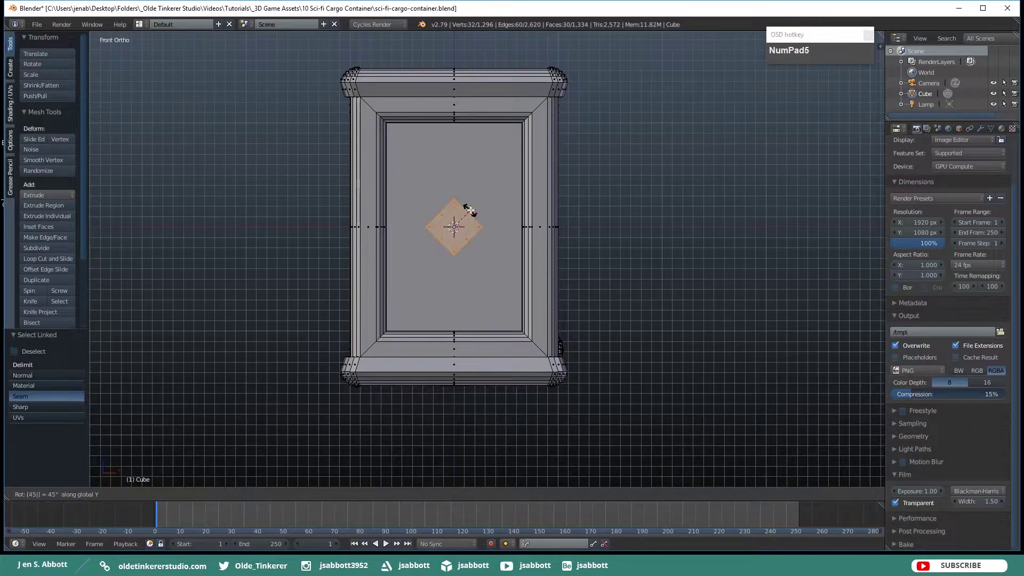
key(Return)
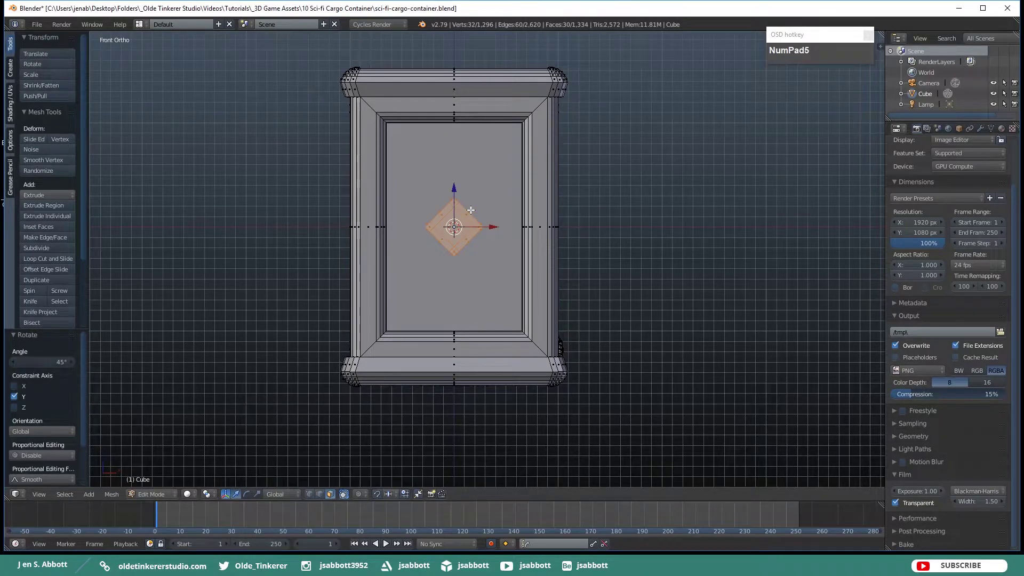
Select the two outer side faces at the diamond's upper corner and extrude them upward about 0.67.
middle_drag(468, 197, 453, 234)
scroll(453, 235, up, 3)
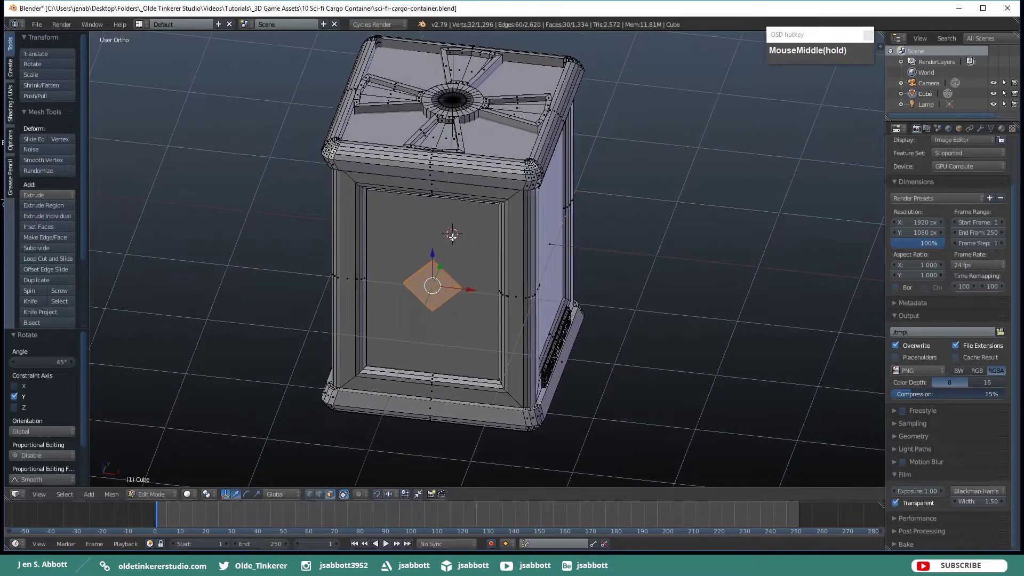
key(a)
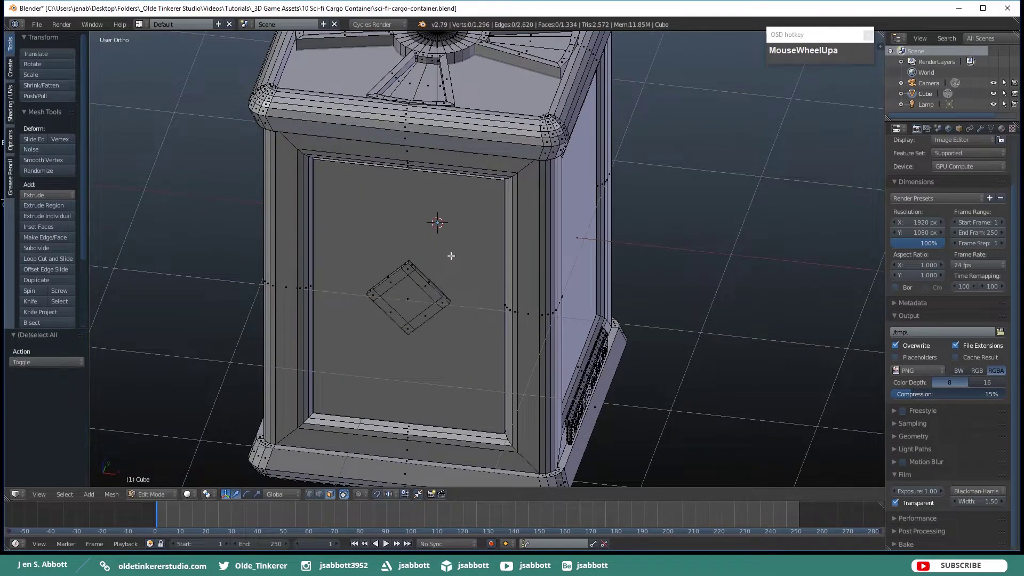
right_click(411, 264)
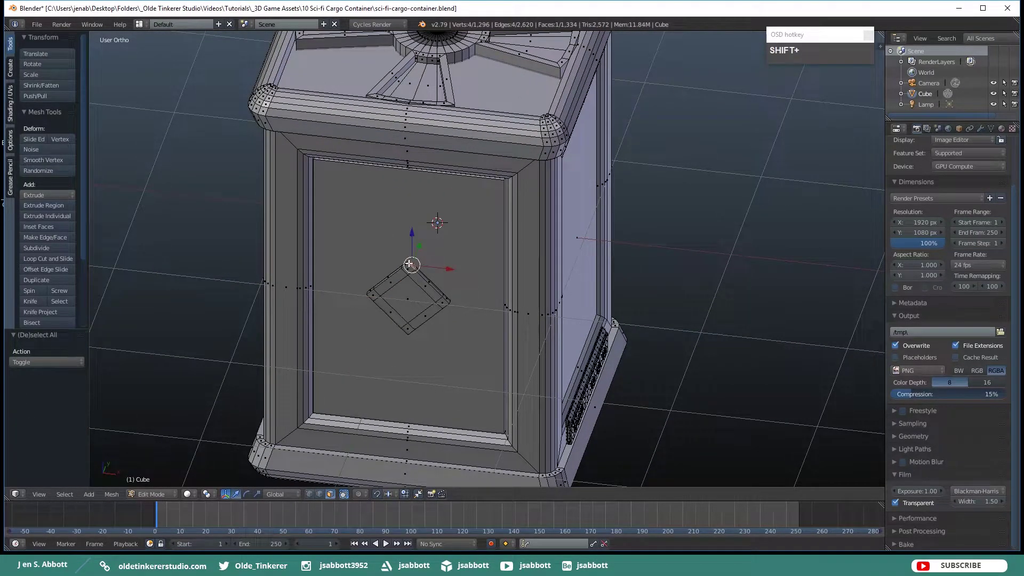
shift+right_click(406, 264)
key(KP_1)
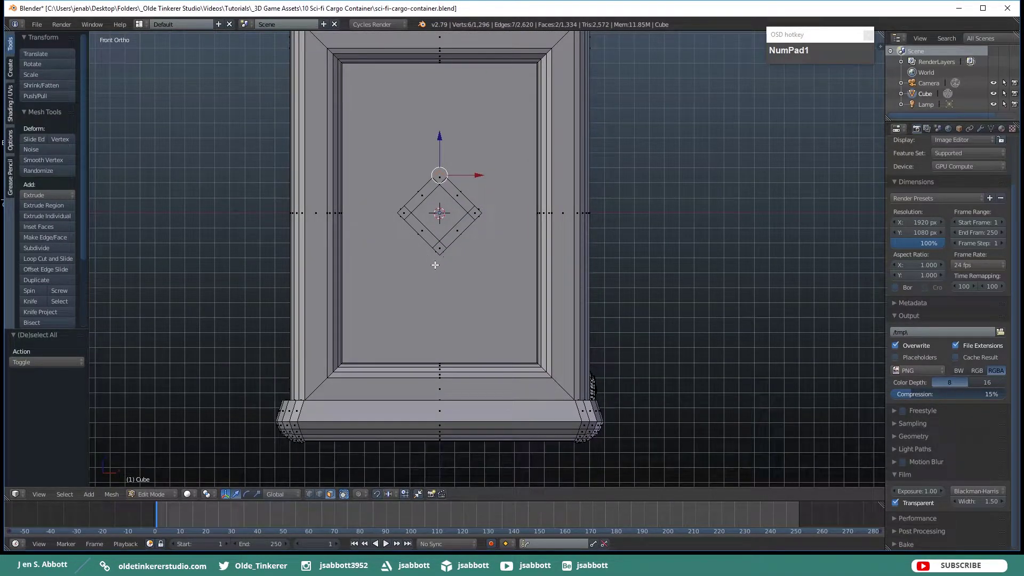
shift+middle_drag(444, 175, 443, 206)
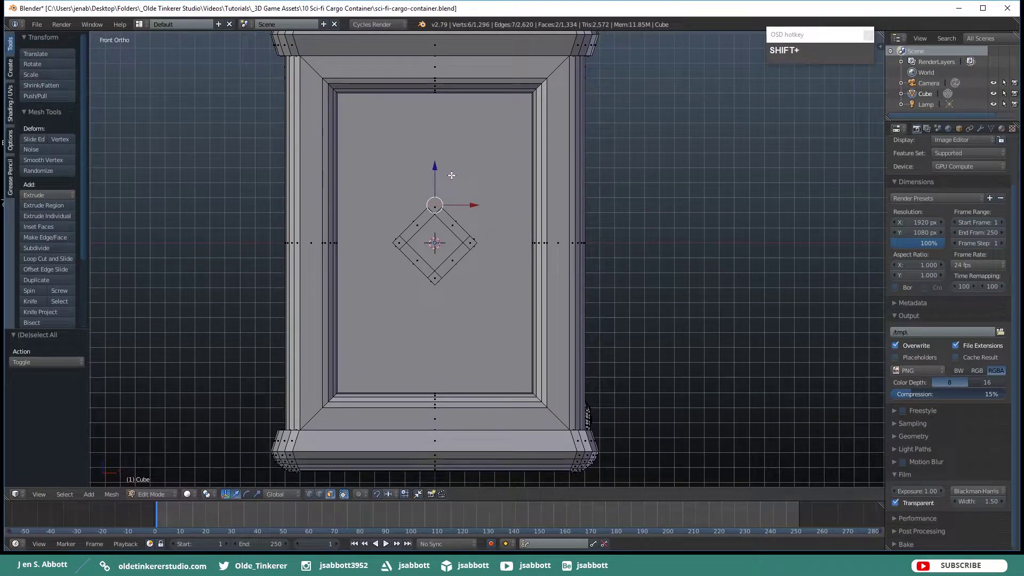
key(e)
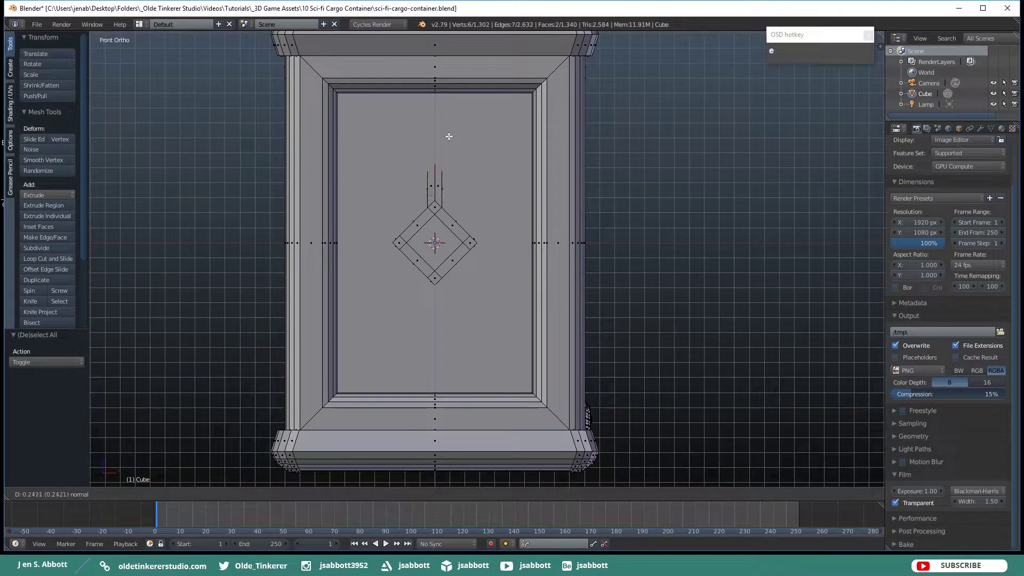
click(449, 76)
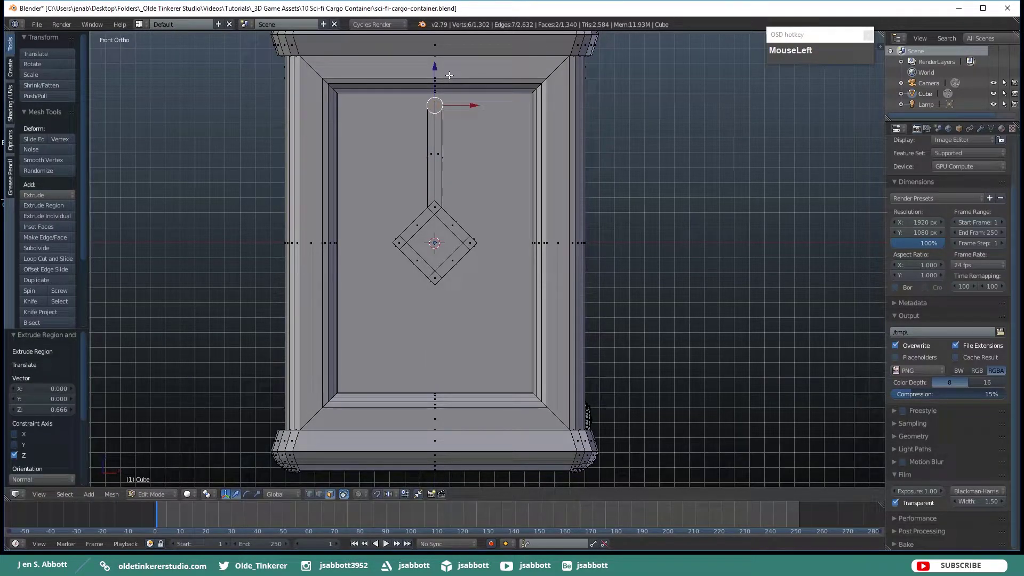
Flatten the upper bar's end by scaling it to 0 along Z and move it about 0.23 up into the frame.
key(s)
key(z)
key(KP_0)
click(449, 76)
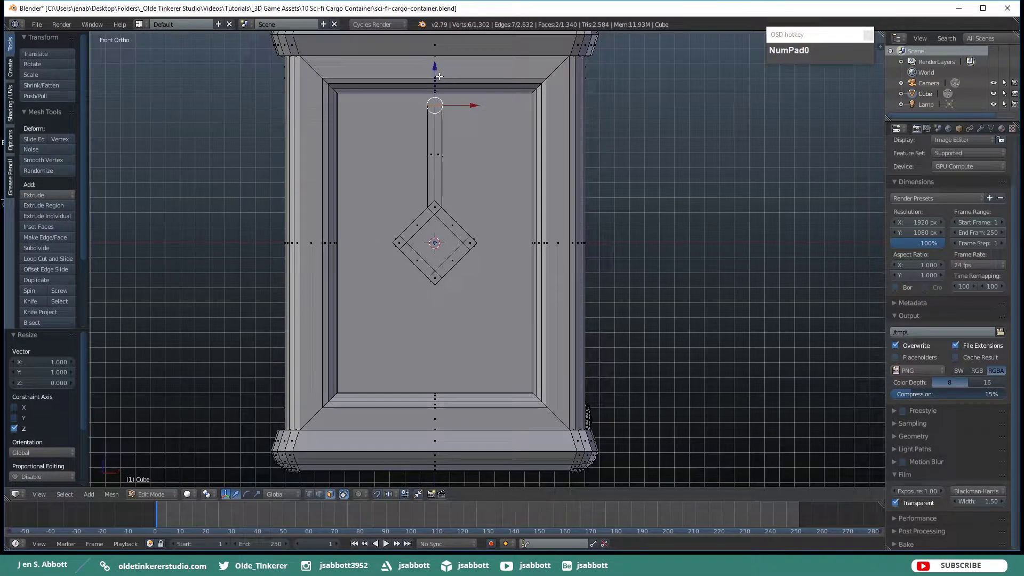
drag(434, 68, 441, 33)
mouse_move(478, 119)
middle_down()
mouse_move(385, 140)
mouse_move(476, 120)
middle_up()
key(KP_1)
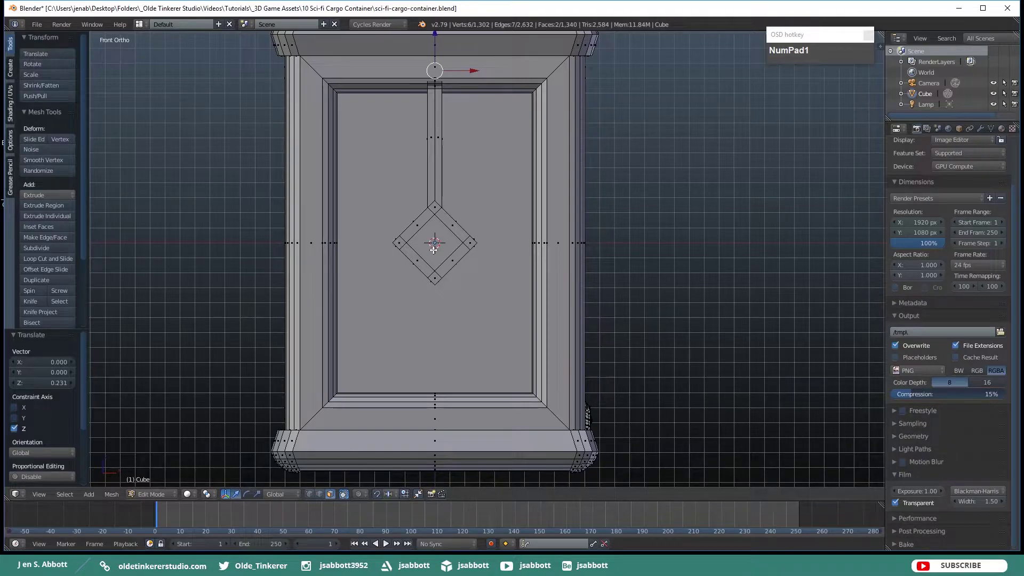
Select the two outer side faces at the diamond's lower corner and extrude them downward toward the panel frame.
middle_drag(465, 272, 445, 231)
right_click(434, 222)
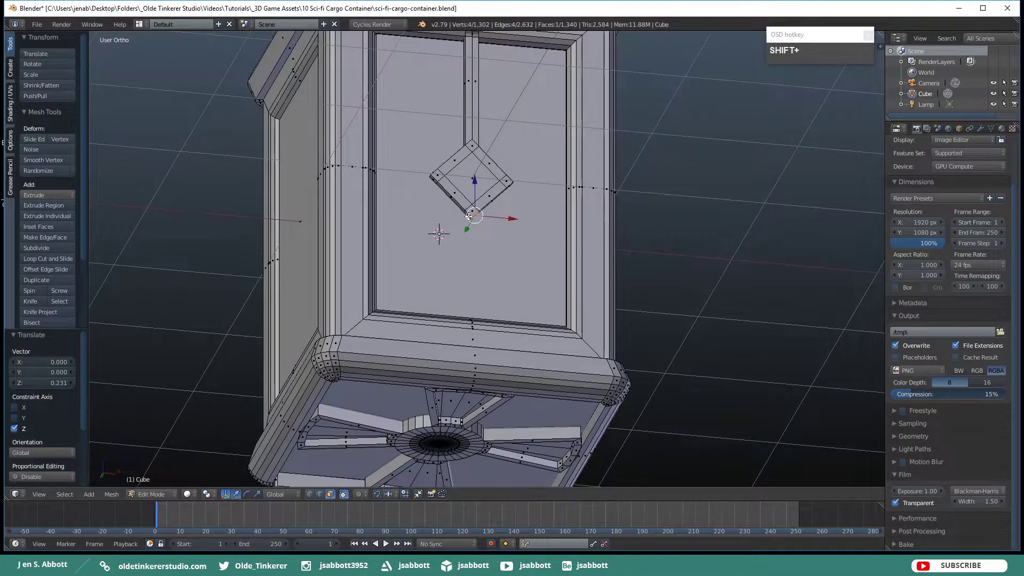
key(KP_1)
key(e)
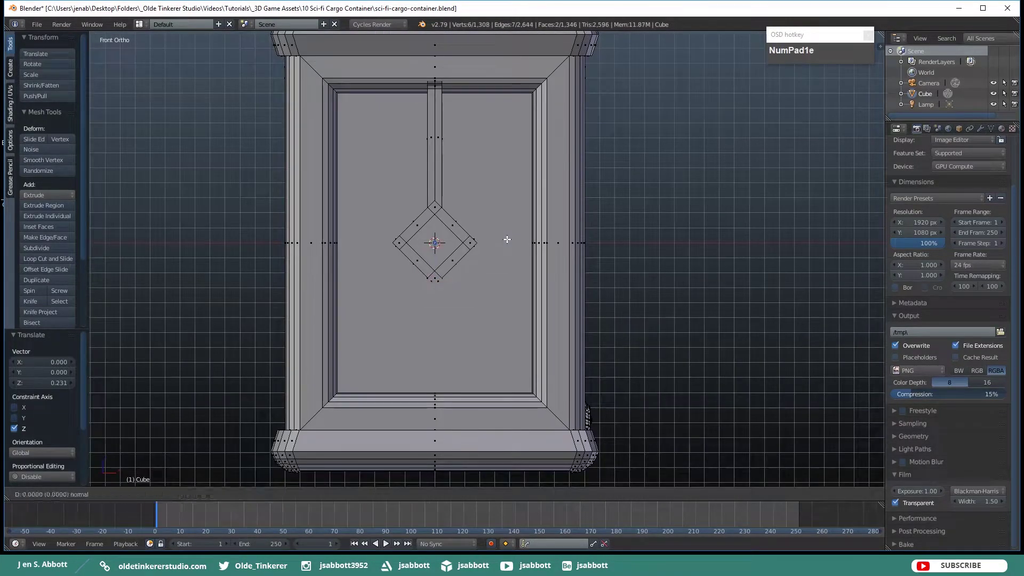
click(502, 336)
Flatten the lower bar's end by scaling it to 0 along Z and move it about 0.24 down into the frame.
key(s)
key(z)
key(KP_0)
key(Return)
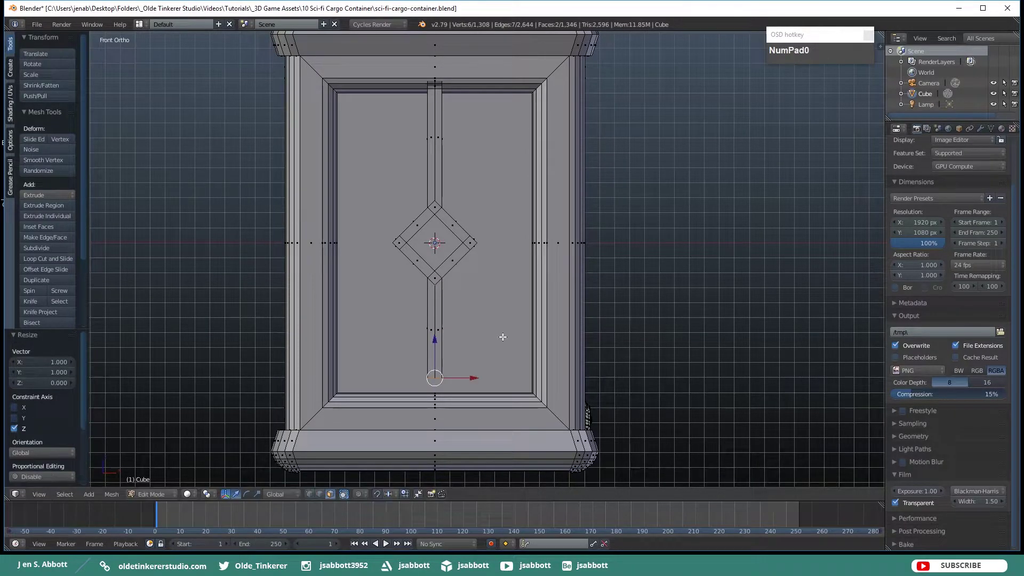
drag(434, 339, 432, 375)
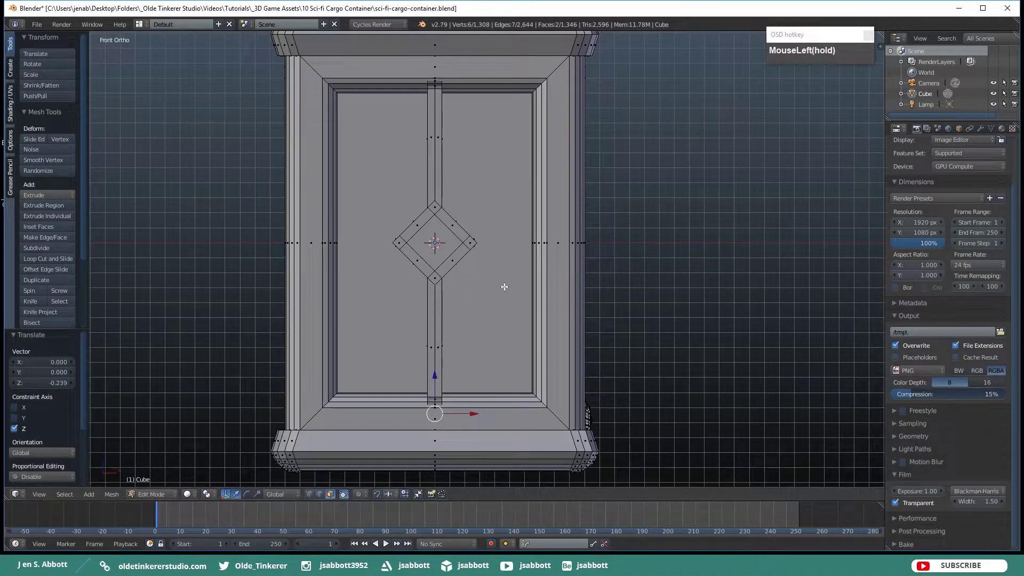
key(a)
Select the two outer side faces at the diamond's +X corner and extrude them along X toward the panel frame.
middle_drag(501, 286, 385, 248)
right_click(388, 281)
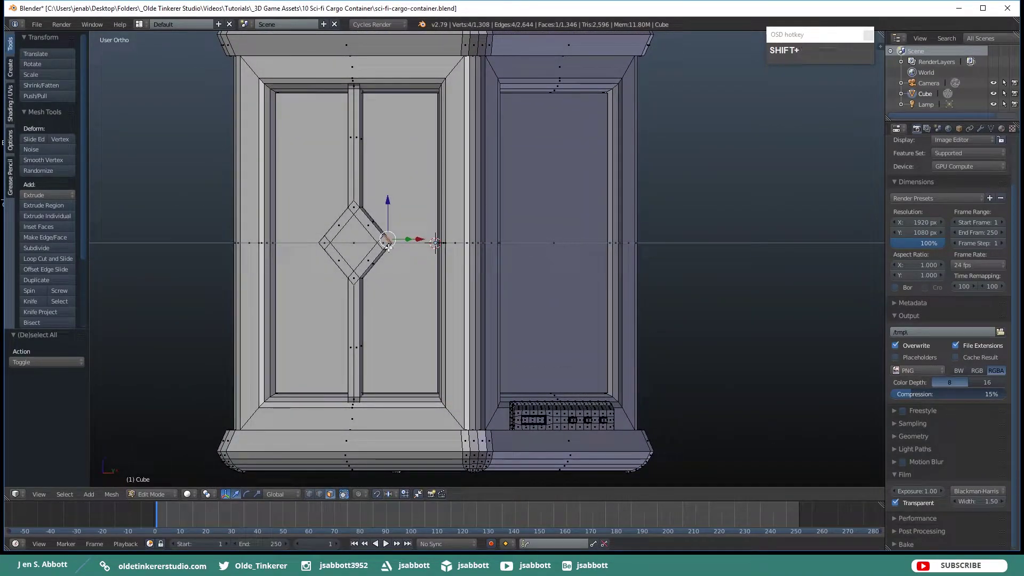
shift+right_click(388, 247)
key(KP_1)
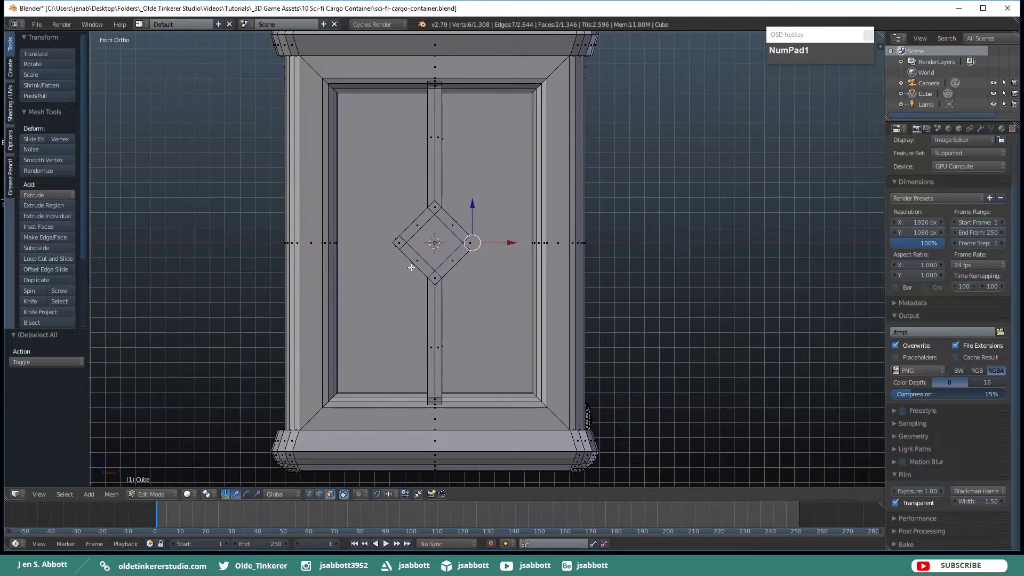
key(e)
key(x)
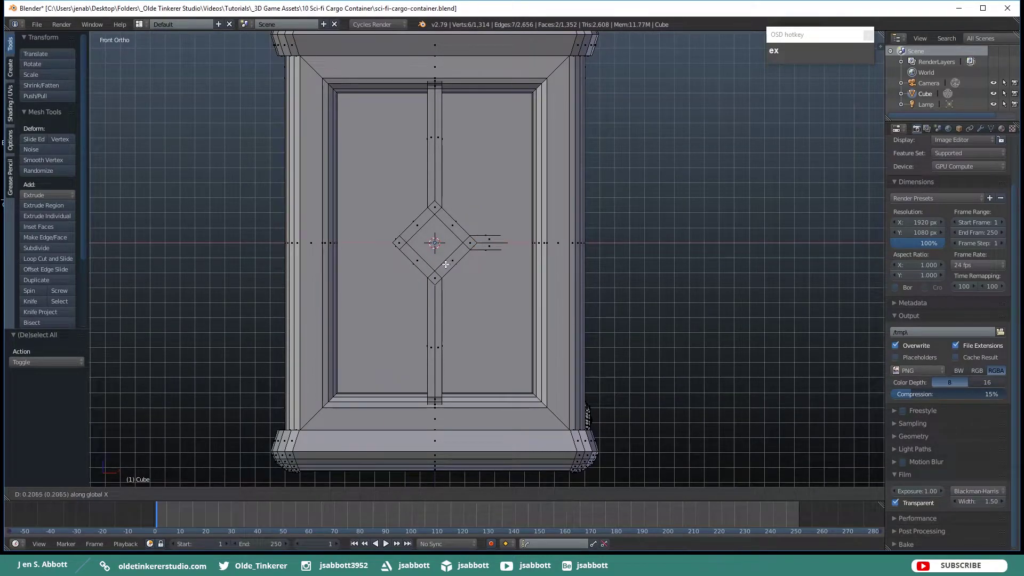
click(462, 264)
Flatten the +X bar's end by scaling it to 0 along X and move it outward into the frame.
key(s)
key(x)
key(KP_0)
key(Return)
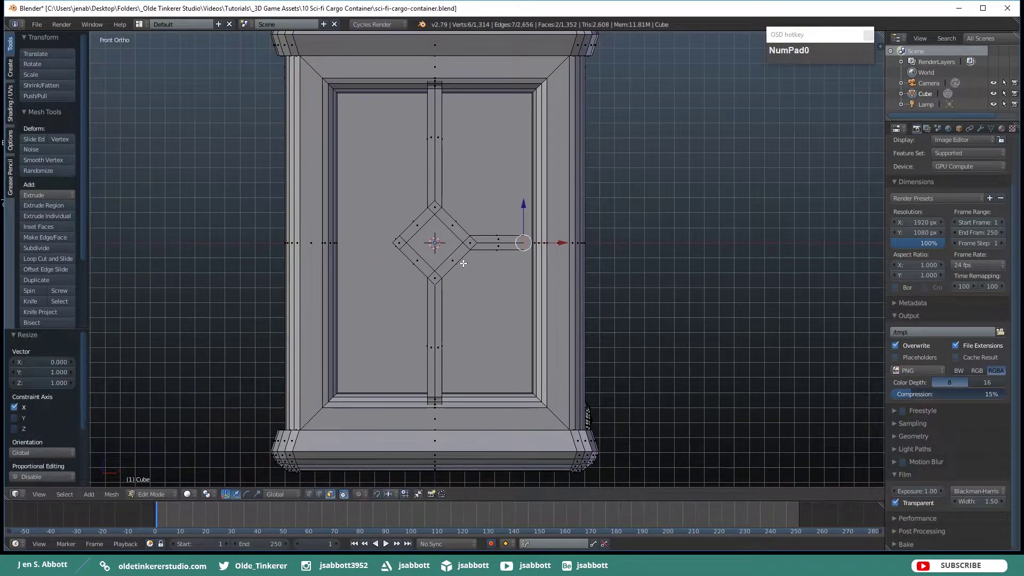
drag(562, 243, 588, 238)
key(a)
Select the two outer side faces at the diamond's -X corner and extrude them about -0.36 along X.
middle_drag(385, 271, 458, 286)
right_click(556, 270)
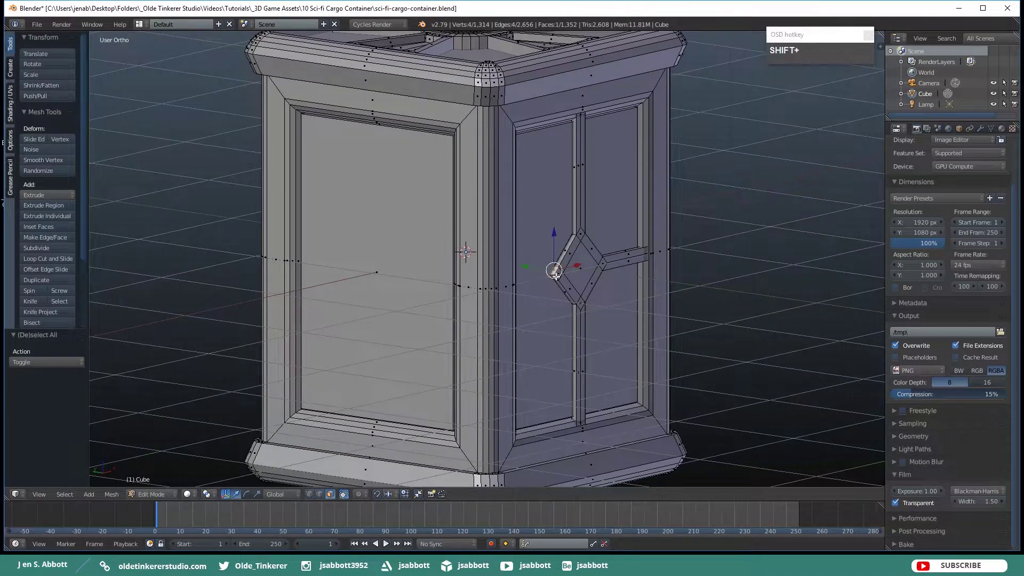
shift+right_click(557, 274)
key(KP_1)
key(e)
key(x)
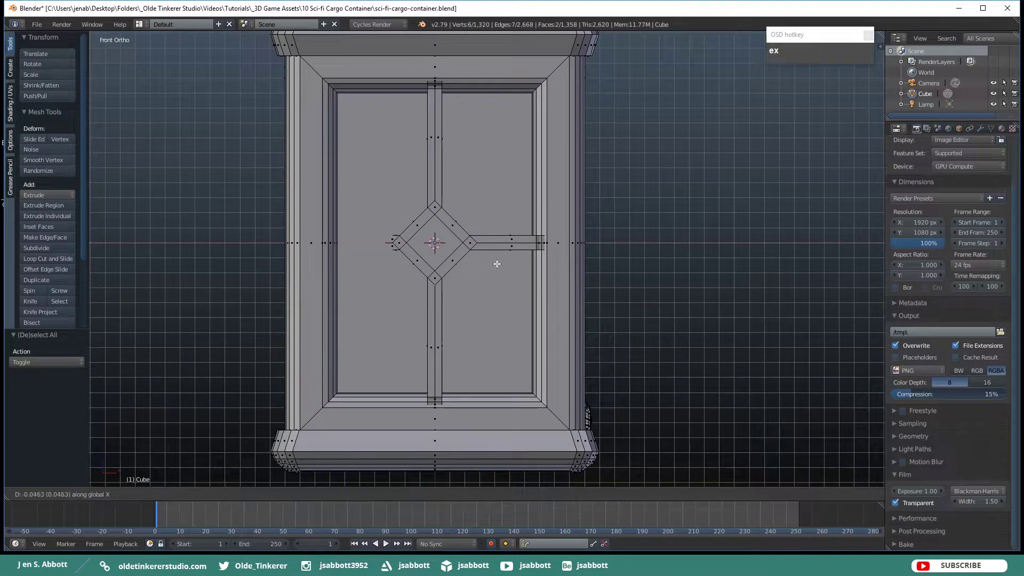
click(455, 271)
Flatten the -X bar's end by scaling it to 0 along X and move it about -0.18 along X into the frame.
key(s)
key(x)
key(KP_0)
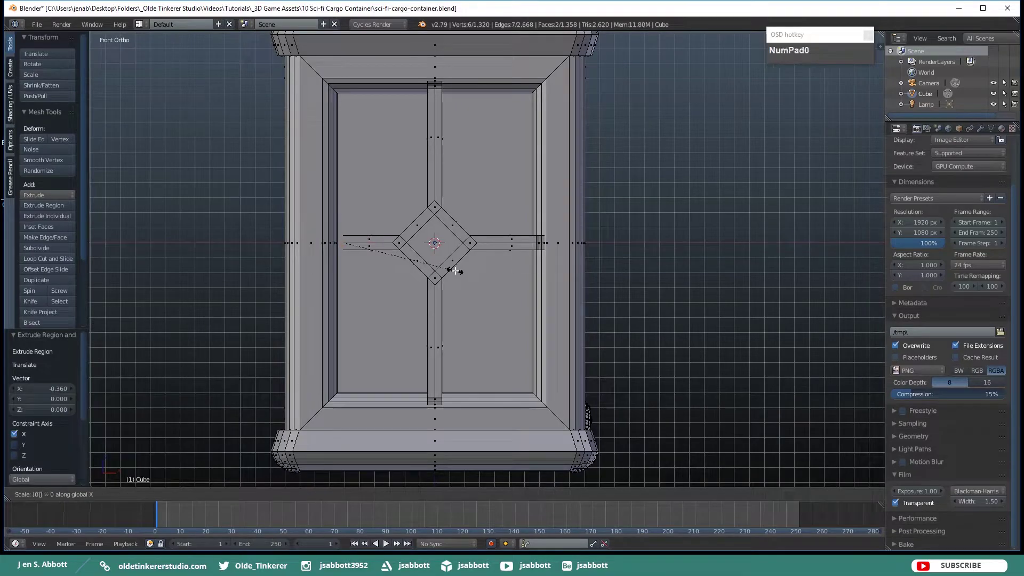
key(Return)
drag(383, 243, 358, 244)
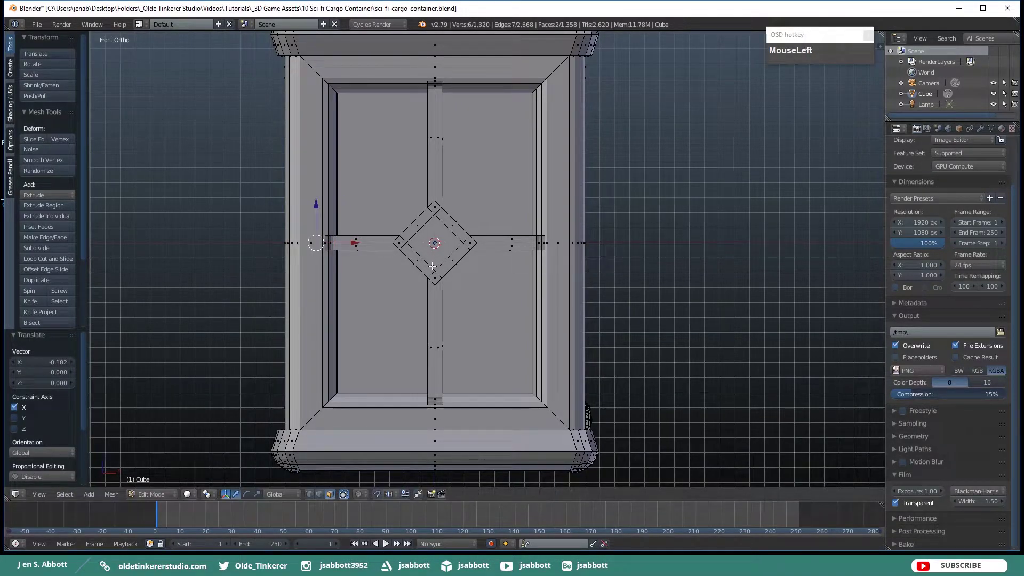
key(a)
Select the whole linked diamond cross brace, duplicate it and move the copy along Y to the rear panel.
click(432, 273)
key(l)
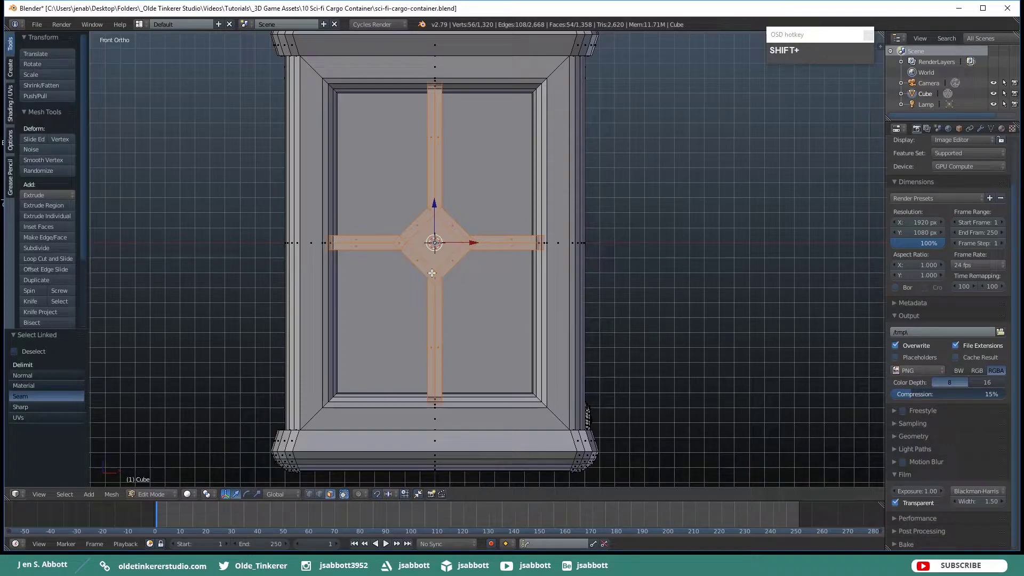
key(shift+d)
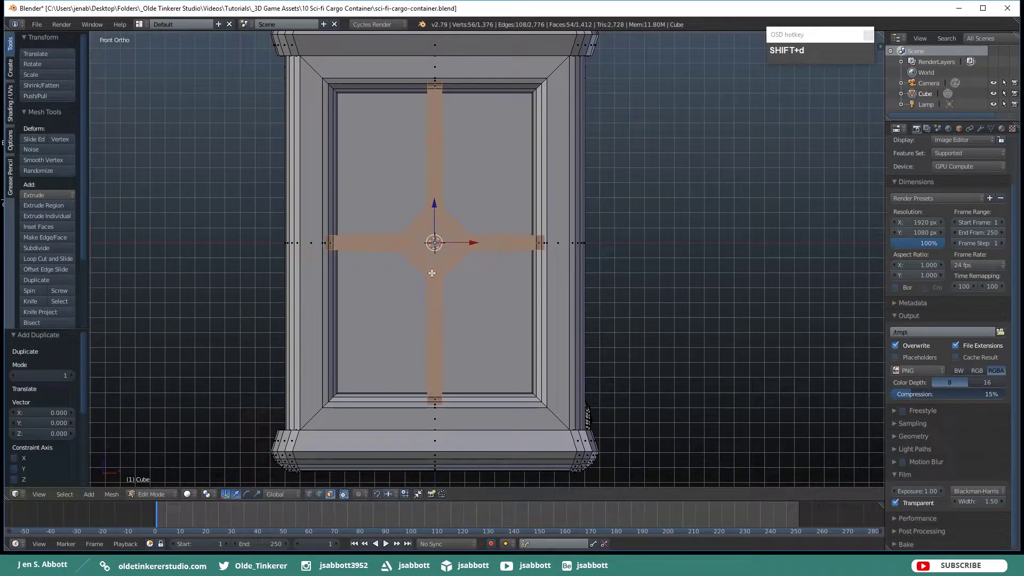
key(KP_3)
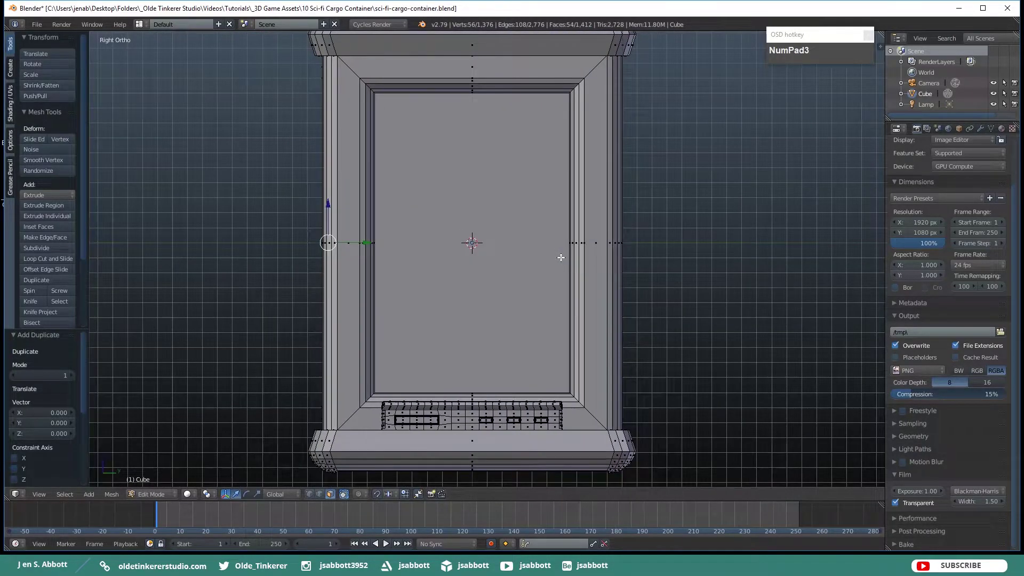
drag(368, 242, 692, 247)
Fine-tune the duplicated brace's position on the rear panel by about 0.004 along Y.
middle_drag(542, 240, 586, 256)
drag(652, 246, 645, 248)
middle_drag(632, 252, 708, 259)
scroll(668, 258, up, 1)
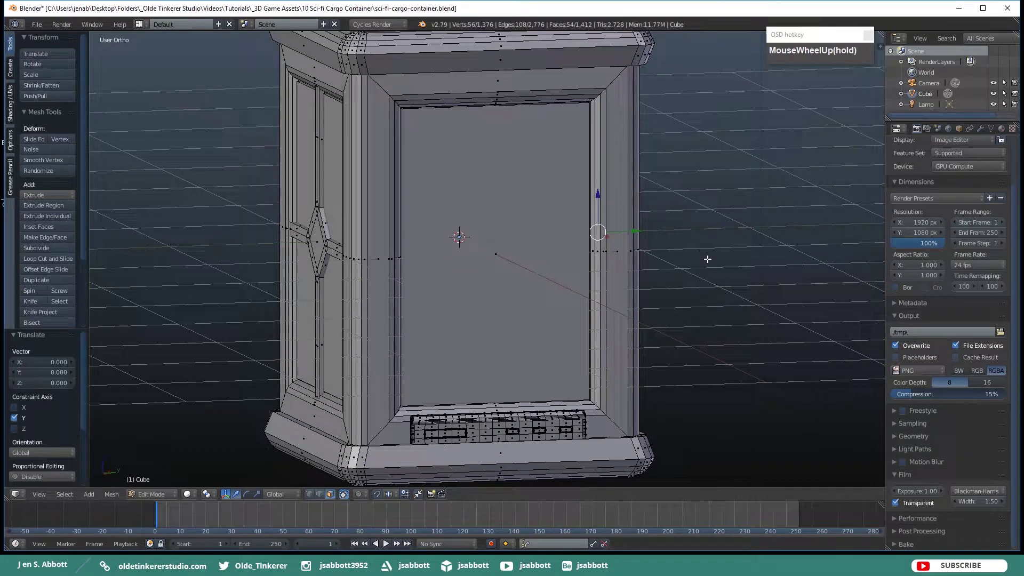
middle_drag(686, 262, 670, 259)
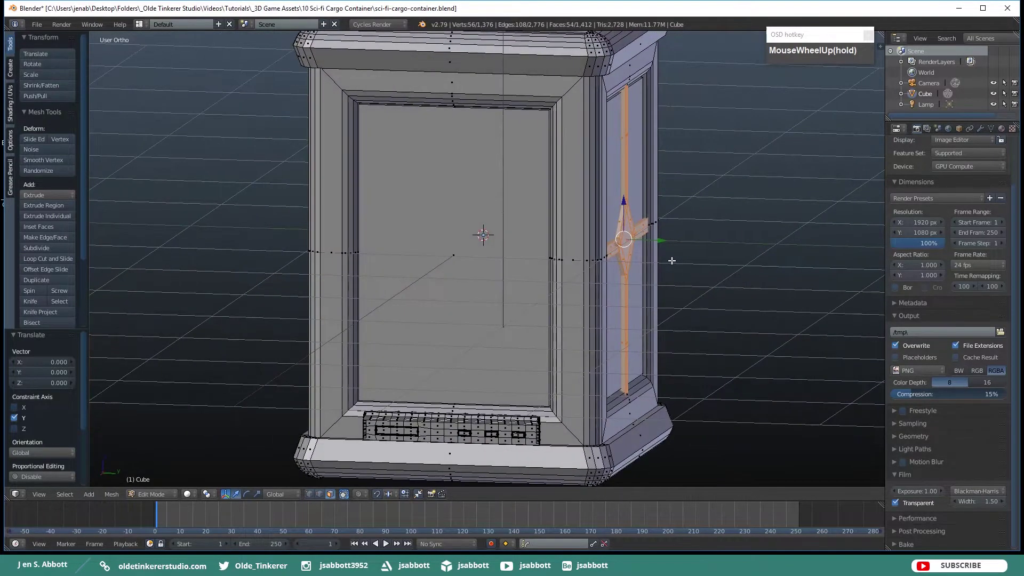
drag(662, 241, 663, 241)
Add the linked front brace to the selected rear brace and duplicate both in place.
middle_drag(391, 221, 415, 240)
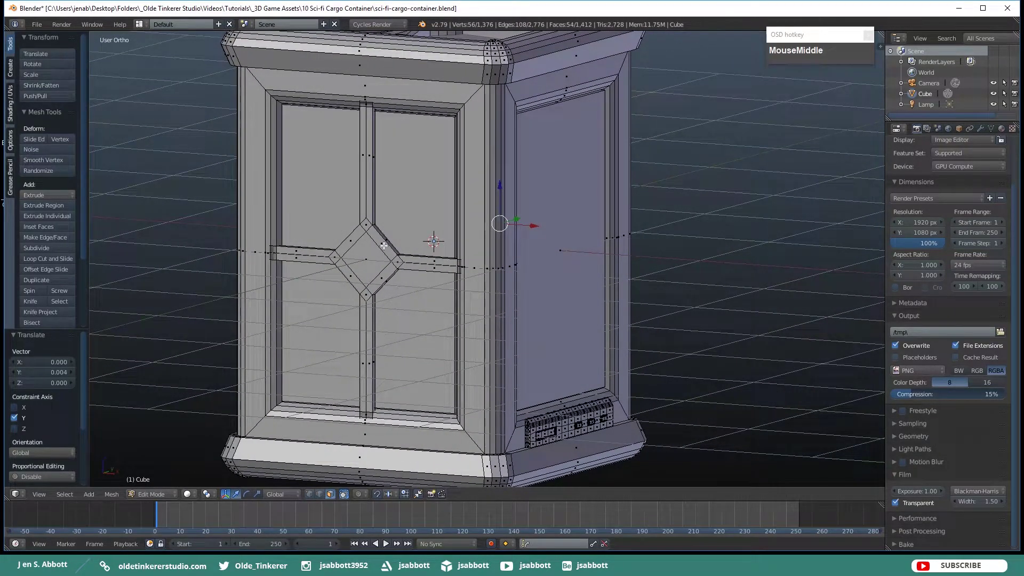
key(l)
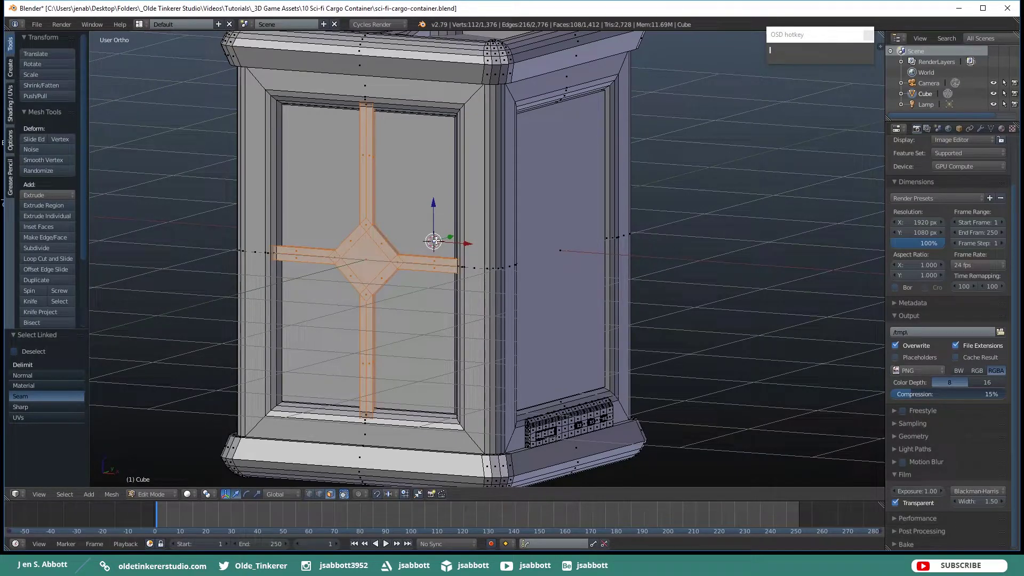
key(KP_1)
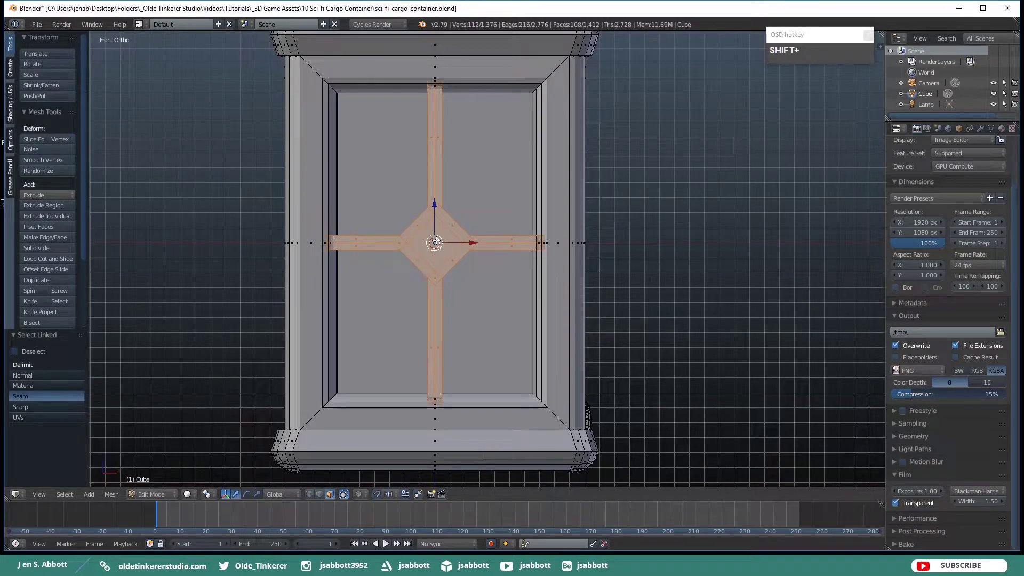
key(shift+s)
key(shift+d)
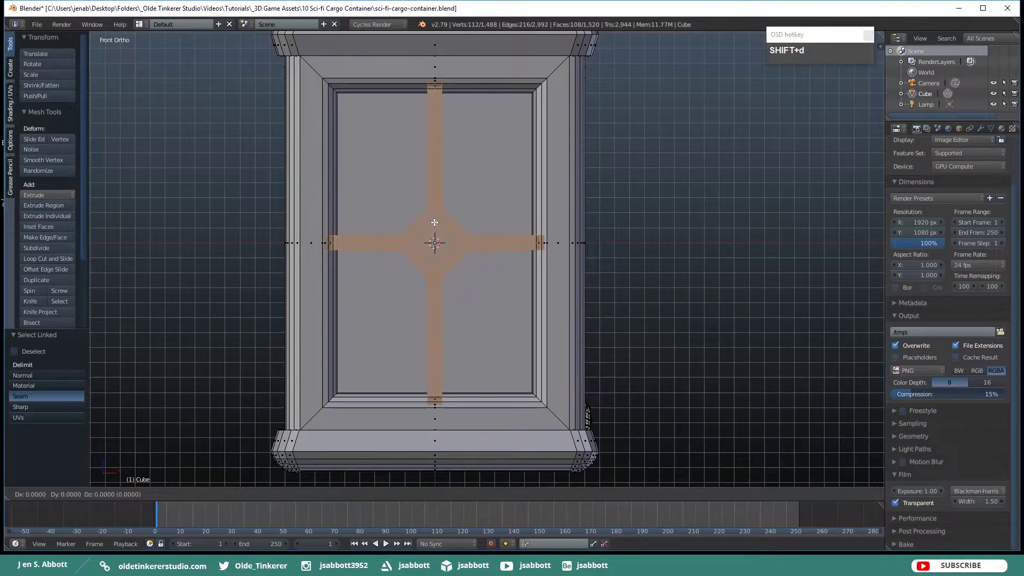
right_click(435, 222)
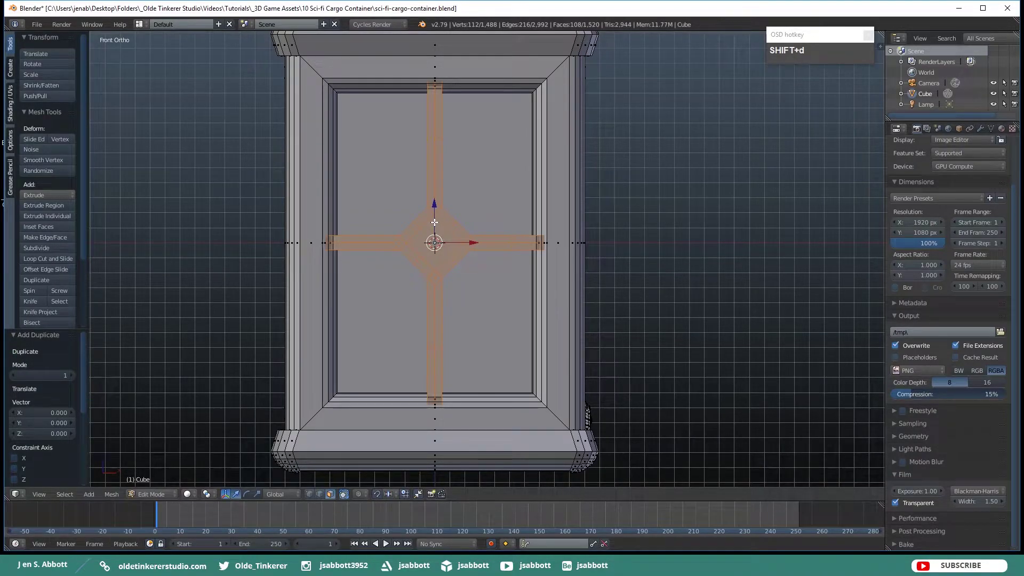
Rotate the duplicated pair of braces 90° about the Z axis onto the two remaining side panels.
key(r)
key(z)
key(KP_9)
key(KP_0)
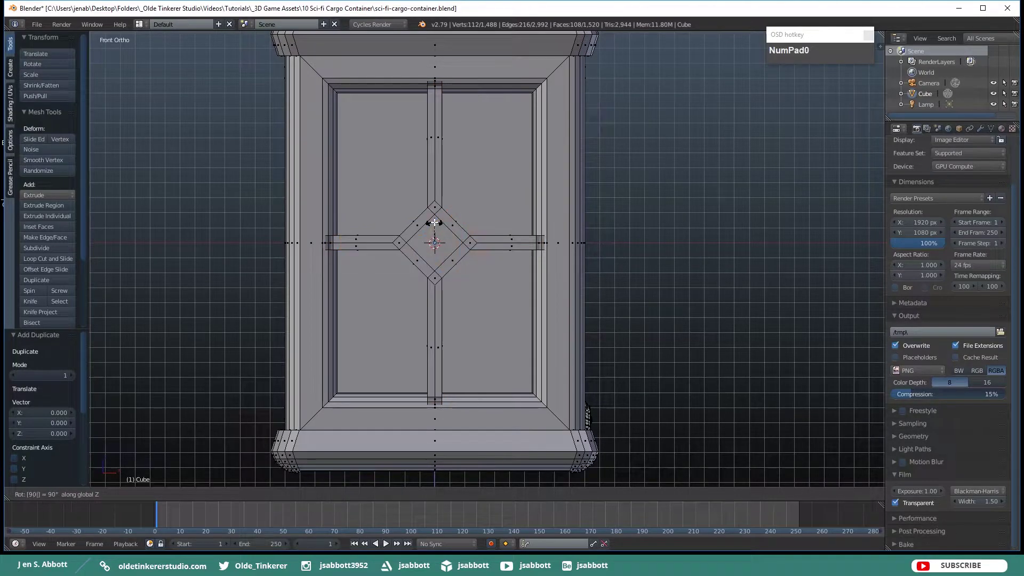
click(434, 223)
middle_drag(574, 189, 516, 195)
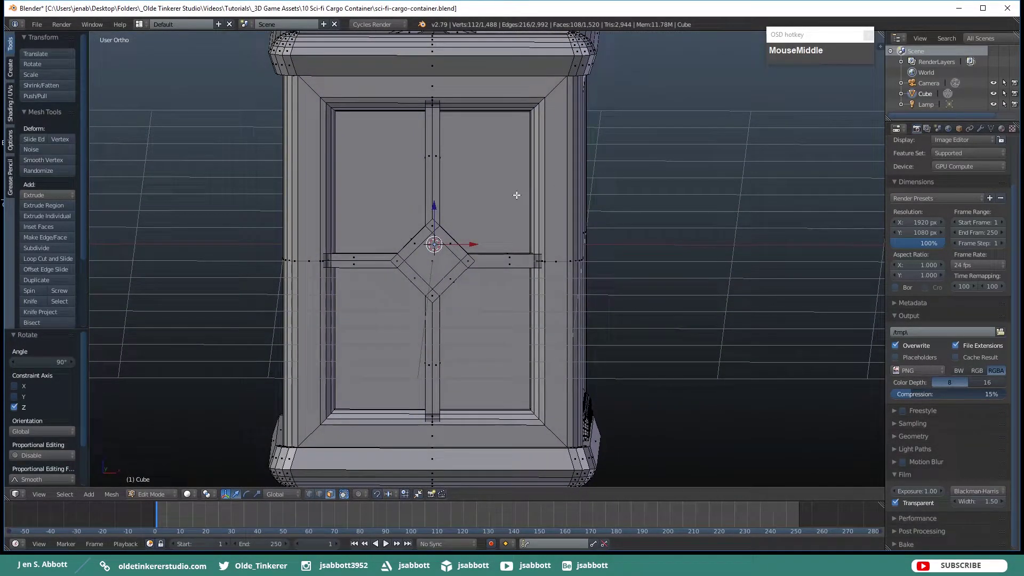
Clear the selection and add two evenly spaced edge loops around the front panel's outer frame, without sliding them.
key(KP_1)
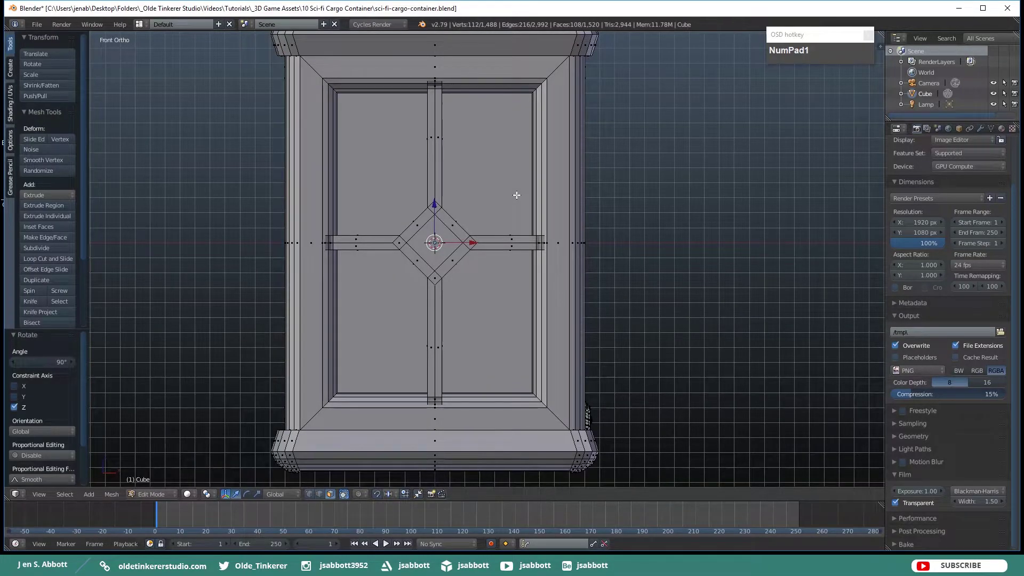
key(a)
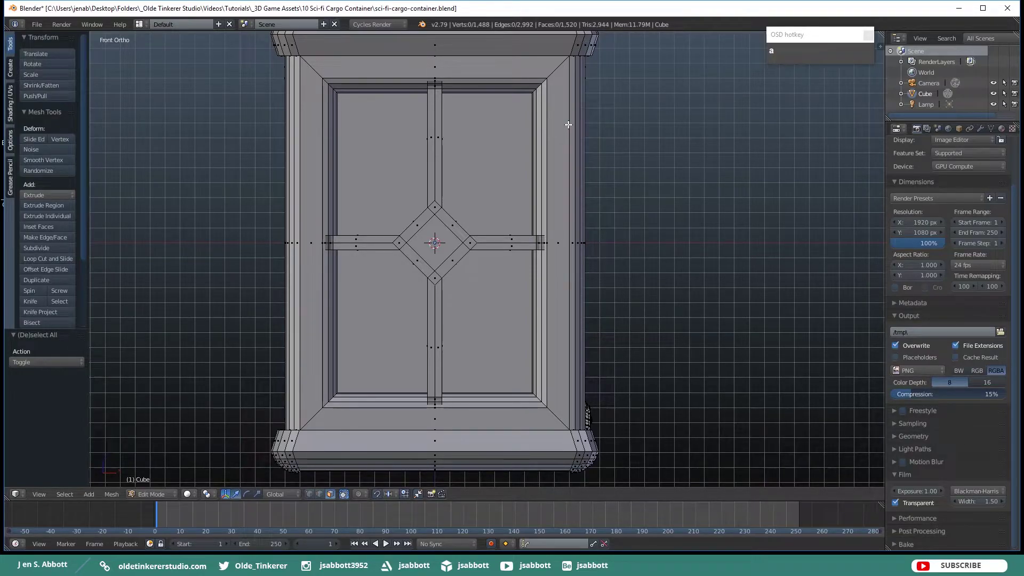
key(ctrl+r)
scroll(556, 77, up, 1)
click(556, 78)
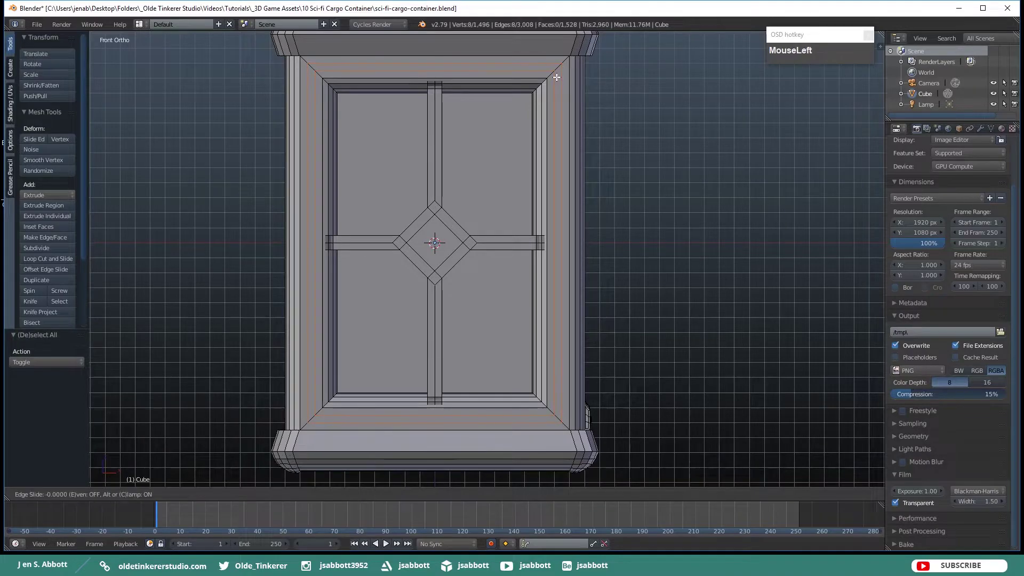
click(556, 78)
Cut two evenly spaced edge loops around the outer frame of the right side panel, above and around the button console.
key(KP_3)
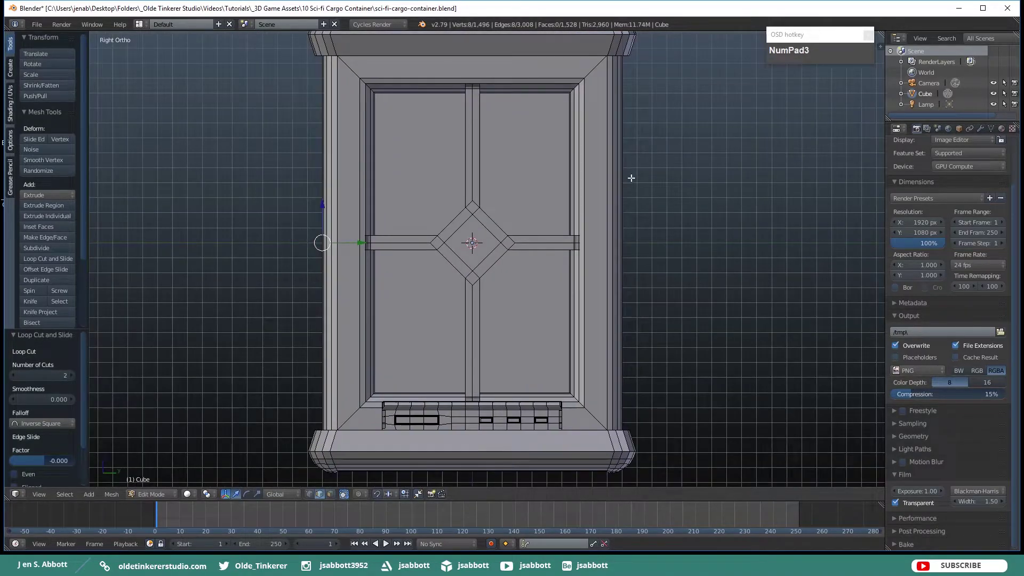
key(ctrl+r)
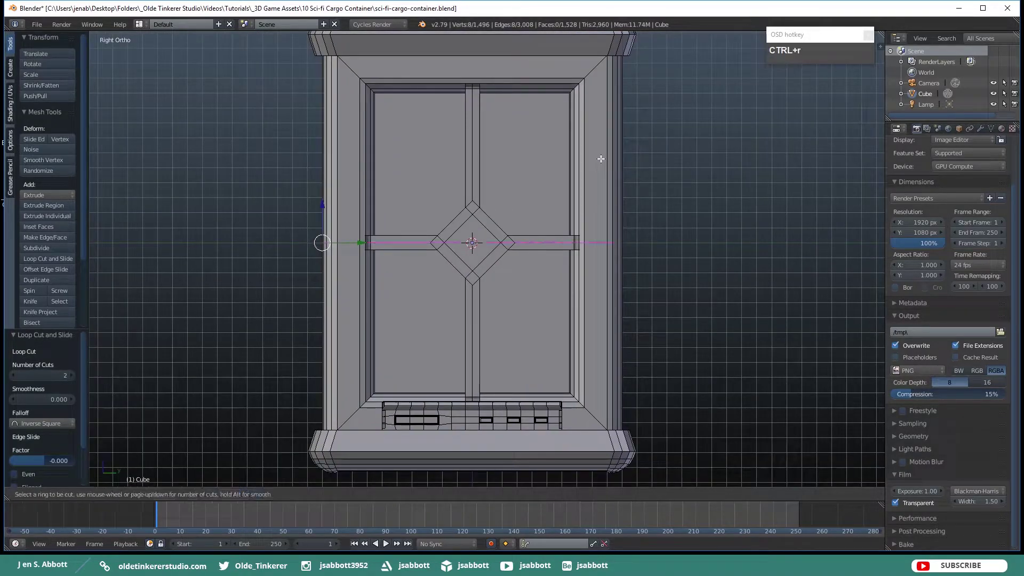
scroll(595, 72, up, 1)
click(595, 73)
click(596, 72)
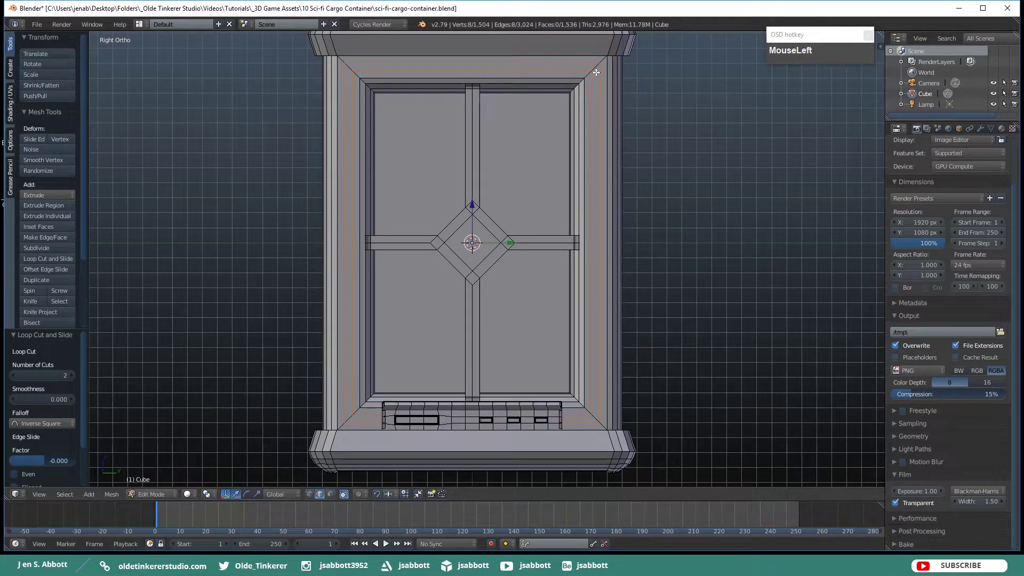
Add two evenly spaced edge loops around the rear panel's outer frame, keeping them unslid.
key(ctrl+KP_1)
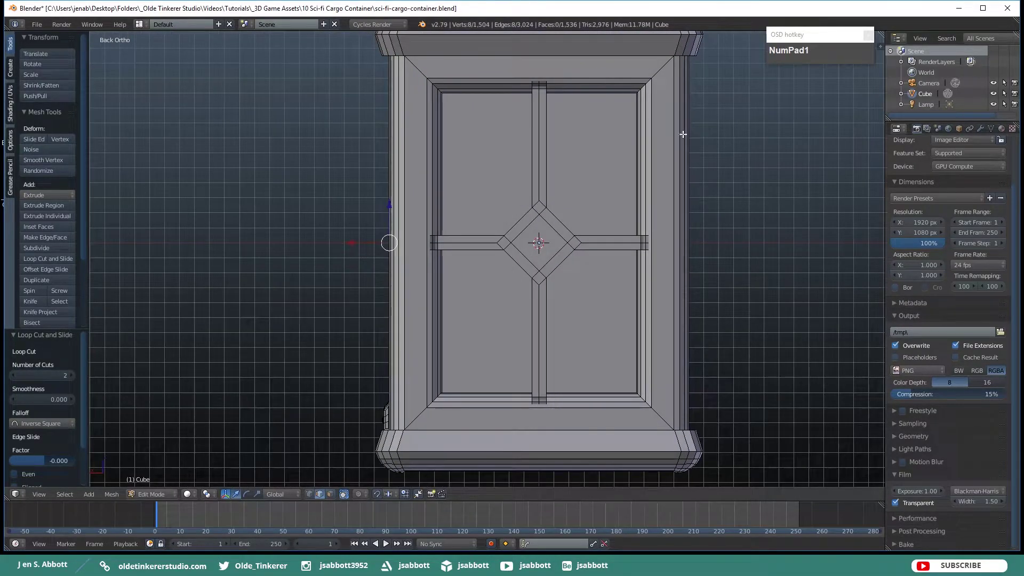
key(ctrl+r)
scroll(661, 72, up, 1)
click(661, 71)
click(662, 71)
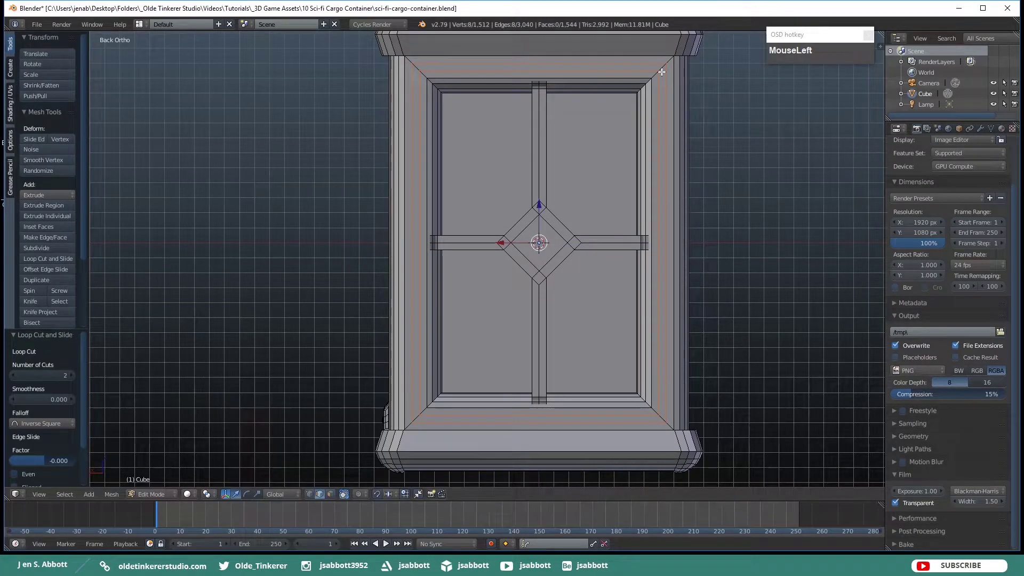
Cut two evenly spaced edge loops around the left side panel's outer frame and switch to face selection.
key(ctrl+KP_3)
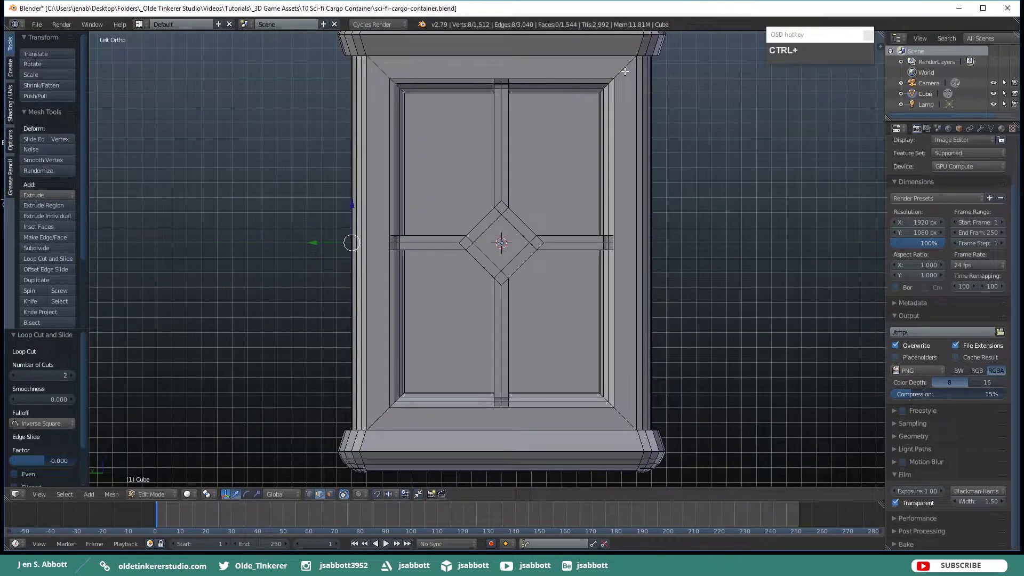
key(ctrl+r)
scroll(625, 71, up, 1)
click(625, 72)
click(625, 72)
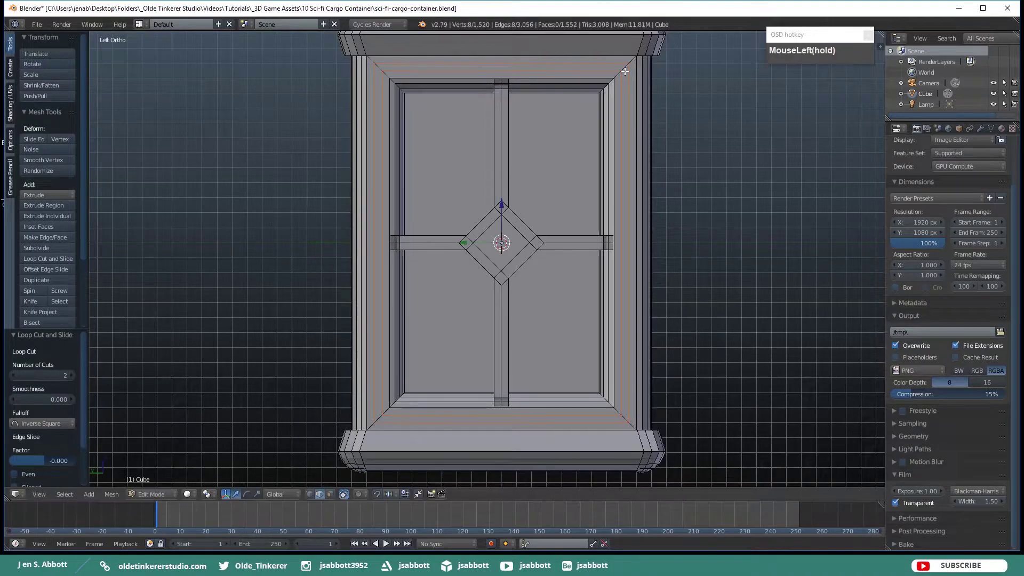
key(ctrl+Tab)
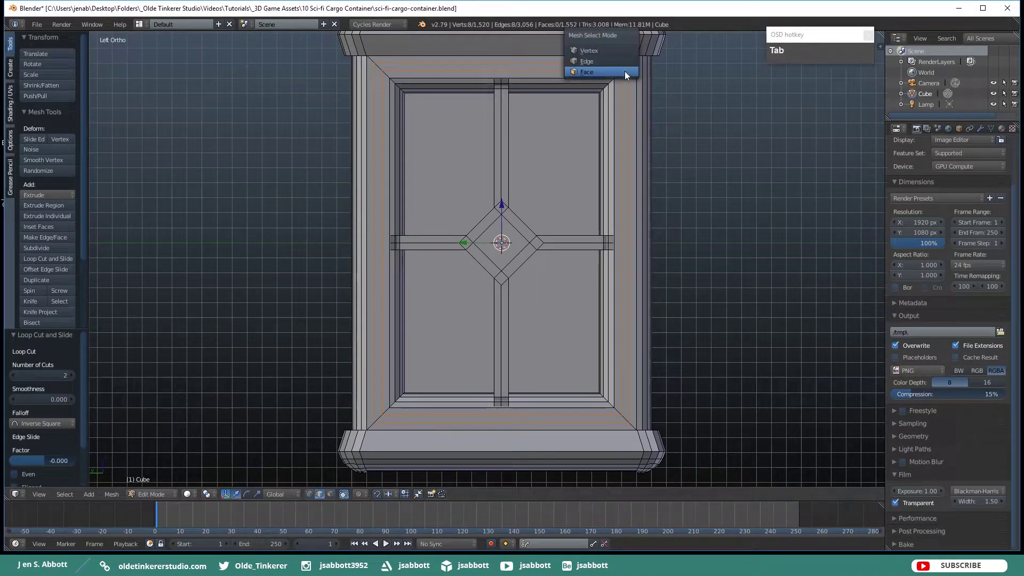
click(602, 72)
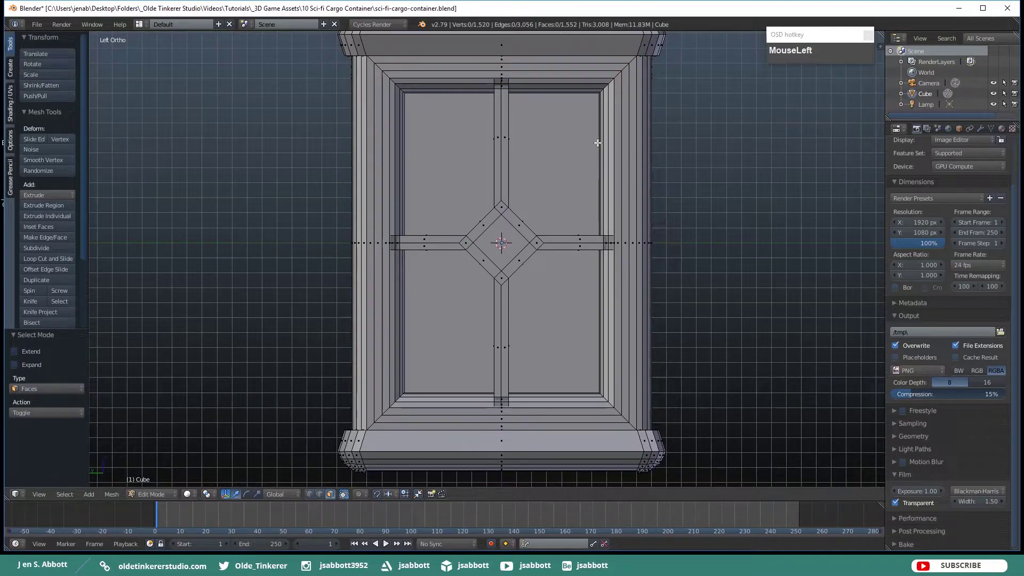
Add a second material slot to the container and create a new material in it named "blue glow".
key(KP_1)
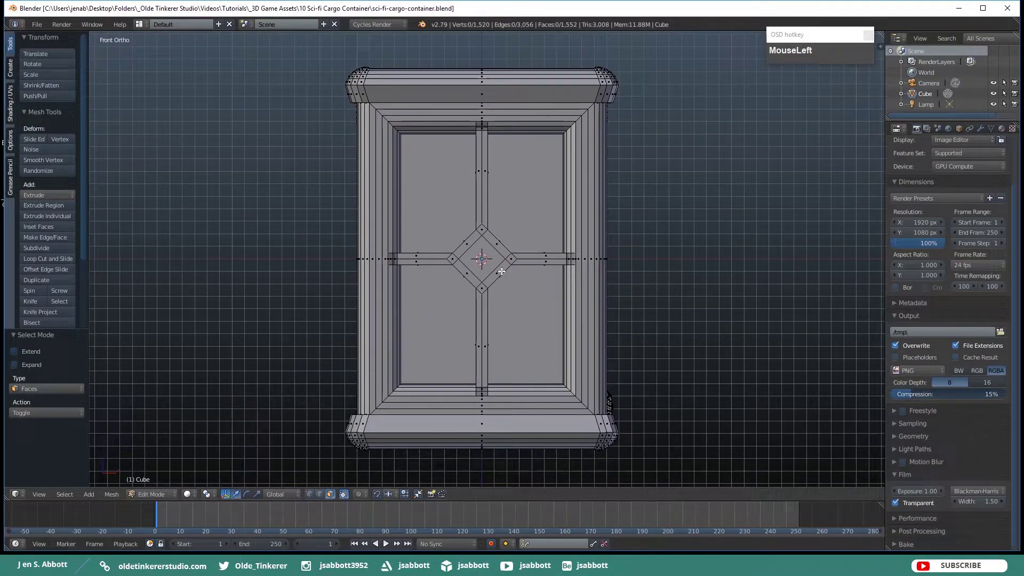
click(1002, 129)
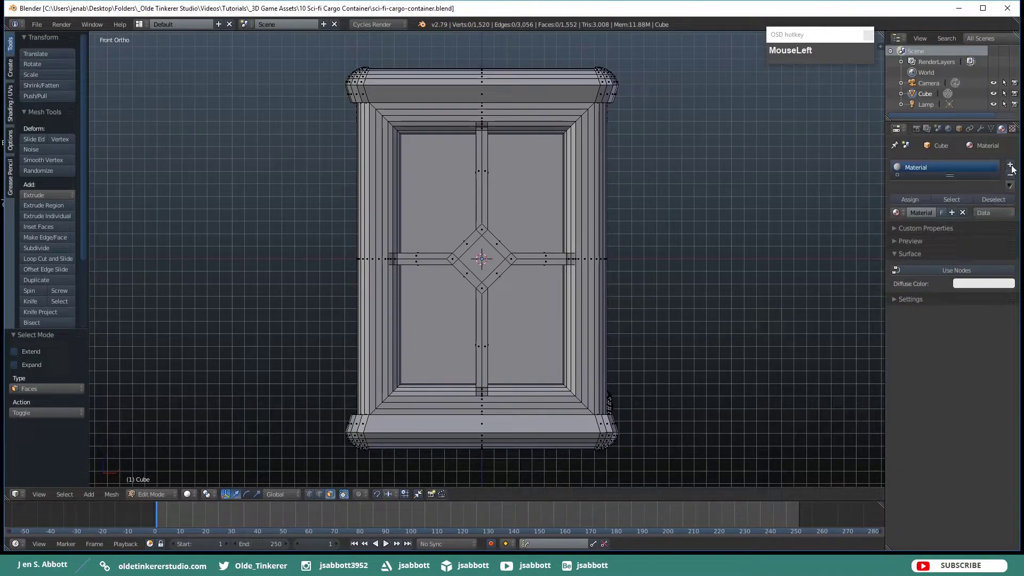
click(1010, 165)
click(941, 239)
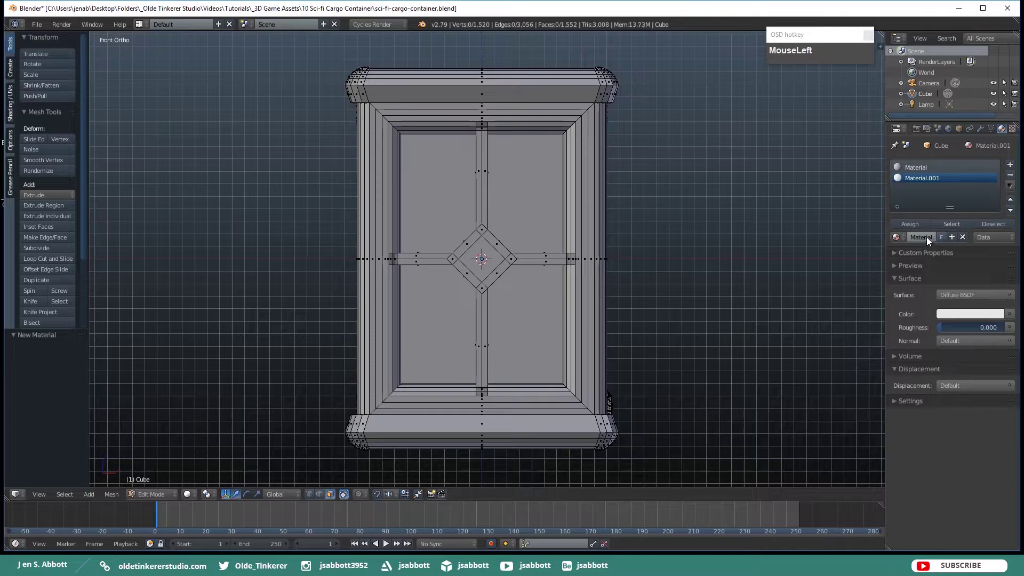
click(920, 236)
text(blue_glow)
key(Return)
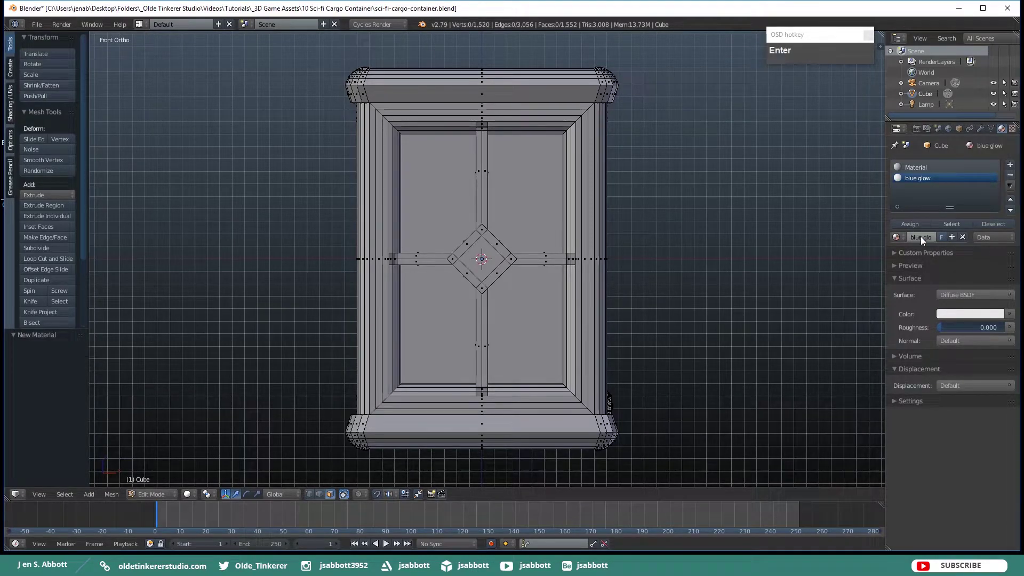
Set the blue glow material's surface colour to hex 1D9FE7.
click(959, 315)
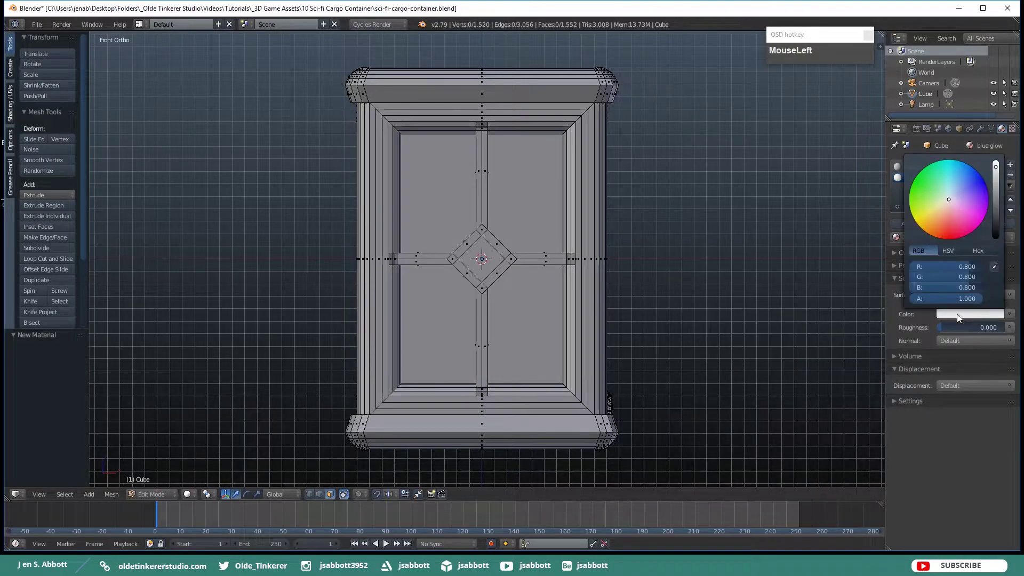
click(979, 253)
click(949, 264)
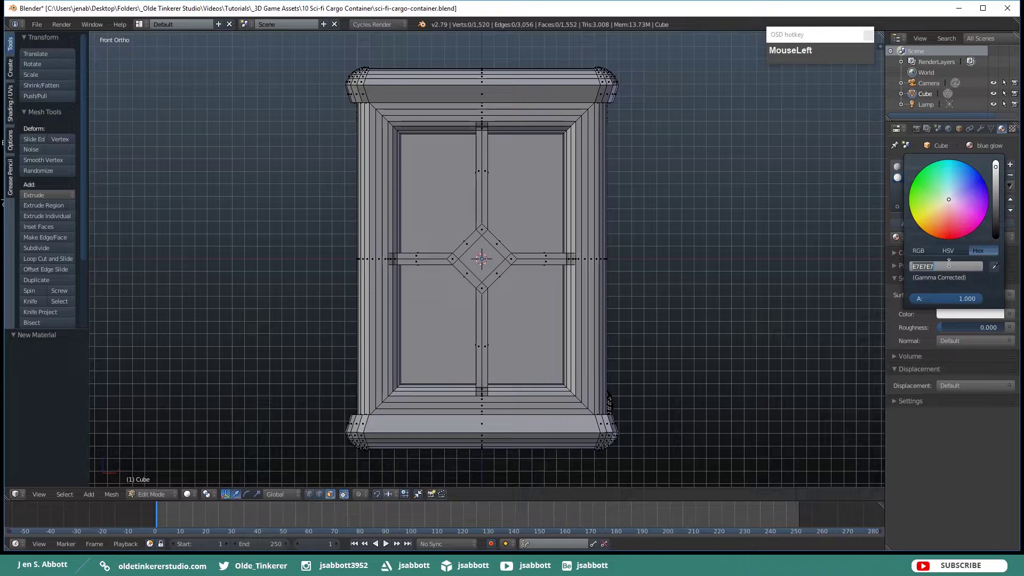
text(1d9fe7)
key(Return)
Sample the surface colour into blue glow's viewport colour and change its surface shader to Emission.
click(897, 402)
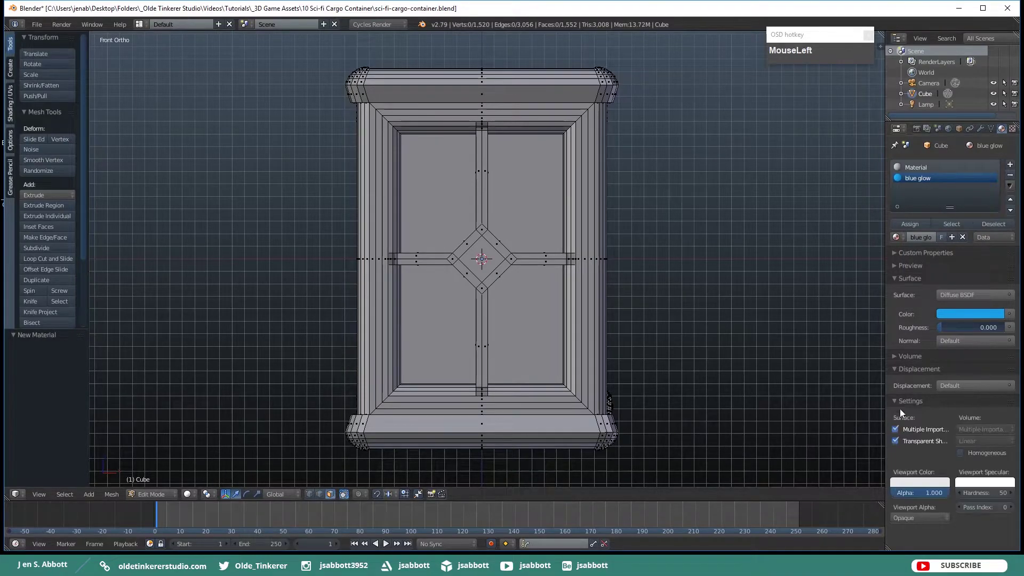
click(913, 481)
click(938, 449)
click(964, 313)
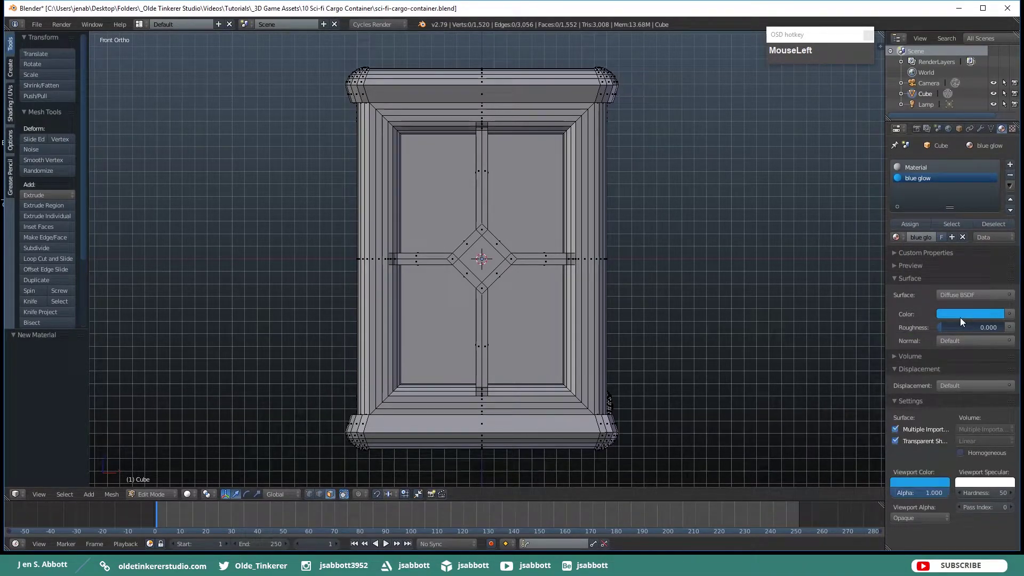
click(1011, 299)
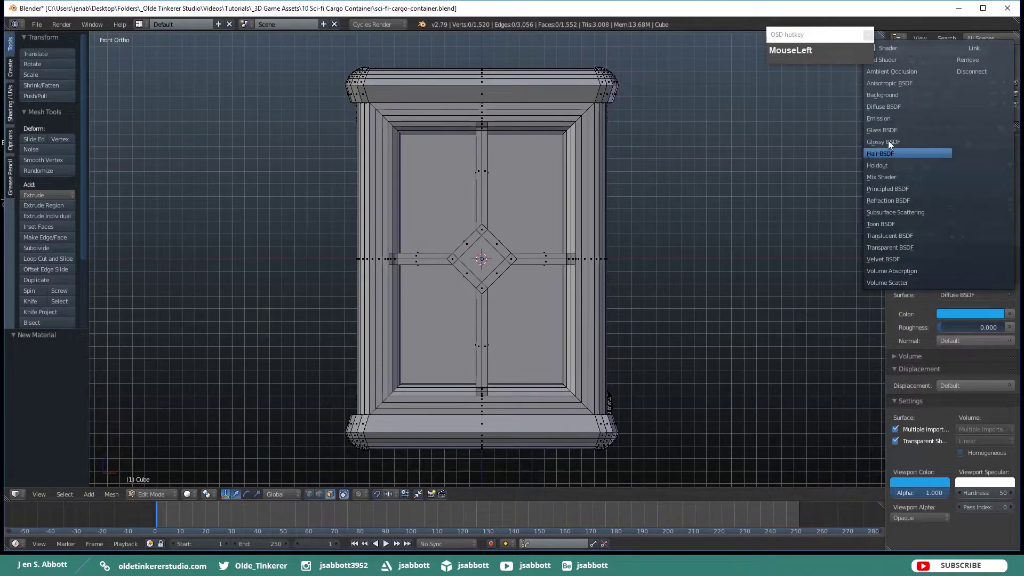
click(881, 117)
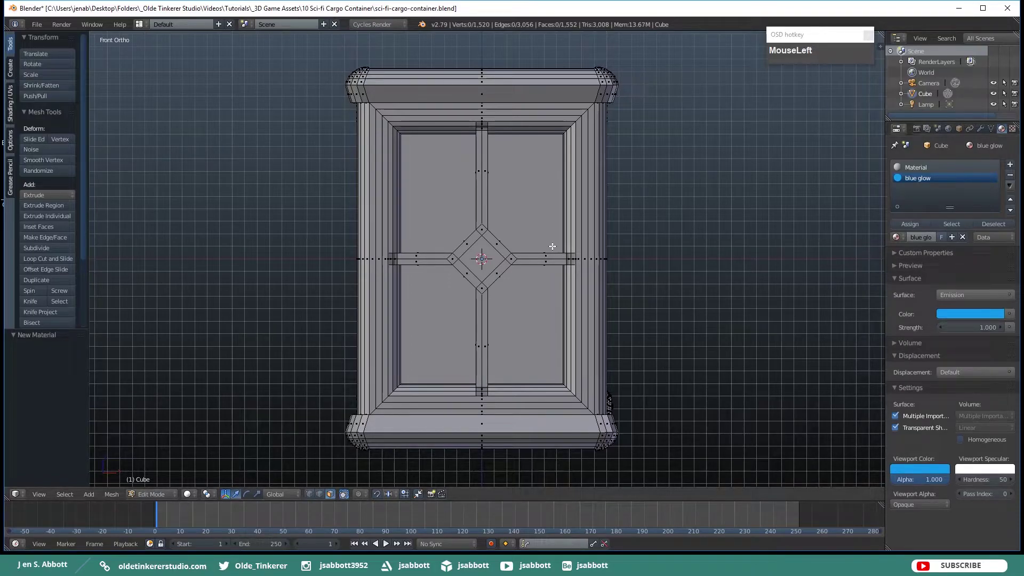
Select the faces of the three small buttons on the console below the right side panel.
middle_drag(549, 240, 524, 261)
scroll(612, 359, up, 2)
right_click(667, 473)
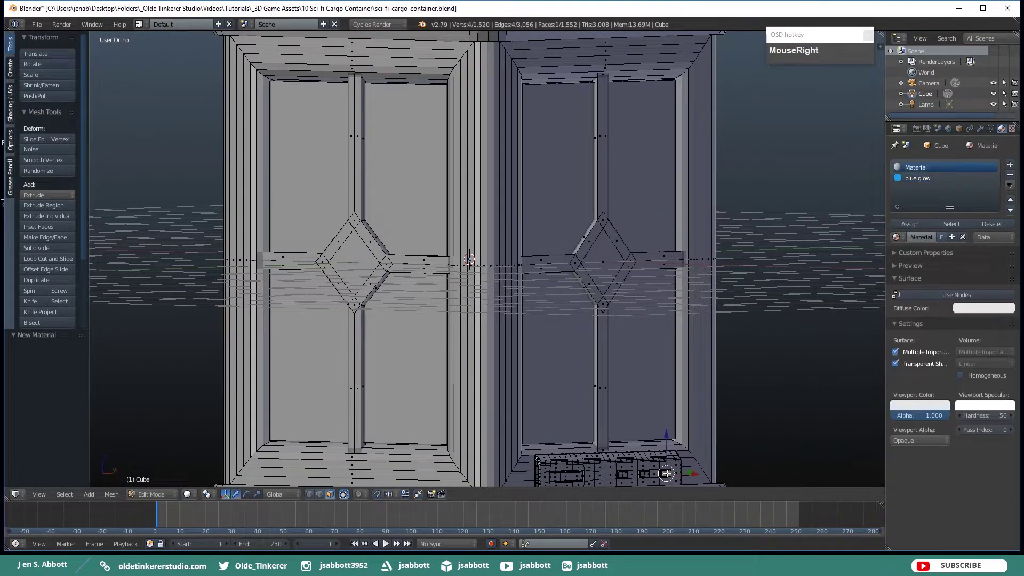
shift+right_click(647, 474)
shift+right_click(623, 474)
Add the front panel's inset face and the middle strip of its frame to the selection.
shift+middle_drag(456, 403, 453, 292)
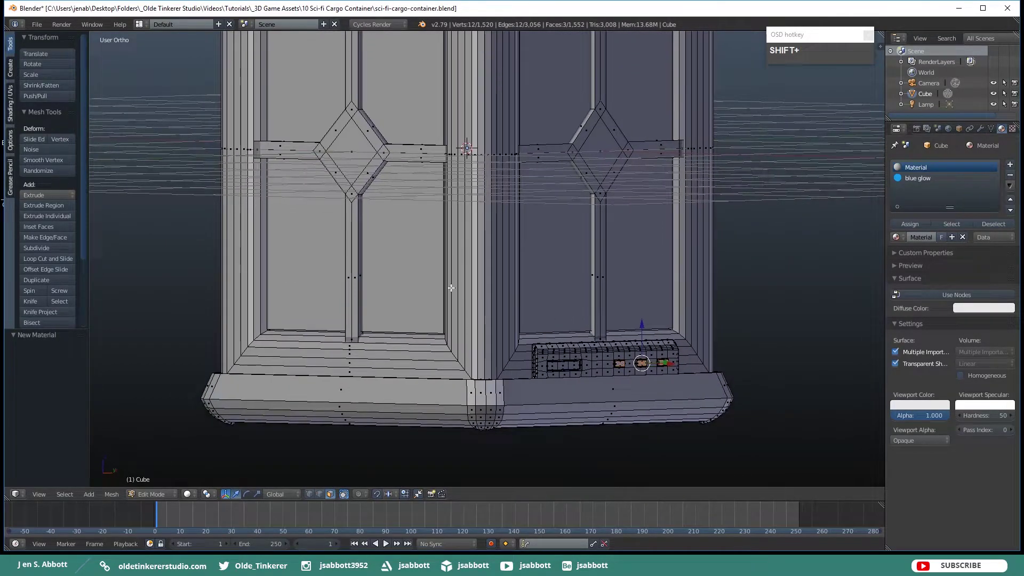
shift+right_click(395, 248)
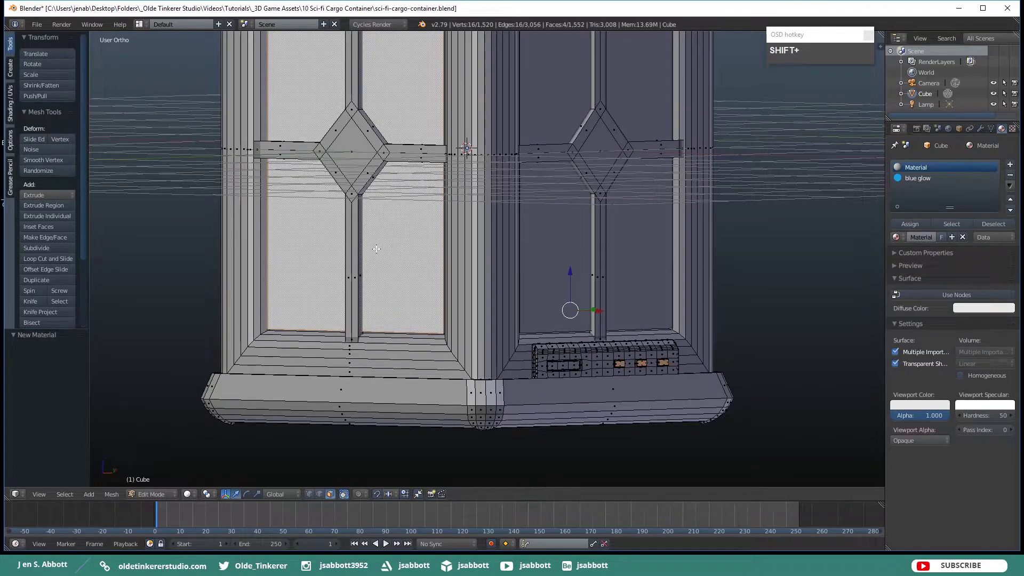
key(KP_1)
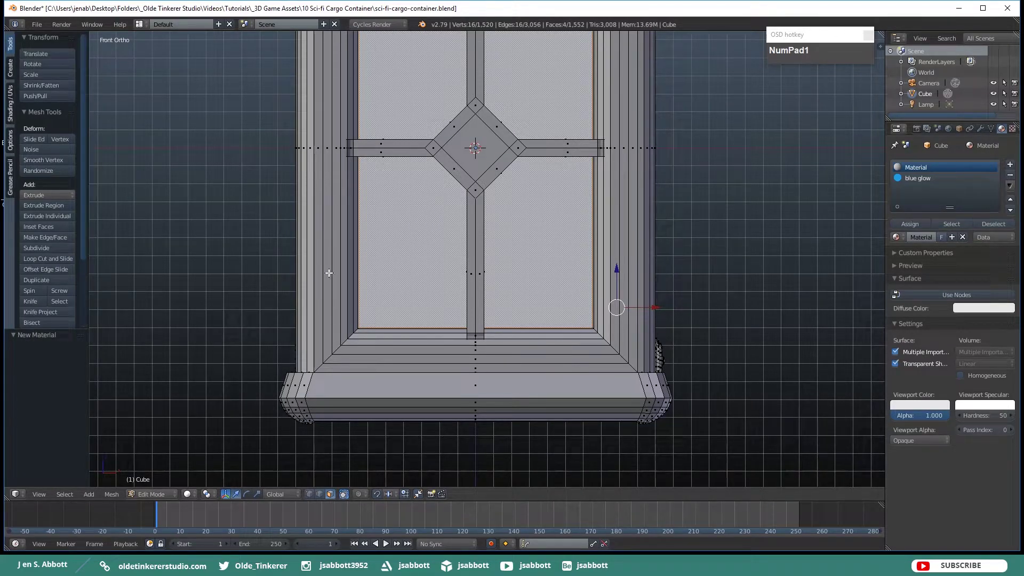
alt+shift+right_click(329, 357)
Extend the selection with the right side panel's inset face and middle frame strip, plus the rear panel's inset face.
middle_drag(685, 266, 549, 257)
shift+right_click(550, 256)
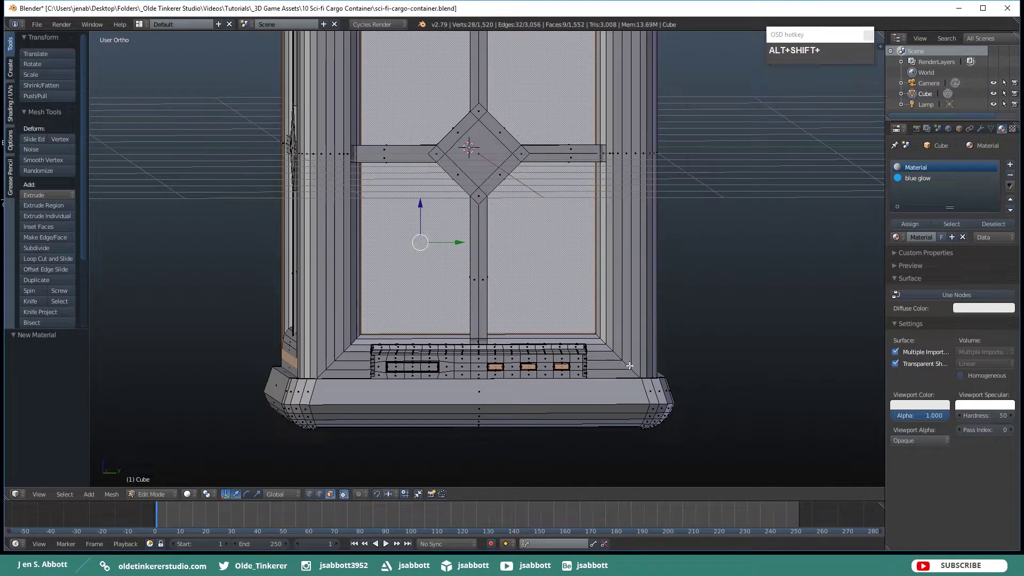
alt+shift+middle_click(627, 363)
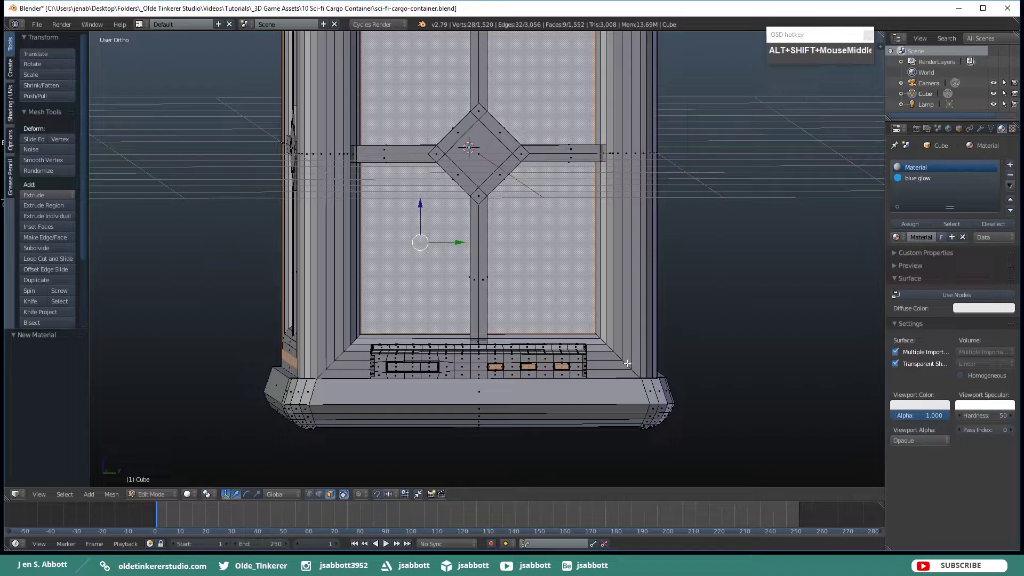
alt+shift+right_click(625, 364)
middle_drag(725, 320, 604, 324)
shift+right_click(536, 293)
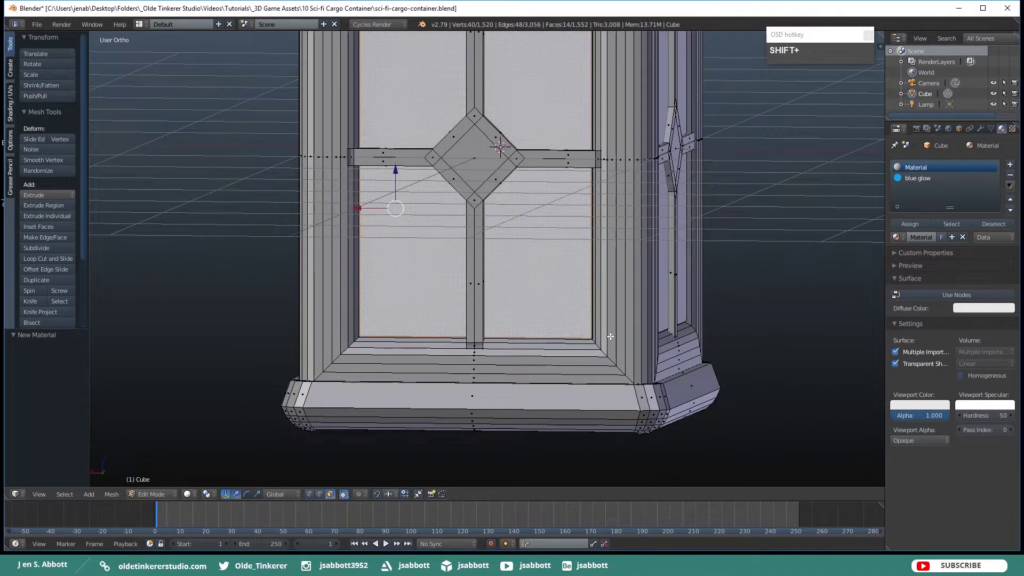
alt+shift+right_click(621, 367)
right_drag(713, 304, 660, 305)
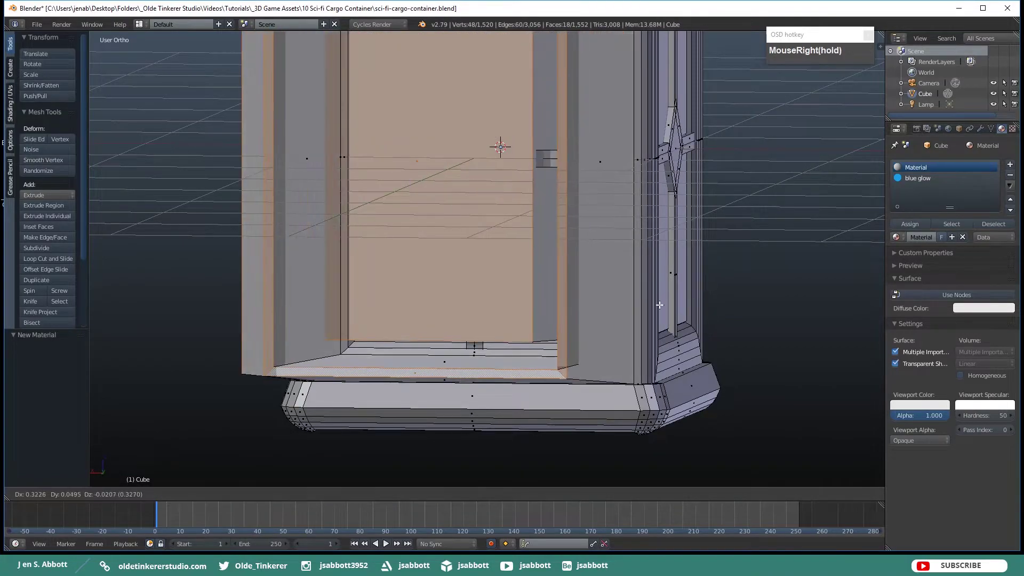
key(ctrl+z)
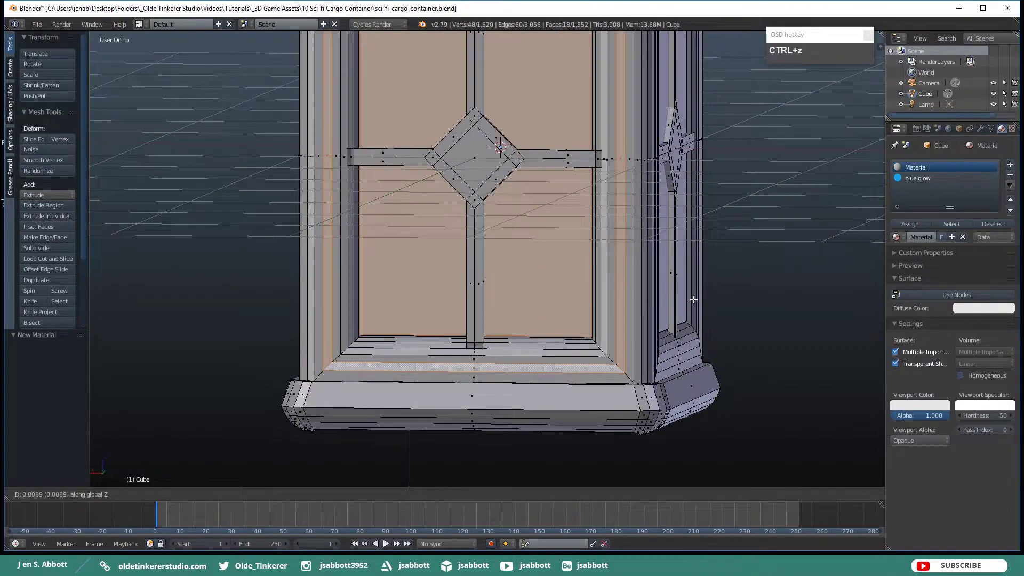
right_click(693, 300)
key(ctrl+z)
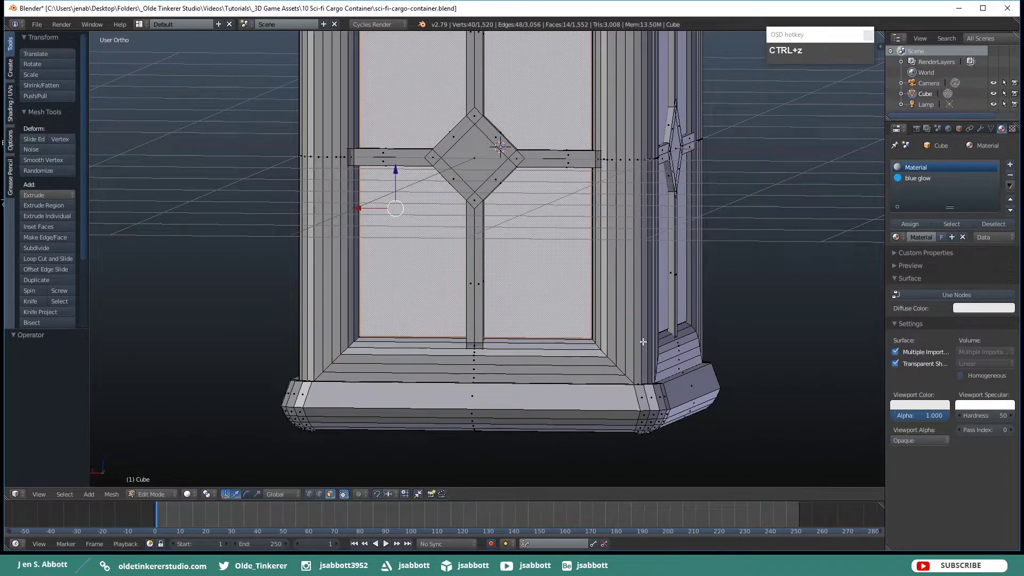
Add the rear frame's middle strip and the left side panel's inset face and middle frame strip to the selection.
alt+shift+right_click(617, 367)
middle_drag(784, 281, 693, 290)
shift+right_click(609, 305)
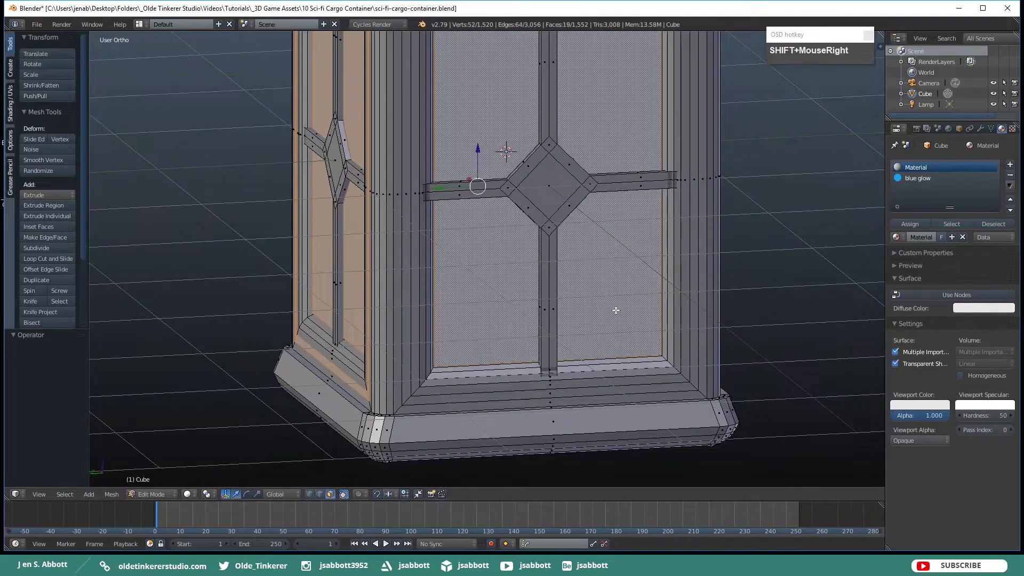
alt+shift+right_click(689, 378)
middle_drag(784, 337, 645, 327)
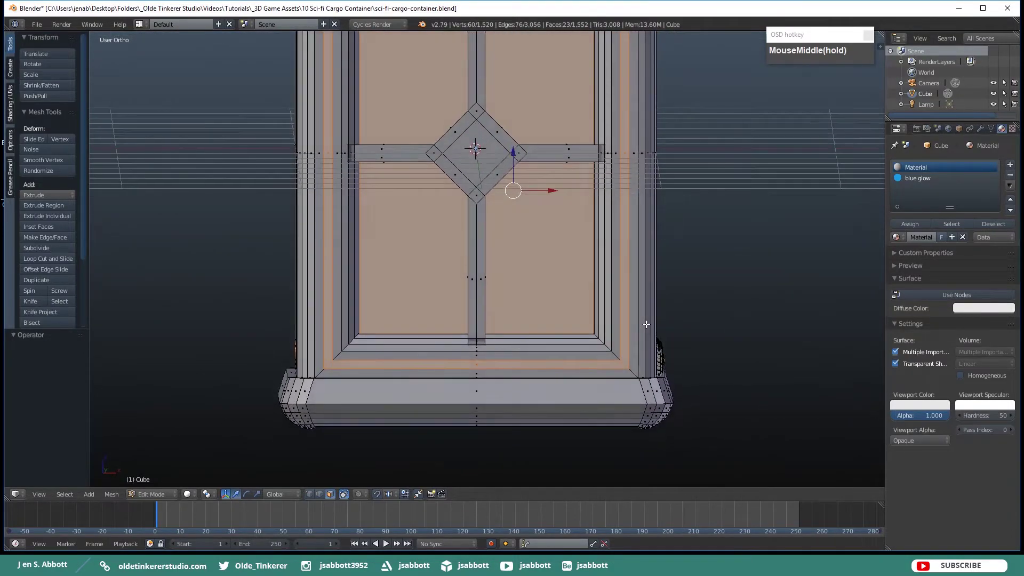
scroll(629, 318, down, 1)
scroll(630, 318, down, 1)
shift+middle_drag(531, 182, 518, 243)
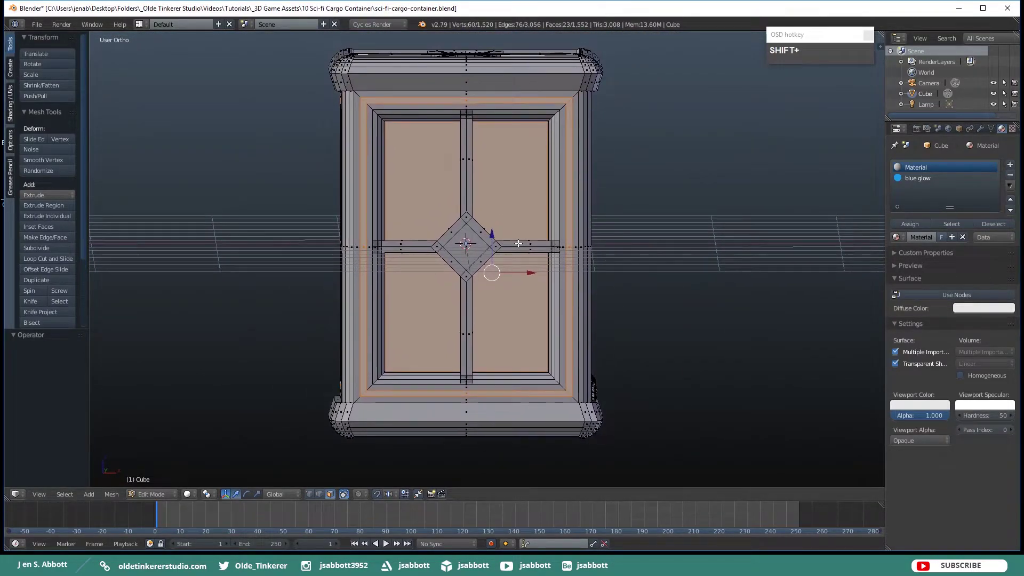
Assign the blue glow material to the selected panel, frame strip and button faces, and clear the selection.
click(912, 180)
click(912, 224)
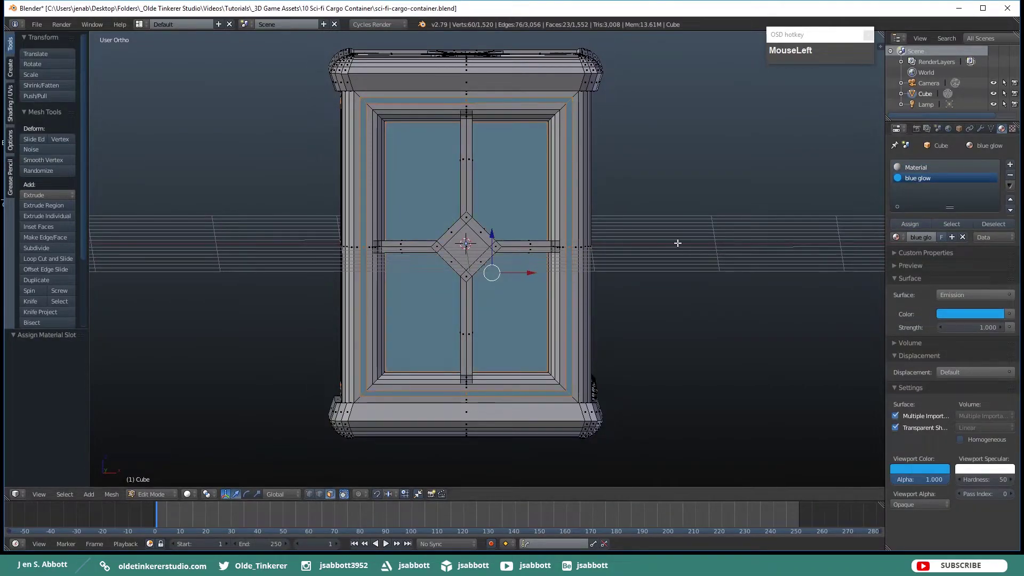
key(a)
mouse_move(685, 228)
middle_down()
mouse_move(389, 219)
mouse_move(692, 214)
middle_up()
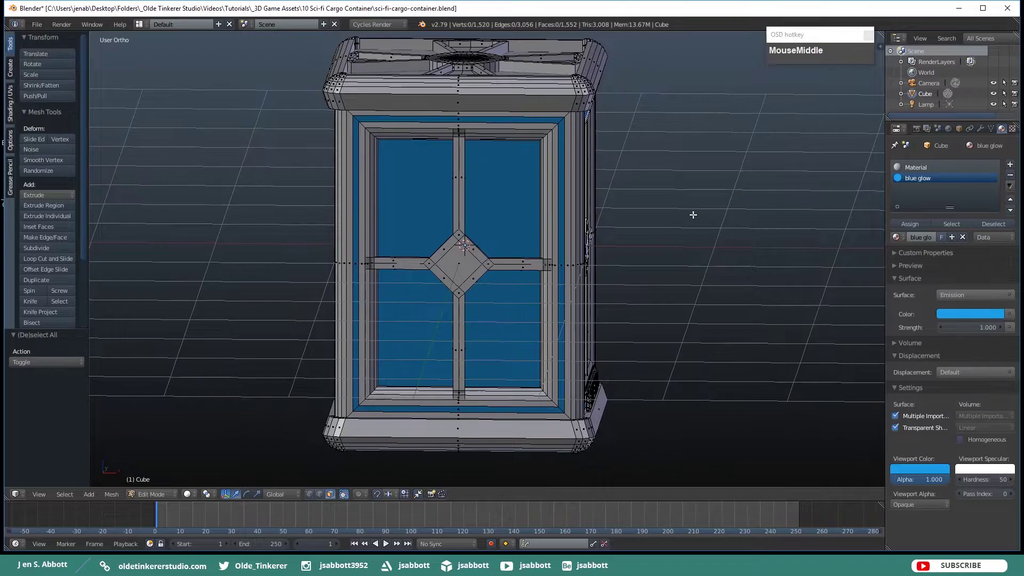
Add a new material named "red glow" to the container and set its surface color to hex E73440.
click(1010, 164)
click(941, 237)
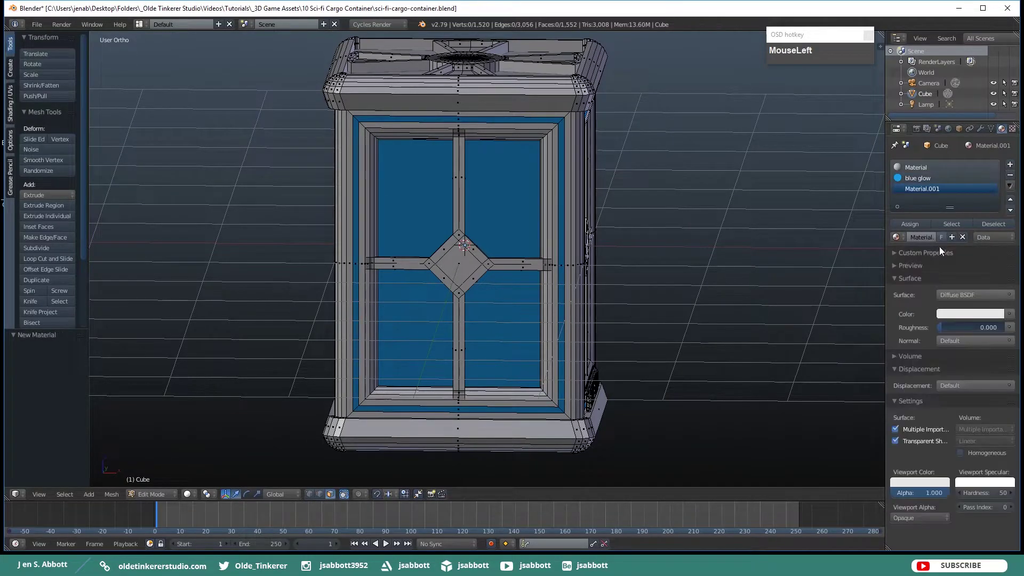
text(red glow)
key(Return)
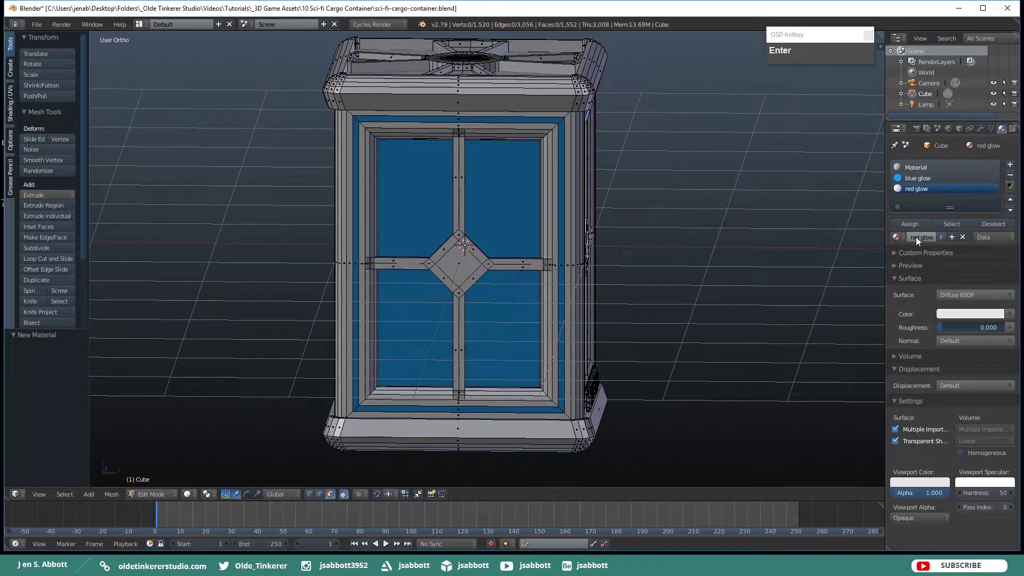
click(965, 314)
click(952, 267)
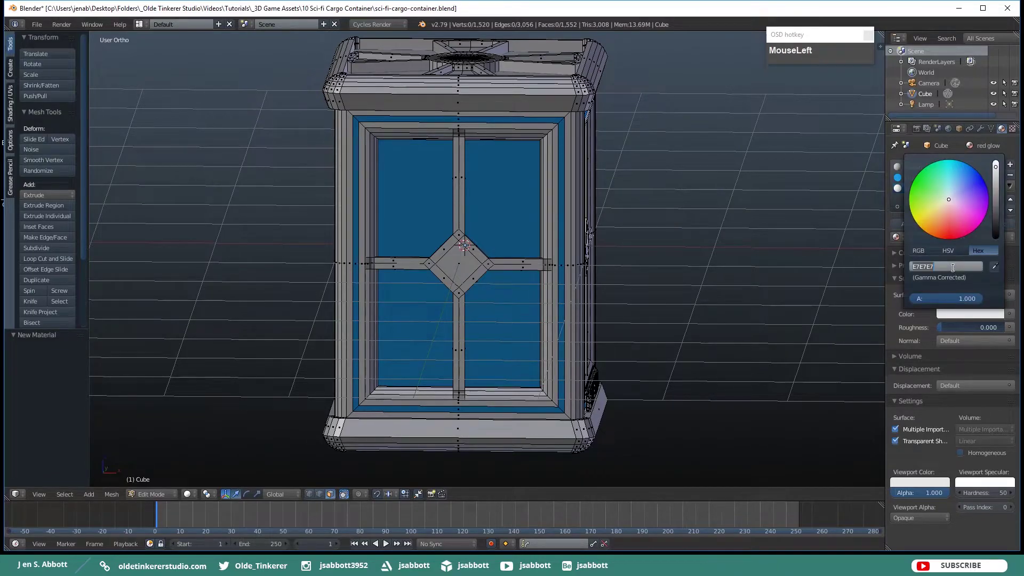
text(e73440)
key(Return)
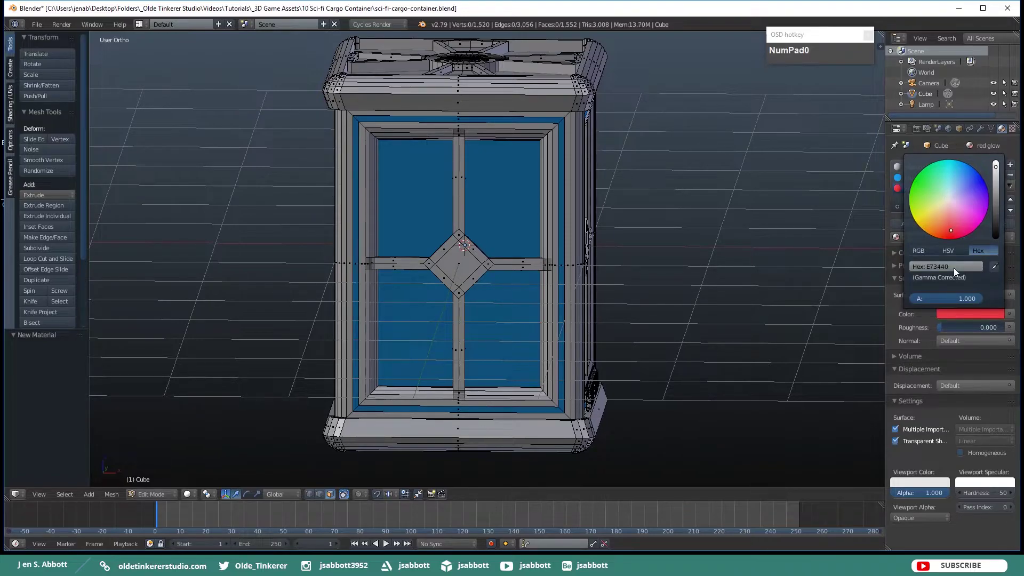
Match the red glow material's viewport color to its surface color and change its surface shader to Emission.
click(917, 482)
click(942, 447)
click(955, 317)
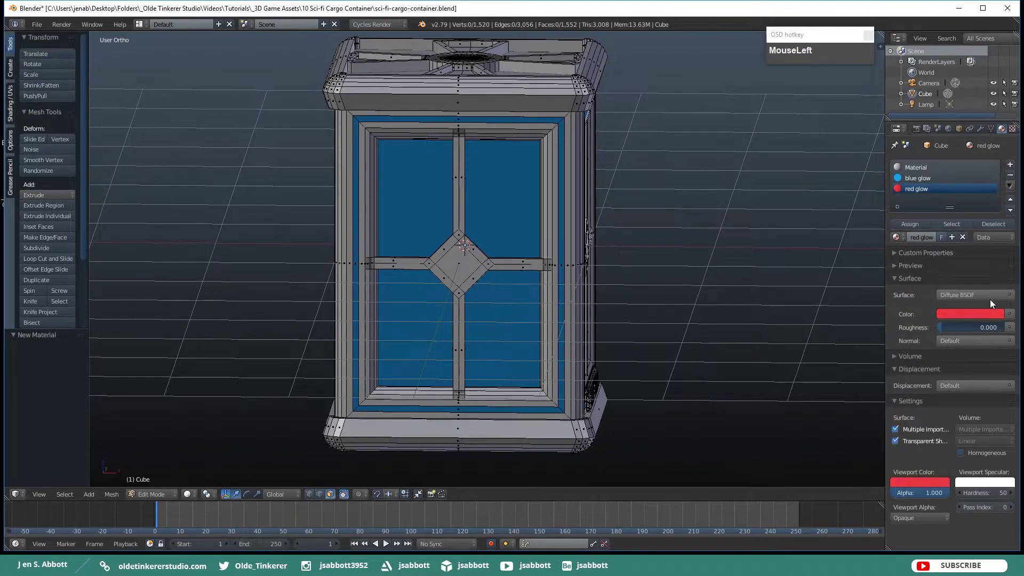
click(1009, 297)
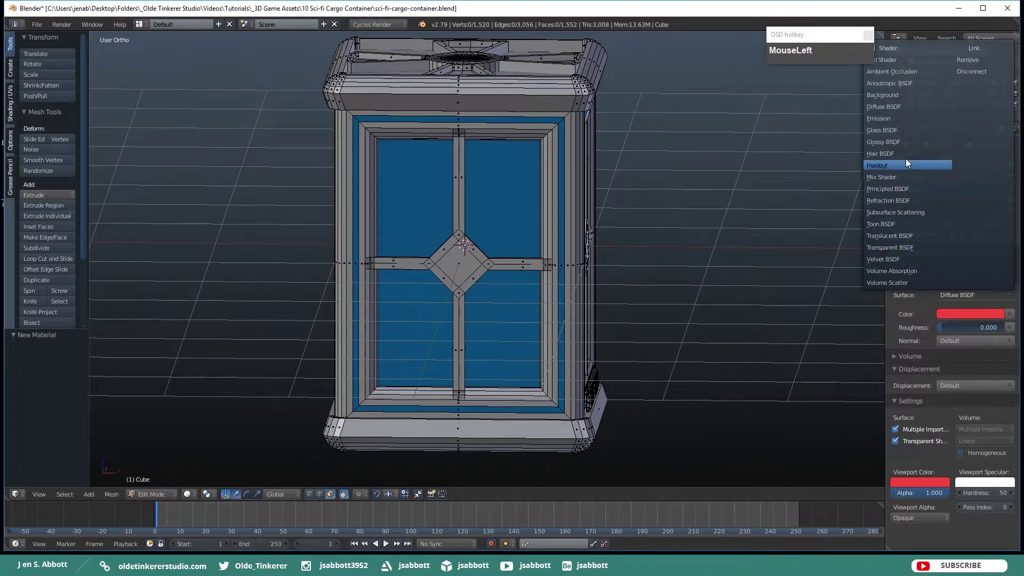
click(890, 121)
click(913, 224)
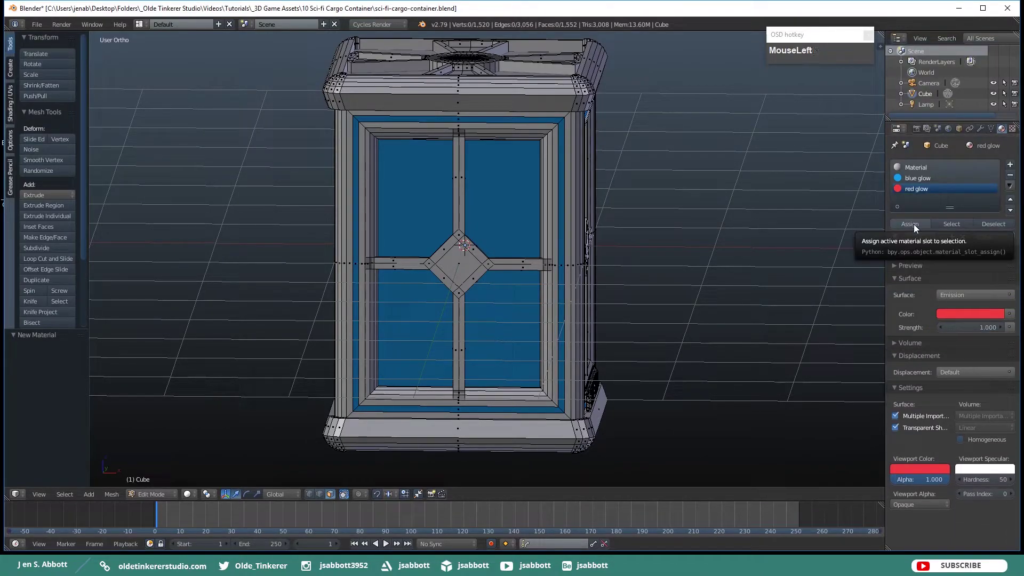
Select the three adjoining display faces at one end of the console, assign the red glow material to them, and clear the selection.
middle_drag(616, 276, 610, 275)
shift+middle_drag(615, 275, 601, 199)
middle_drag(606, 261, 544, 243)
right_click(519, 306)
shift+right_click(508, 307)
shift+right_click(502, 306)
click(915, 189)
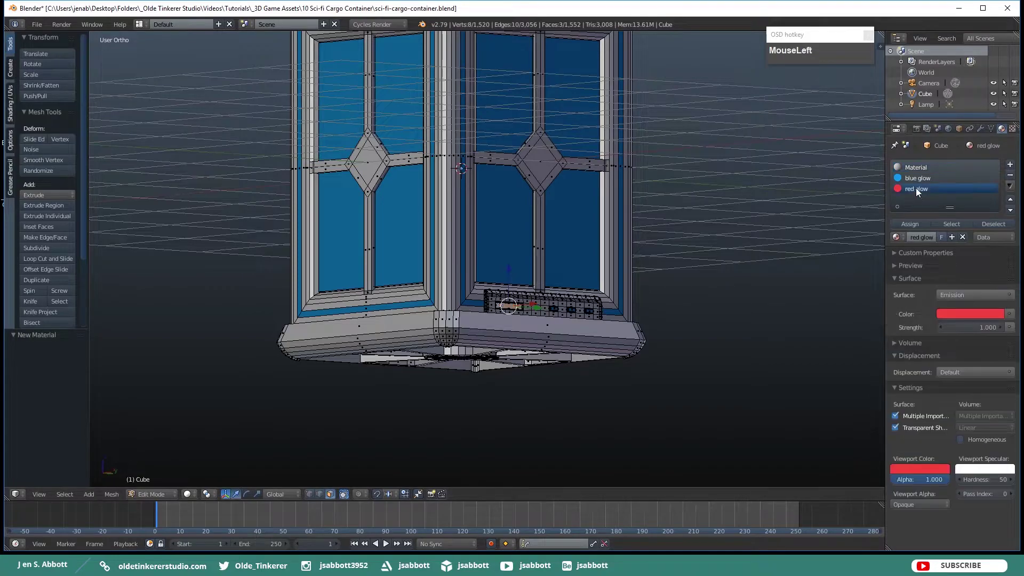
click(913, 223)
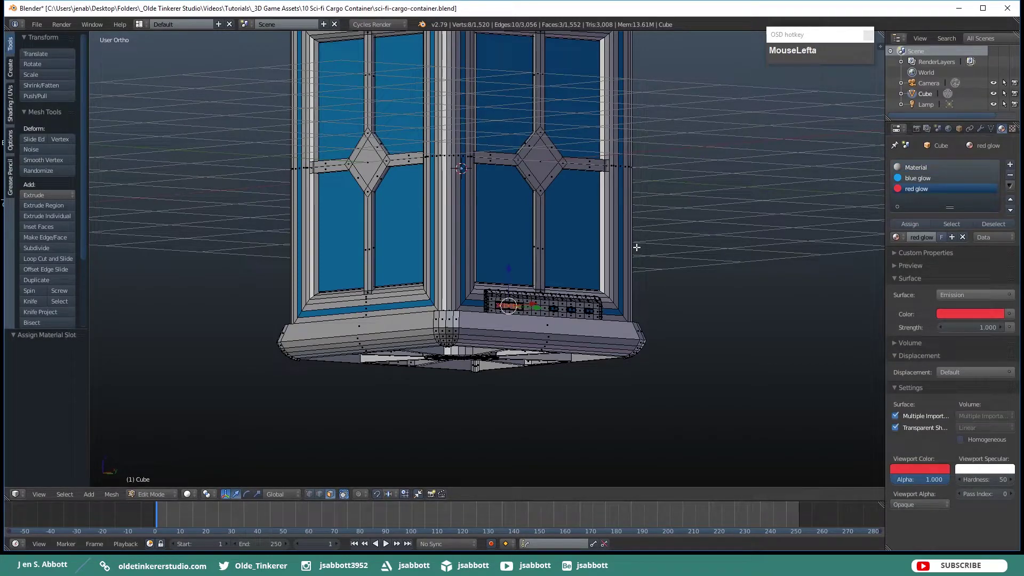
key(a)
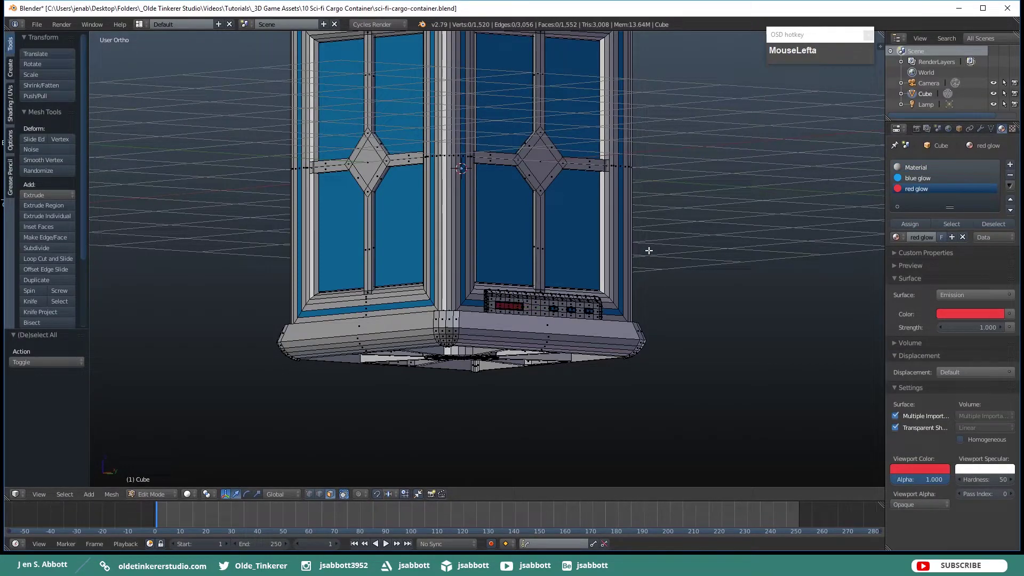
Add another material named "lock" and set its diffuse color to hex B49B44.
click(1007, 163)
click(930, 236)
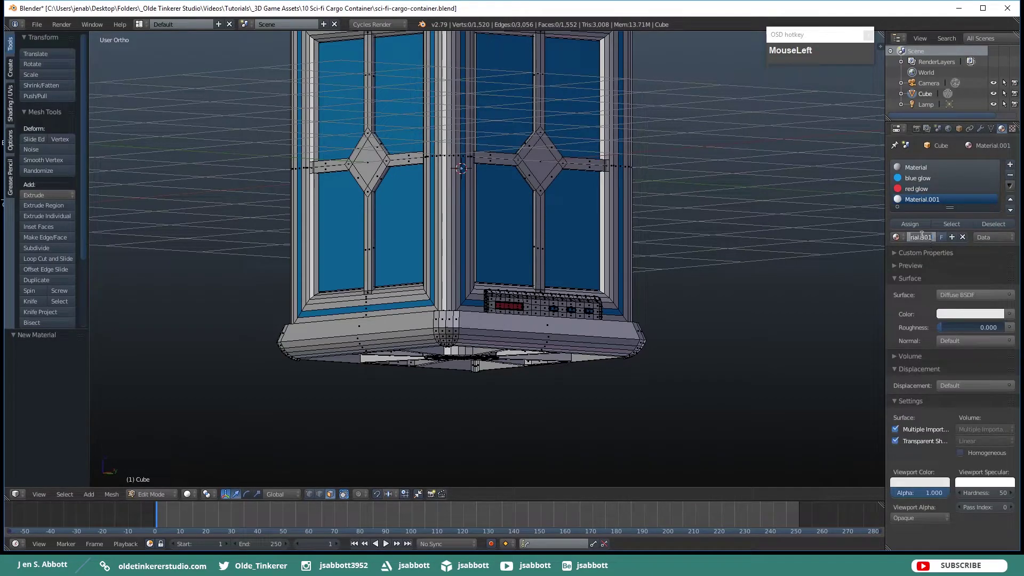
text(lock)
key(Return)
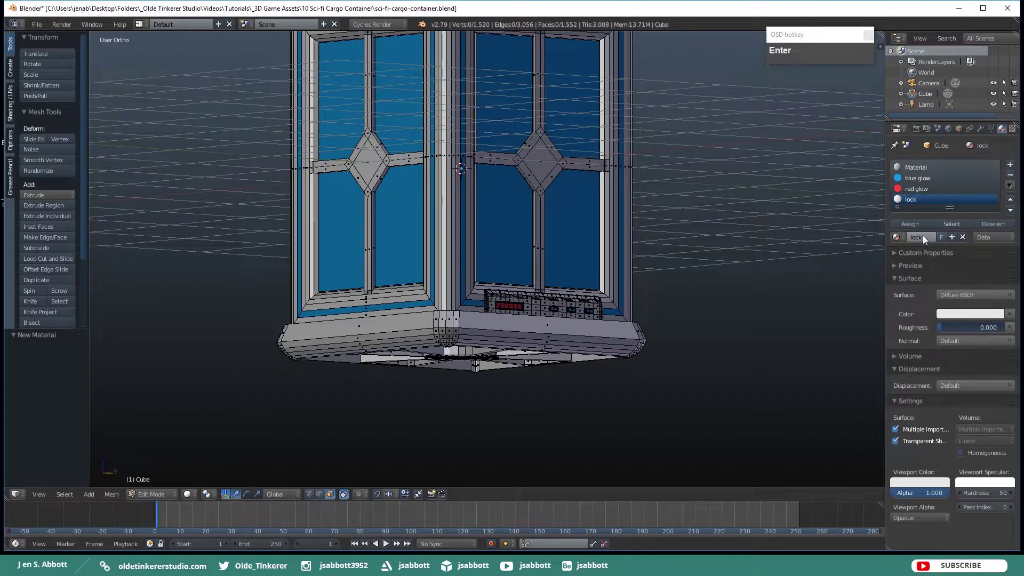
click(980, 316)
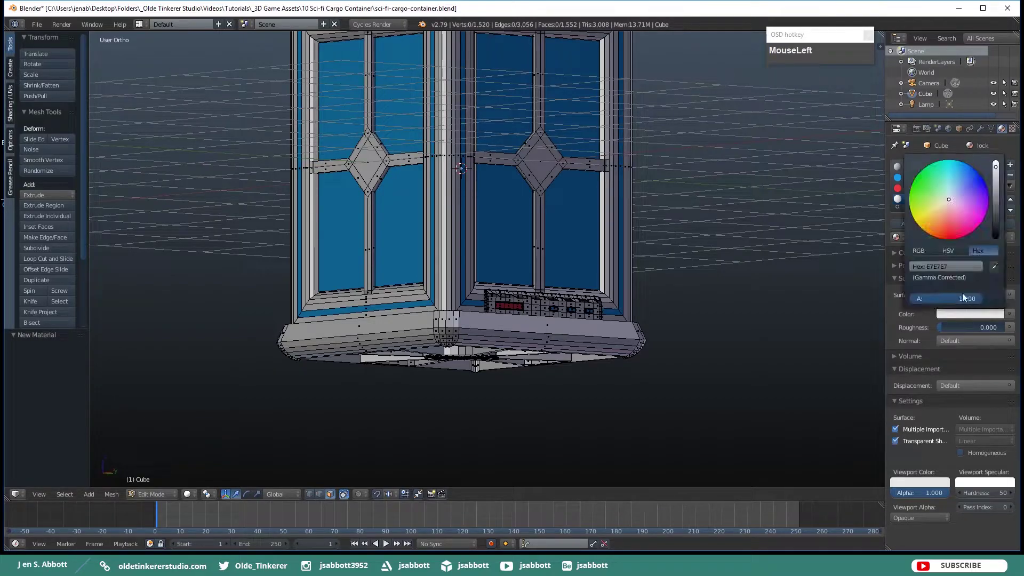
click(958, 267)
text(b4)
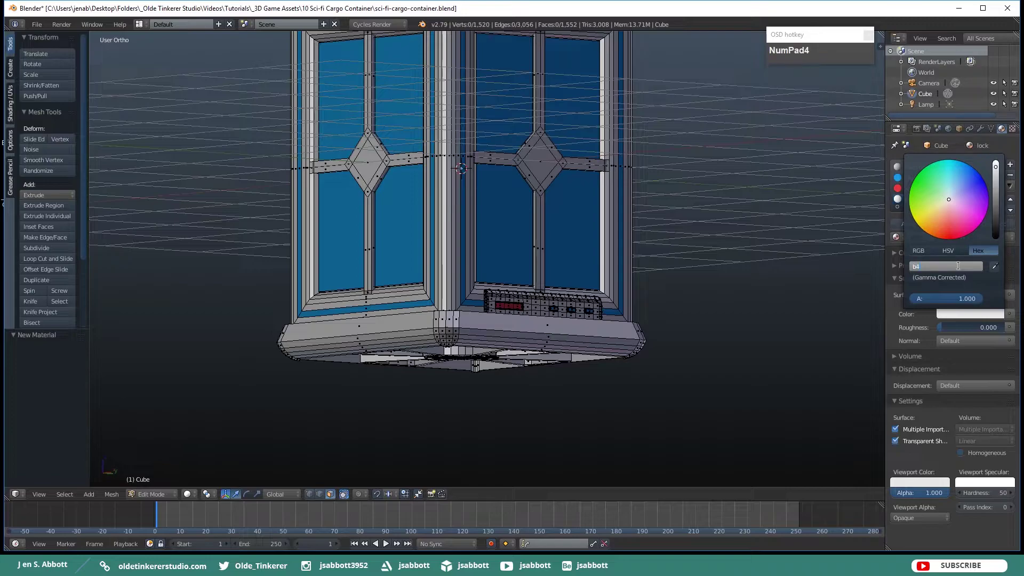
text(9b44)
key(Return)
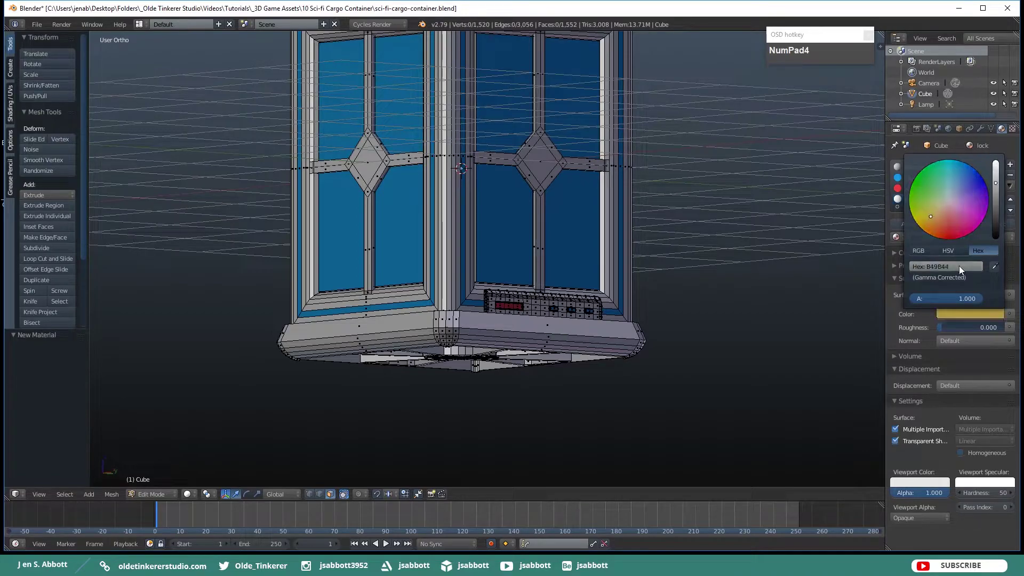
Match the lock material's viewport color to its diffuse color by sampling it with the eyedropper.
click(926, 484)
click(941, 447)
click(960, 314)
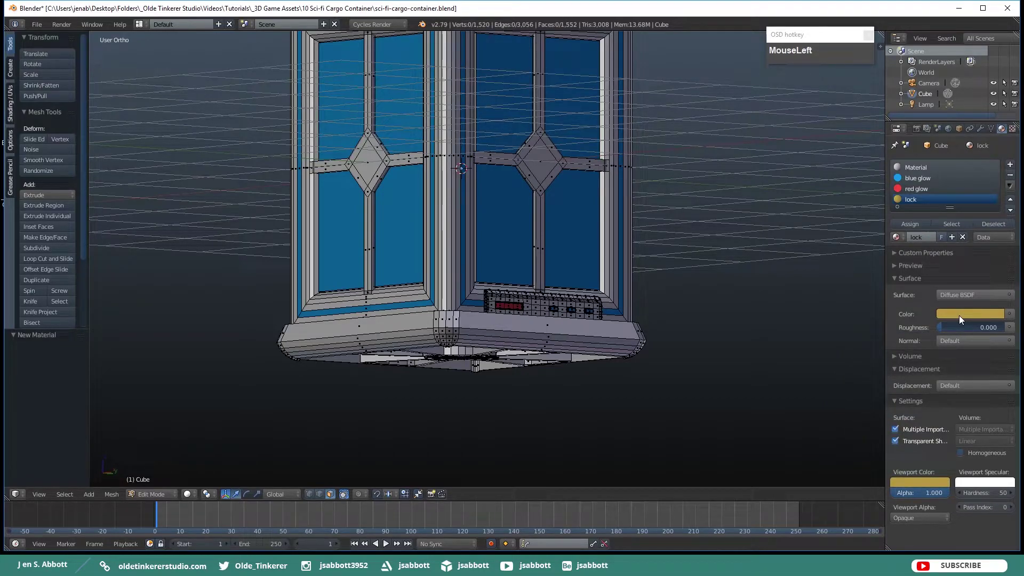
Select the whole linked console except its red display and blue button faces, assign the lock material, and clear the selection.
middle_drag(555, 362, 553, 361)
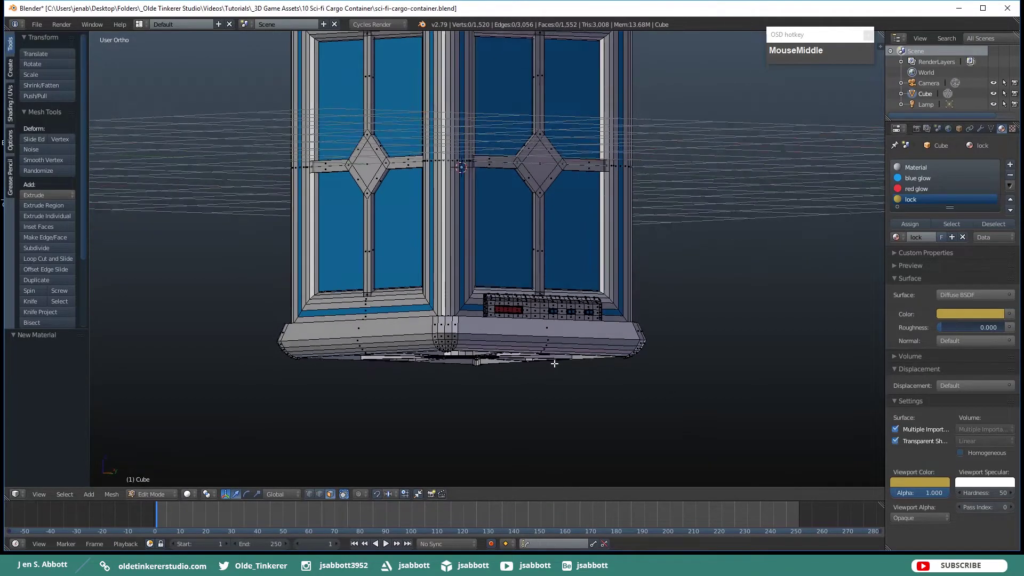
scroll(552, 367, down, 2)
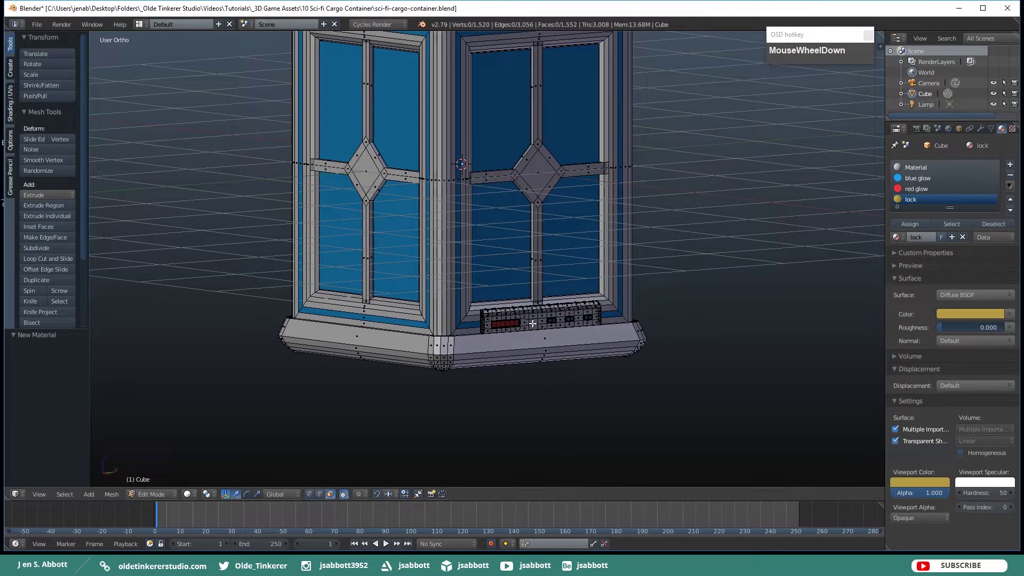
key(l)
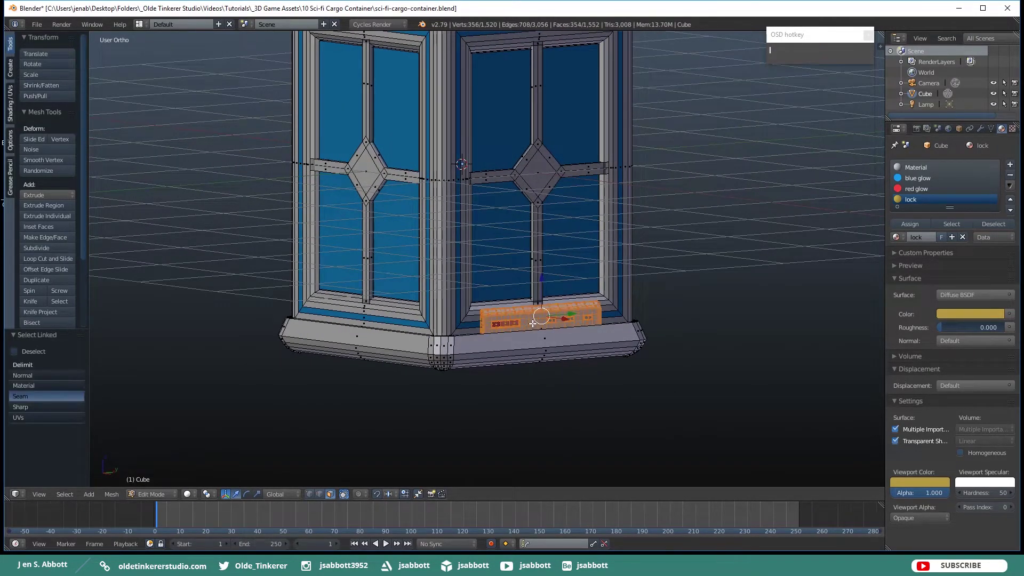
shift+right_click(504, 325)
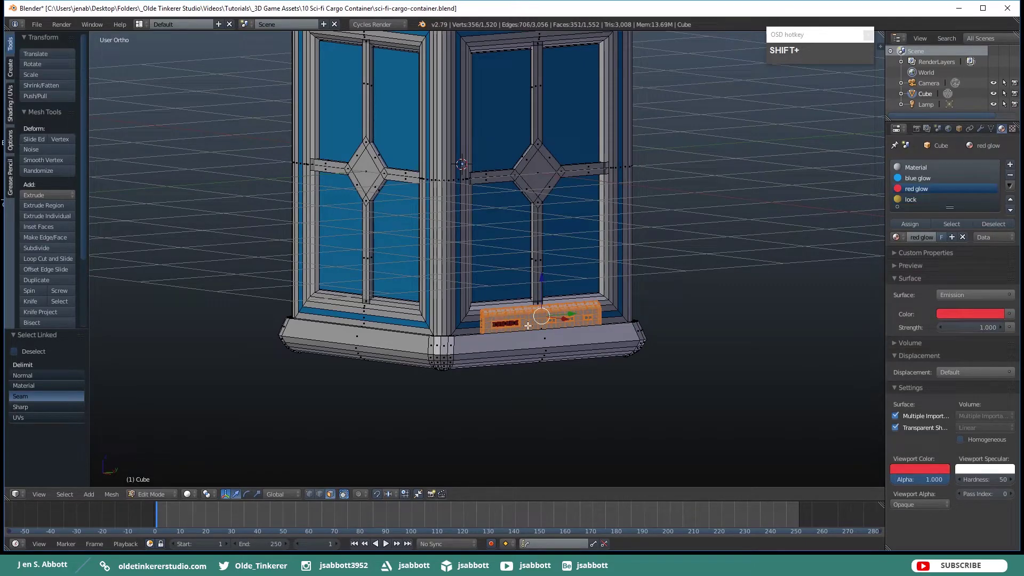
shift+right_click(552, 320)
shift+right_click(570, 320)
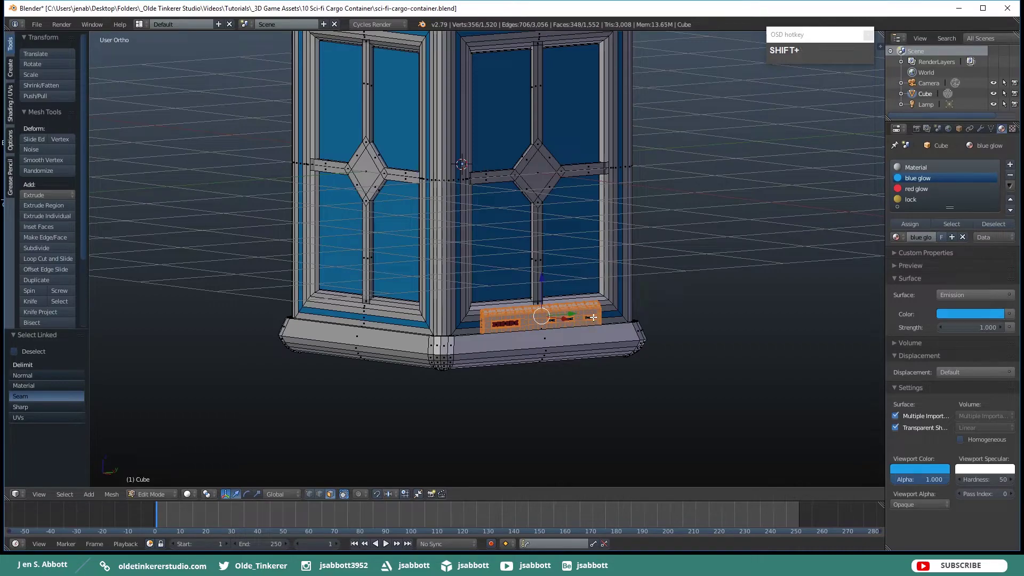
click(915, 201)
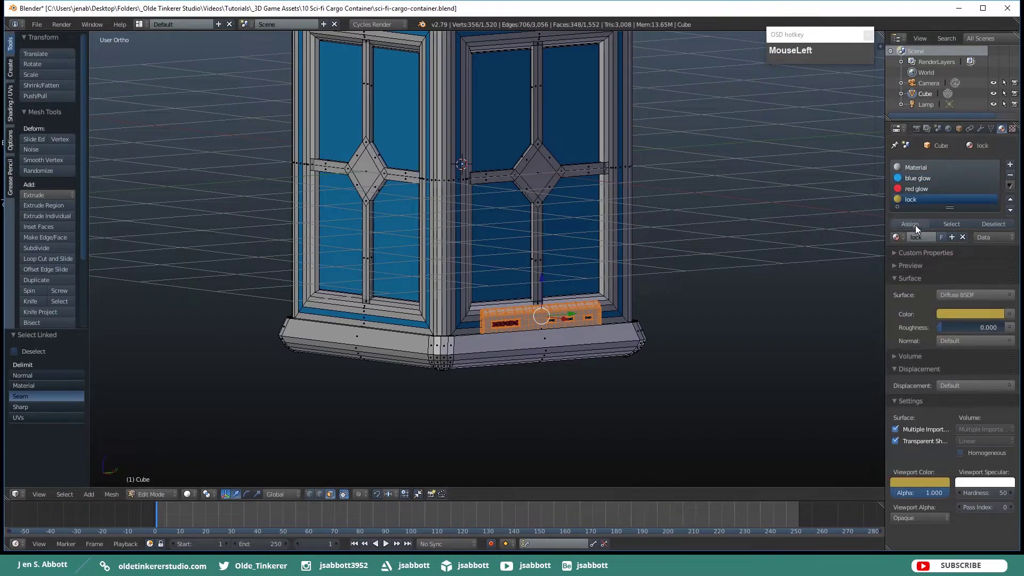
click(916, 225)
key(a)
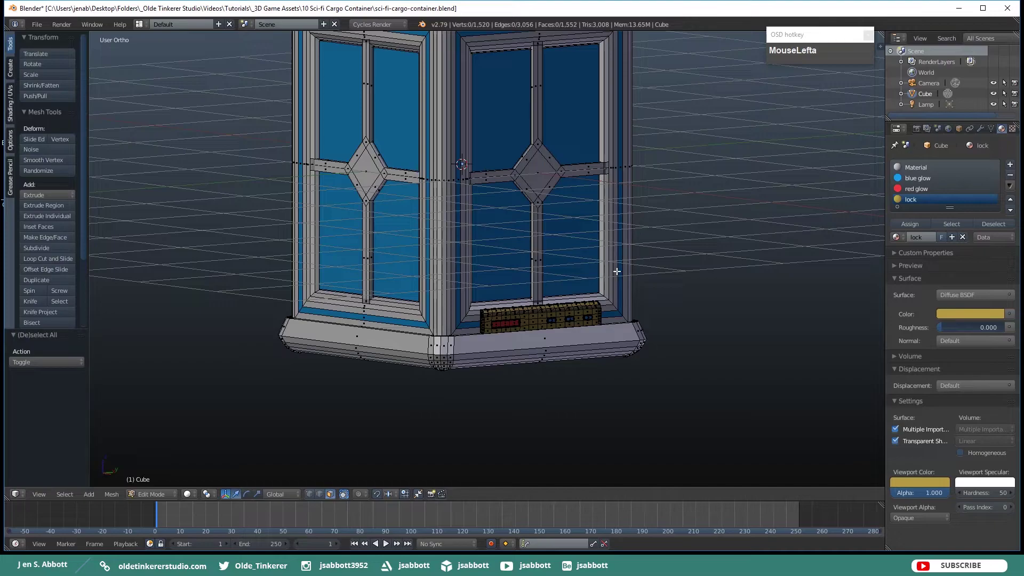
Add another material named "bloack" and darken its diffuse color to black, hex 000000.
click(1010, 166)
click(936, 244)
click(920, 244)
text(bloa)
key(Return)
click(984, 321)
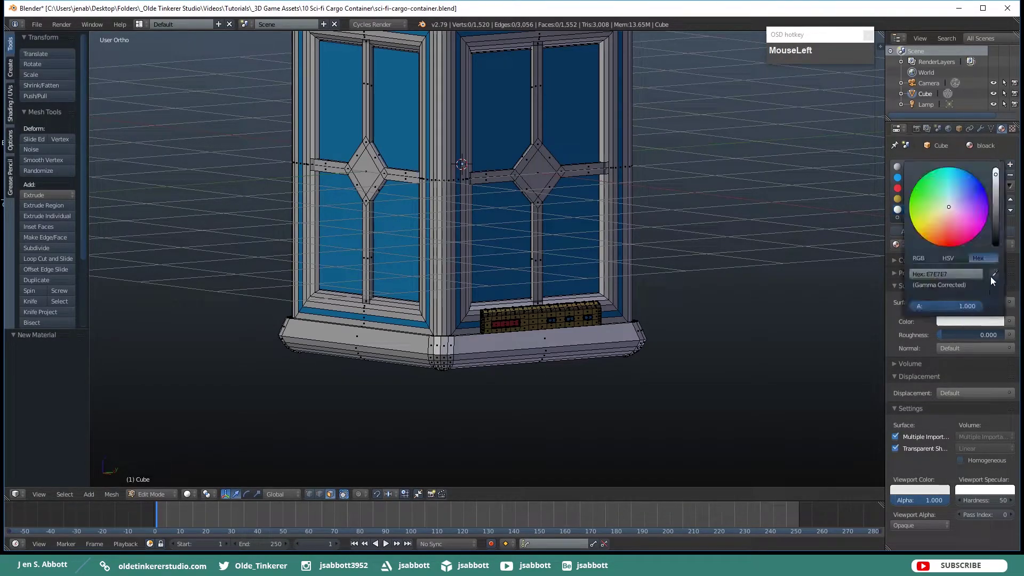
drag(994, 181, 992, 247)
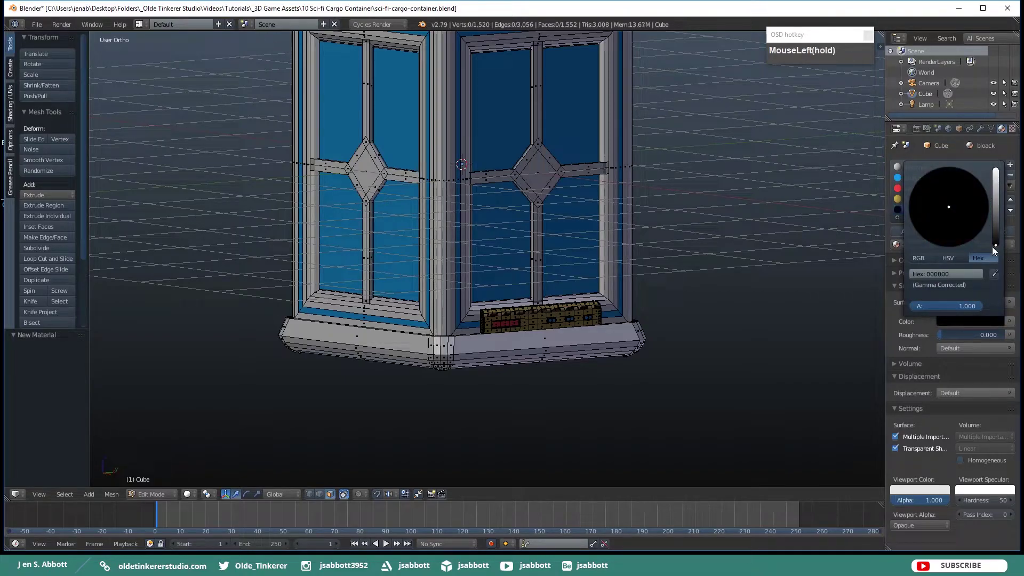
Sample the black diffuse color as the viewport color of the bloack material.
click(941, 489)
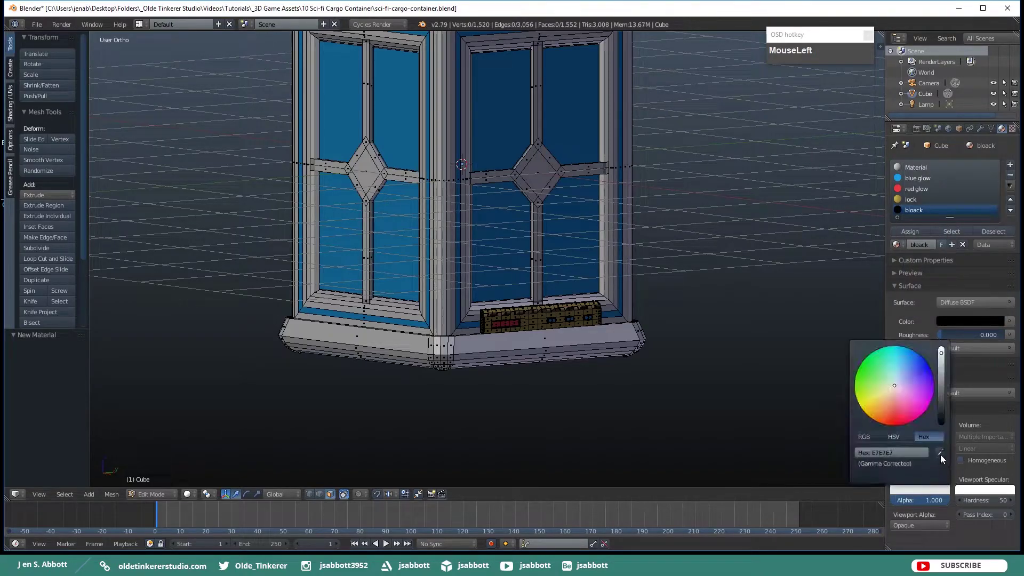
click(938, 452)
click(957, 322)
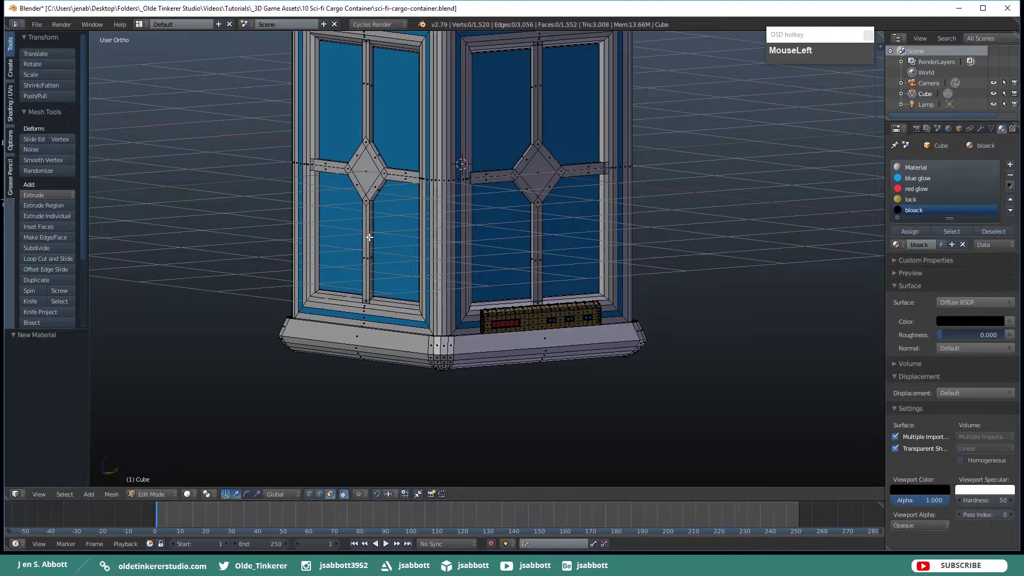
Select the outer face loops running around the container's top rim, undoing the one wrong loop selection.
shift+middle_drag(400, 184, 419, 250)
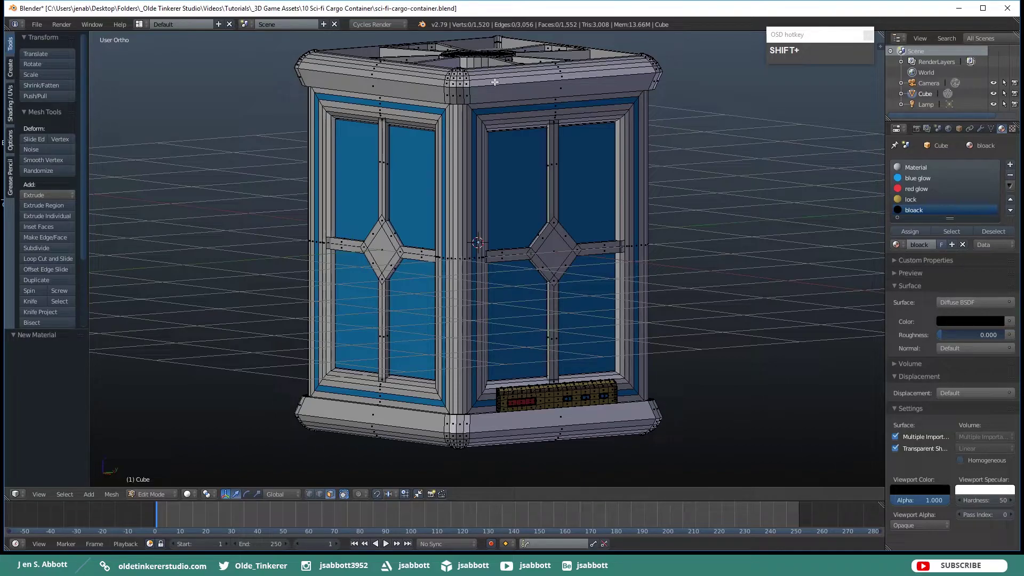
alt+right_click(469, 94)
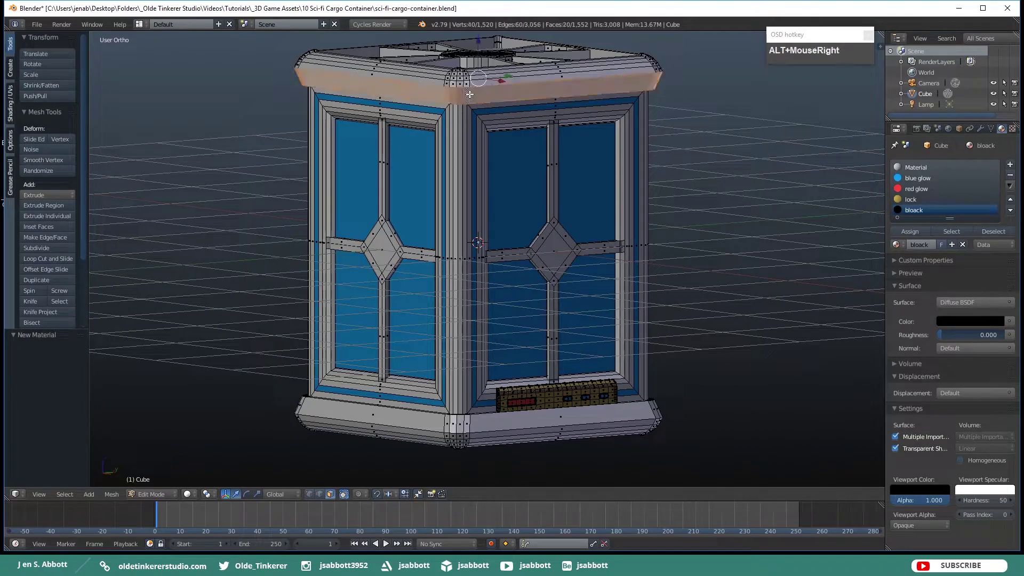
alt+shift+right_click(468, 83)
alt+shift+right_click(467, 79)
alt+shift+right_click(468, 77)
key(ctrl+z)
alt+shift+right_click(471, 79)
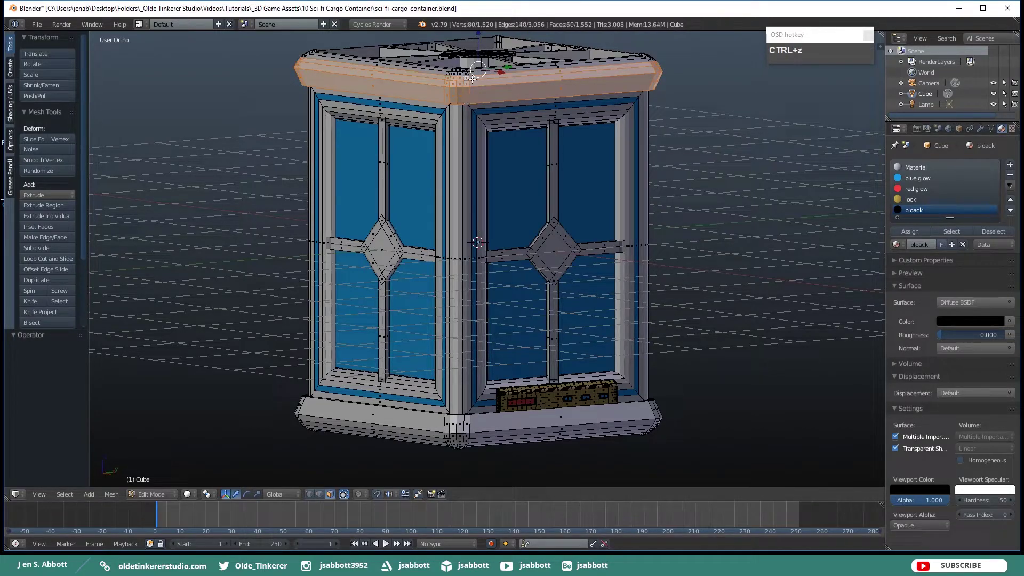
Add the remaining inner face loops of the container's top rim to the selection.
middle_drag(473, 83, 473, 119)
alt+shift+right_click(467, 175)
alt+shift+right_click(463, 170)
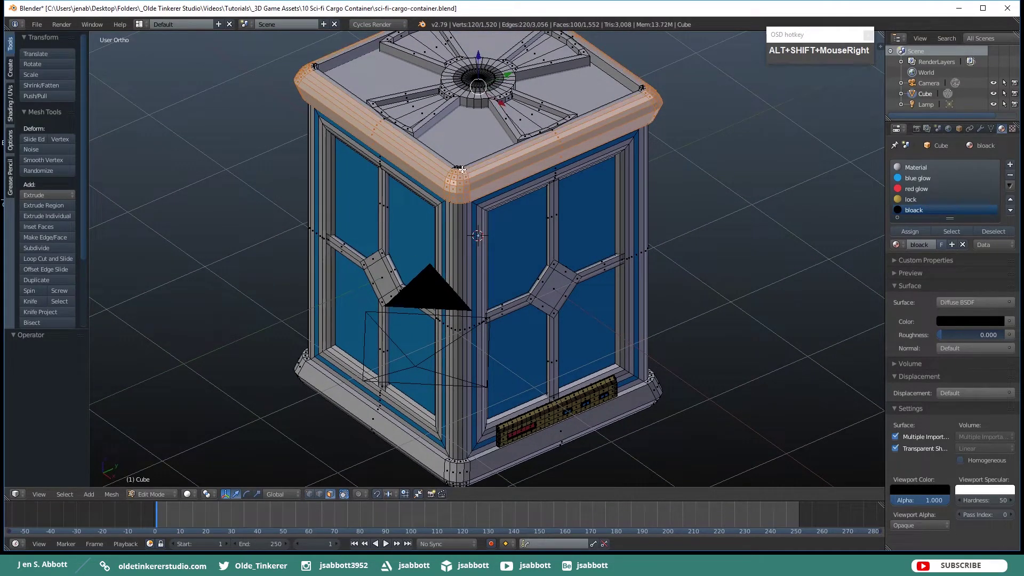
alt+shift+right_click(462, 168)
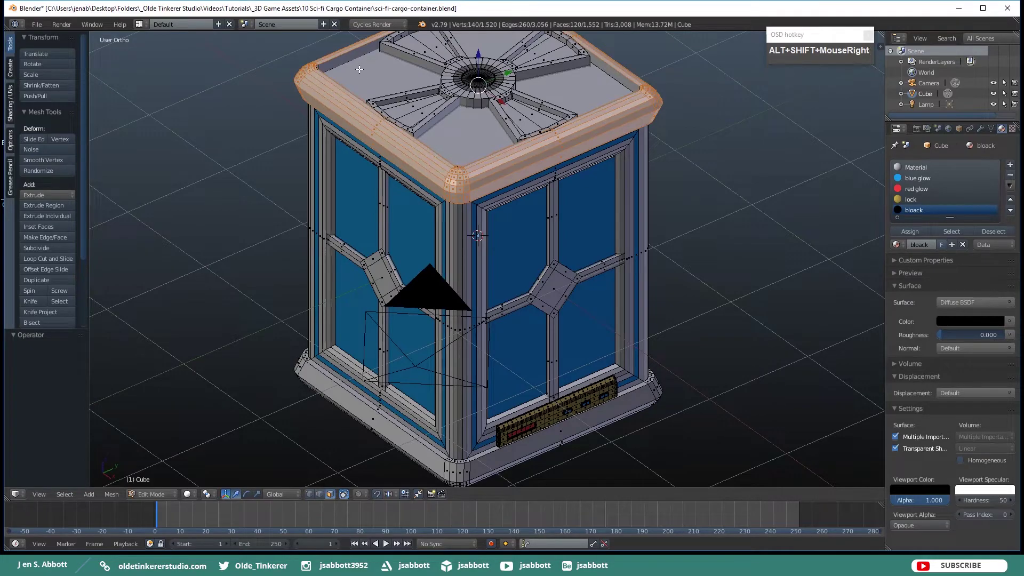
middle_drag(394, 87, 276, 213)
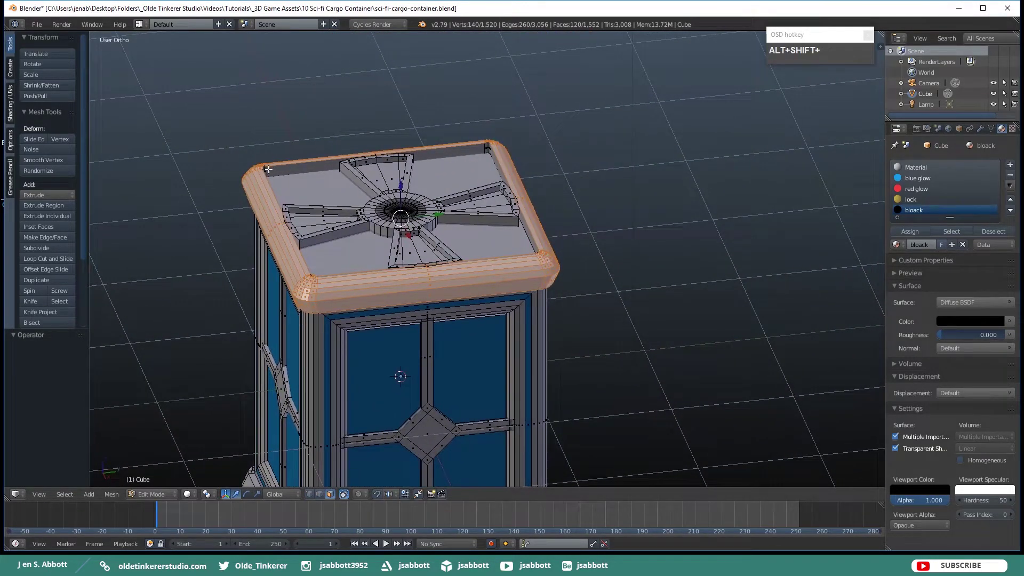
alt+shift+right_click(267, 169)
Add all face loops around the container's bottom rim, including its inner edge, to the selection.
middle_drag(477, 293, 485, 215)
shift+middle_drag(404, 286, 477, 190)
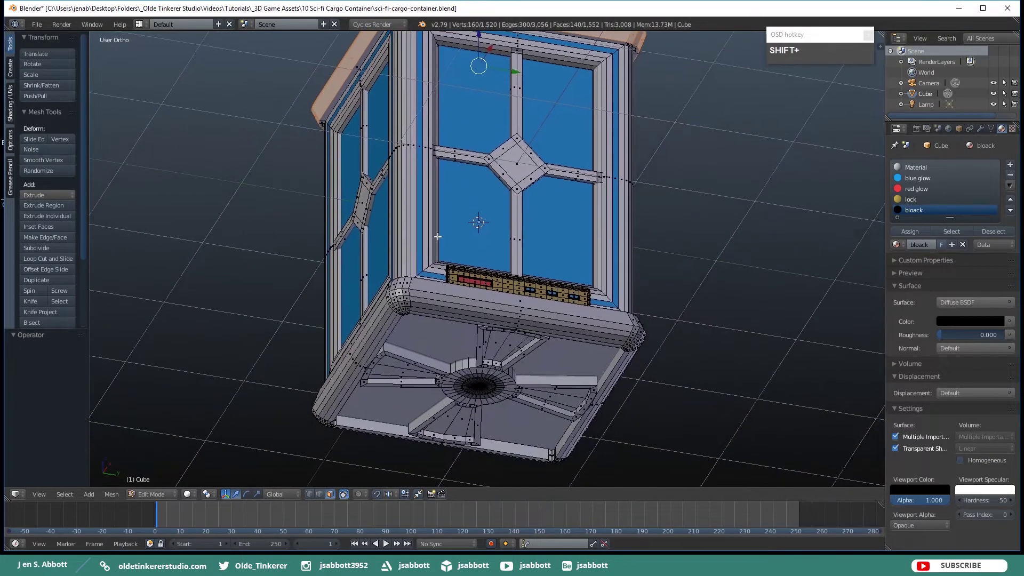
alt+shift+right_click(403, 286)
alt+shift+right_click(405, 301)
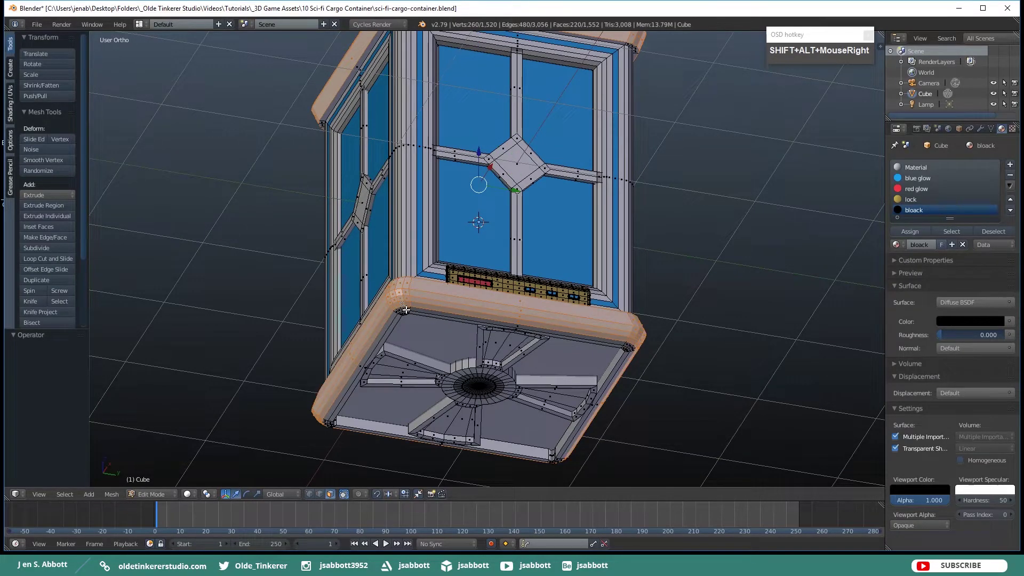
alt+shift+right_click(406, 309)
middle_drag(431, 317, 385, 108)
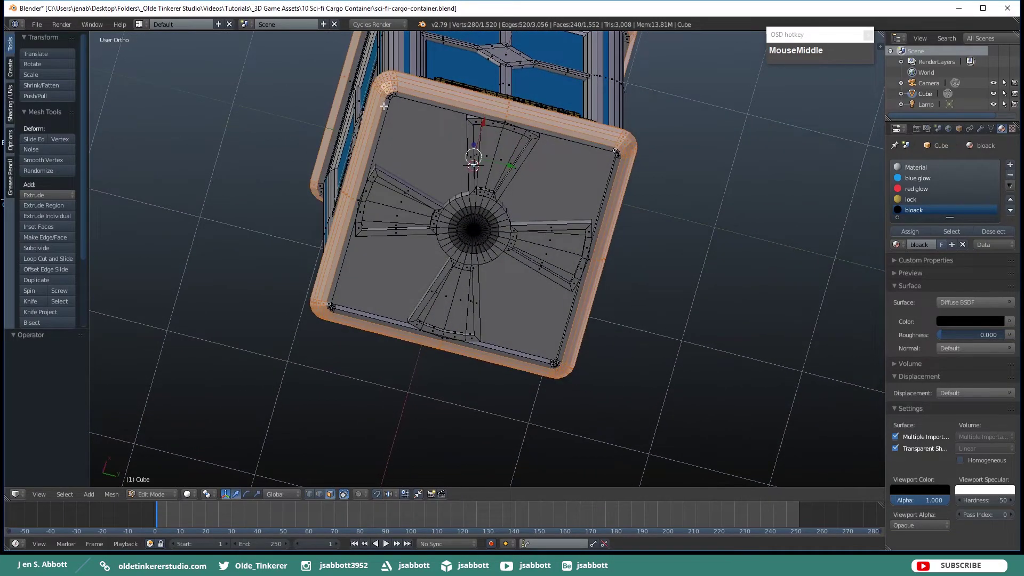
alt+shift+right_click(396, 94)
middle_drag(427, 152, 496, 254)
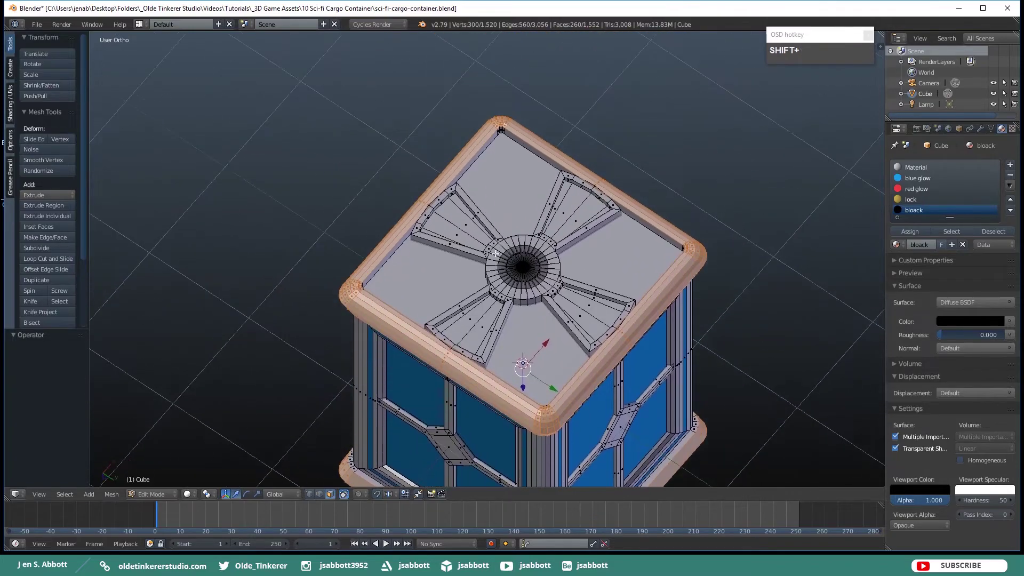
alt+shift+right_click(503, 130)
Assign the bloack material to the selected top and bottom rims and clear the selection.
middle_drag(555, 126, 534, 308)
middle_drag(544, 88, 542, 201)
scroll(543, 190, down, 2)
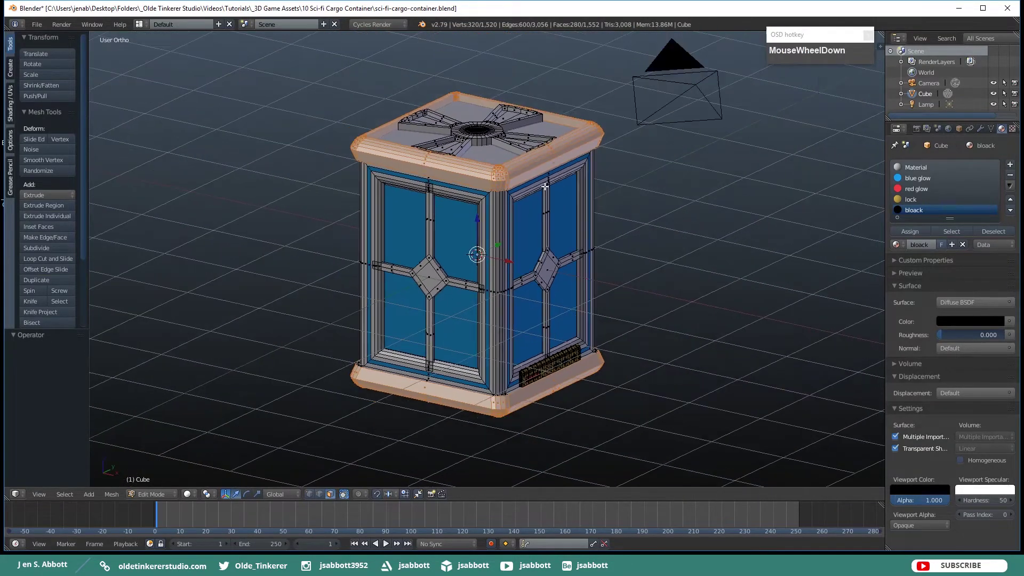
click(910, 233)
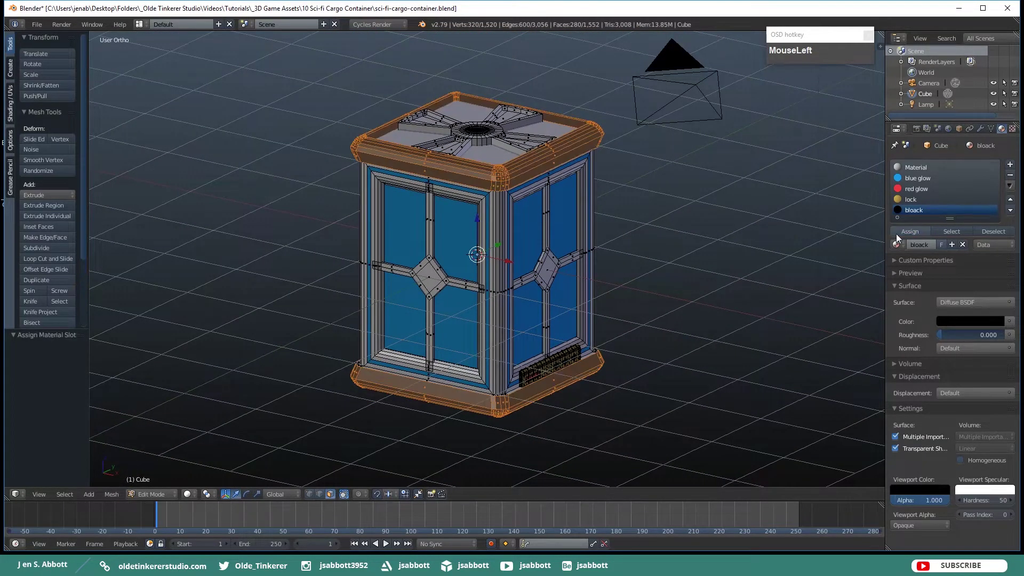
key(a)
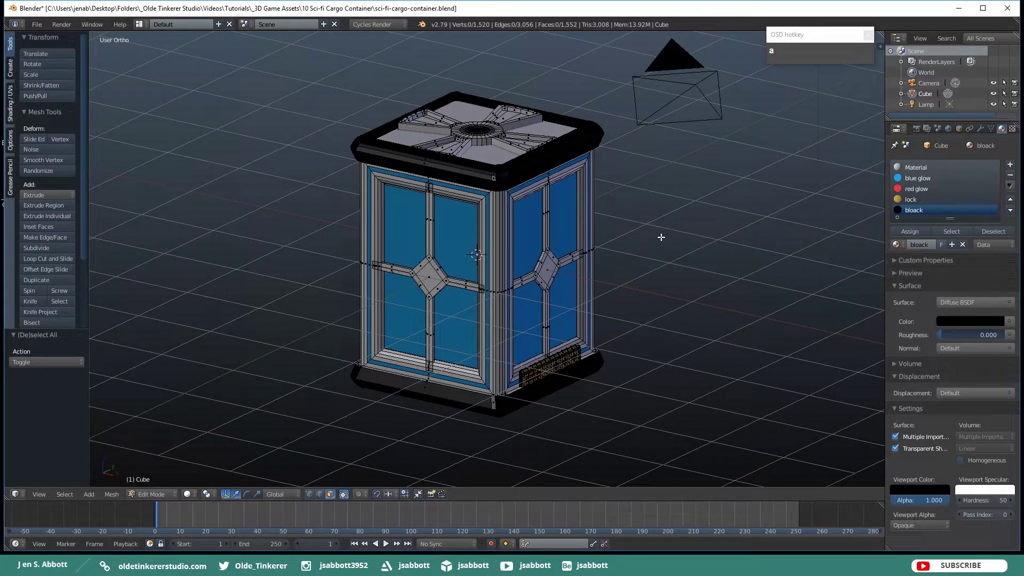
Add another material to the container and name it "metal".
click(1010, 165)
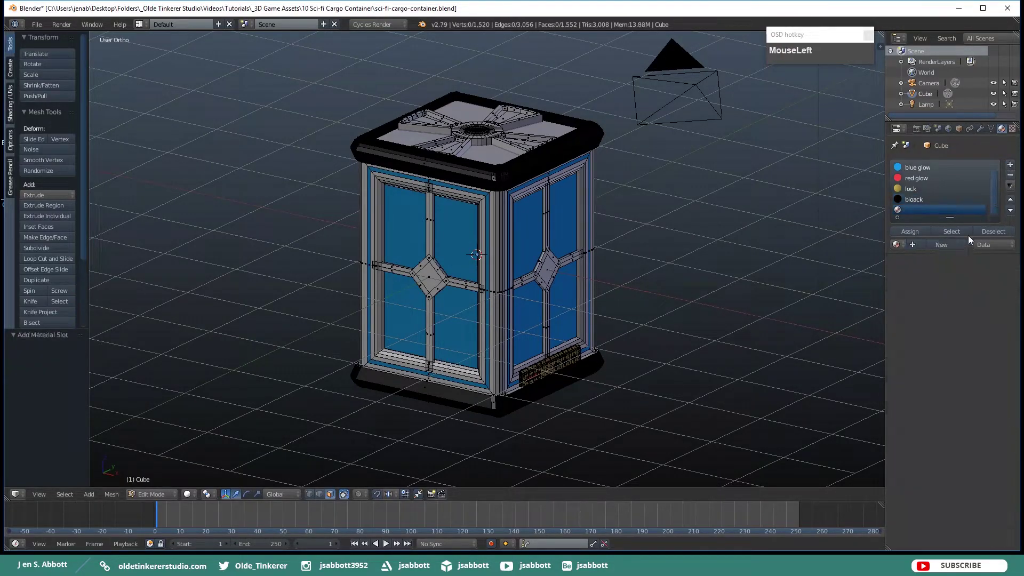
click(927, 246)
text(metal)
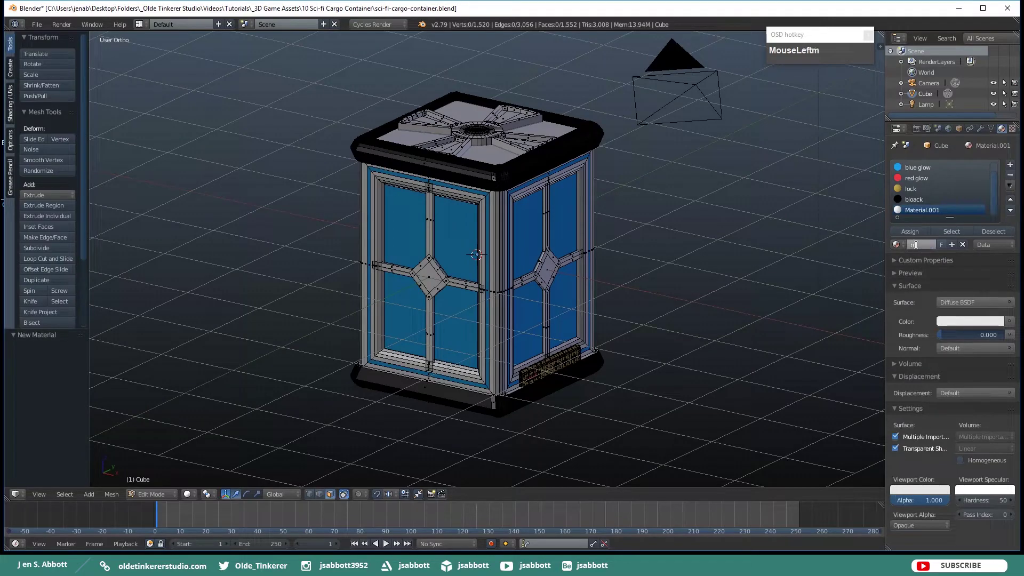
key(Return)
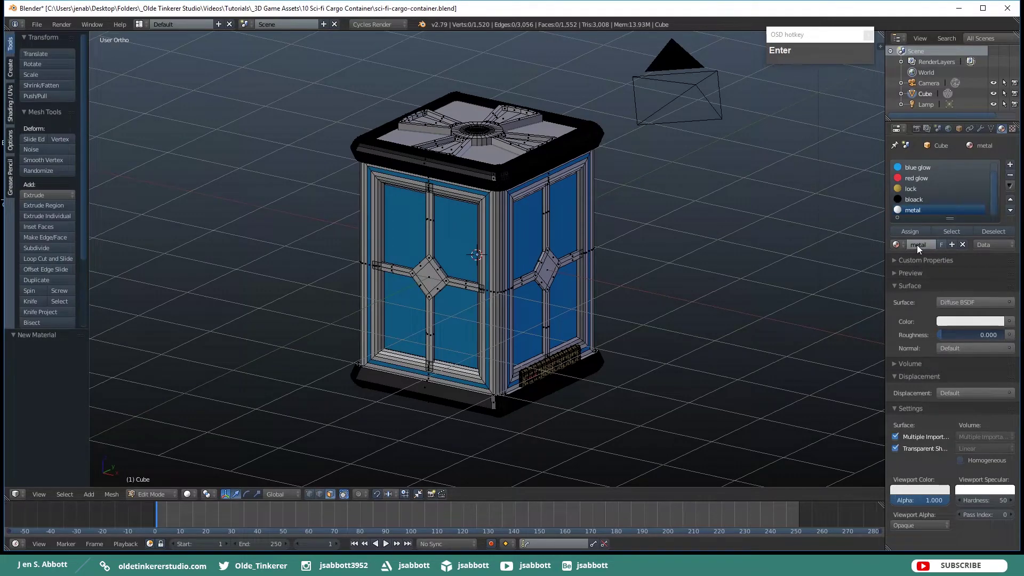
Set the metal material's diffuse color to a medium gray and sample it as the viewport color.
click(956, 322)
click(956, 274)
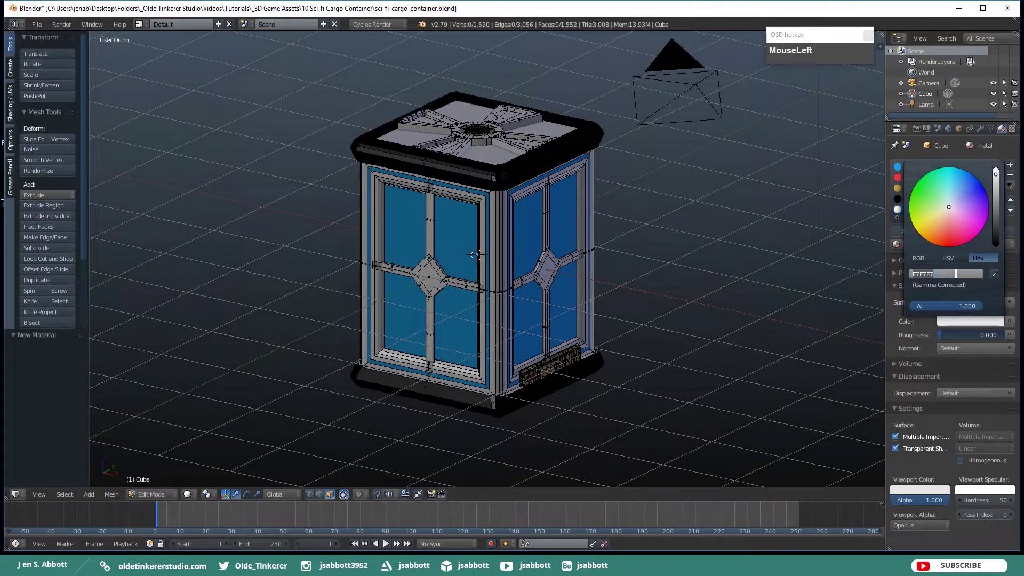
text(9)
key(Return)
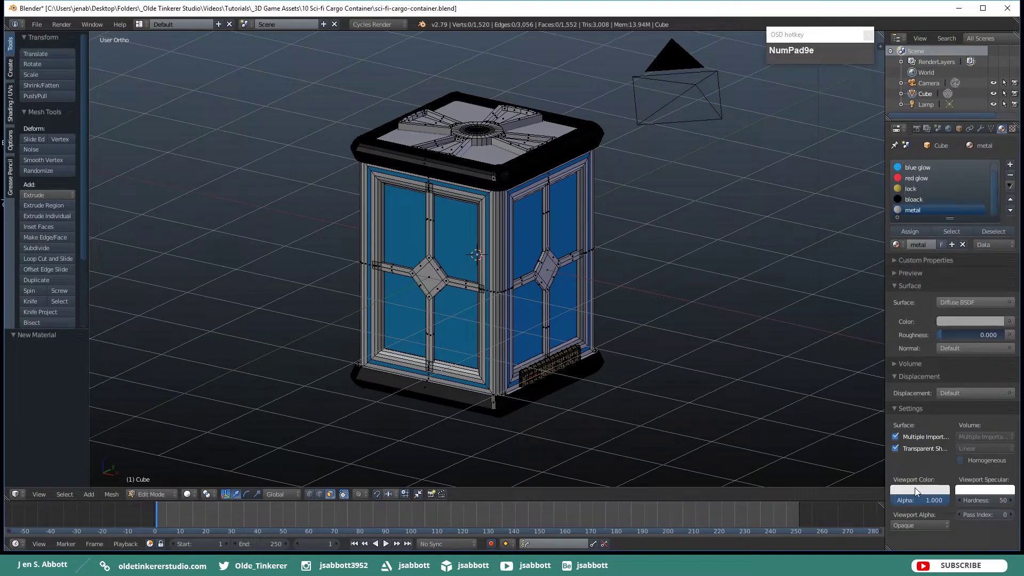
click(914, 491)
click(935, 451)
click(947, 321)
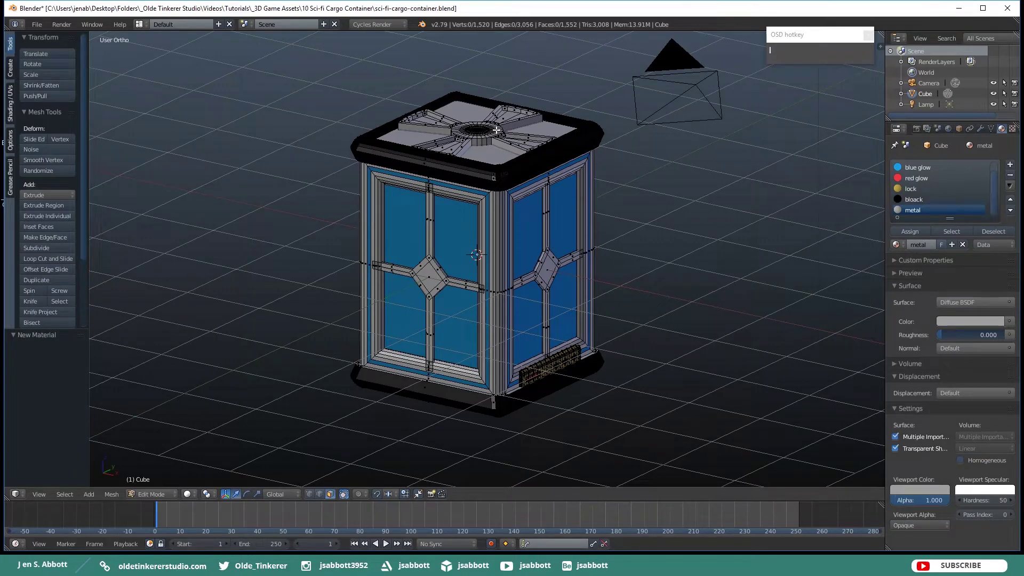
Select the linked fan-shaped details on the container's top and bottom, undoing the one wrong linked selection.
shift+middle_drag(504, 127, 502, 173)
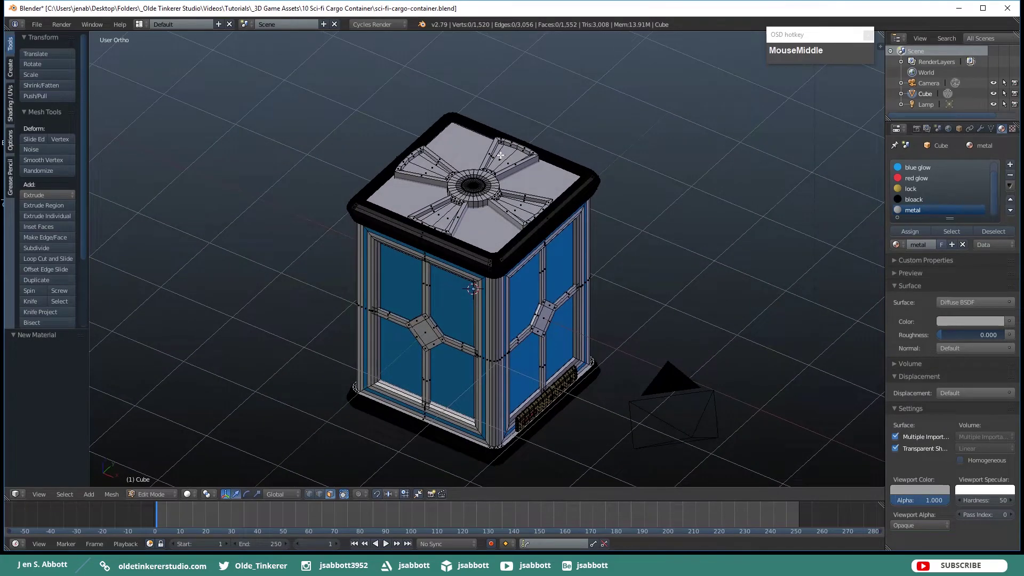
key(l)
key(l)
key(ctrl+z)
middle_drag(483, 224, 484, 126)
key(l)
Add the linked window crossbars with their diamond centers on all four sides to the selection.
middle_drag(515, 390, 513, 464)
key(l)
key(l)
middle_drag(586, 312, 496, 309)
key(l)
middle_drag(603, 336, 531, 256)
key(l)
Add the window frame and outer border face loops on the front side to the selection, undoing any wrong selections.
key(KP_1)
scroll(539, 327, up, 1)
key(l)
key(ctrl+z)
alt+shift+right_click(532, 137)
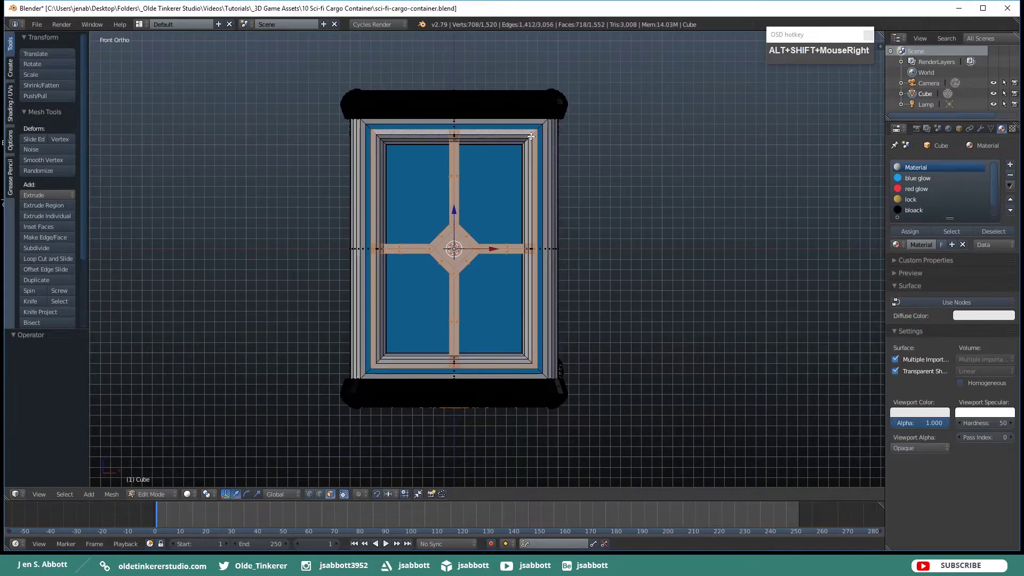
alt+shift+right_click(530, 137)
alt+shift+right_click(527, 139)
alt+shift+right_click(524, 143)
alt+shift+right_click(545, 122)
alt+shift+right_click(552, 141)
key(ctrl+z)
Add the frame and border face loops of the next side, plus the adjoining corner post faces, to the selection.
middle_drag(556, 238, 425, 267)
alt+shift+right_click(478, 257)
alt+shift+right_click(482, 260)
alt+shift+right_click(568, 152)
alt+shift+right_click(558, 162)
alt+shift+right_click(553, 166)
alt+shift+right_click(552, 168)
alt+shift+right_click(550, 170)
middle_drag(590, 187, 536, 192)
shift+right_click(489, 160)
shift+right_click(493, 159)
shift+right_click(498, 159)
Add the third side's frame and border loops and its corner post faces to the selection, undoing the wrong loops.
alt+shift+right_click(502, 144)
middle_drag(512, 154, 435, 140)
alt+shift+right_click(553, 149)
key(ctrl+z)
scroll(553, 144, up, 2)
alt+shift+right_click(585, 85)
alt+shift+right_click(573, 102)
alt+shift+right_click(573, 103)
key(ctrl+z)
alt+shift+right_click(573, 104)
shift+right_click(608, 249)
shift+right_click(613, 249)
Add the last side's frame and border loops and the remaining corner post faces to the selection.
middle_drag(635, 244, 565, 238)
shift+right_click(405, 106)
alt+shift+right_click(419, 87)
alt+shift+right_click(423, 92)
alt+shift+right_click(436, 105)
alt+shift+right_click(439, 108)
alt+shift+right_click(443, 112)
middle_drag(643, 163, 572, 170)
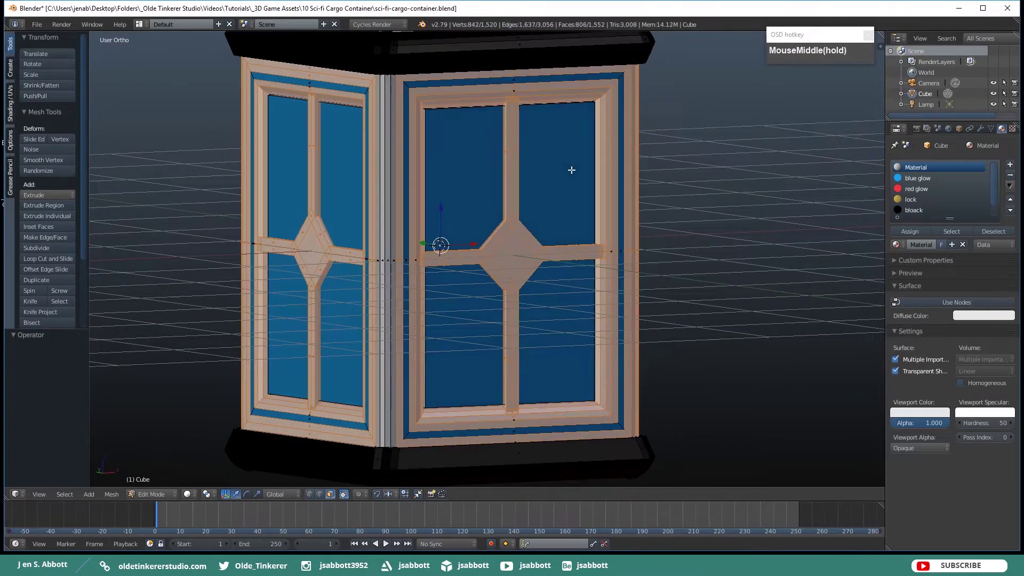
shift+right_click(380, 215)
shift+right_click(387, 216)
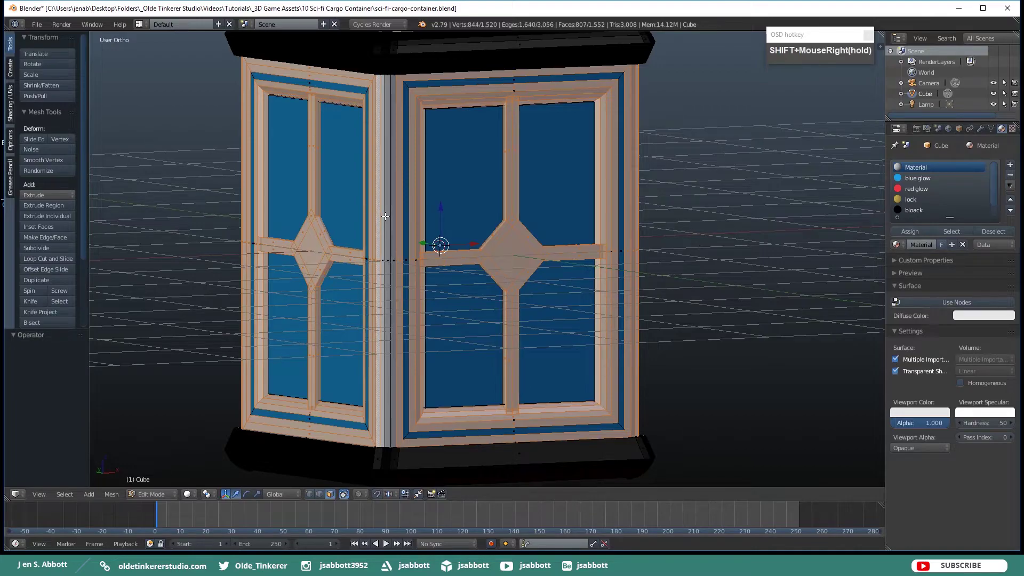
shift+right_click(393, 212)
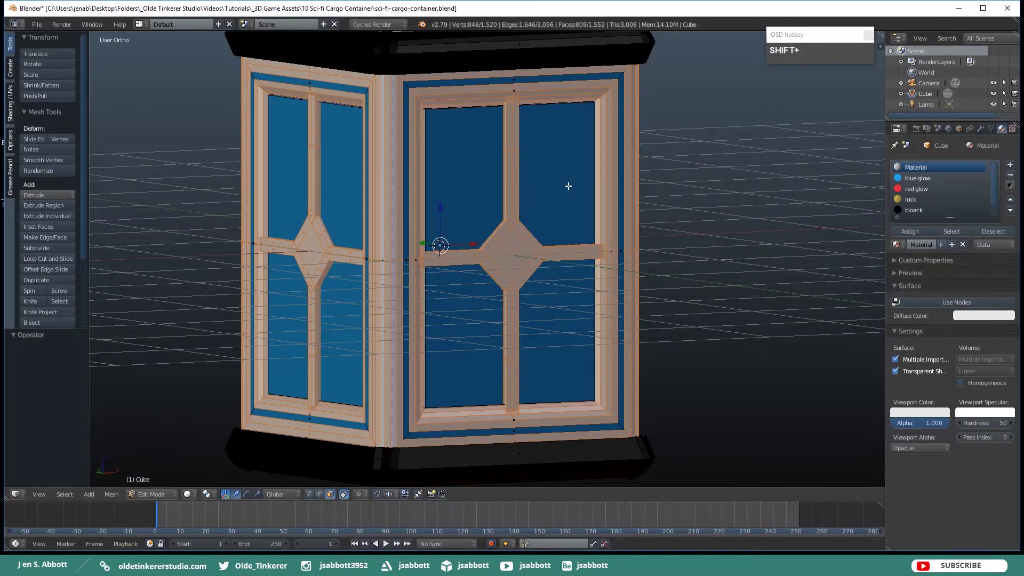
Assign the metal material to the selected frames, crossbars, corner posts and fan details, and clear the selection.
scroll(568, 185, down, 4)
middle_drag(581, 199, 527, 211)
scroll(939, 184, down, 1)
click(913, 210)
click(912, 231)
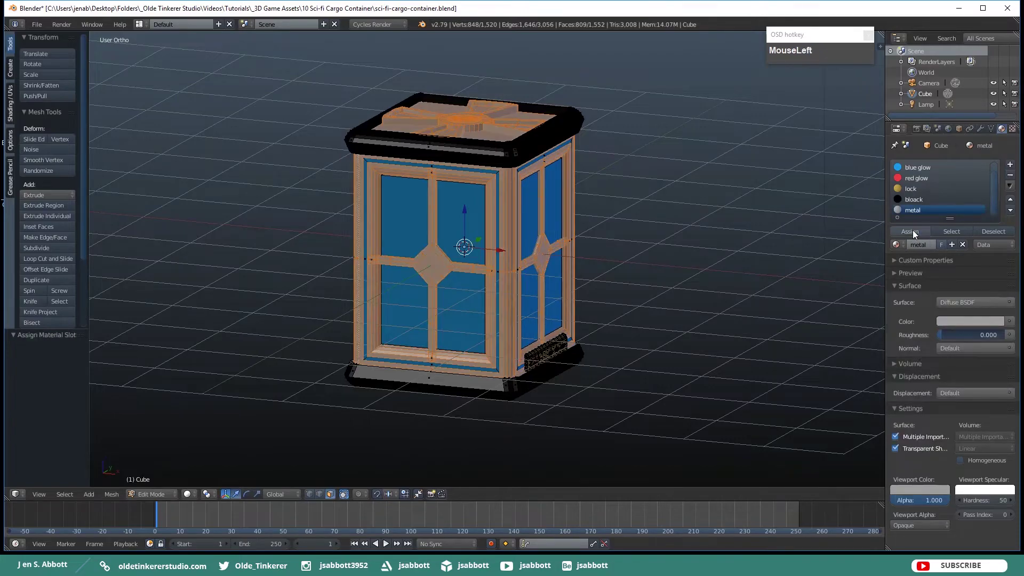
key(a)
Remove the default "Material" slot from the container in Object Mode and return to Edit Mode.
middle_drag(633, 302, 591, 291)
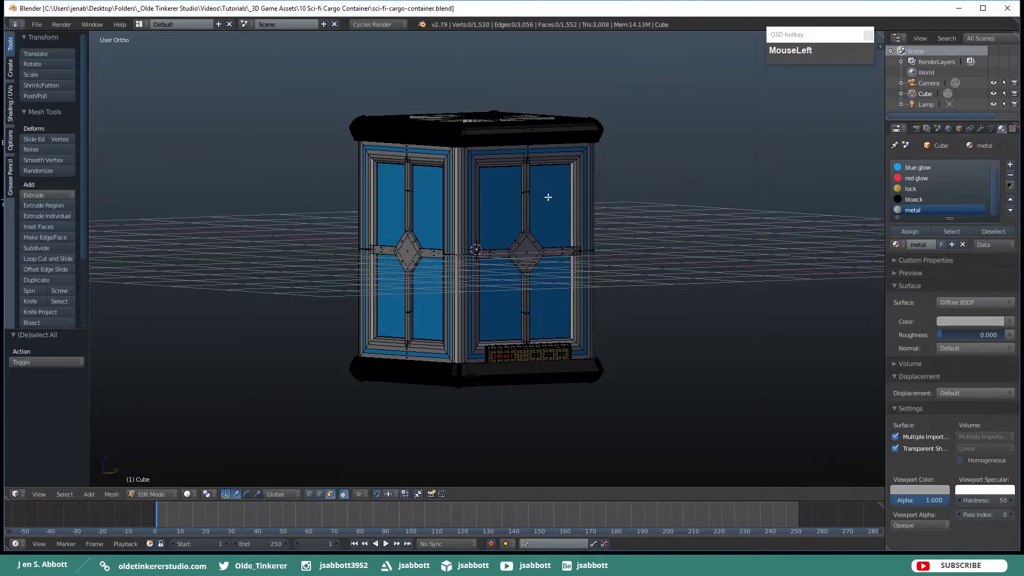
key(Tab)
scroll(925, 188, up, 1)
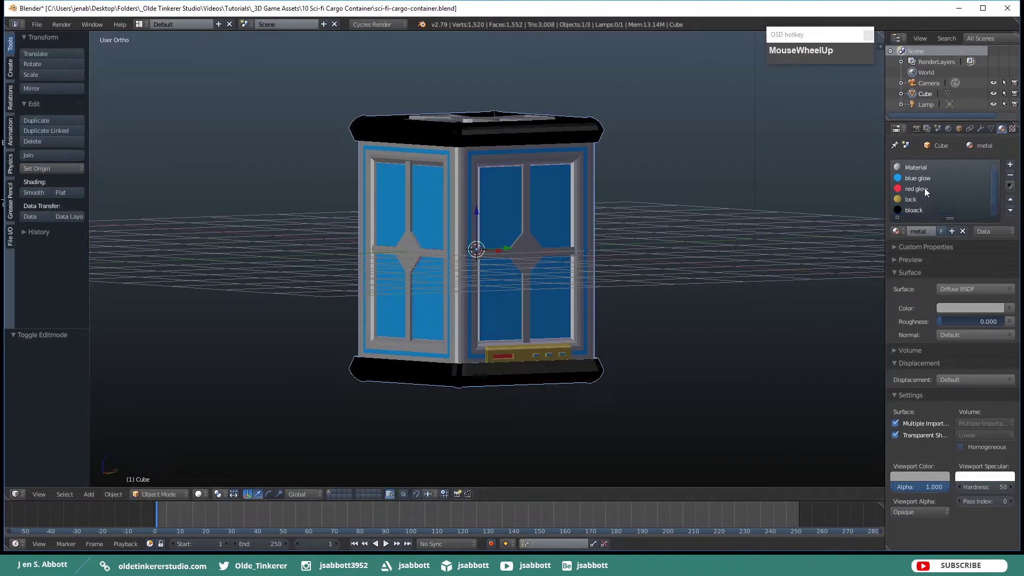
click(915, 165)
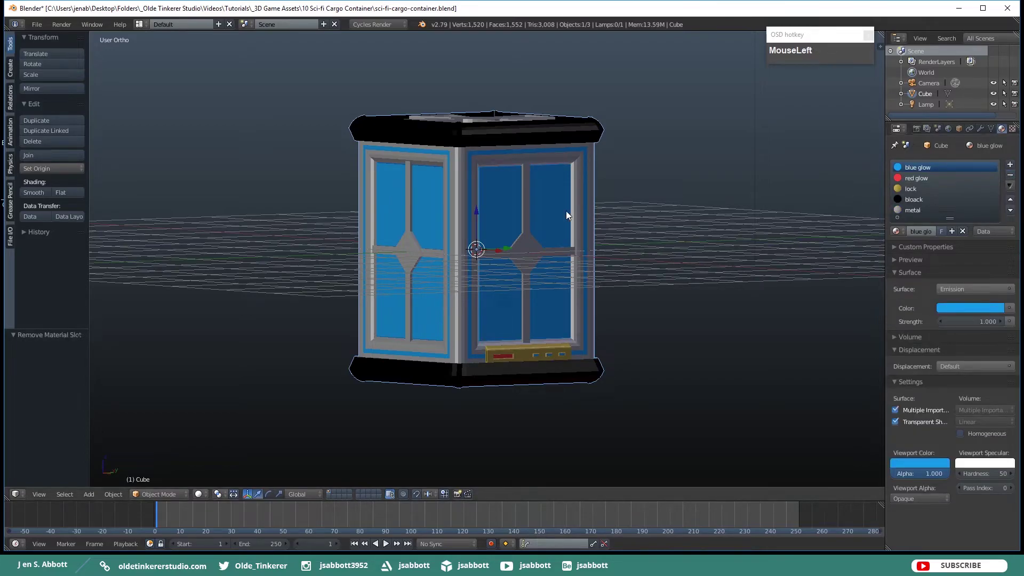
key(Tab)
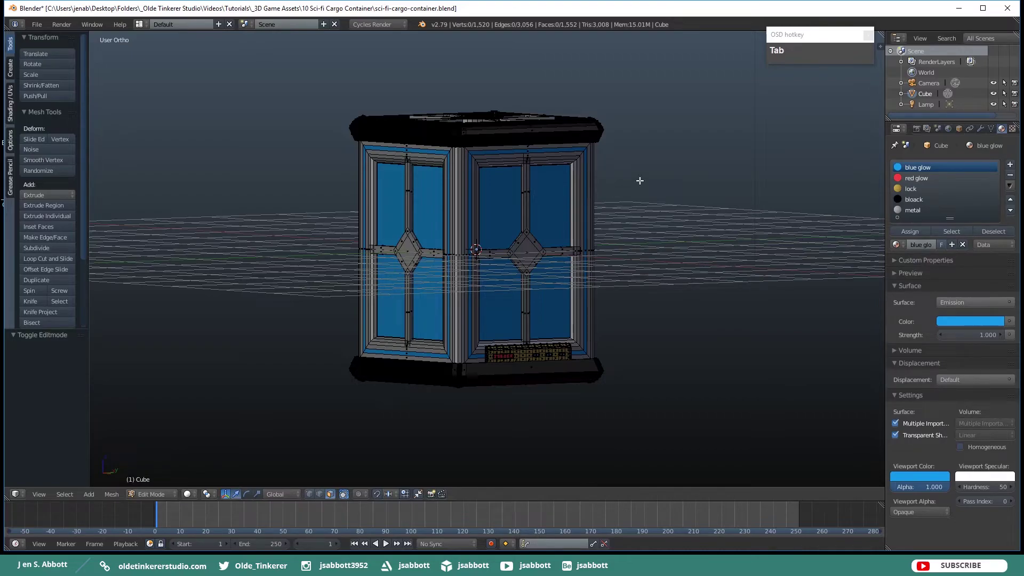
Split the 3D view into one large view beside two stacked views, hiding the tool shelf in the stacked ones.
drag(880, 34, 482, 72)
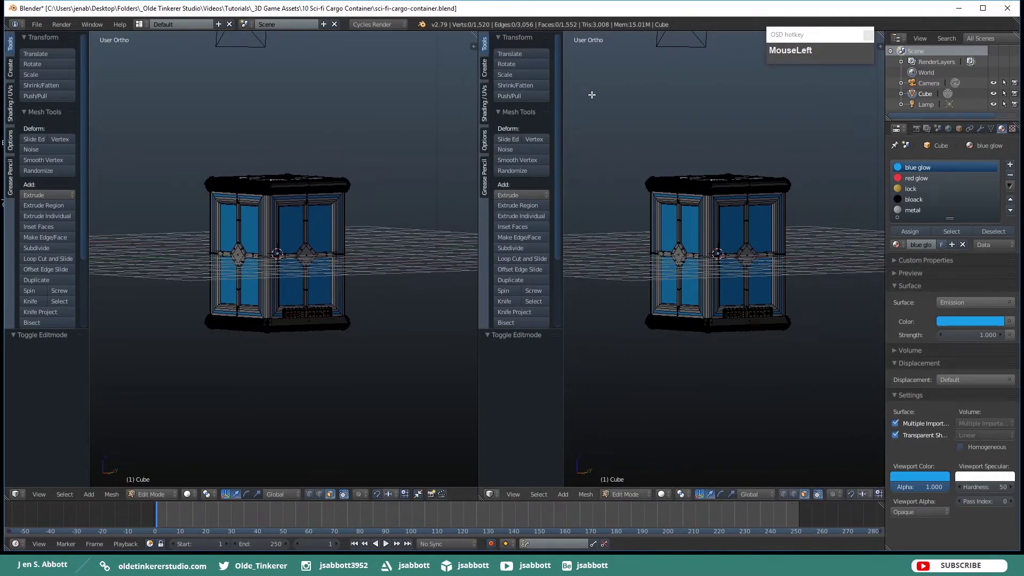
key(t)
drag(882, 34, 862, 249)
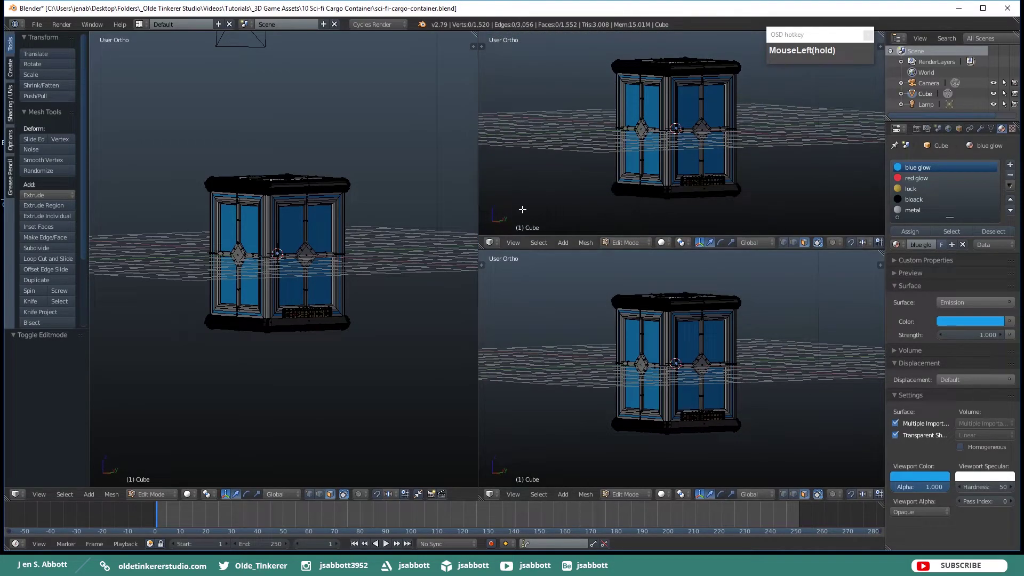
Change the upper stacked view to the Node Editor and the lower one to the UV/Image Editor.
click(490, 242)
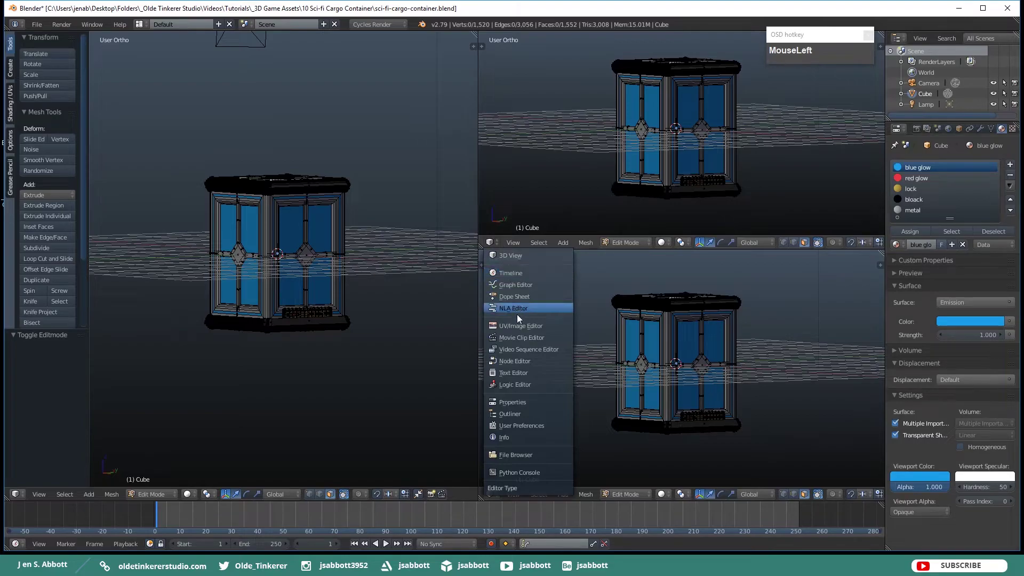
click(520, 361)
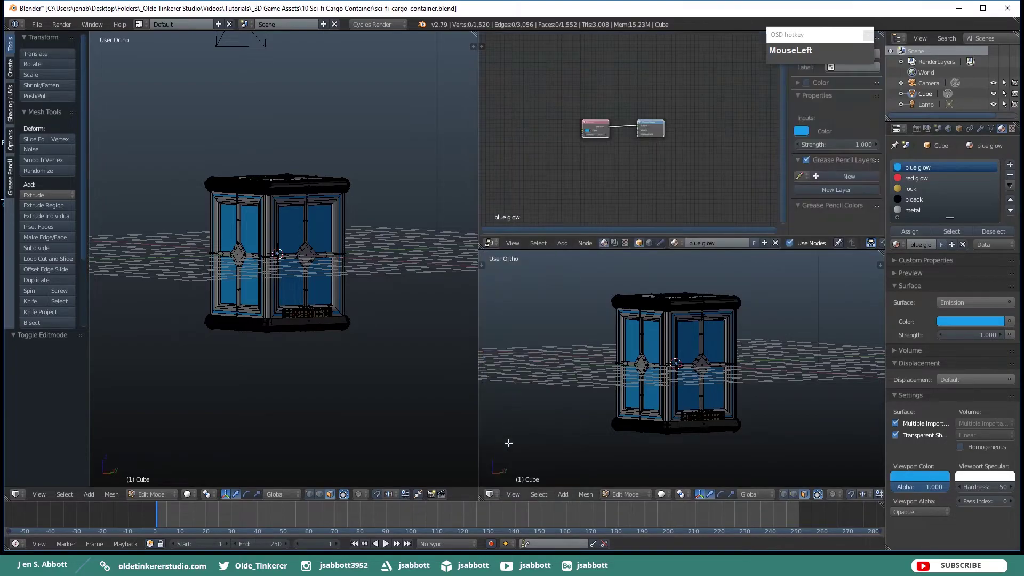
click(495, 493)
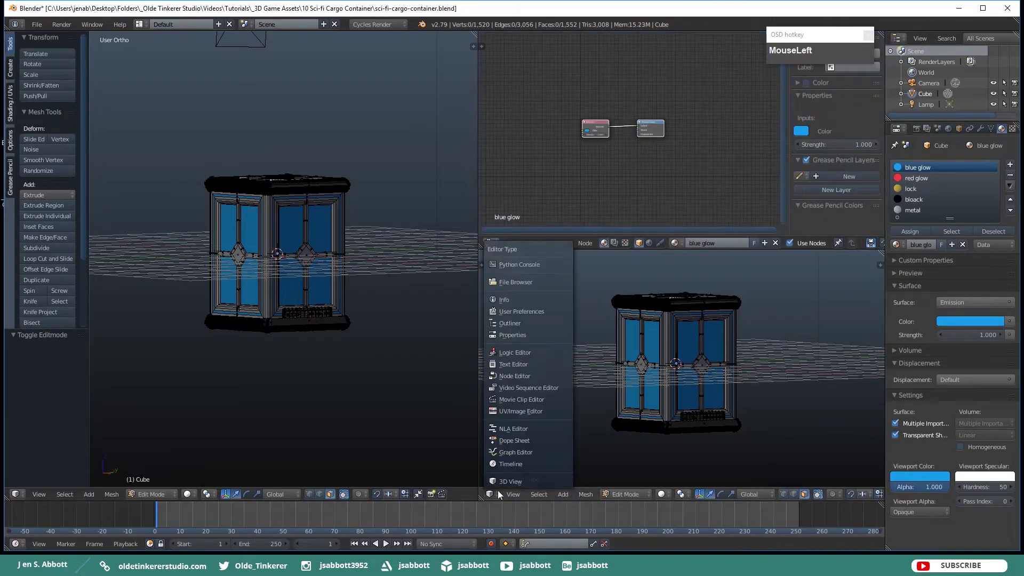
click(514, 412)
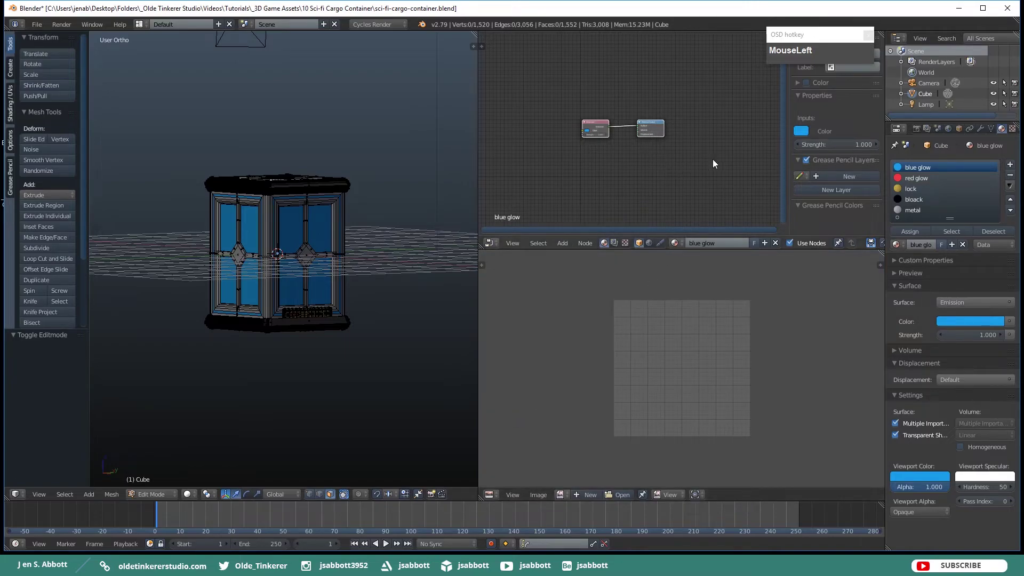
Hide the Node Editor's properties sidebar and bring the blue glow nodes into a readable view.
key(n)
scroll(697, 165, up, 4)
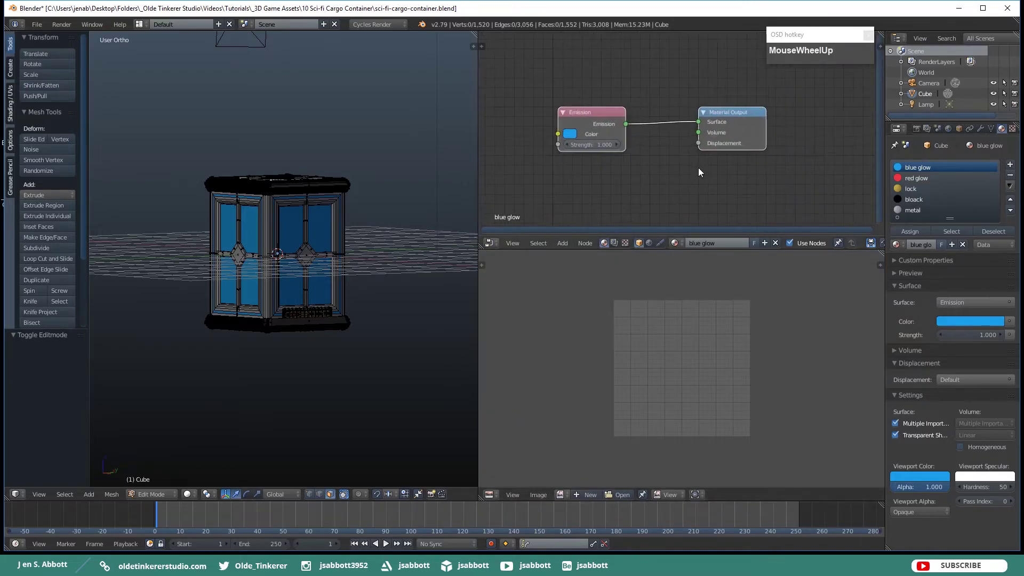
scroll(677, 176, up, 1)
shift+middle_drag(656, 161, 748, 172)
scroll(694, 189, down, 1)
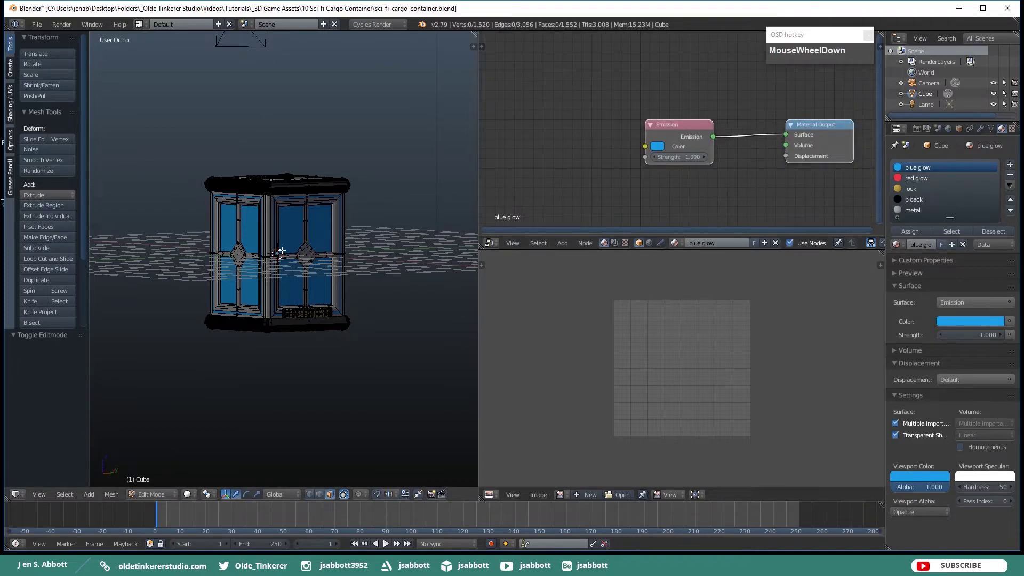
Unwrap the whole container with Lightmap Pack into a new UV map, using an image size of 1024.
key(a)
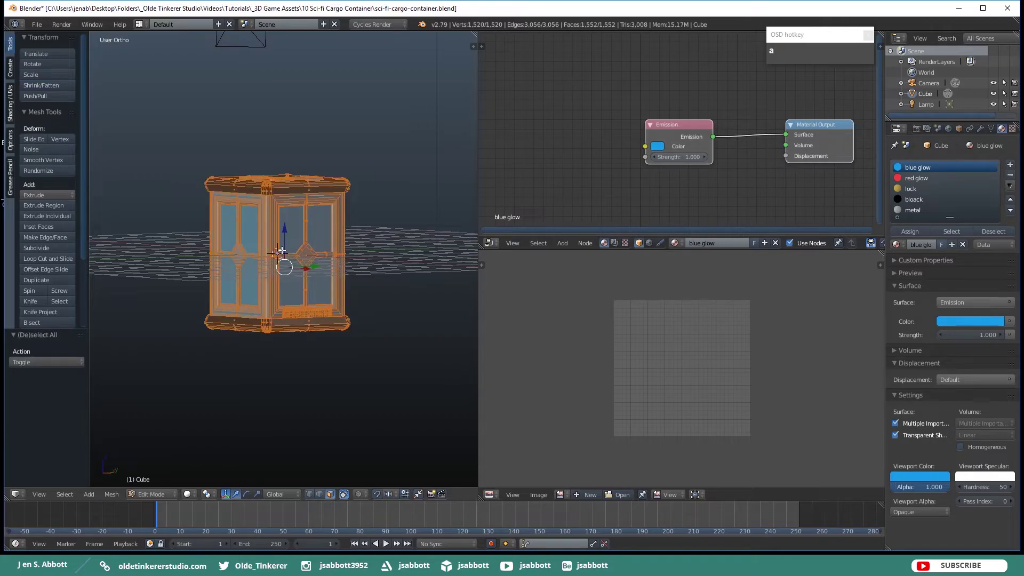
key(space)
text(light)
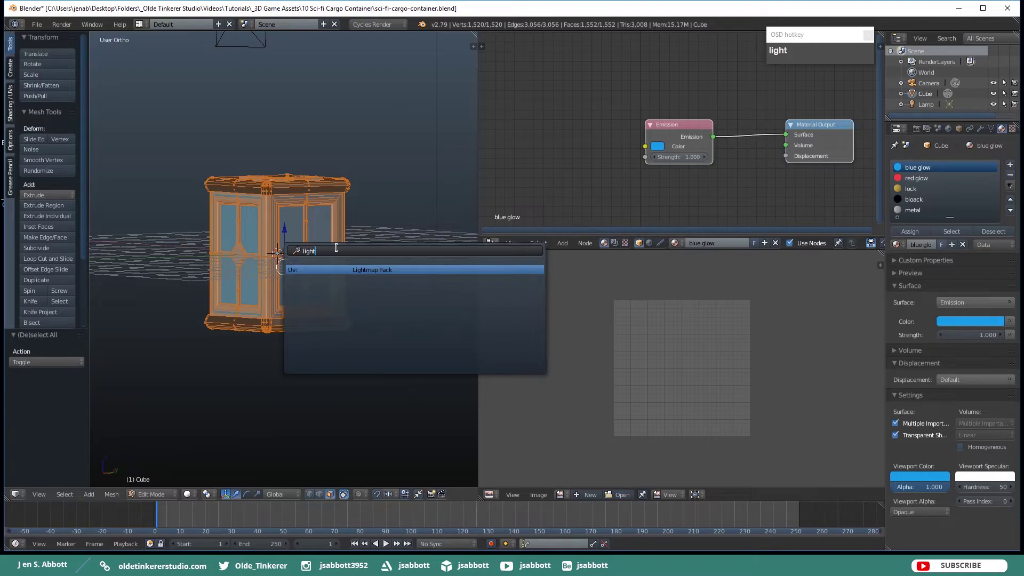
click(383, 270)
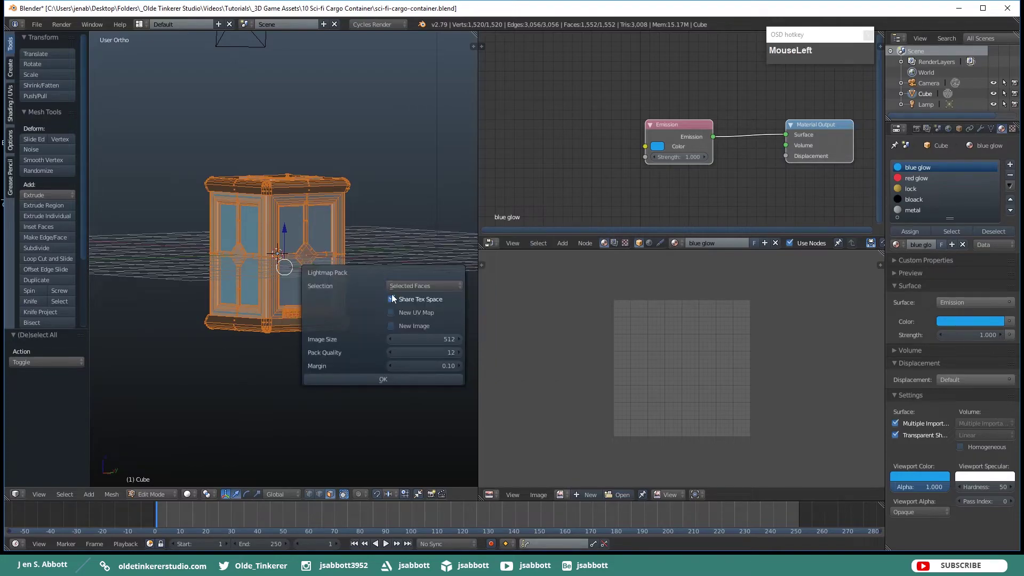
click(412, 337)
text(1024)
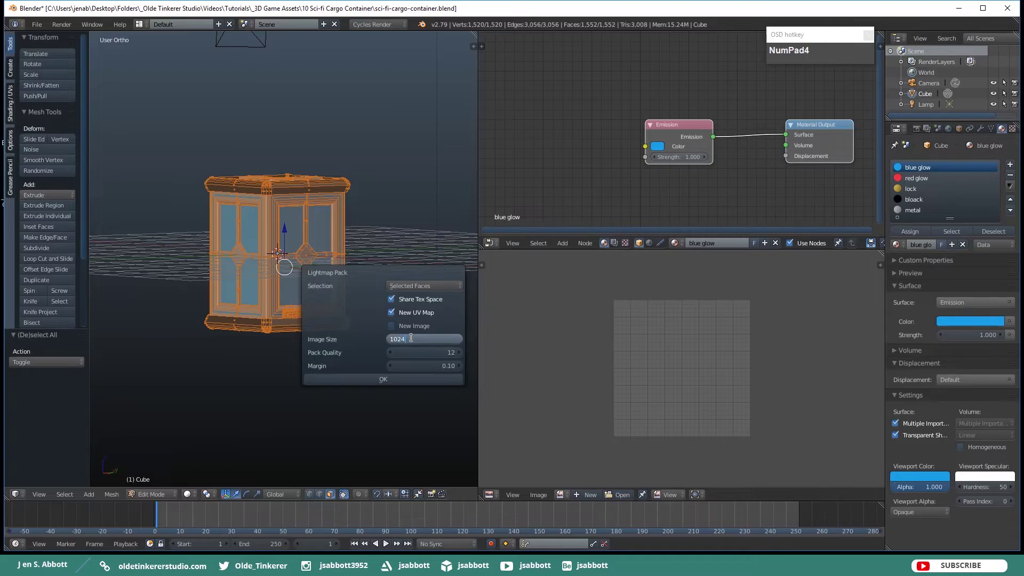
click(383, 379)
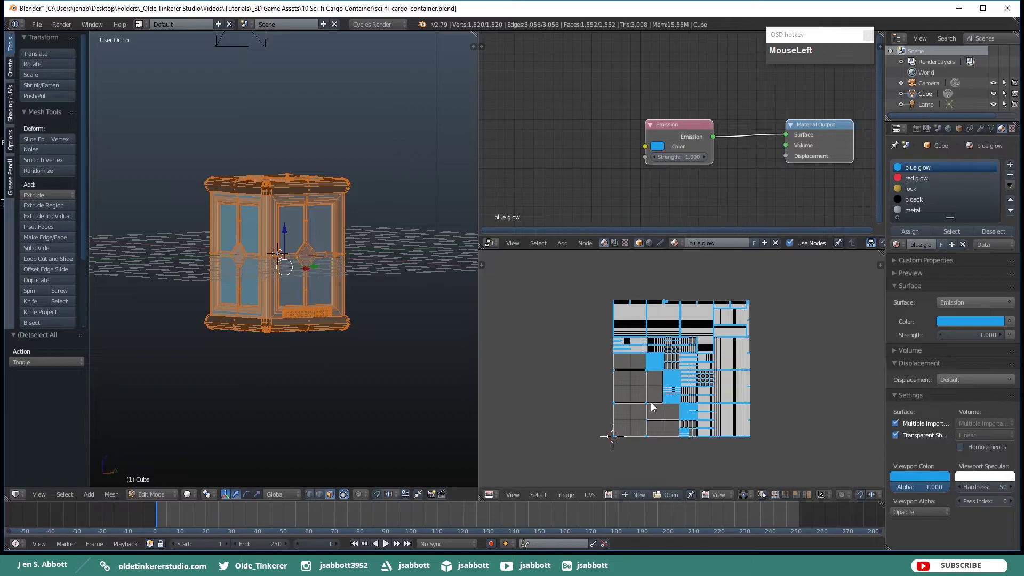
Create a blank 1024 × 1024 px image named "si-ficargo-container-uv" for the container's UV layout.
click(638, 494)
click(670, 454)
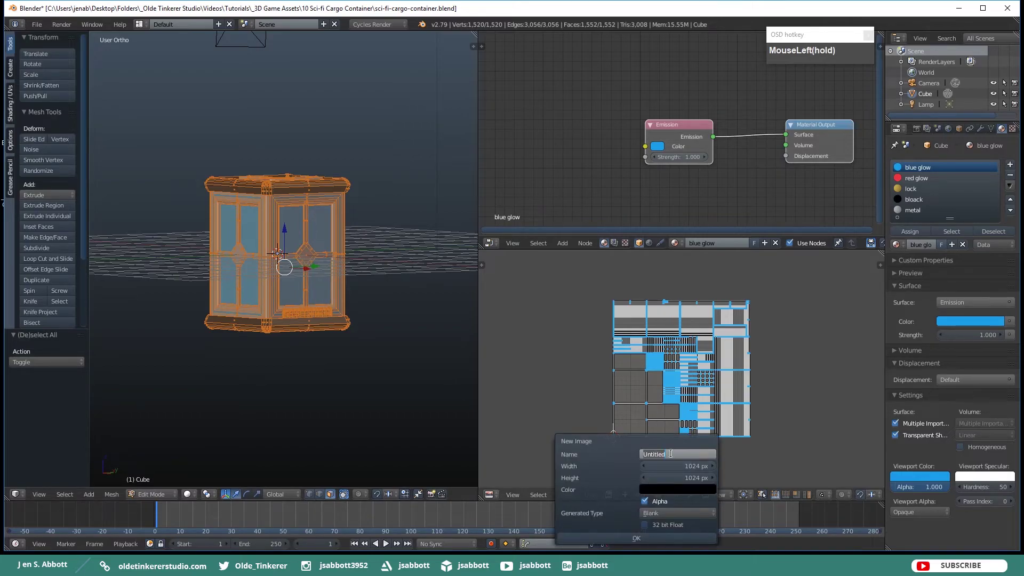
text(cargo)
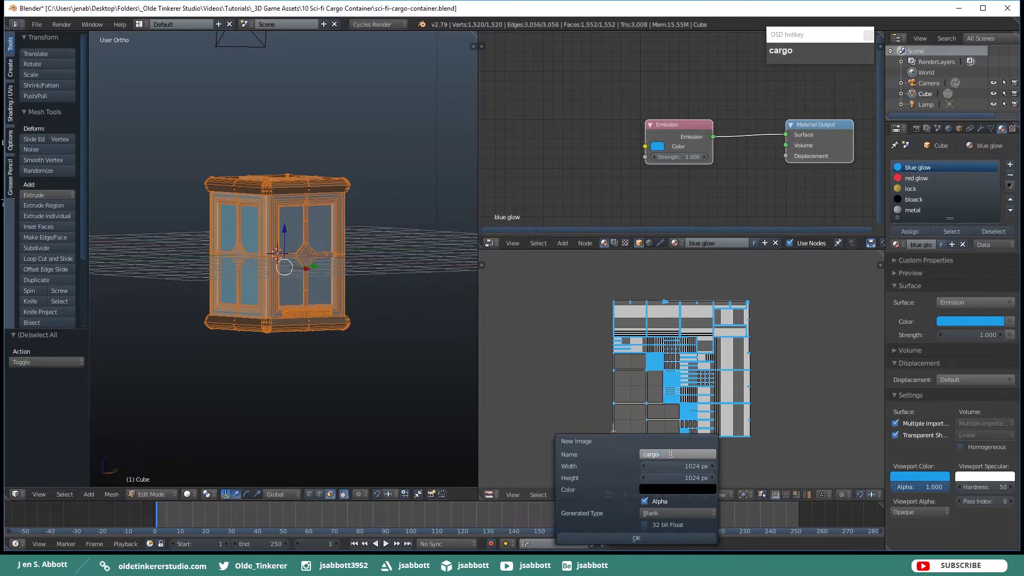
text(-containe)
text(r-u)
text(v)
key(Home)
text(si-fi)
click(638, 538)
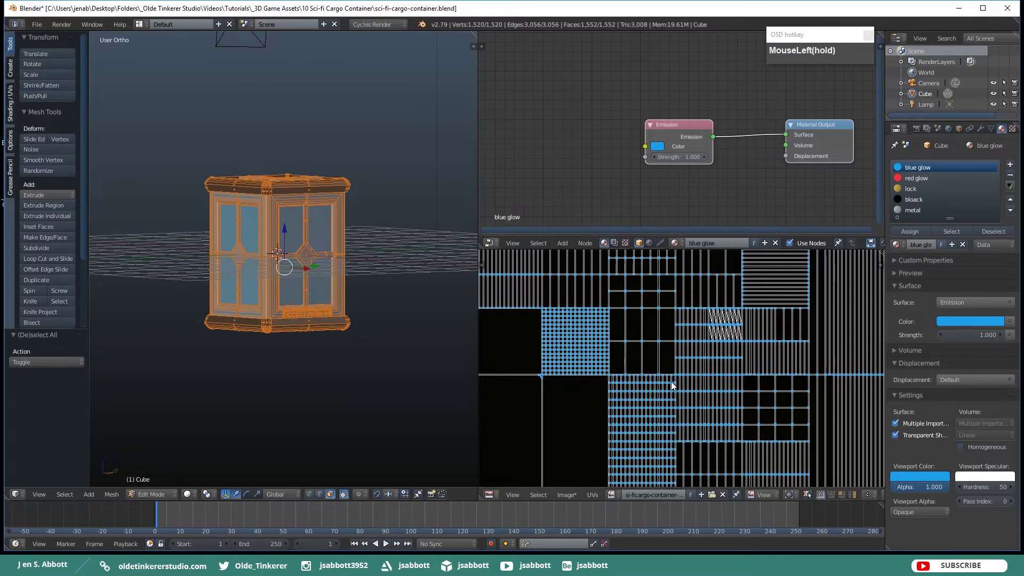
scroll(677, 373, down, 4)
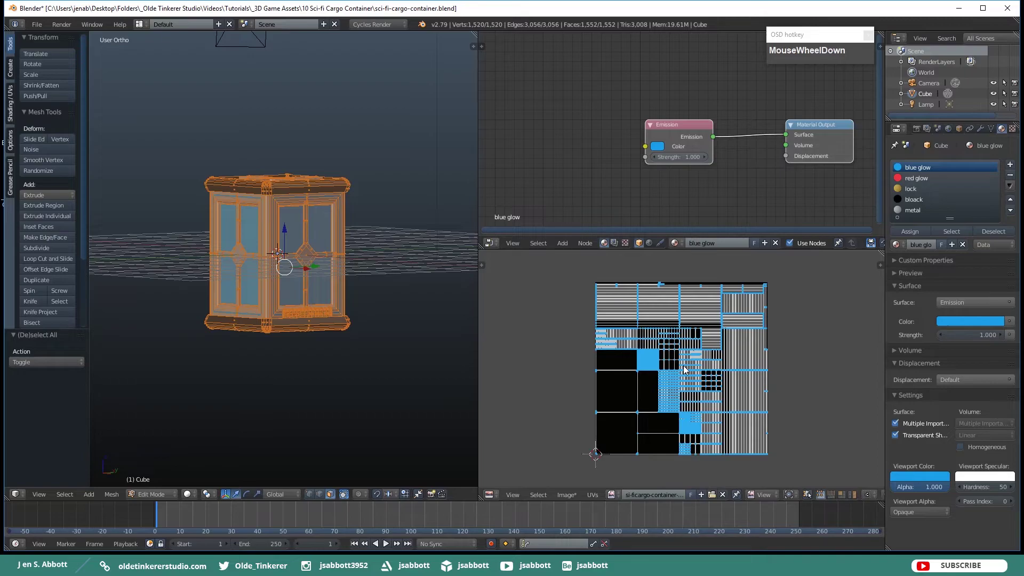
click(799, 447)
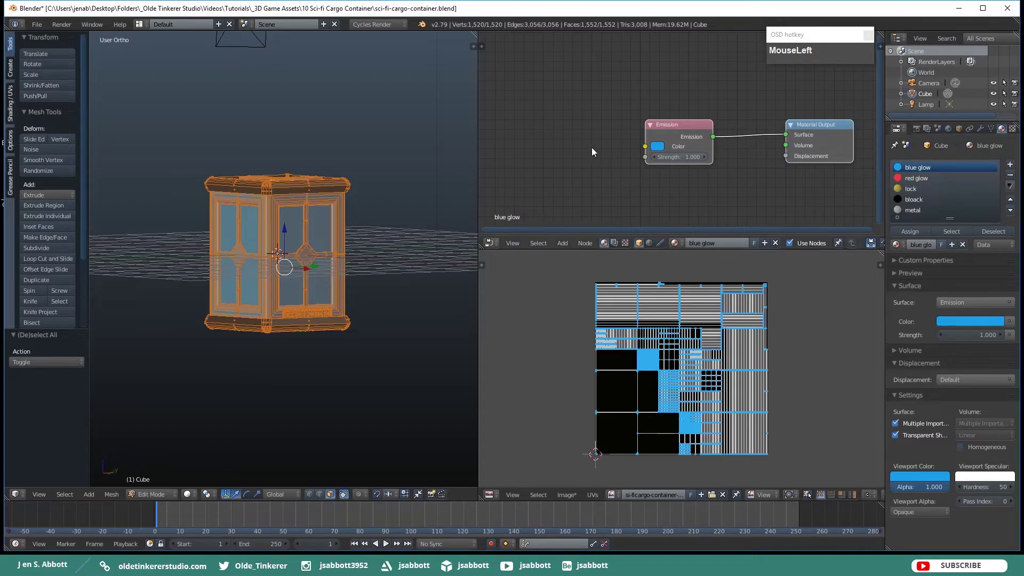
Add a widened Image Texture node beside the blue glow material's Emission node and assign it the si-ficargo-container-uv image.
click(563, 243)
mouse_move(585, 190)
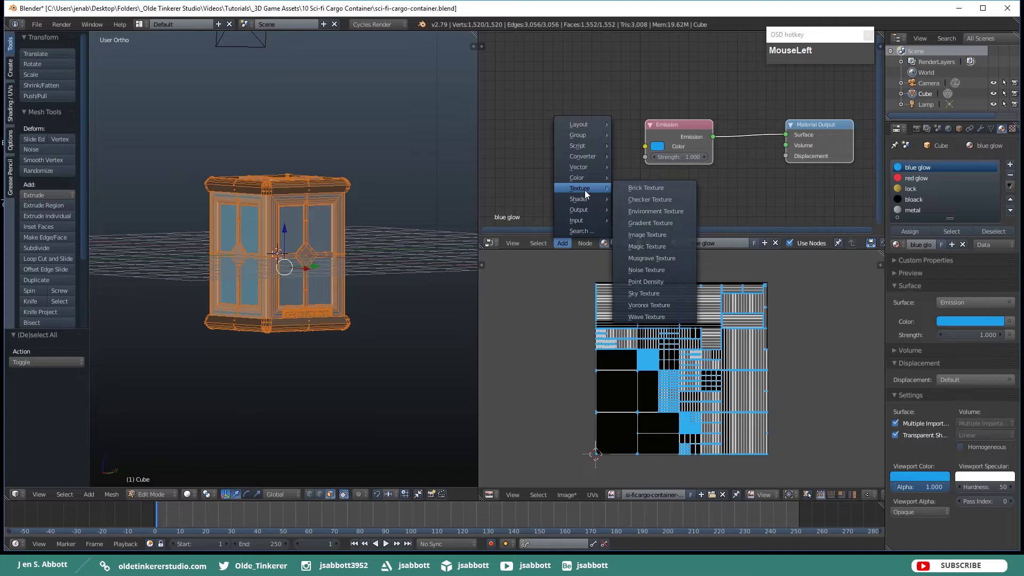
click(646, 236)
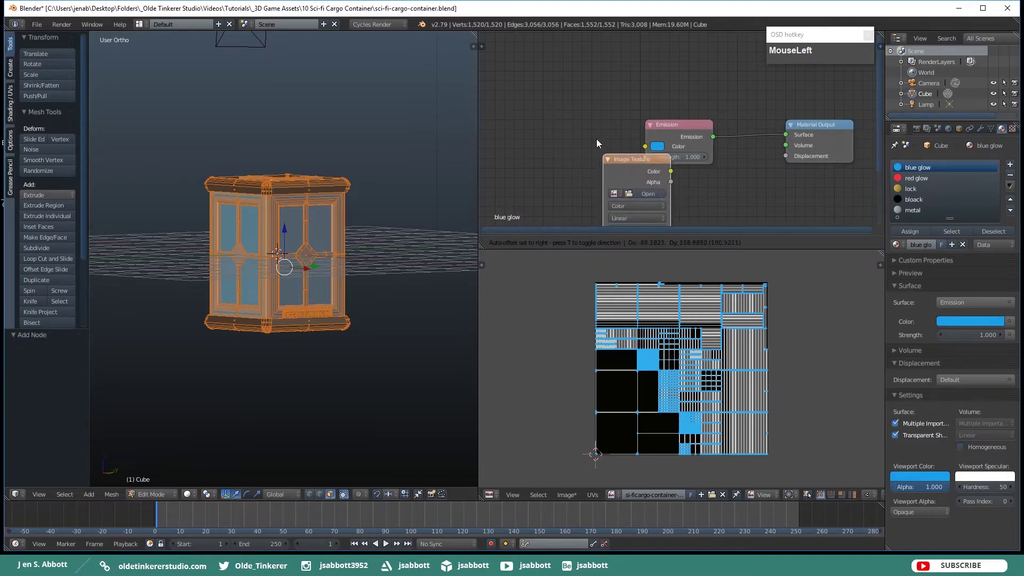
click(558, 88)
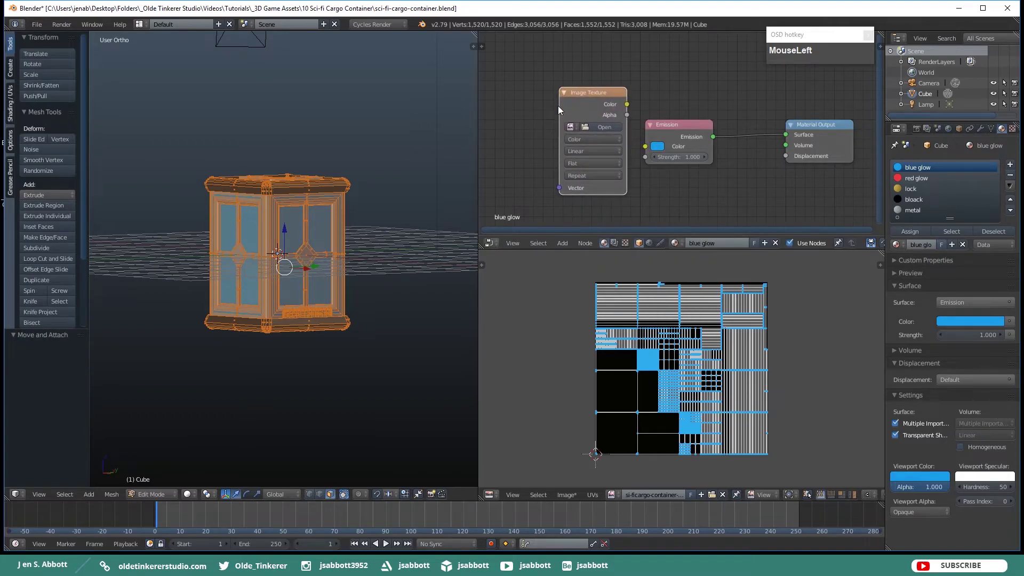
drag(559, 108, 518, 113)
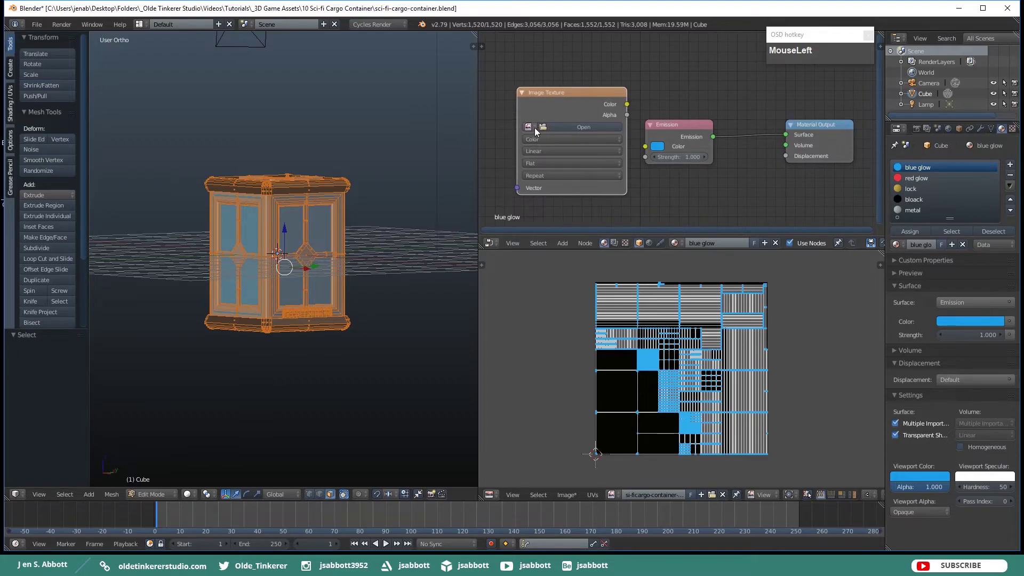
click(534, 127)
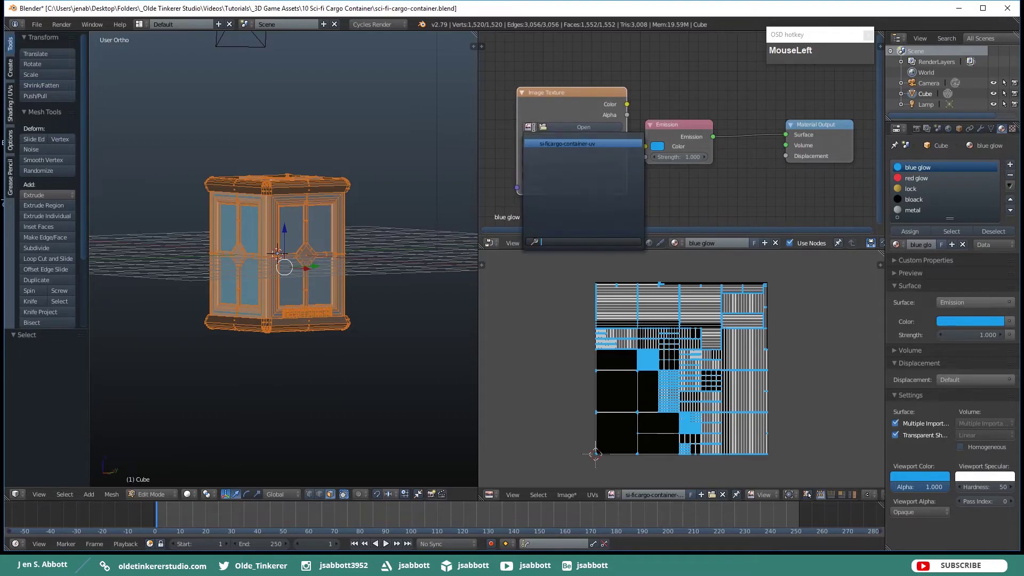
click(564, 142)
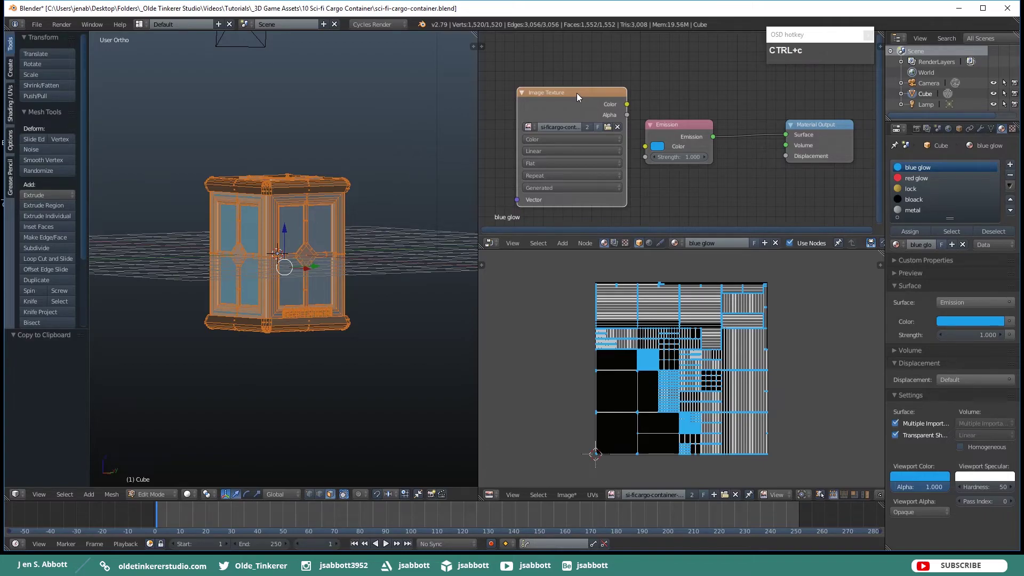
Copy the Image Texture node into the red glow, lock, bloack and metal materials.
key(ctrl+c)
click(912, 178)
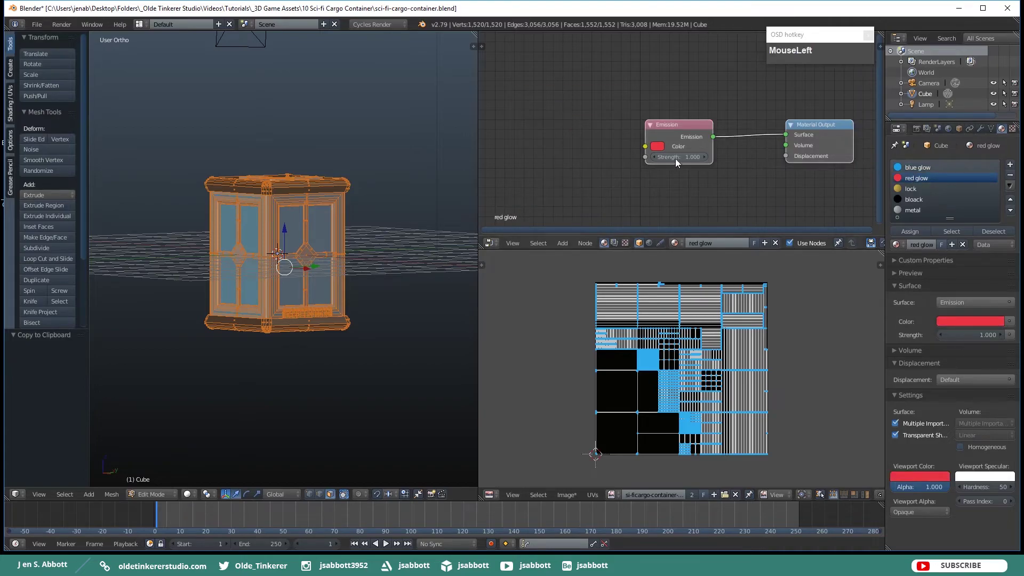
key(ctrl+v)
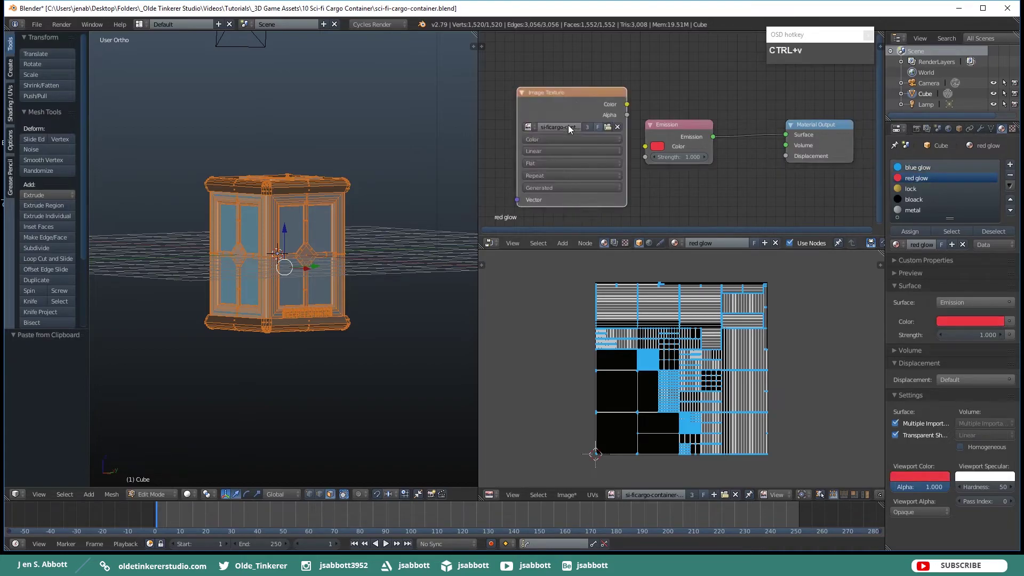
click(907, 188)
key(ctrl+v)
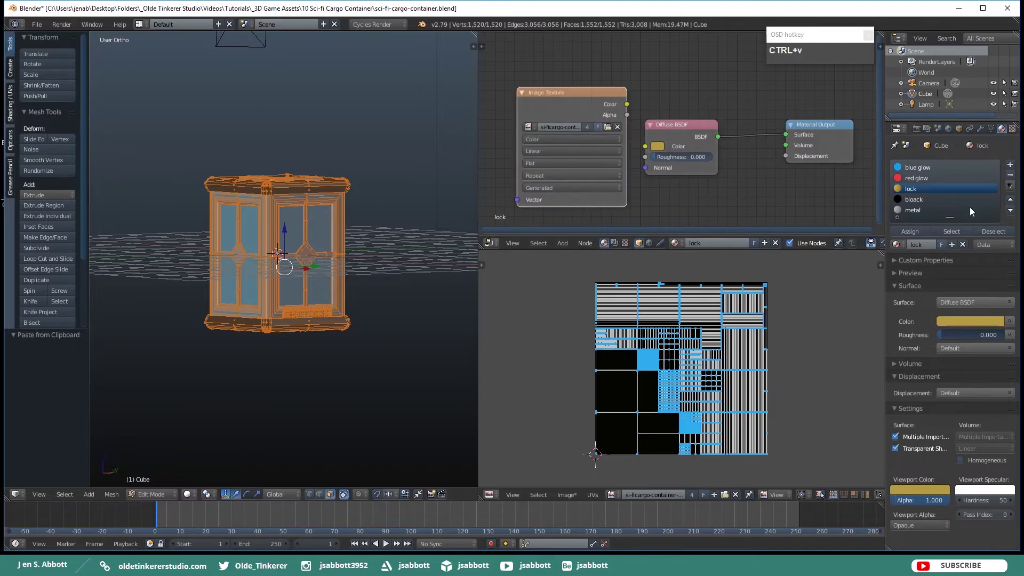
click(915, 200)
key(ctrl+v)
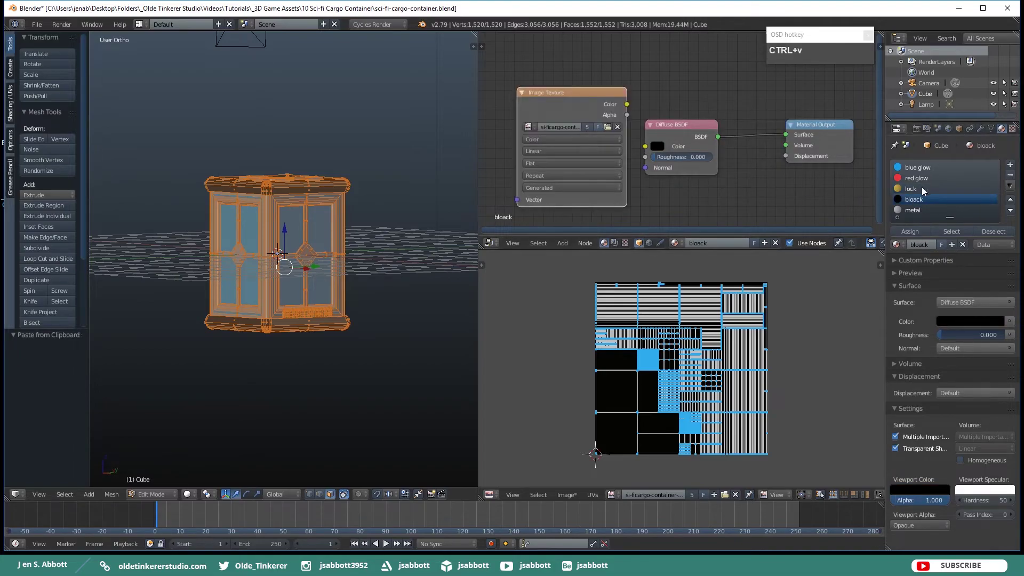
click(913, 210)
key(ctrl+v)
scroll(938, 193, down, 1)
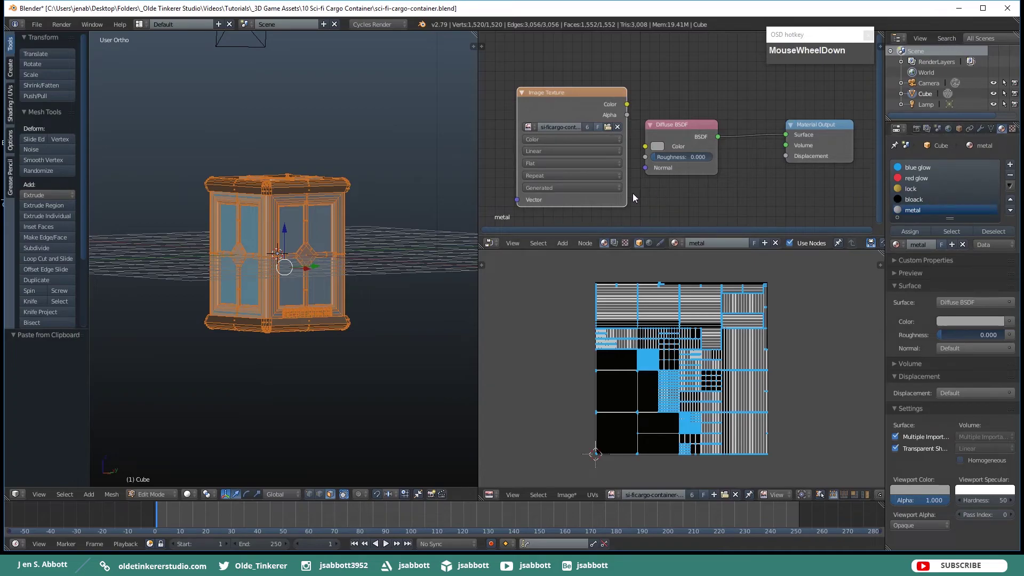
Bake the container's materials to the UV image with the Combined bake type in the render settings.
click(769, 201)
click(916, 130)
scroll(943, 286, down, 1)
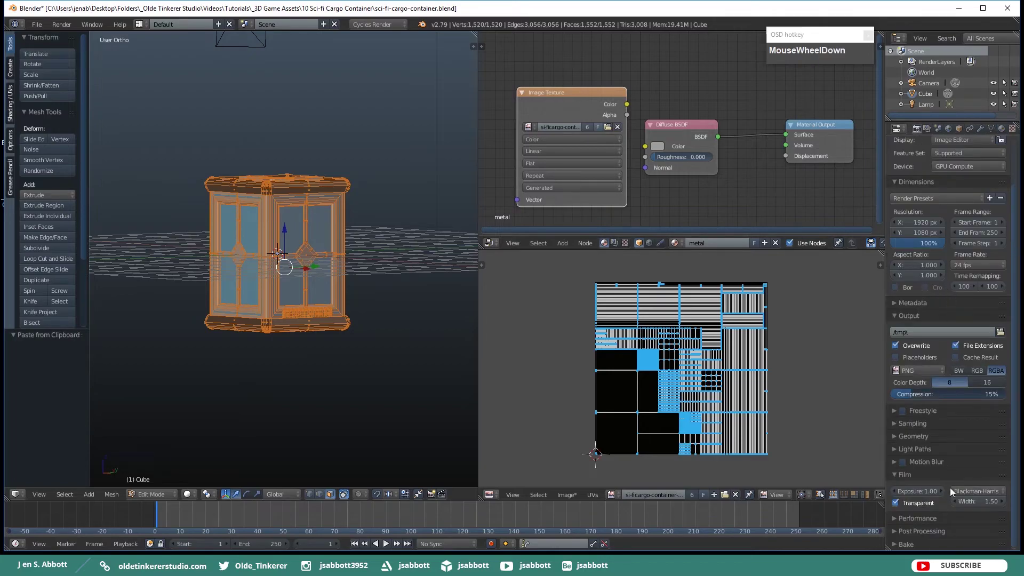
click(898, 544)
scroll(944, 288, down, 5)
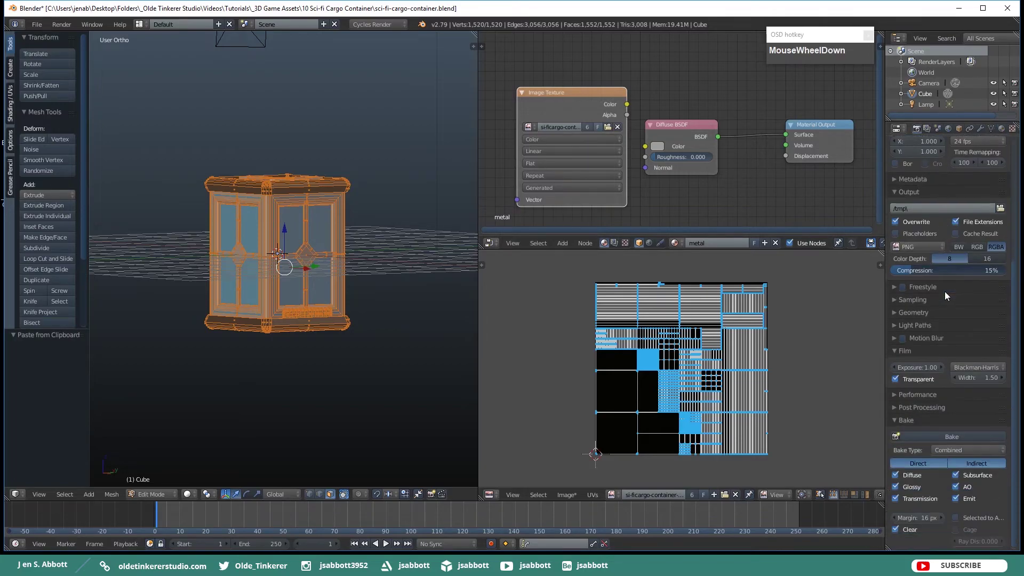
click(940, 437)
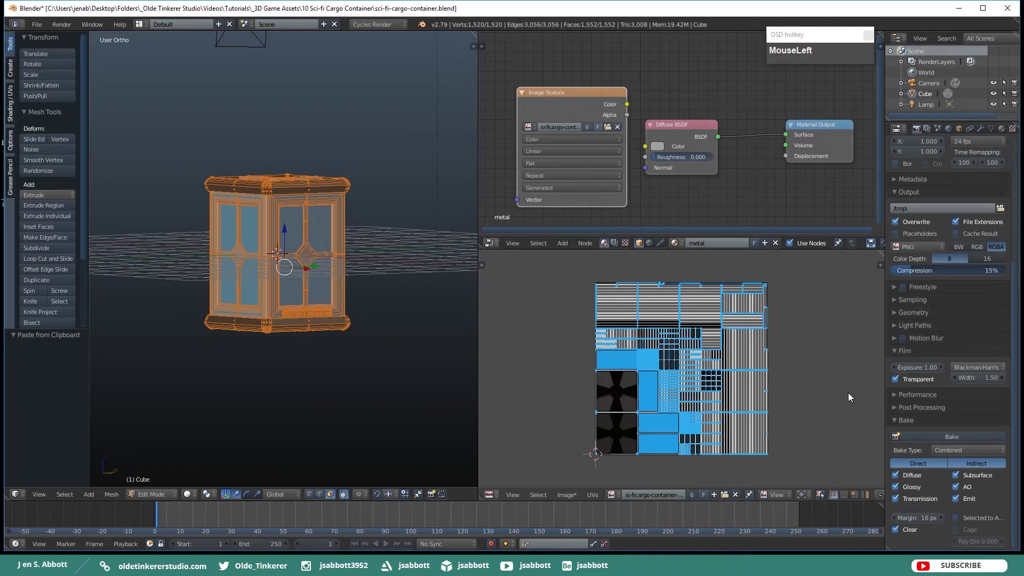
click(563, 495)
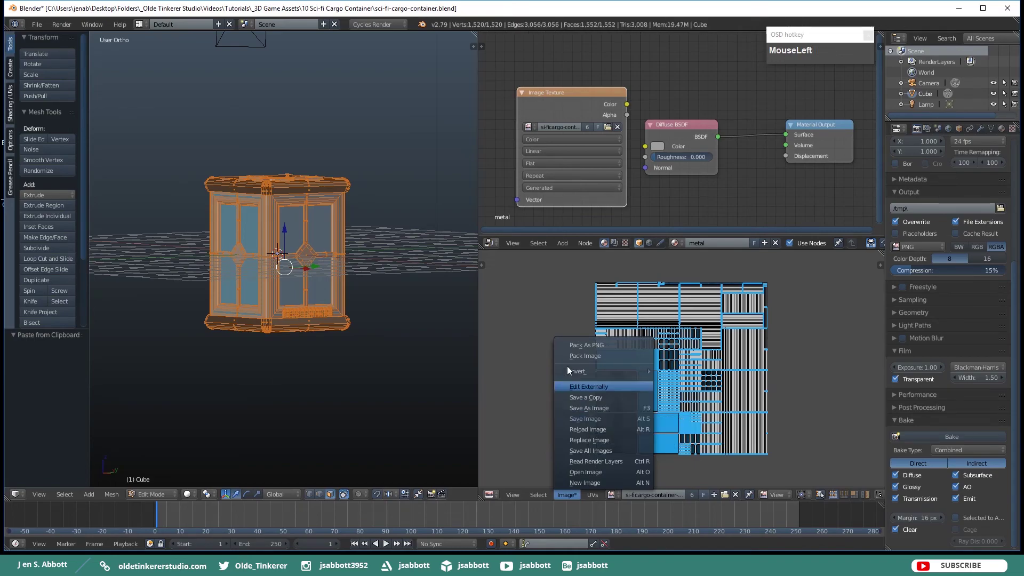
click(532, 311)
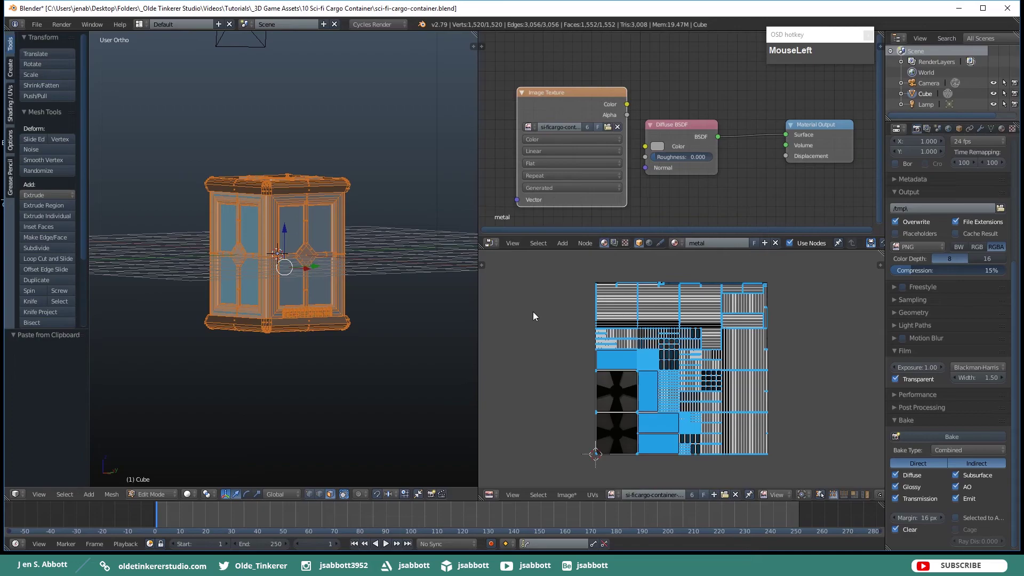